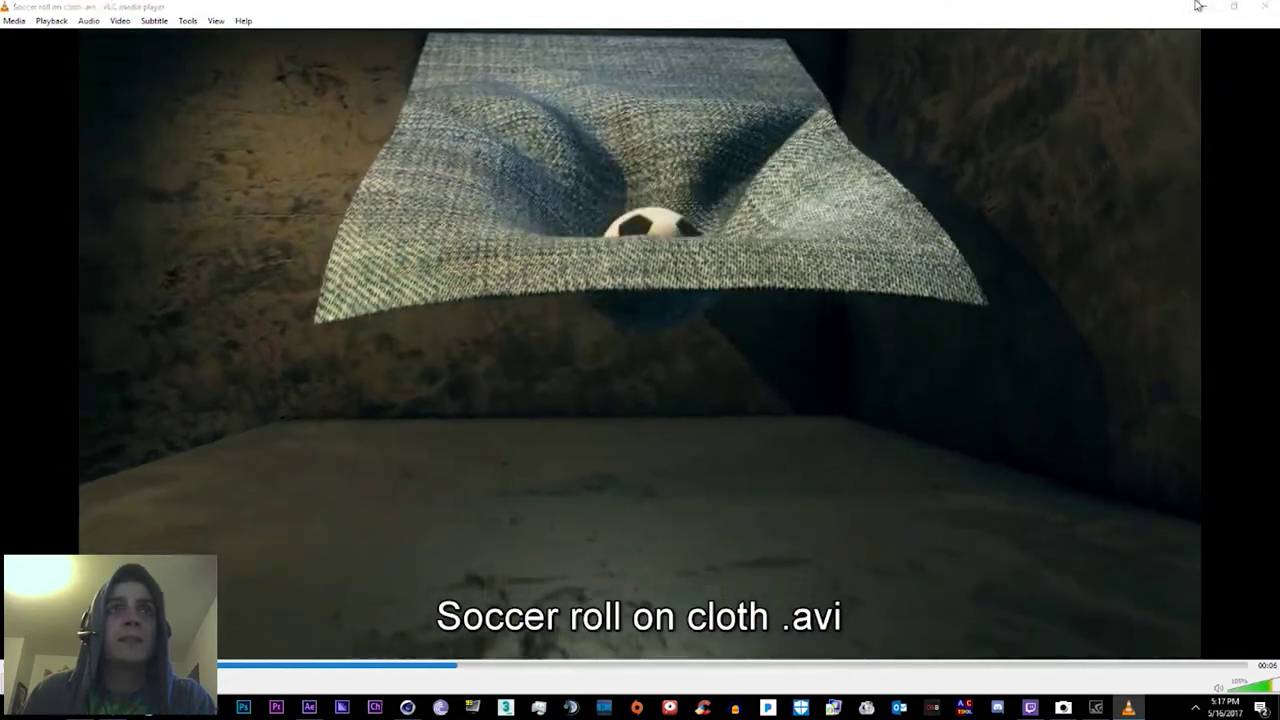
# Step: Leave the VLC soccer clip and return to the After Effects 'cloth jump new' composition
pyautogui.hotkey('alt', 'Tab')
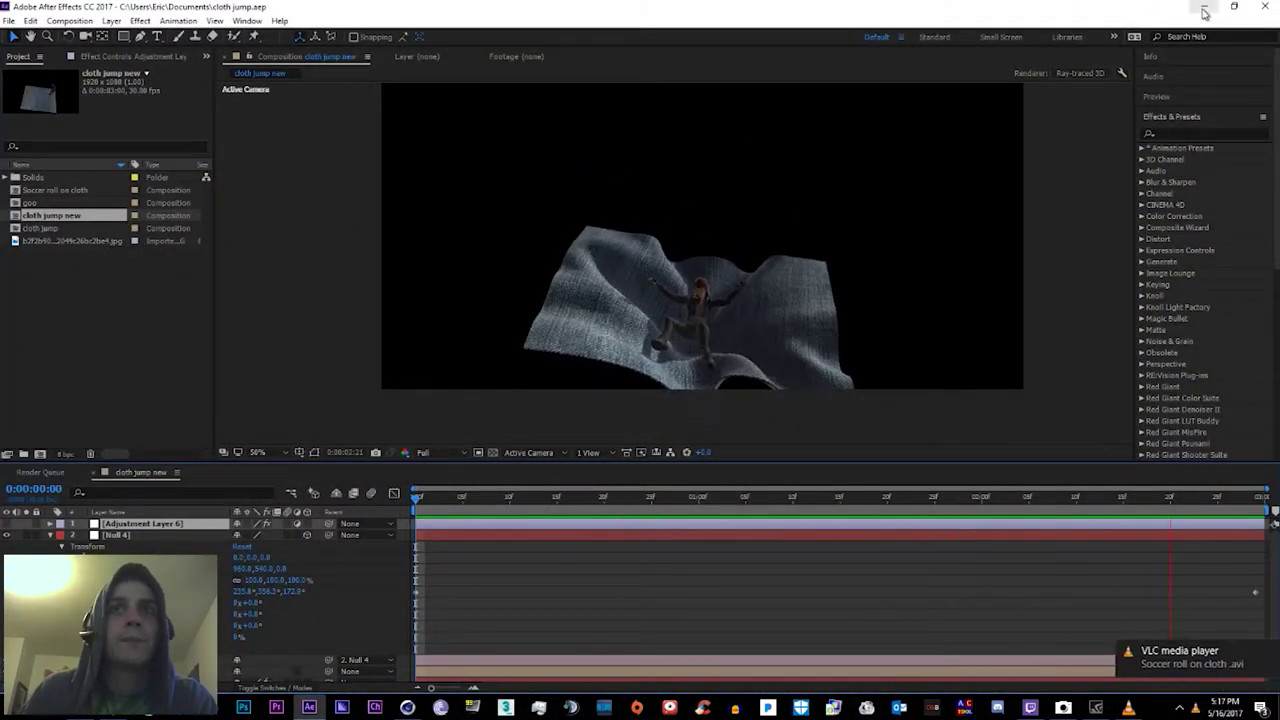
# Step: Inspect the red cloth plane and its Cloth Surface object in Cinema 4D, then minimize Cinema 4D
pyautogui.click(1205, 9)
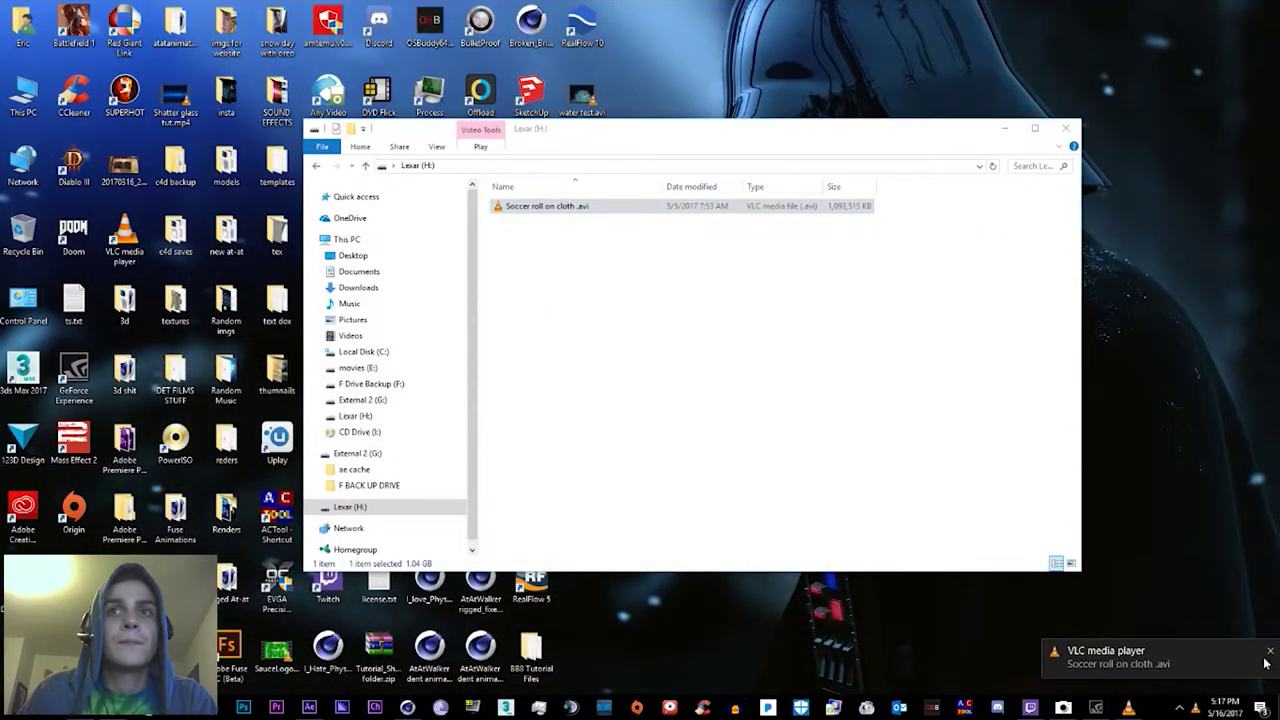
pyautogui.hotkey('alt', 'Tab')
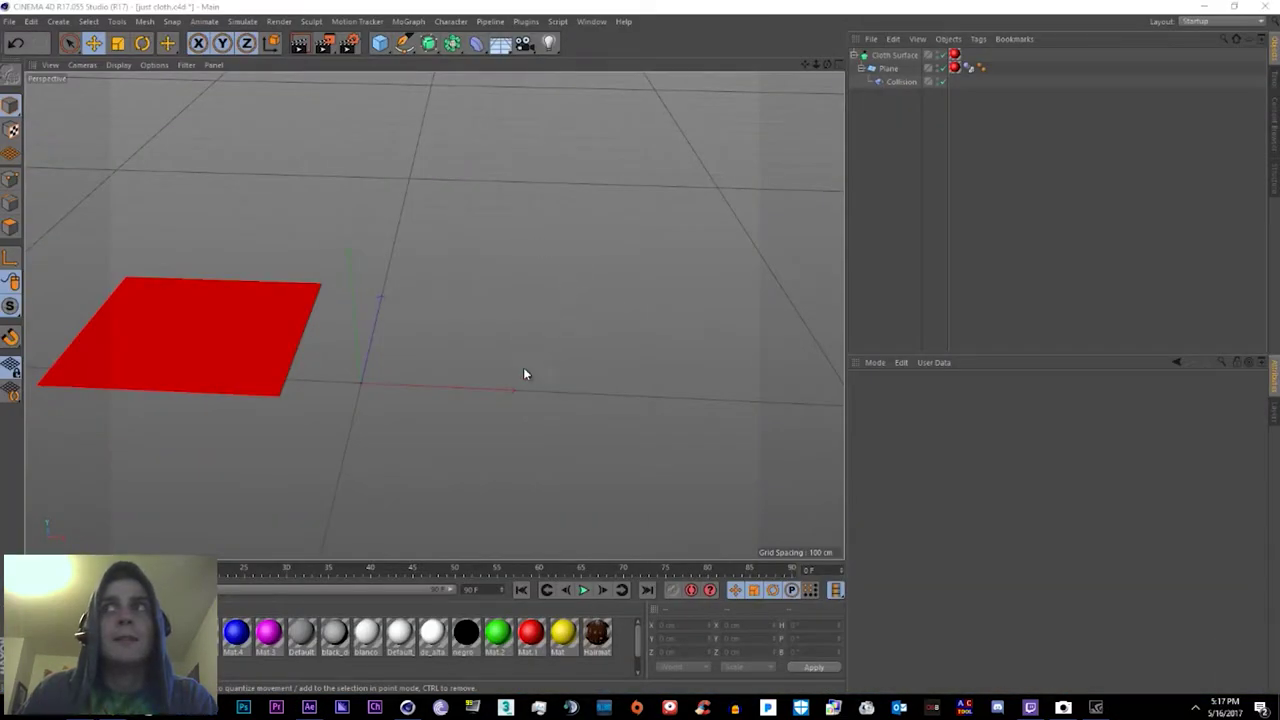
pyautogui.keyDown('alt'); pyautogui.moveTo(530, 397); pyautogui.dragTo(632, 307); pyautogui.keyUp('alt')
pyautogui.click(800, 411)
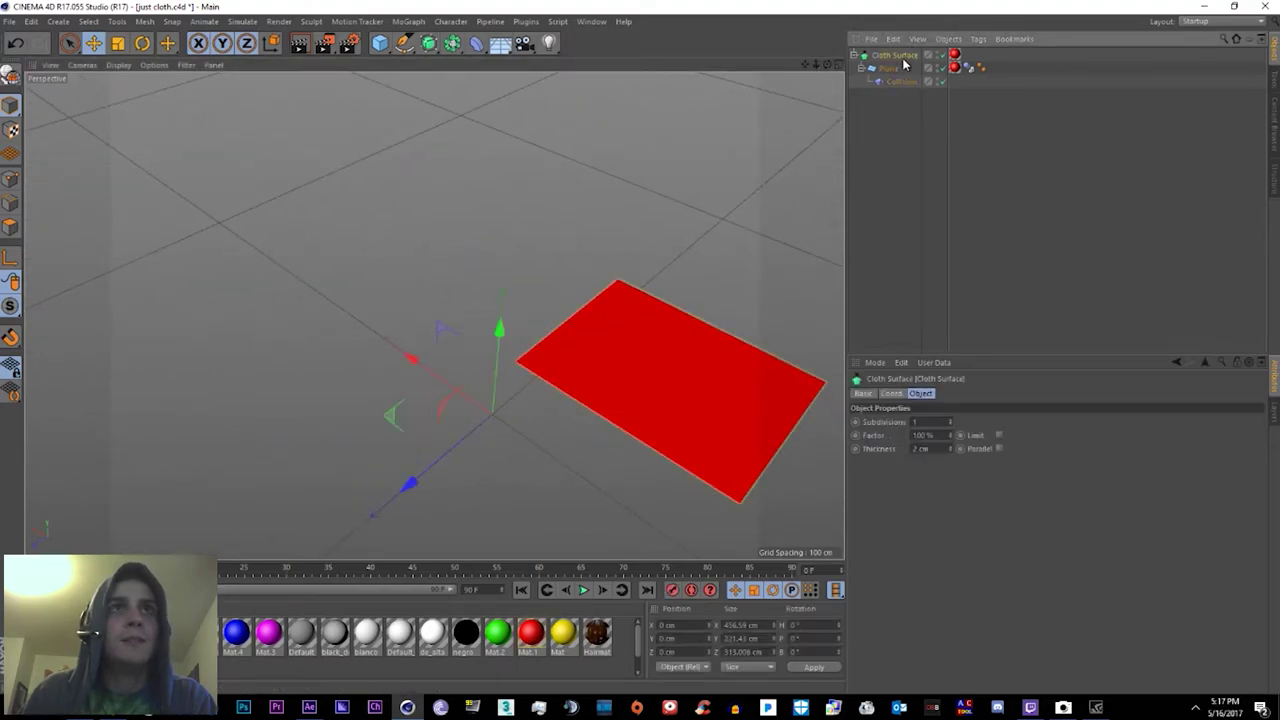
pyautogui.keyDown('alt'); pyautogui.moveTo(602, 193); pyautogui.dragTo(250, 165); pyautogui.keyUp('alt')
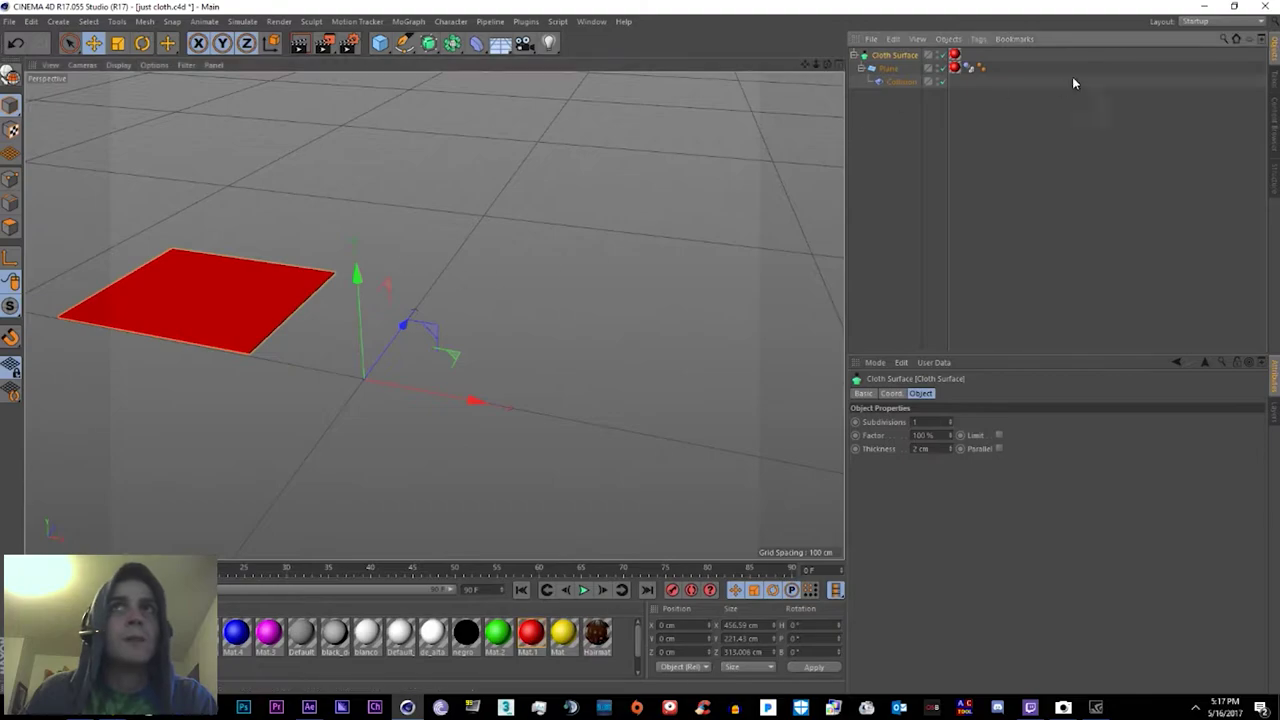
pyautogui.click(1204, 6)
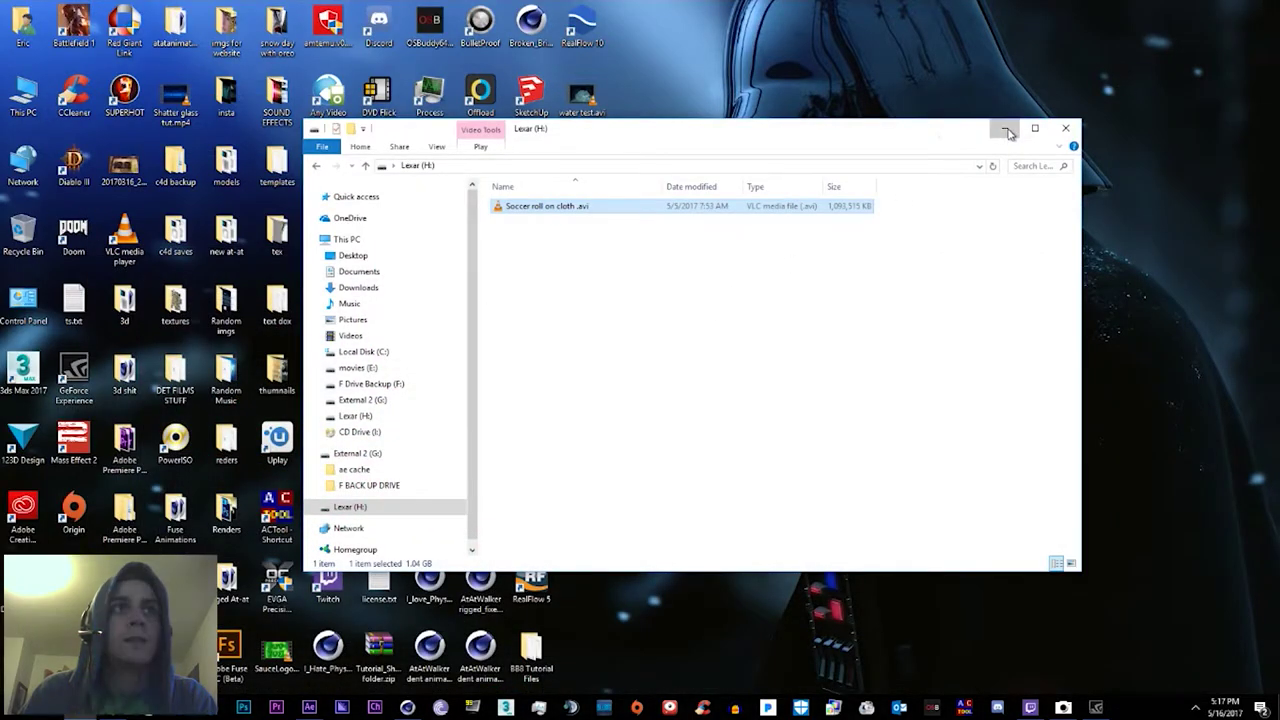
# Step: Close the Lexar drive window and open the Cloth_Tut folder on the desktop
pyautogui.click(997, 128)
pyautogui.press('1')
pyautogui.press('Return')
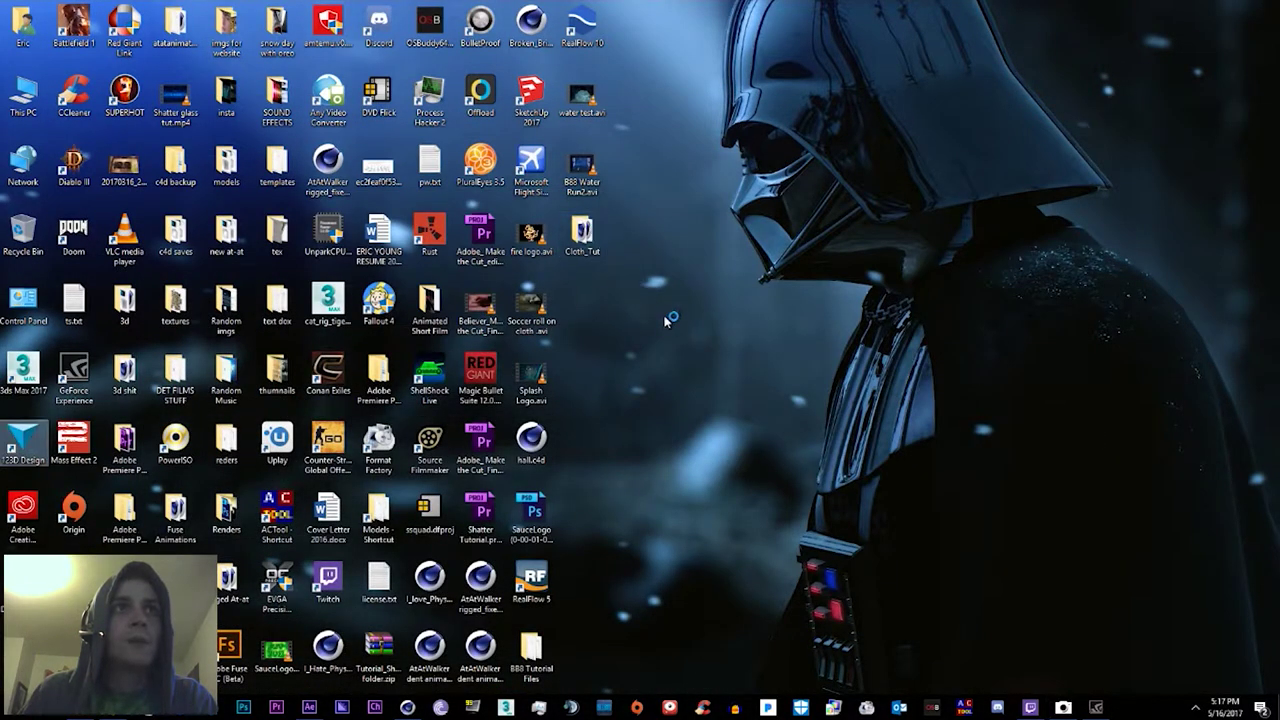
pyautogui.doubleClick(591, 256)
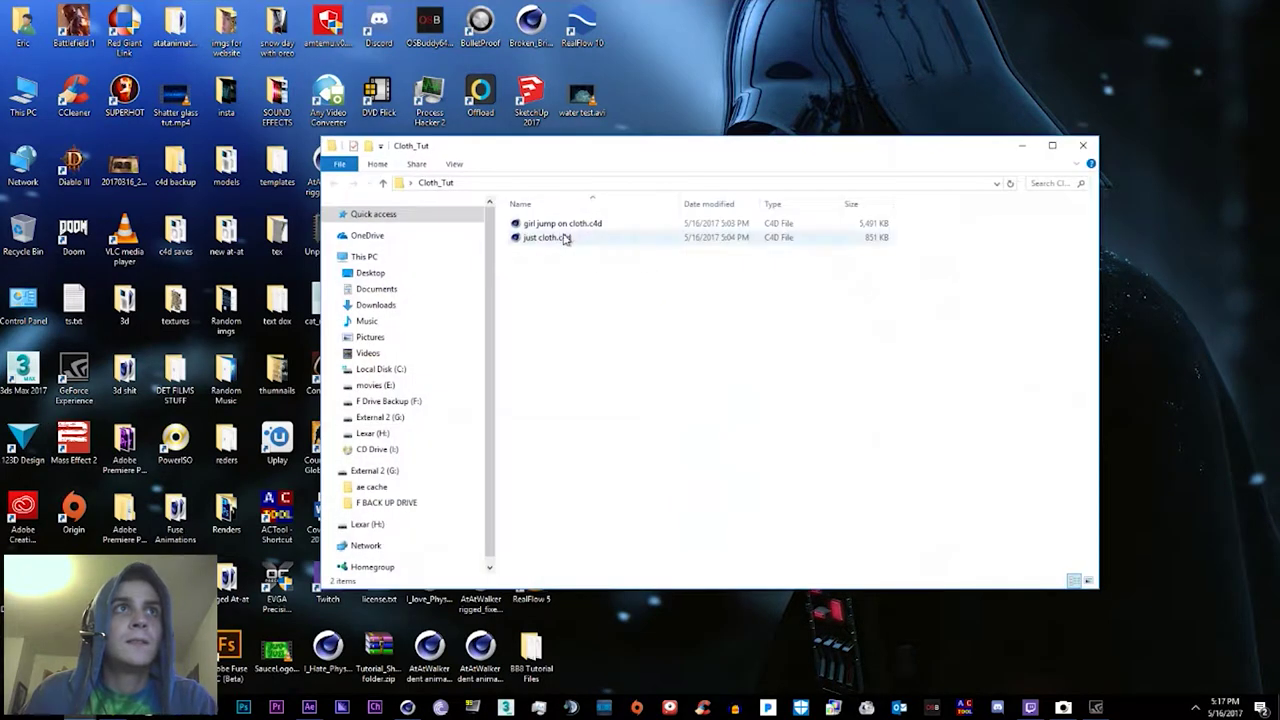
# Step: Delete girl jump on cloth.c4d, then open just cloth.c4d
pyautogui.click(557, 227)
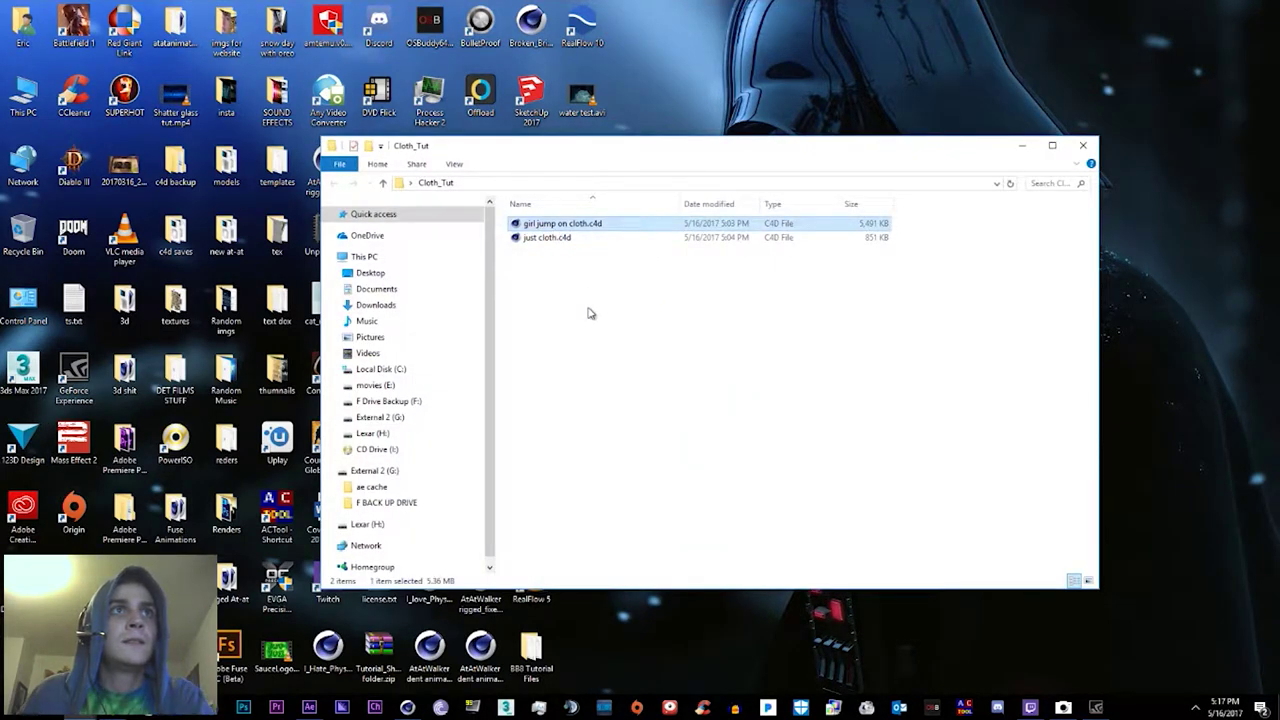
pyautogui.press('Delete')
pyautogui.press('Return')
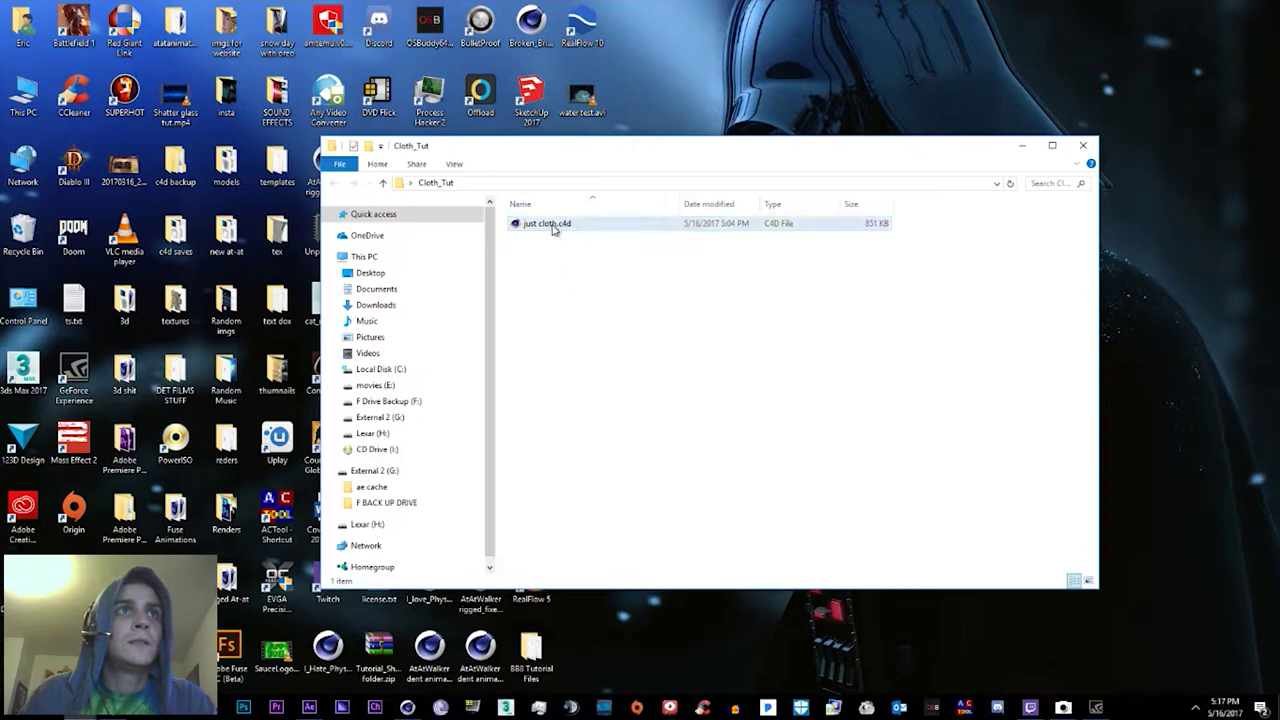
pyautogui.doubleClick(553, 226)
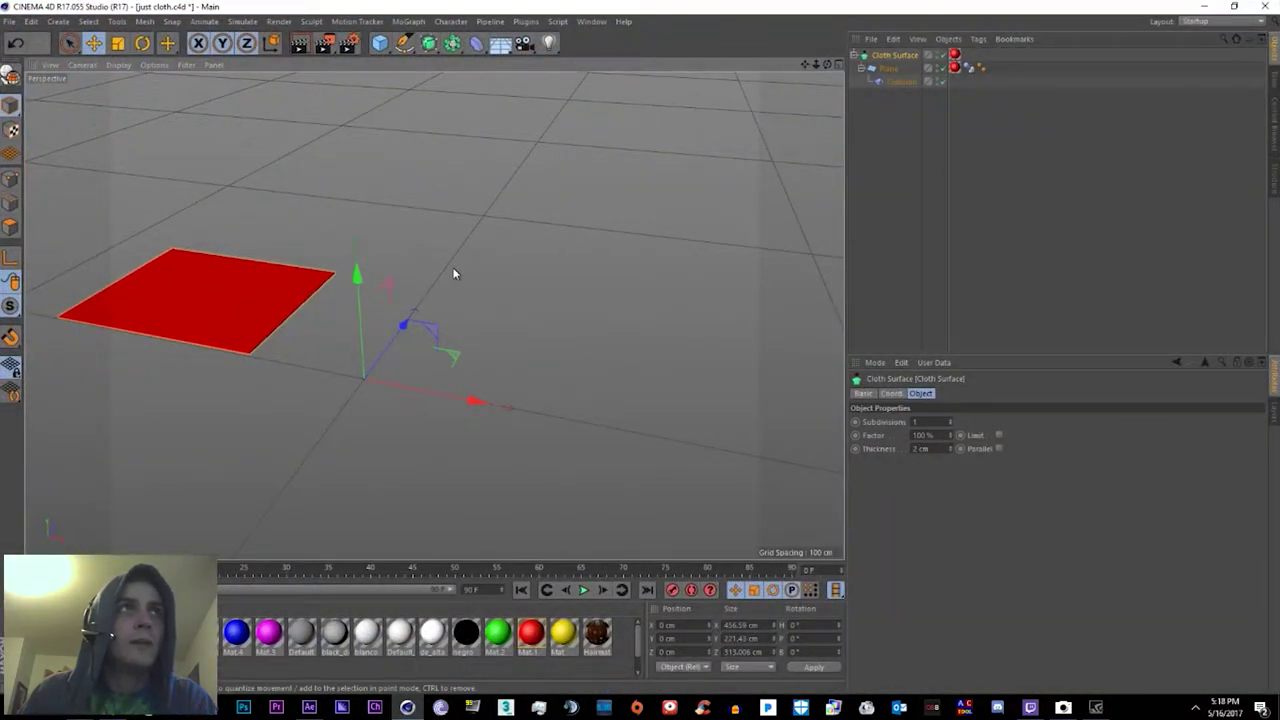
# Step: Shift the red plane right along X and add a Sphere above it with about 24 cm radius
pyautogui.moveTo(252, 198); pyautogui.dragTo(340, 215)
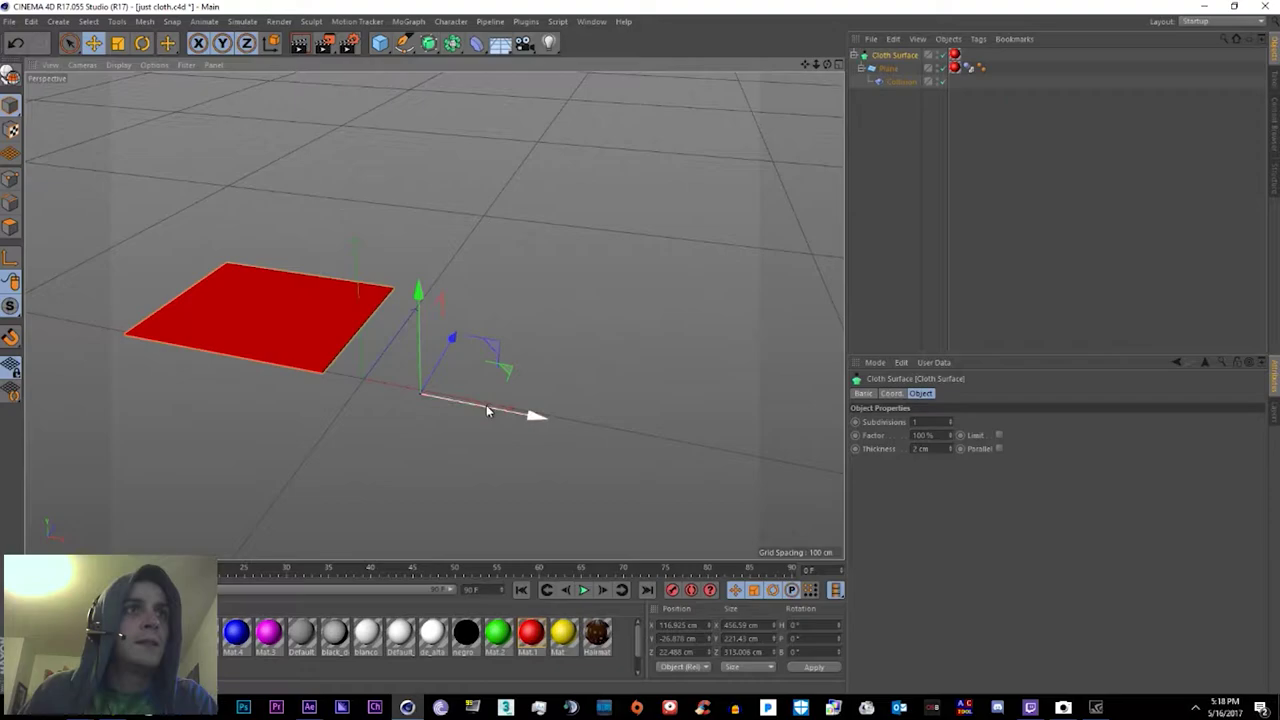
pyautogui.moveTo(486, 405); pyautogui.dragTo(561, 426)
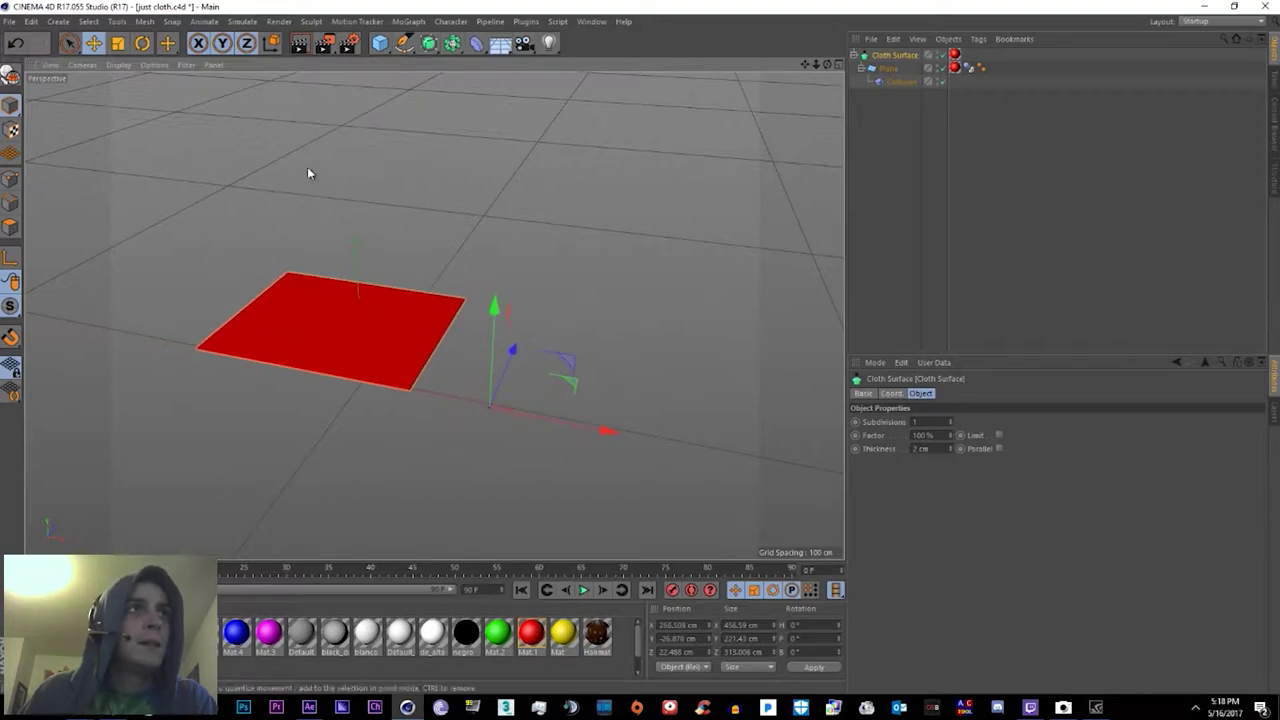
pyautogui.click(380, 44)
pyautogui.click(645, 87)
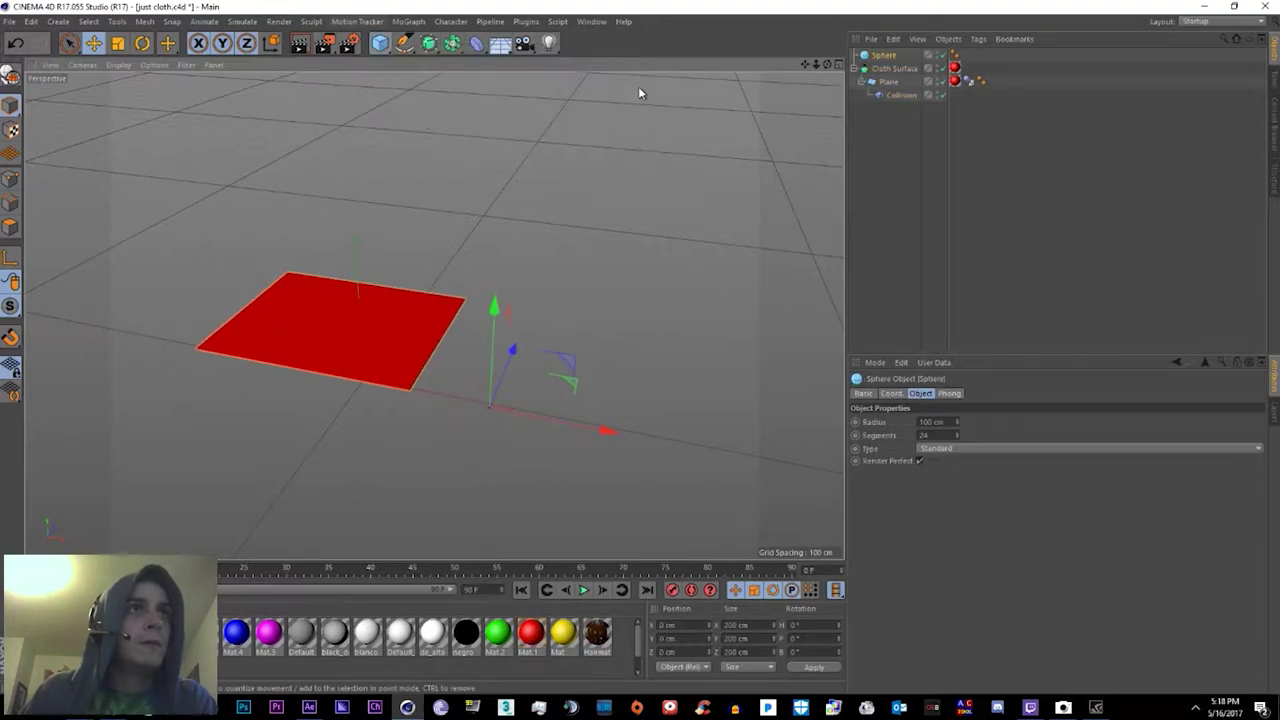
pyautogui.moveTo(360, 320); pyautogui.dragTo(318, 142)
pyautogui.moveTo(405, 225); pyautogui.dragTo(365, 217)
# Step: Give the sphere a Rigid Body tag and play to watch it fall
pyautogui.rightClick(881, 58)
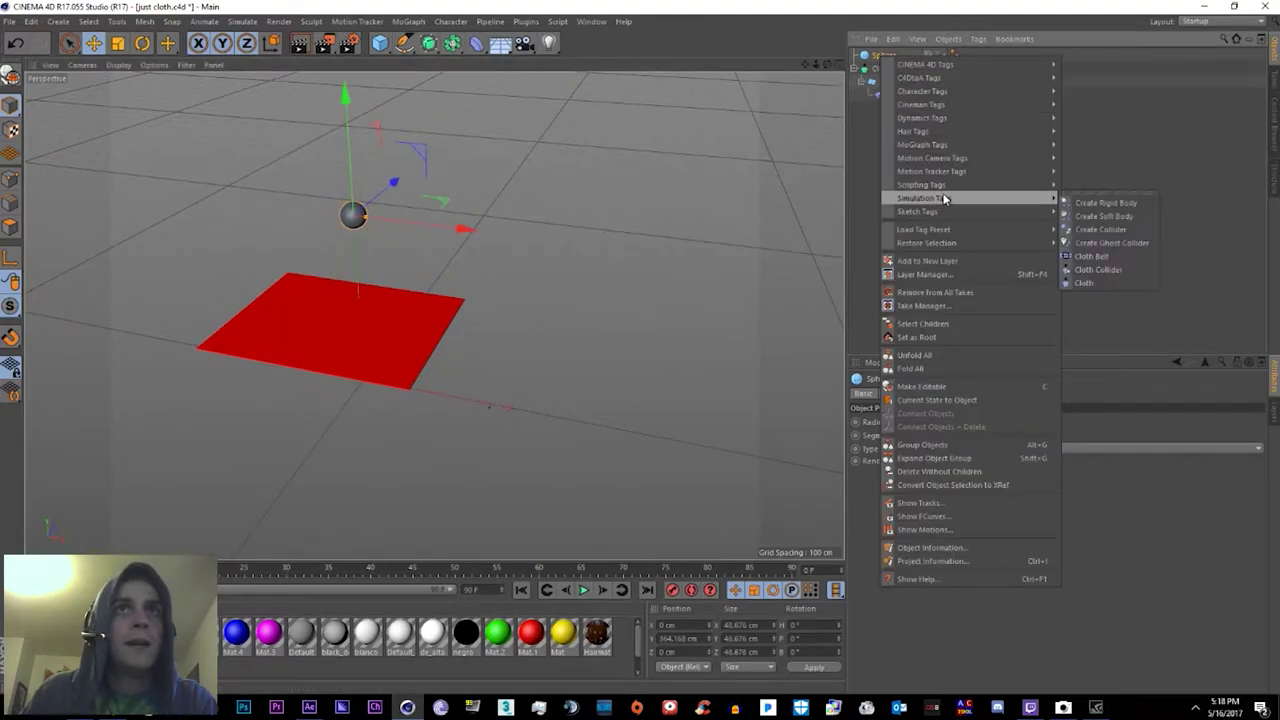
pyautogui.click(1083, 205)
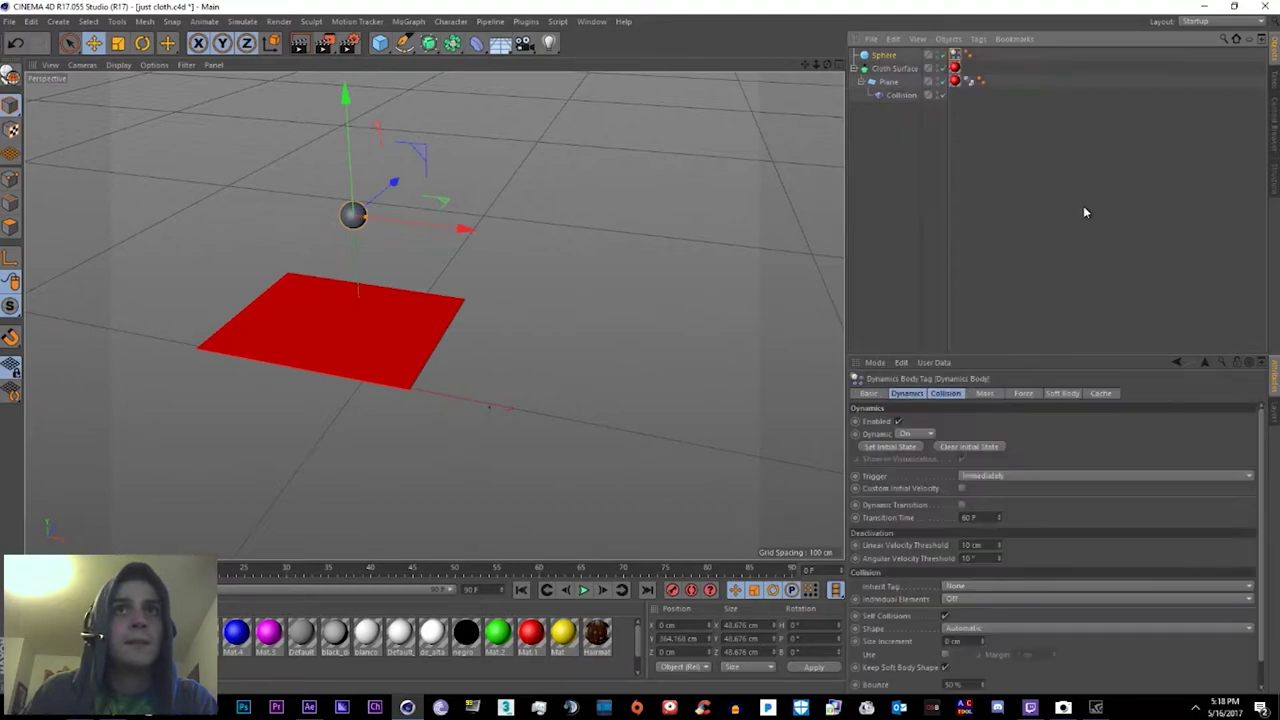
pyautogui.click(583, 590)
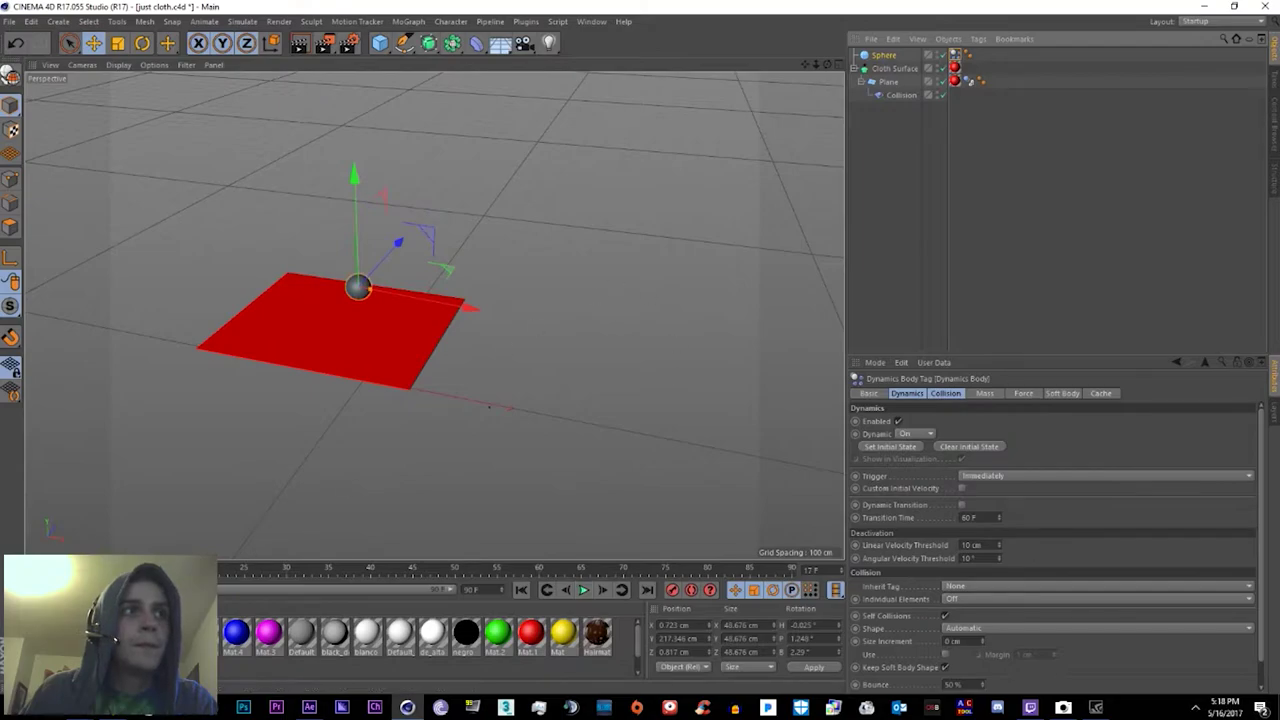
pyautogui.hotkey('shift', 'f')
# Step: Add the Sphere to the Collision deformer's Colliders list and rewind to frame 0
pyautogui.click(896, 95)
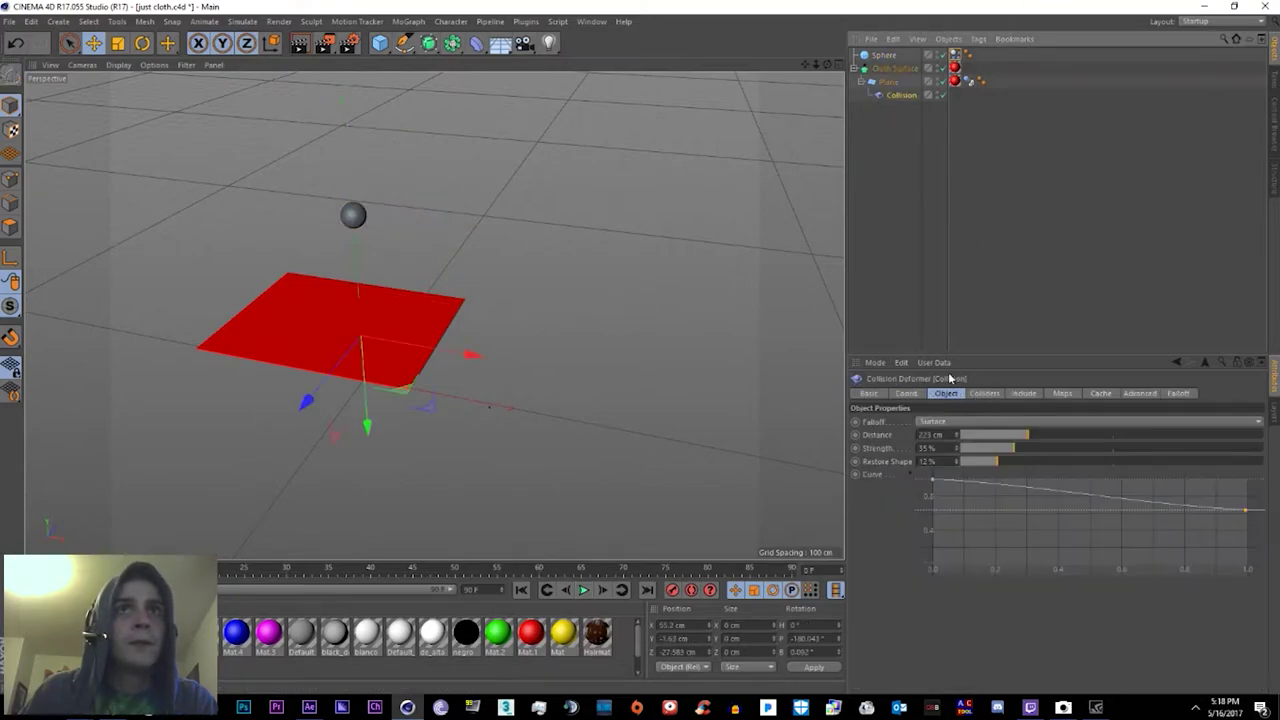
pyautogui.click(990, 393)
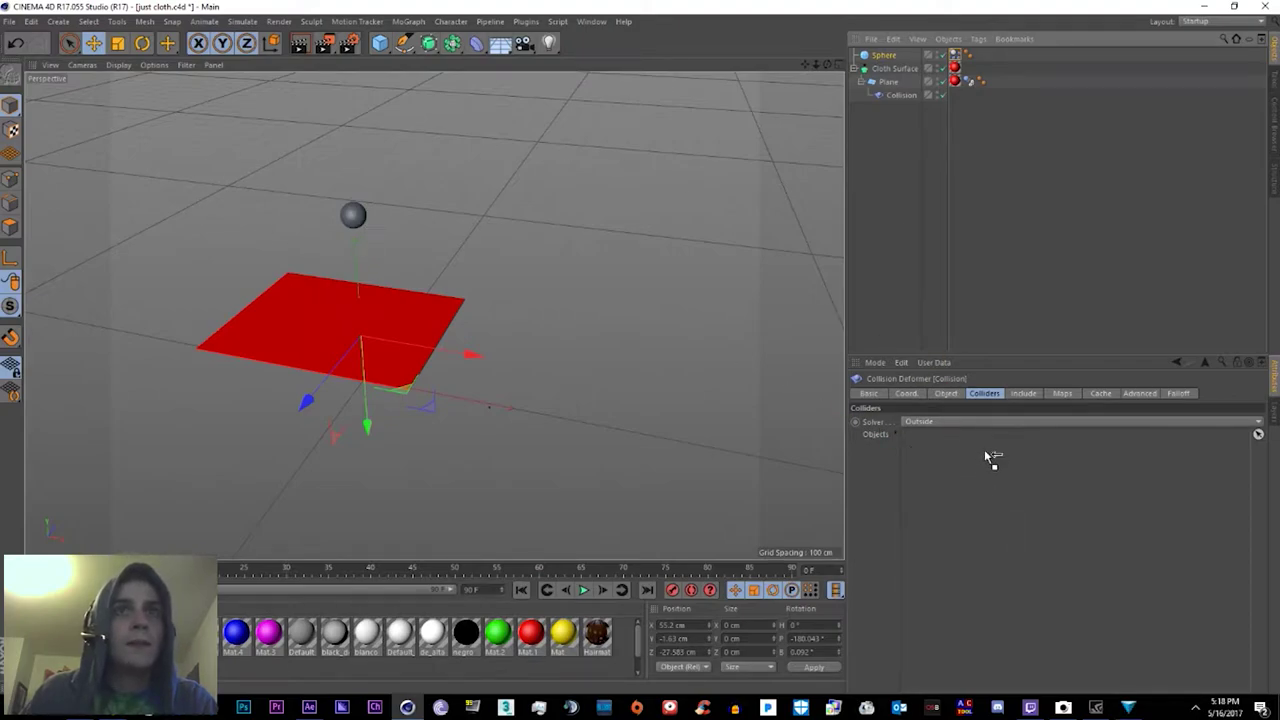
pyautogui.moveTo(992, 458); pyautogui.dragTo(986, 452)
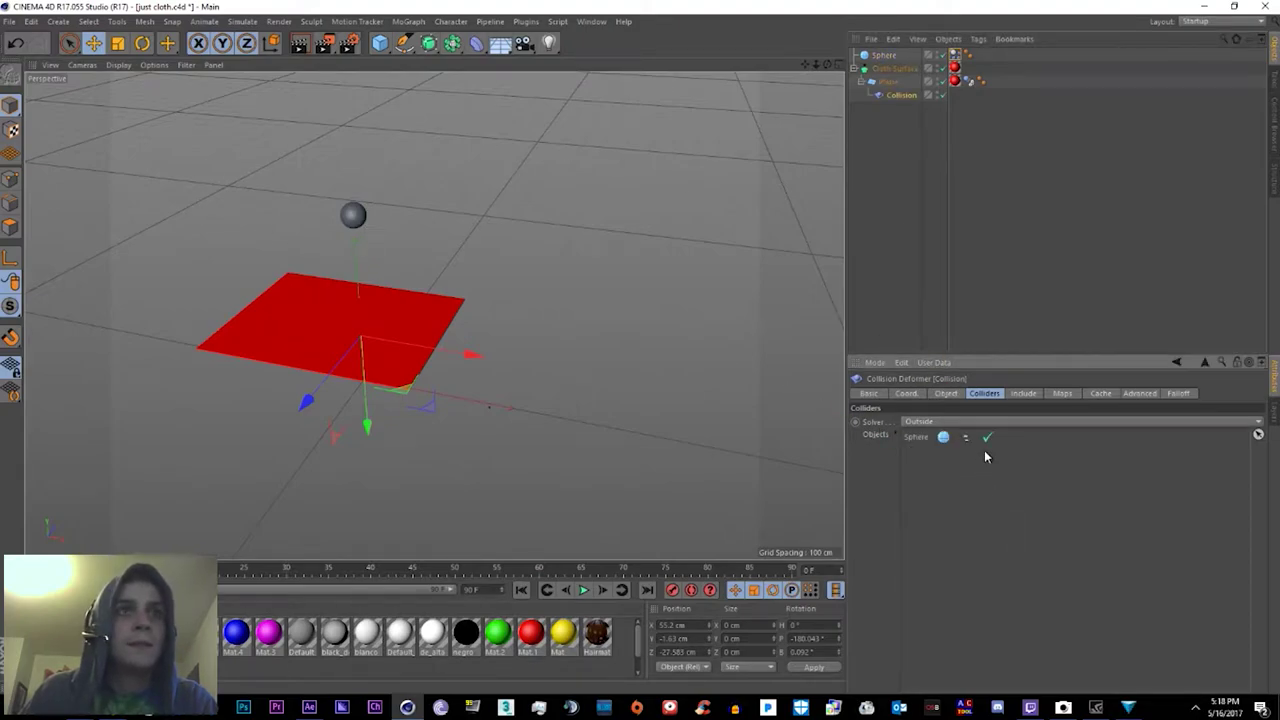
pyautogui.click(586, 591)
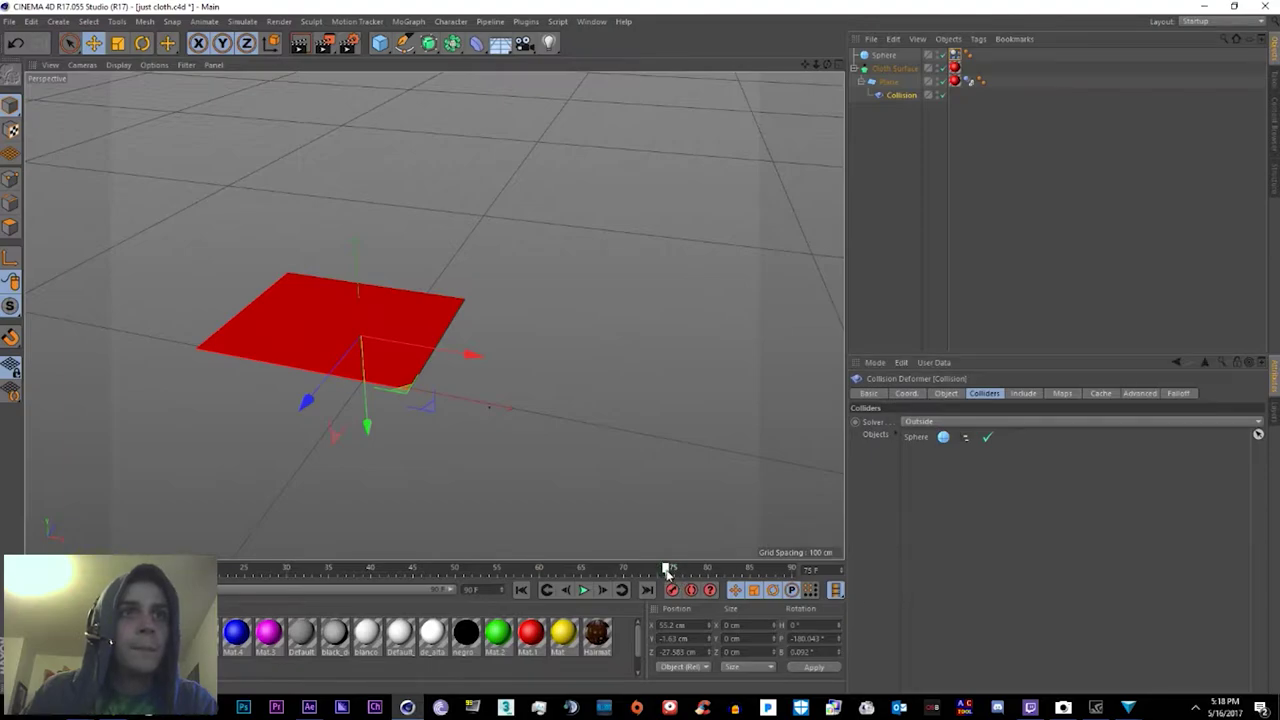
pyautogui.hotkey('shift', 'f')
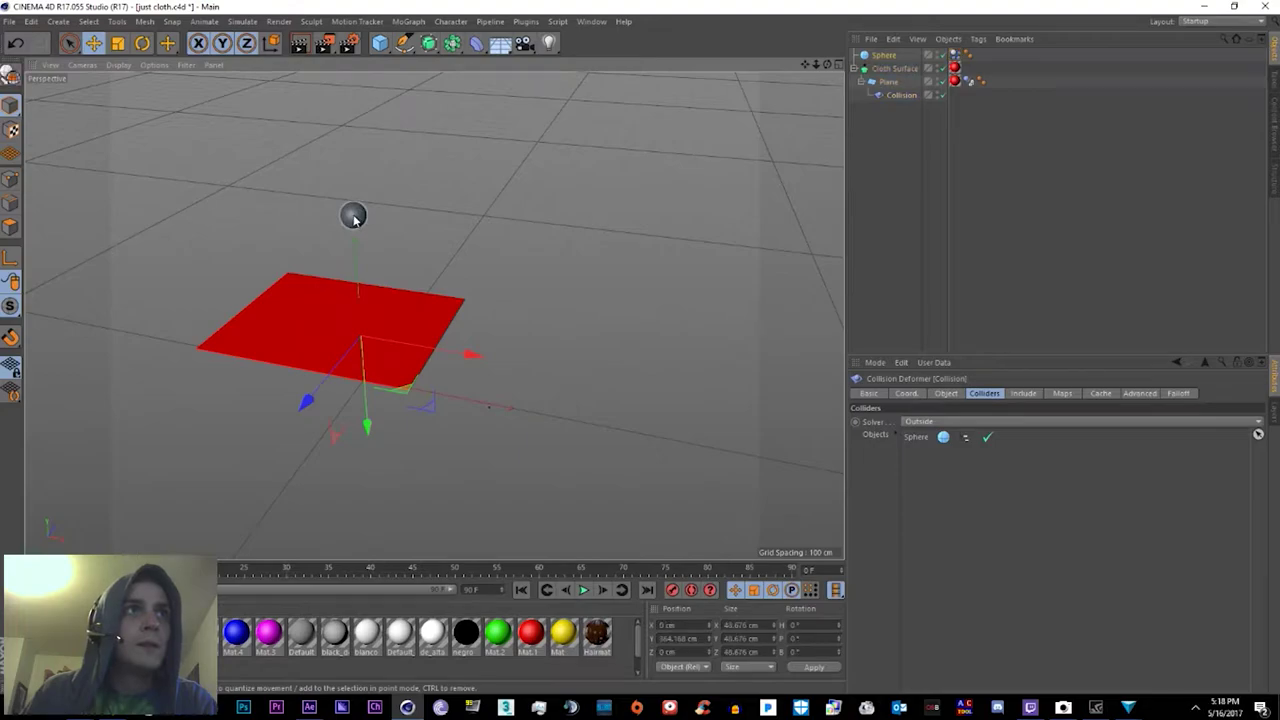
# Step: Run the cloth simulation over the sphere and review the Collision deformer's properties
pyautogui.click(354, 216)
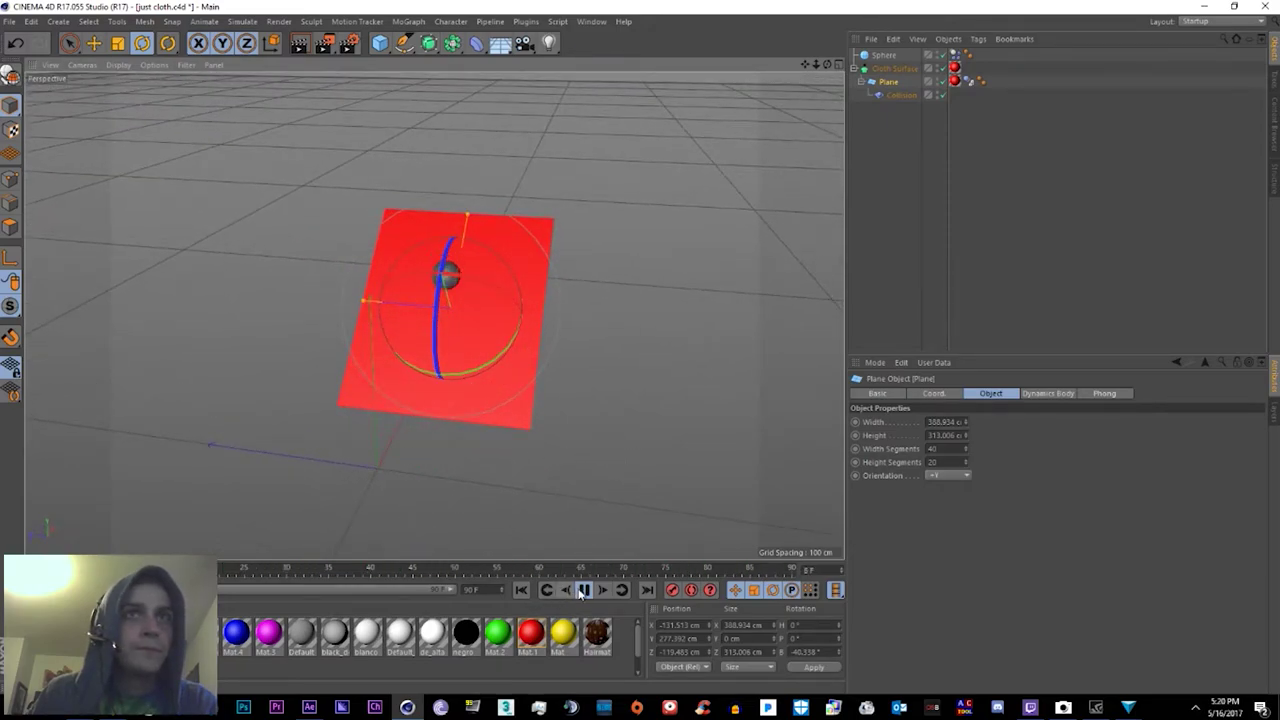
pyautogui.press('F8')
pyautogui.click(933, 393)
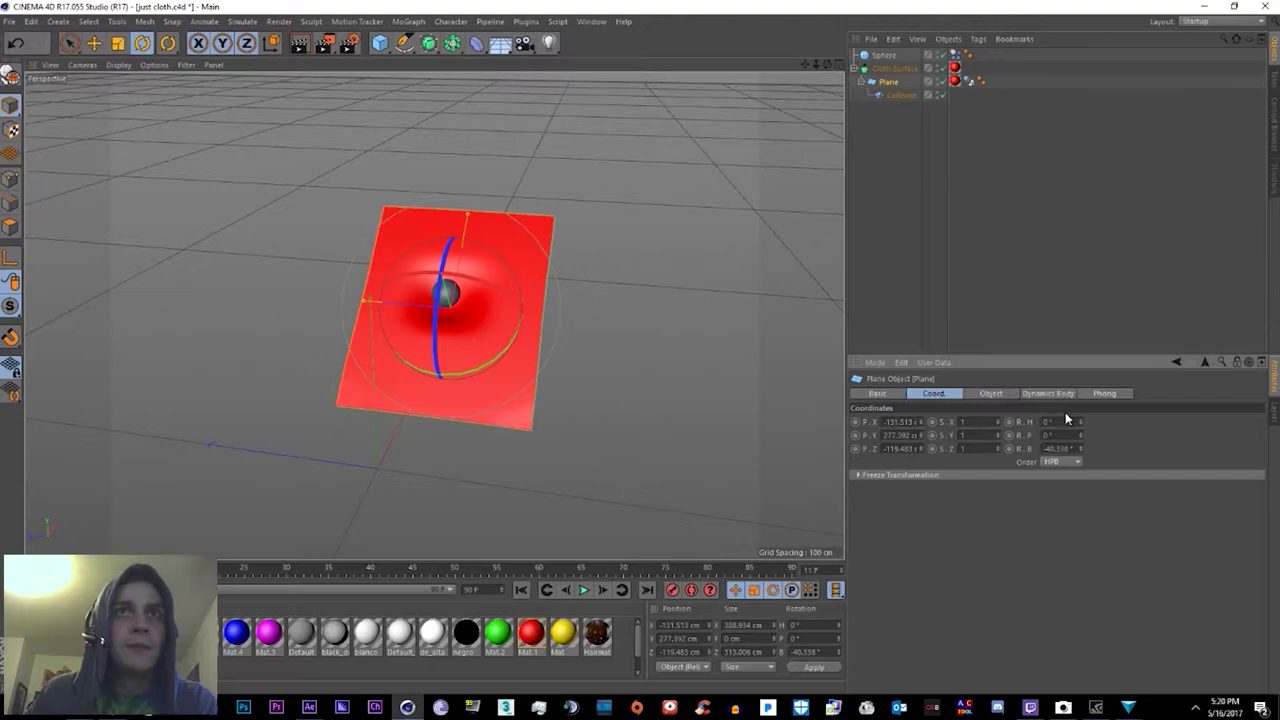
pyautogui.click(901, 95)
pyautogui.click(877, 395)
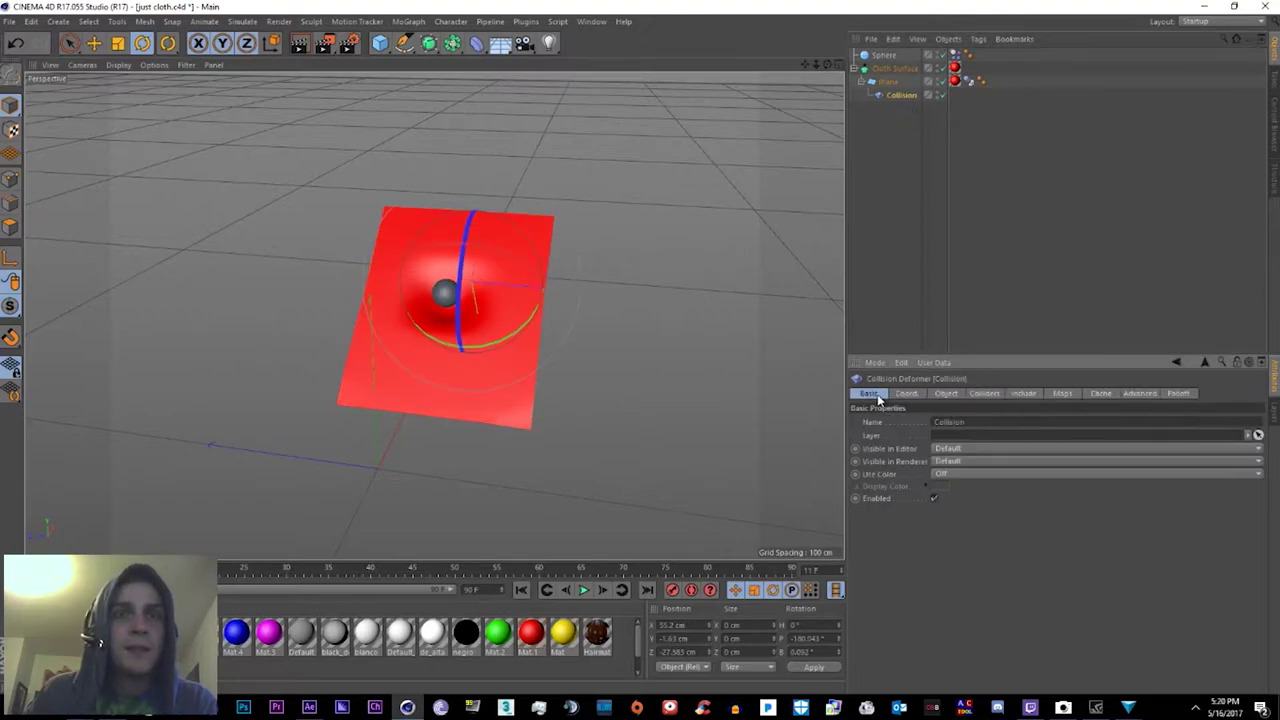
pyautogui.click(957, 394)
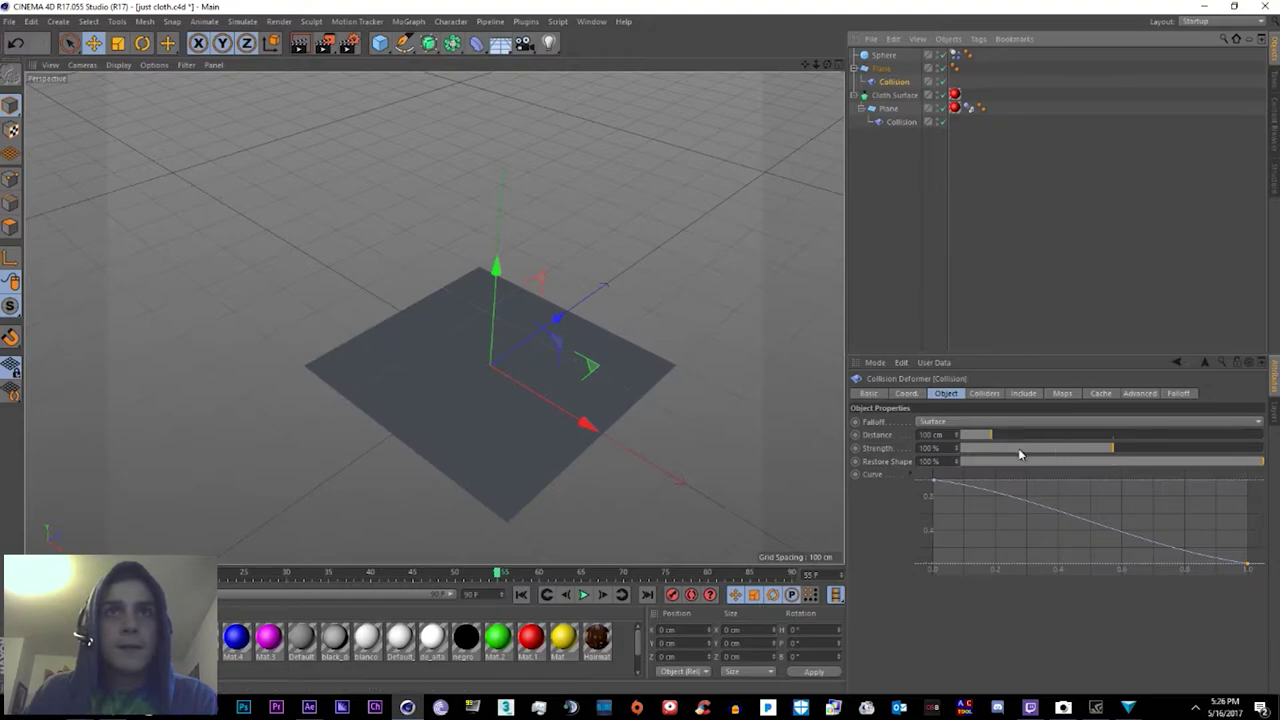
# Step: Tweak the Collision deformer's Strength, Distance and falloff curve, and lower Restore Shape to 15%
pyautogui.moveTo(1019, 455)
pyautogui.mouseDown()
pyautogui.moveTo(975, 455)
pyautogui.moveTo(1008, 454)
pyautogui.mouseUp()
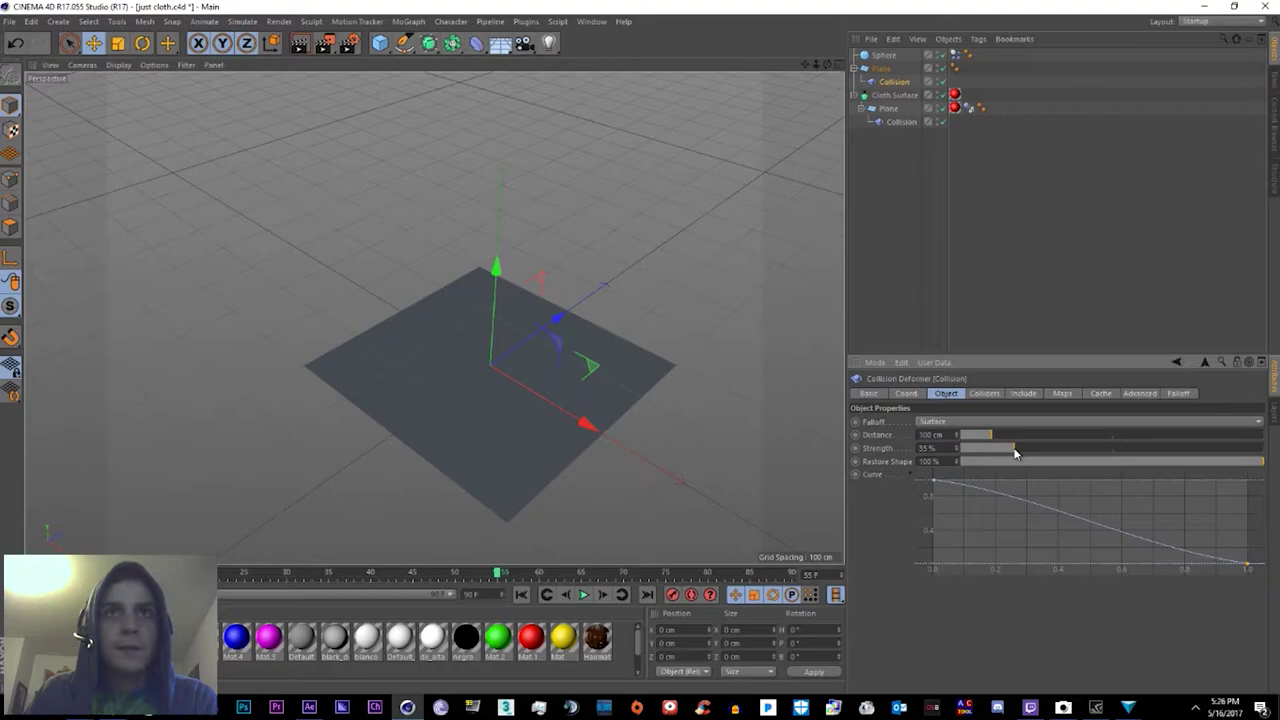
pyautogui.moveTo(1022, 440); pyautogui.dragTo(1275, 458)
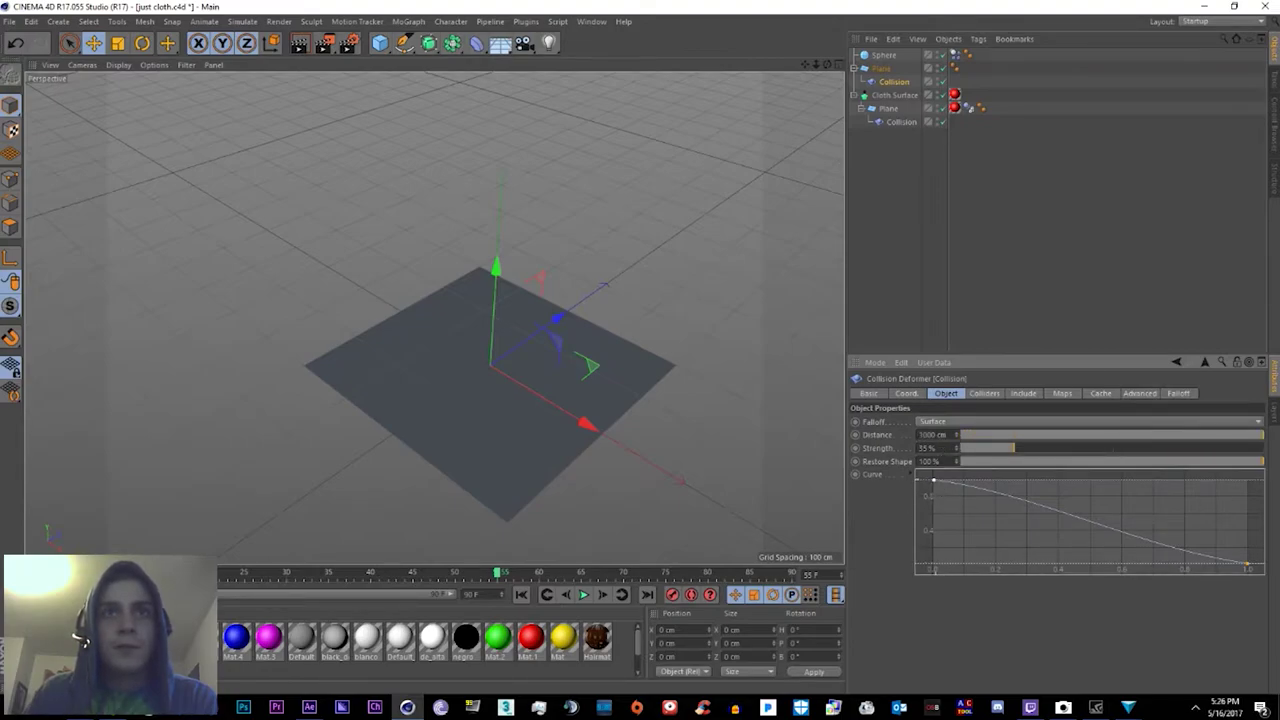
pyautogui.scroll(-2, 938, 488)
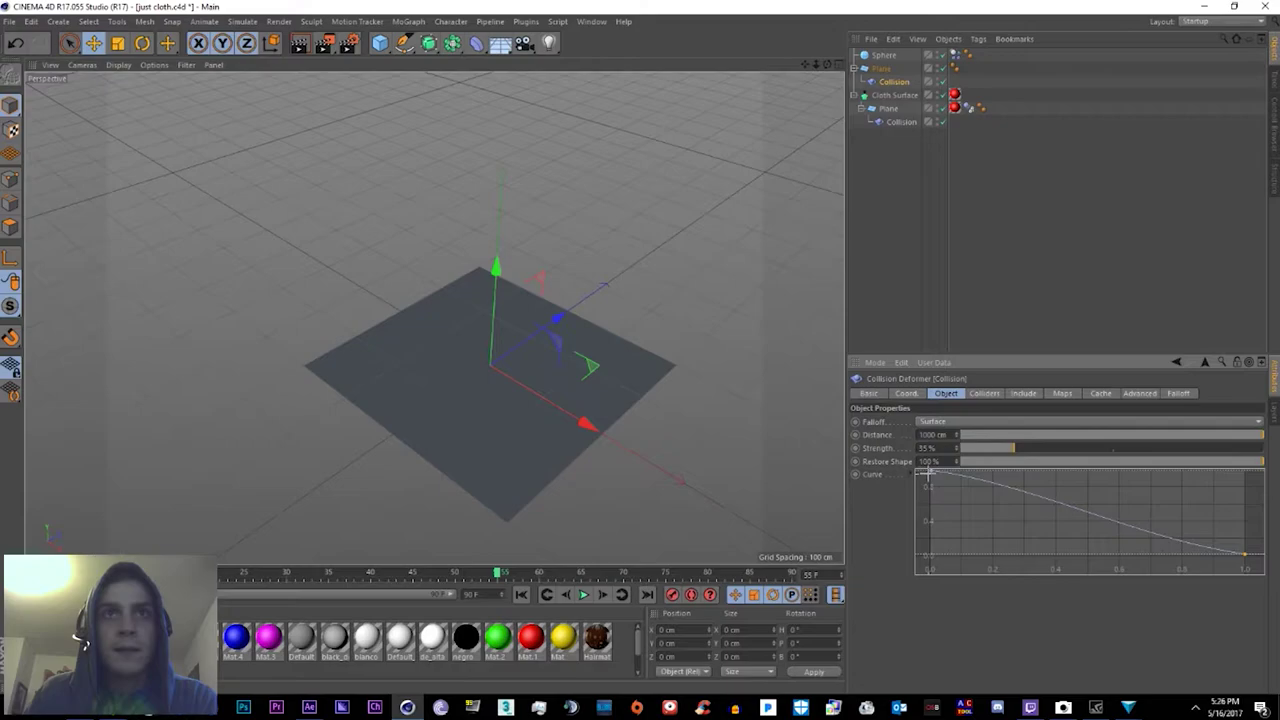
pyautogui.moveTo(934, 479)
pyautogui.mouseDown()
pyautogui.moveTo(931, 580)
pyautogui.moveTo(919, 466)
pyautogui.mouseUp()
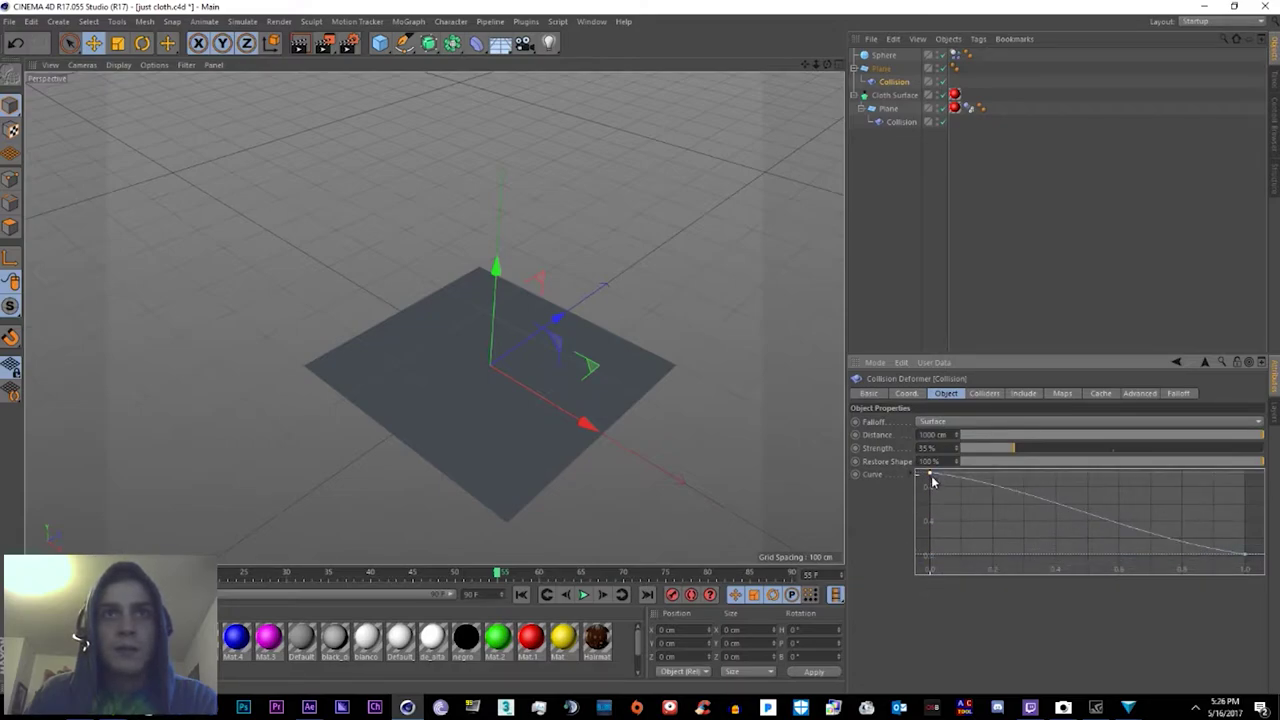
pyautogui.moveTo(932, 481); pyautogui.dragTo(897, 484, button='middle')
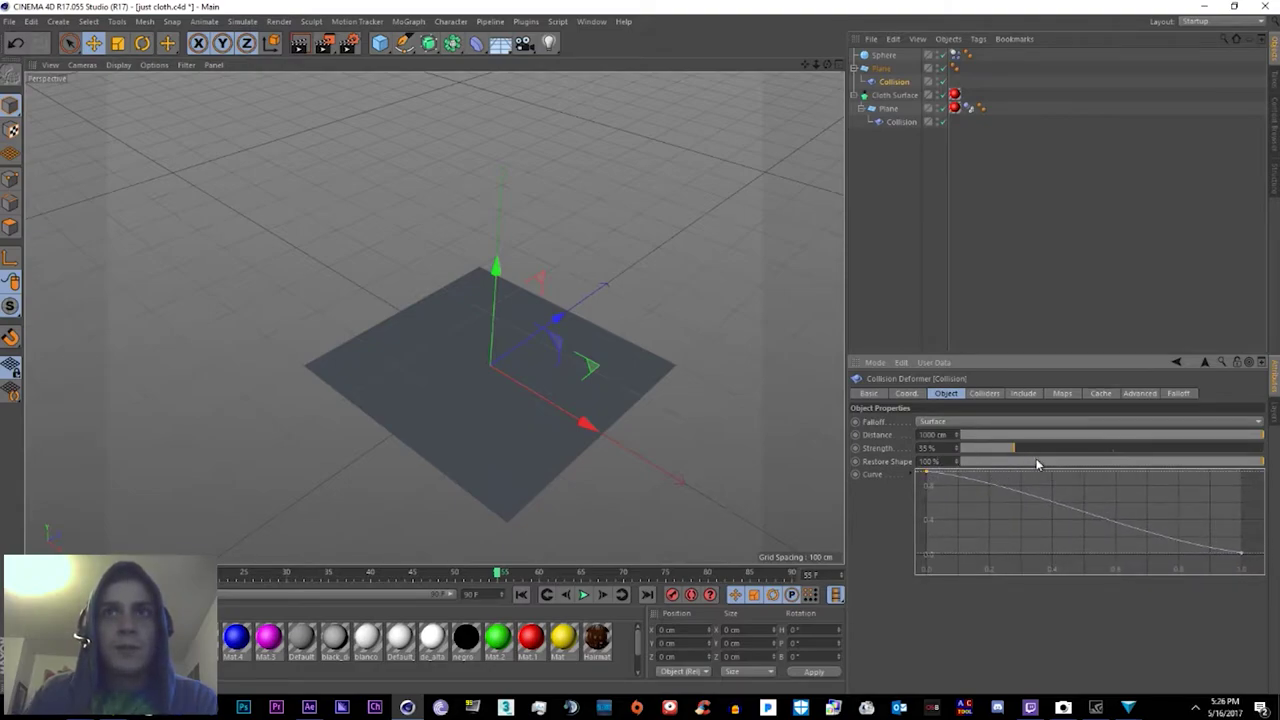
pyautogui.moveTo(1257, 465); pyautogui.dragTo(1142, 472)
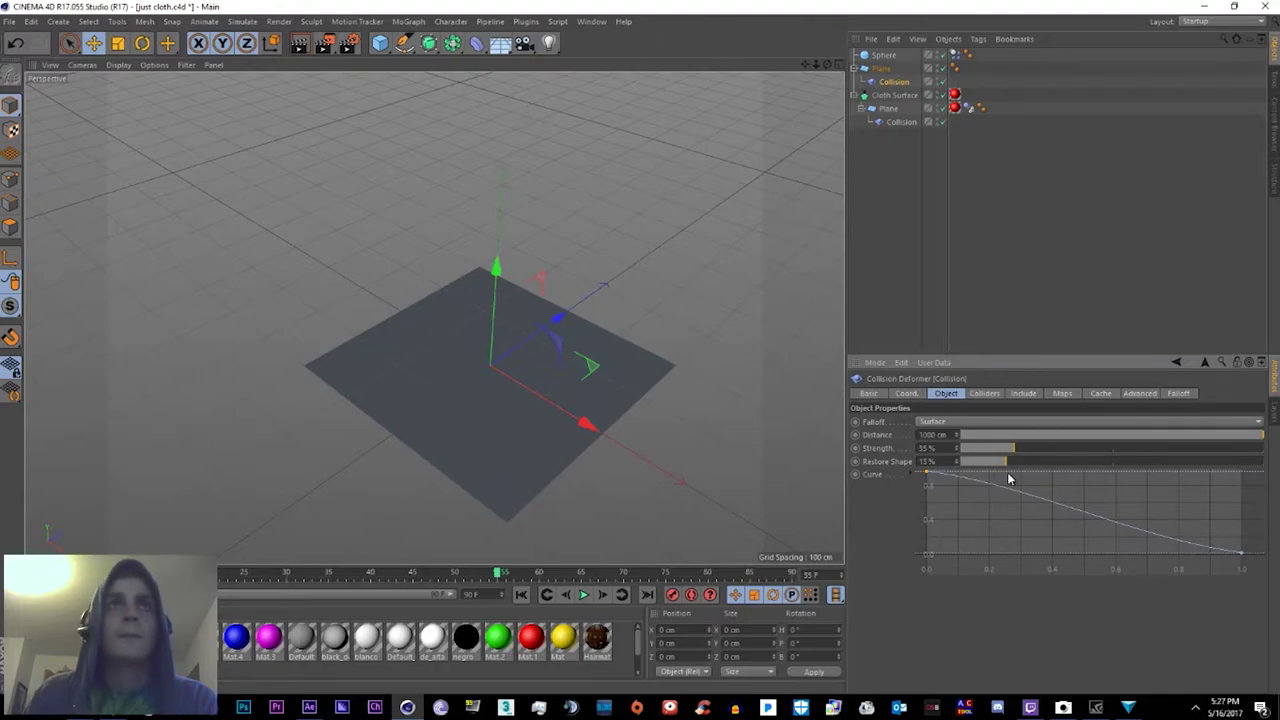
pyautogui.hotkey('ctrl', 'z')
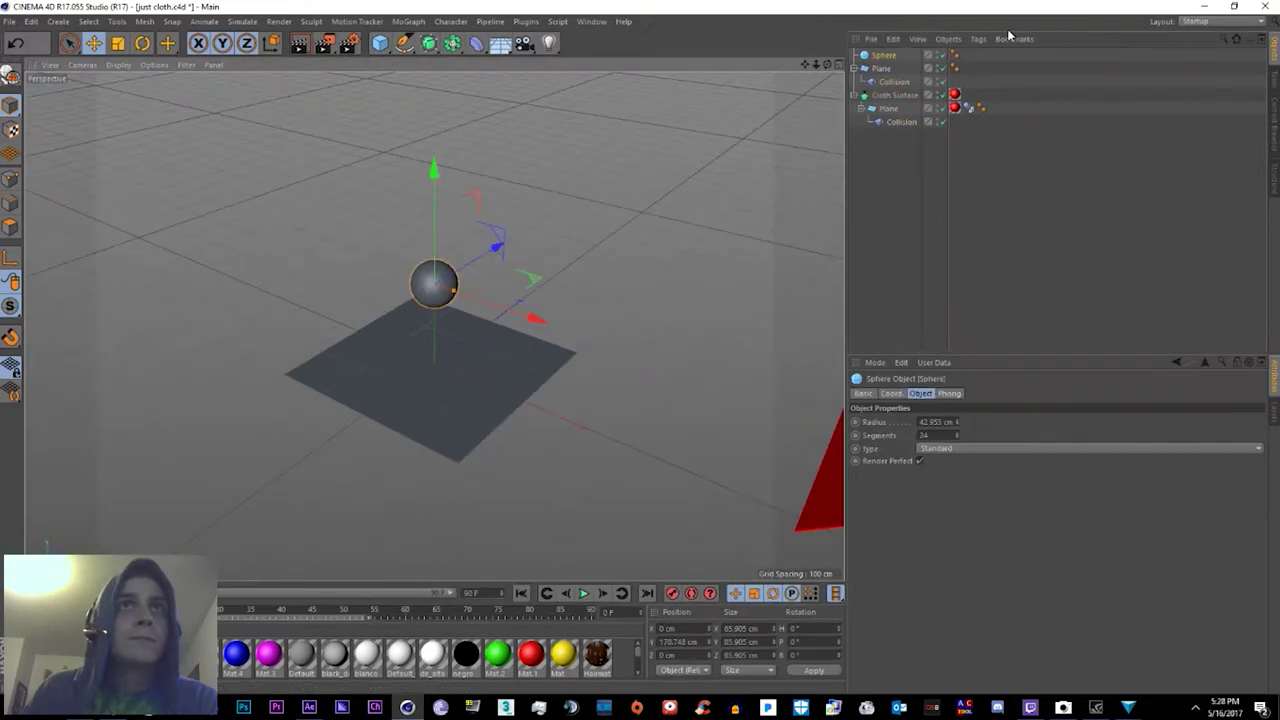
# Step: Tag the Sphere as a simulation body and add it to the first plane's Collision deformer colliders
pyautogui.rightClick(884, 56)
pyautogui.moveTo(950, 198)
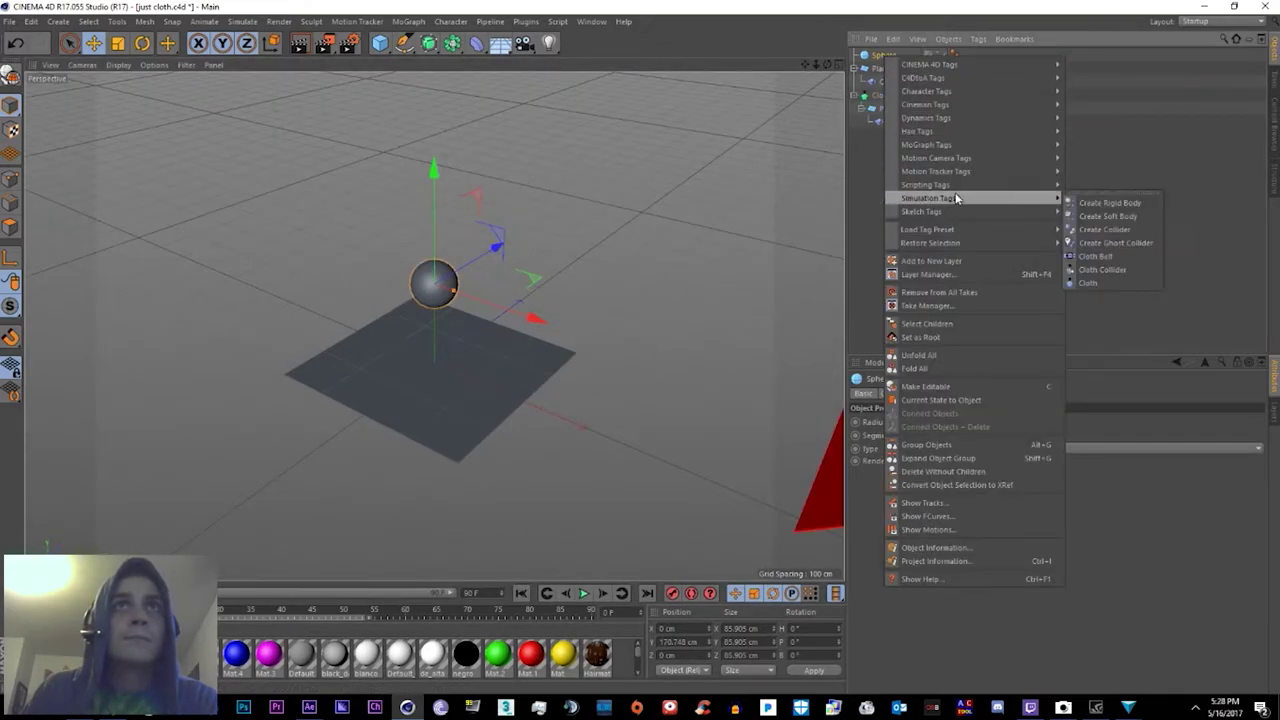
pyautogui.click(1137, 207)
pyautogui.click(887, 82)
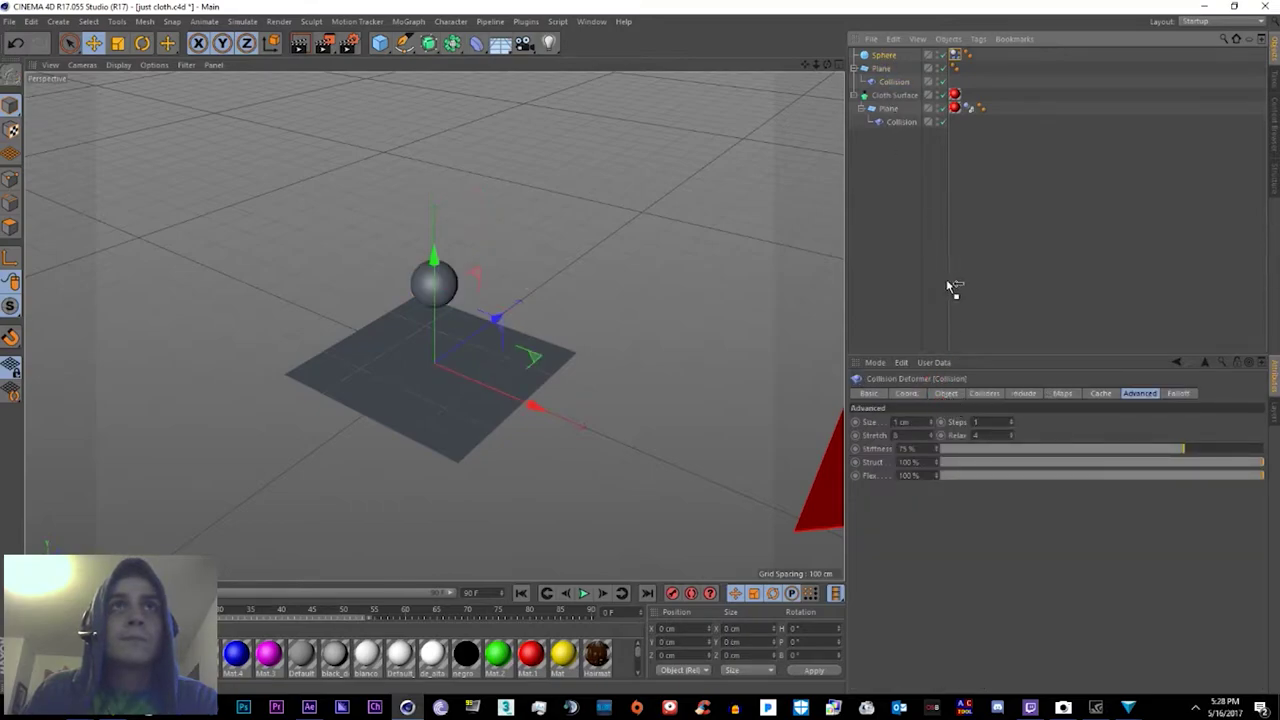
pyautogui.click(984, 393)
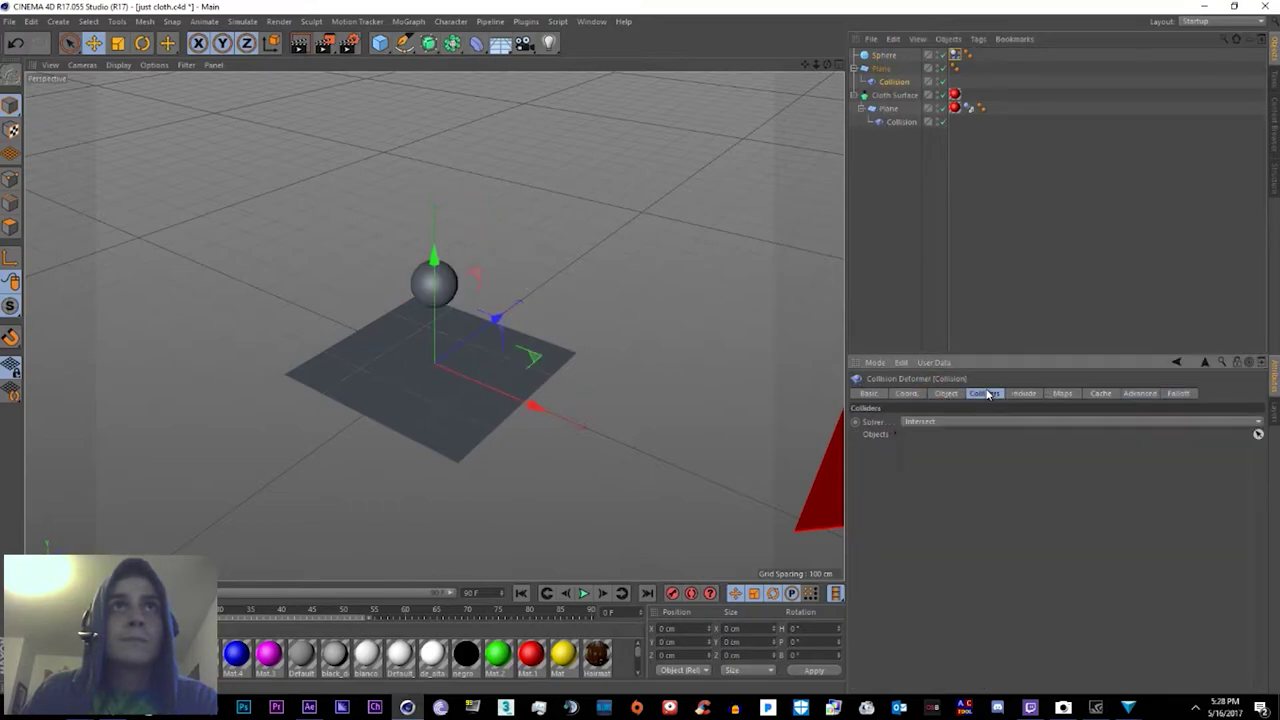
pyautogui.click(881, 58)
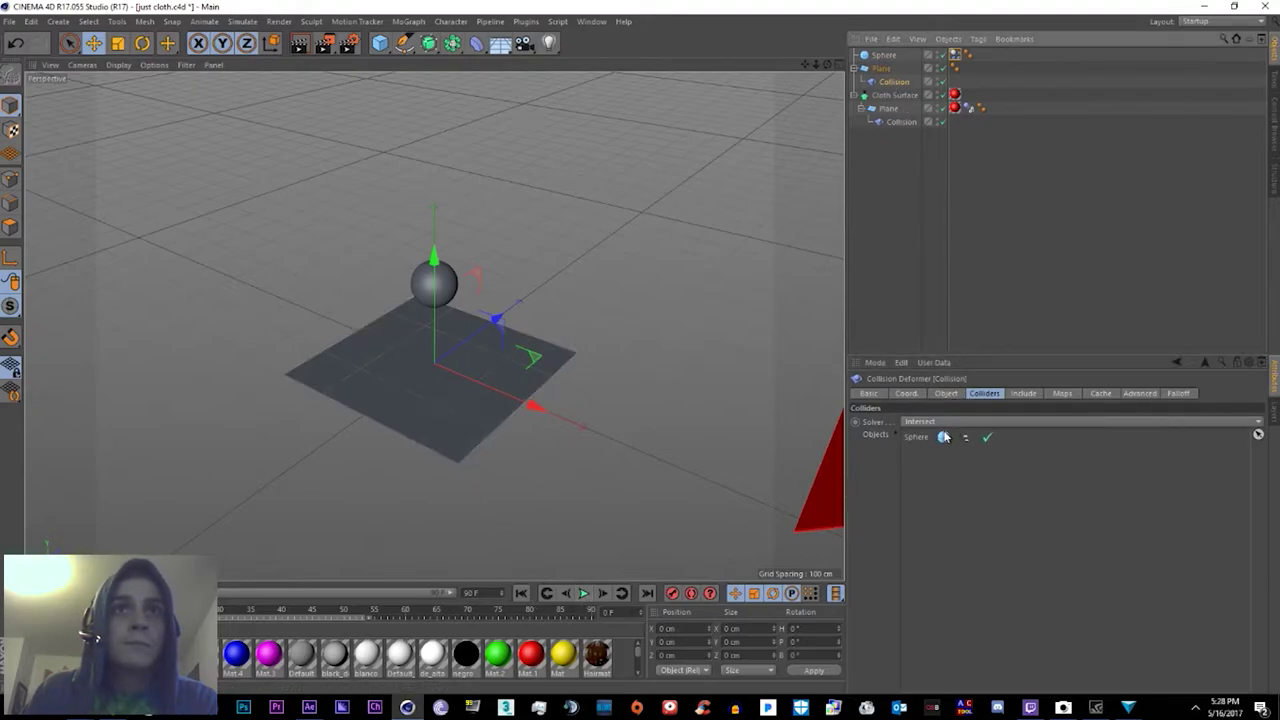
pyautogui.click(944, 437)
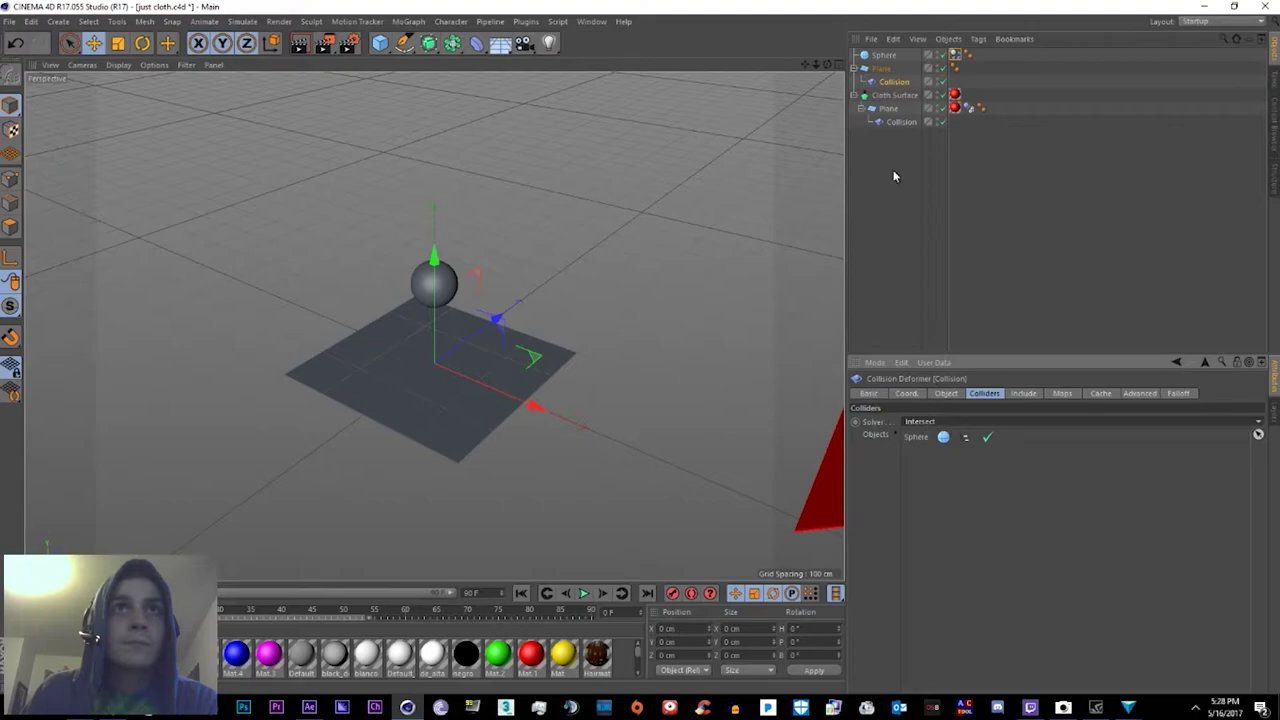
# Step: Play the sphere drop and set the collider solver to Inside (Stretch)
pyautogui.click(894, 122)
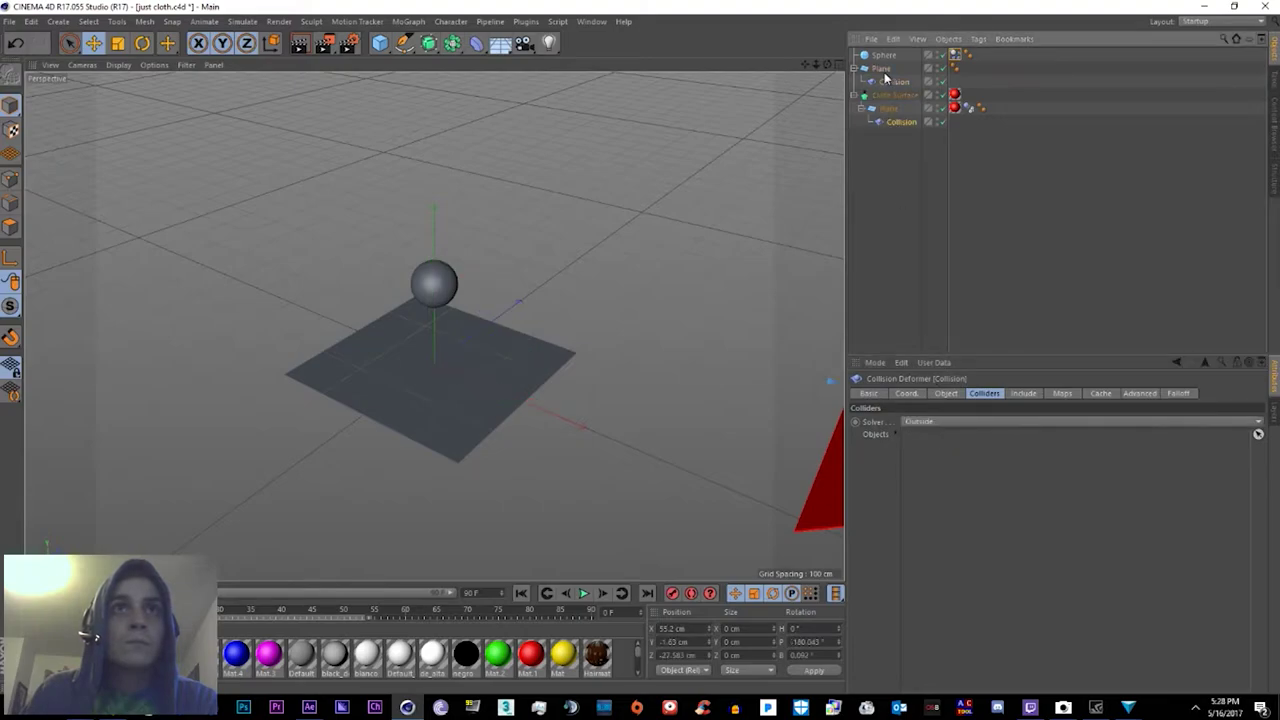
pyautogui.click(888, 108)
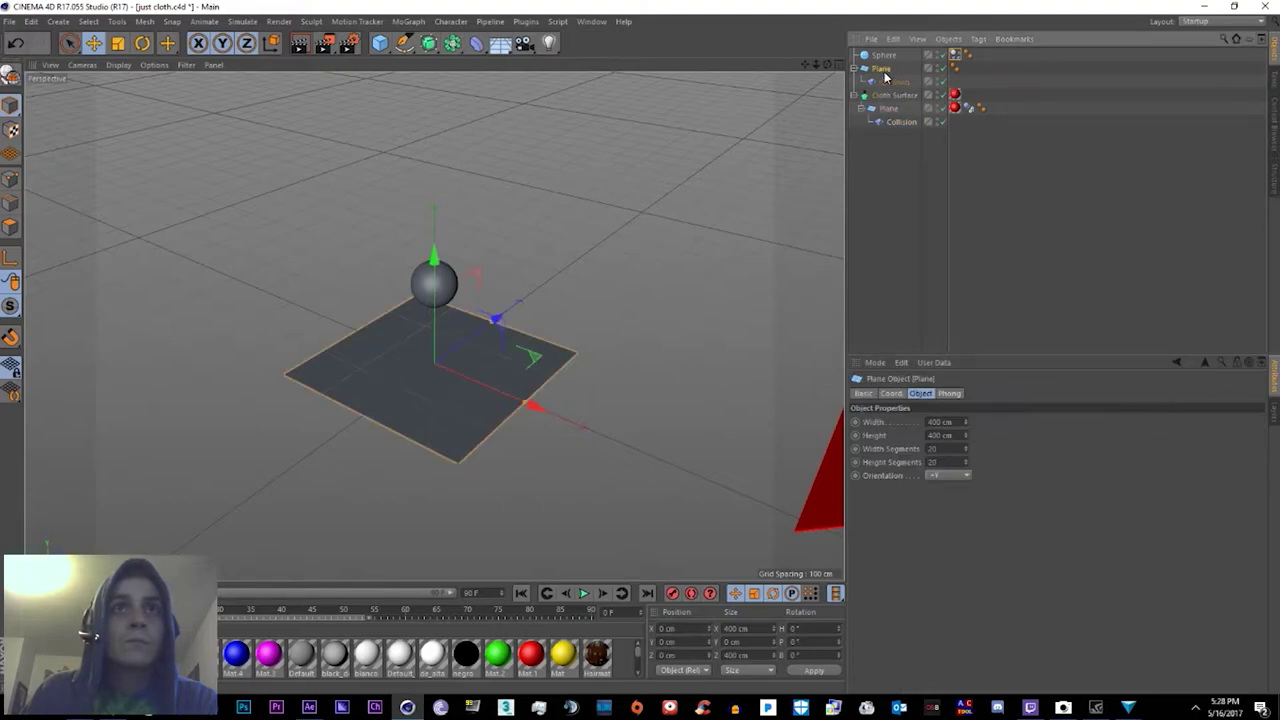
pyautogui.click(890, 83)
pyautogui.click(584, 594)
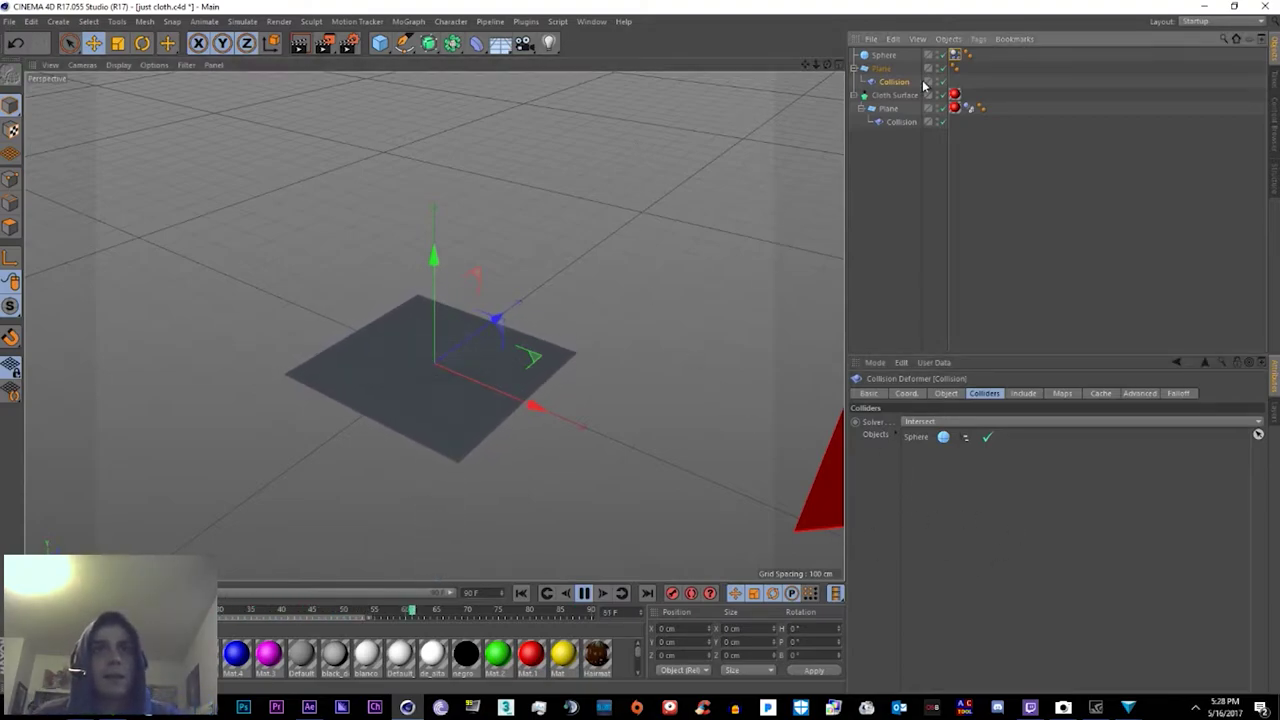
pyautogui.click(936, 422)
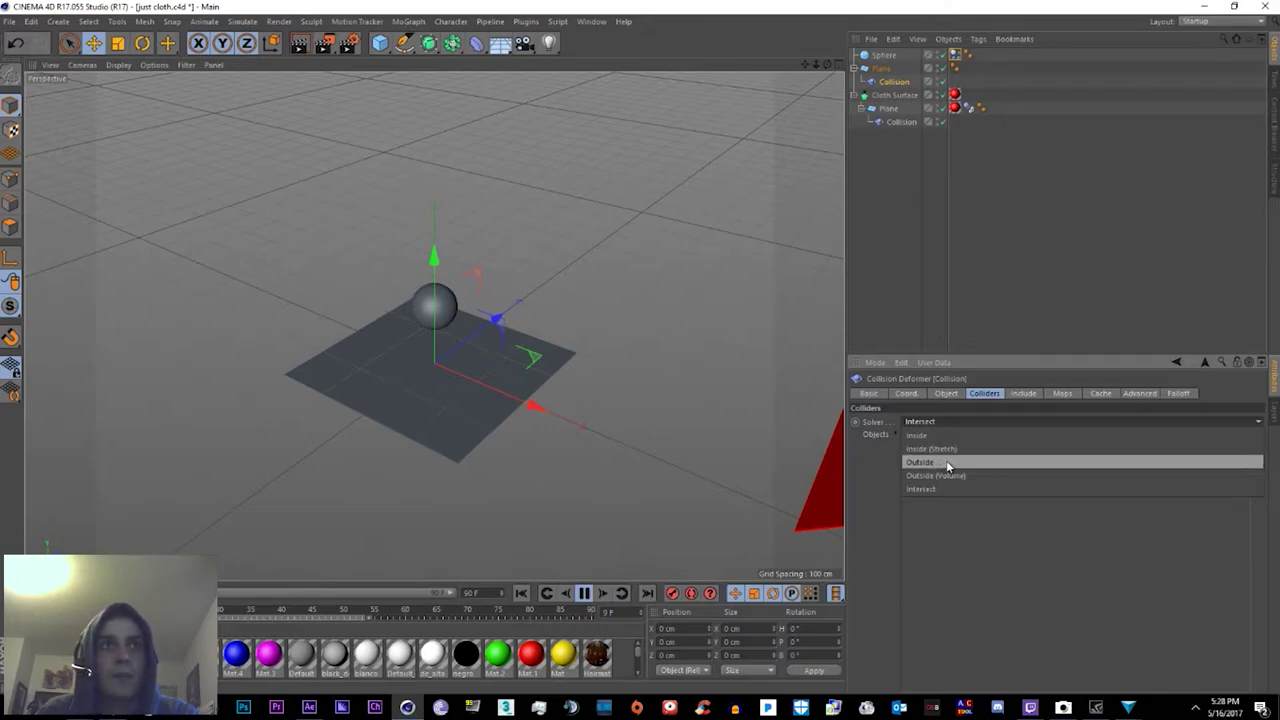
pyautogui.click(946, 461)
pyautogui.click(920, 421)
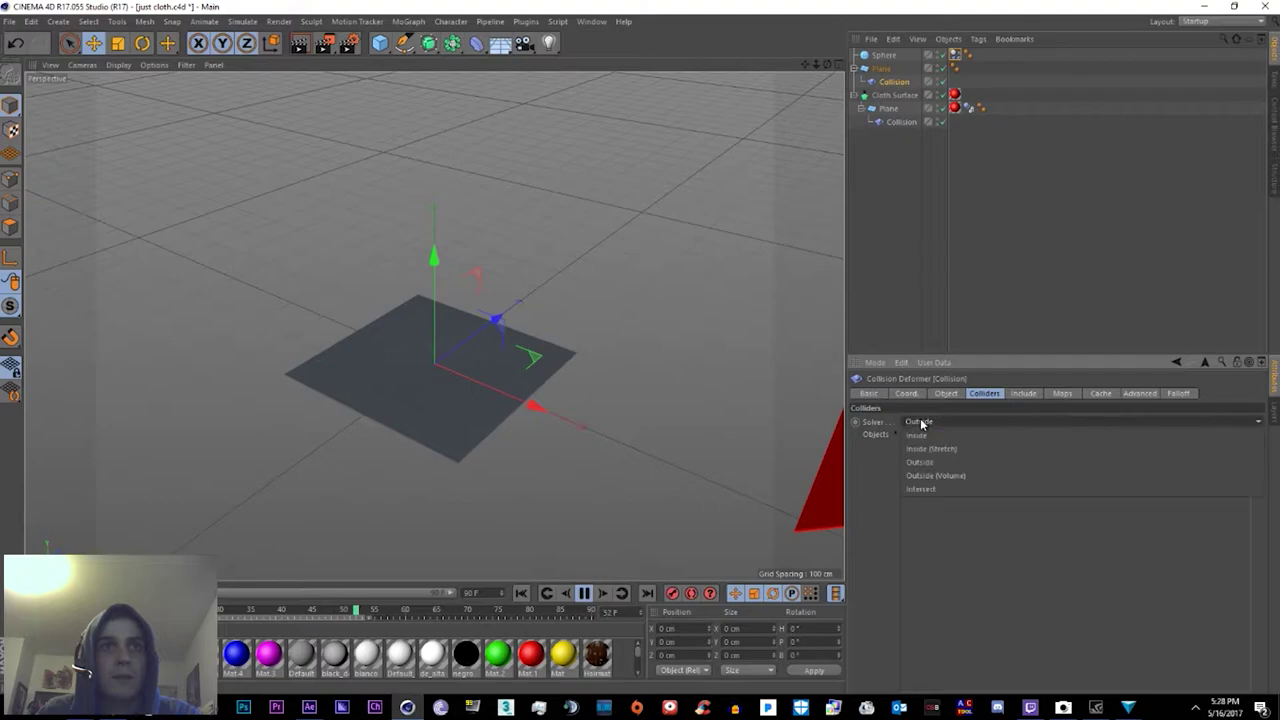
pyautogui.click(929, 449)
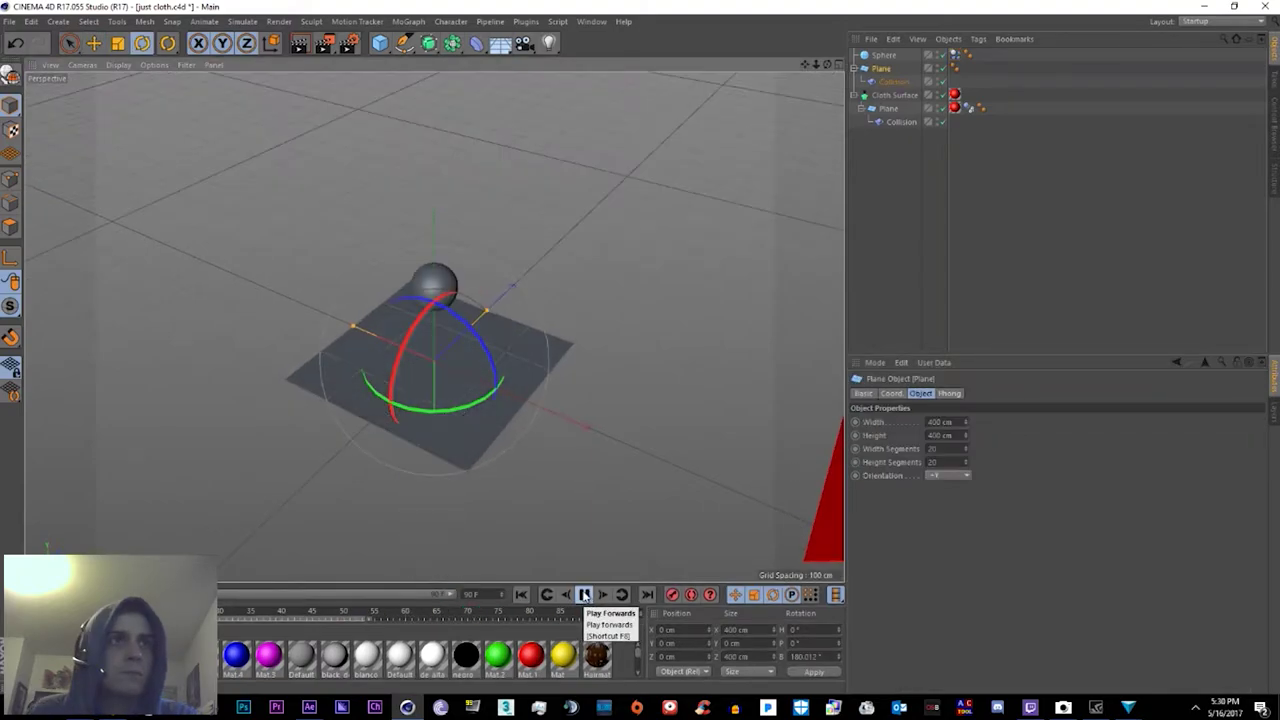
pyautogui.click(584, 595)
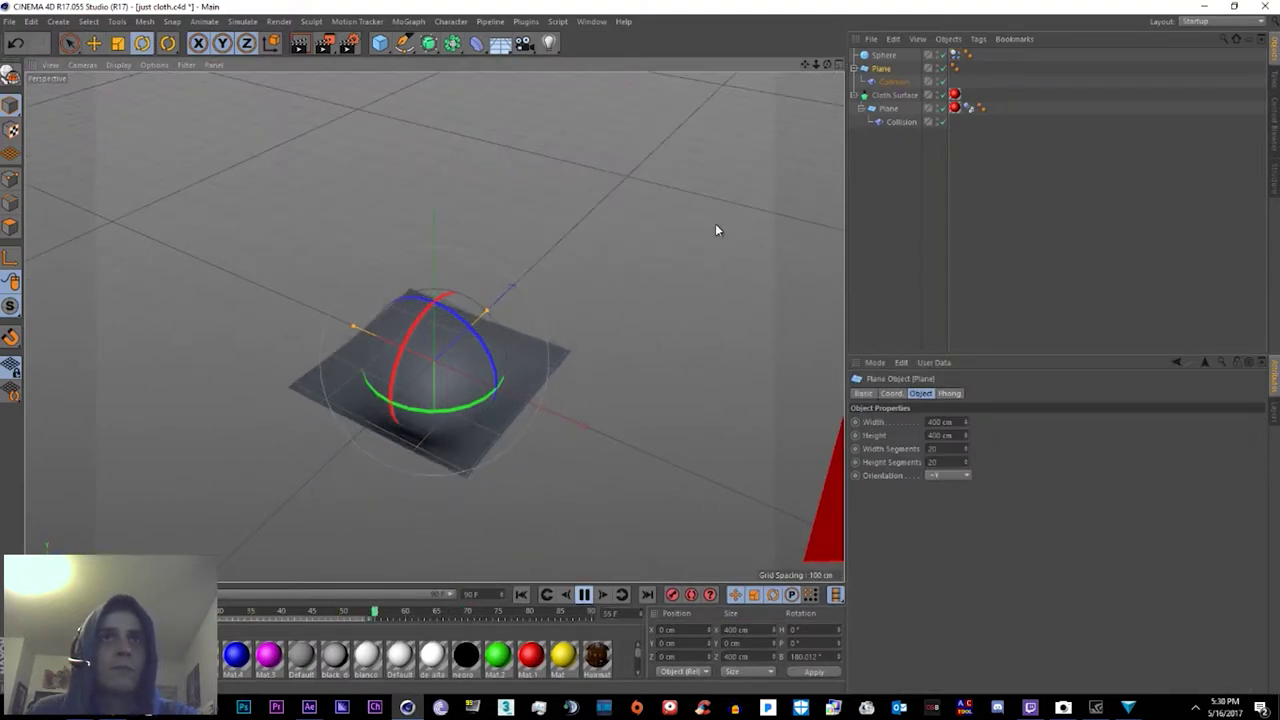
# Step: Scrub and replay the simulation to watch the sphere dent the plane
pyautogui.click(893, 81)
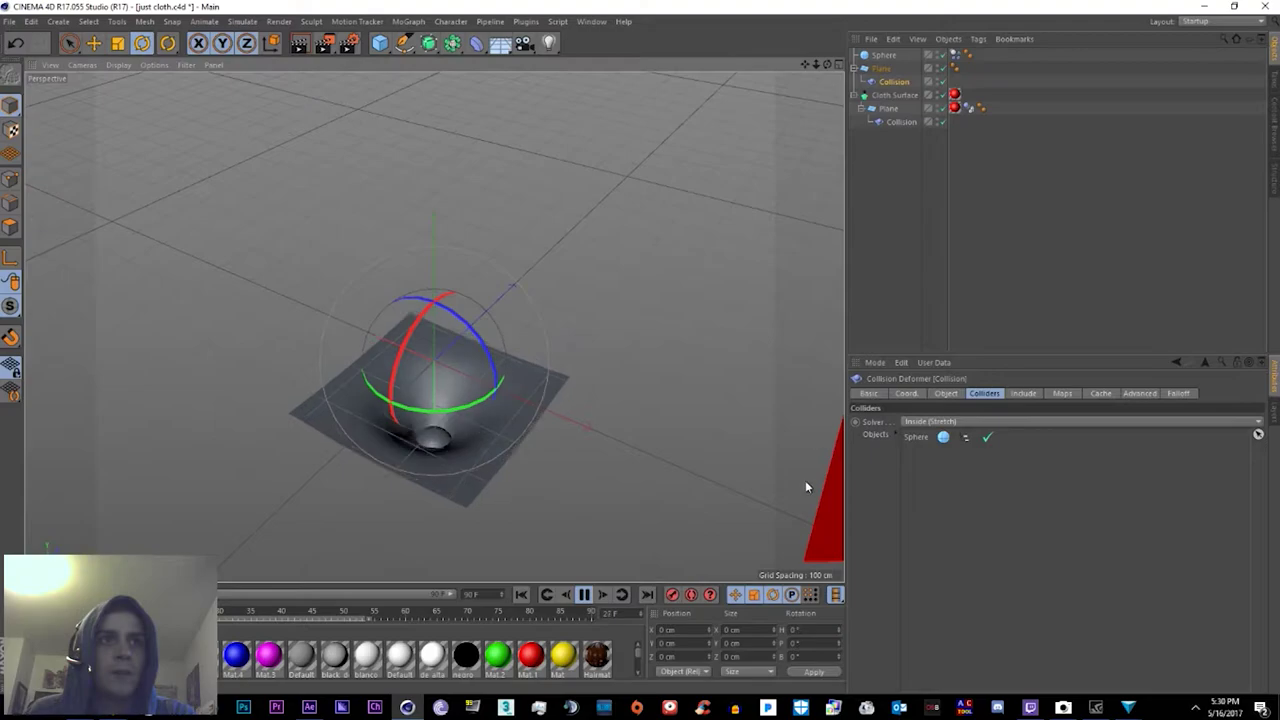
pyautogui.click(270, 610)
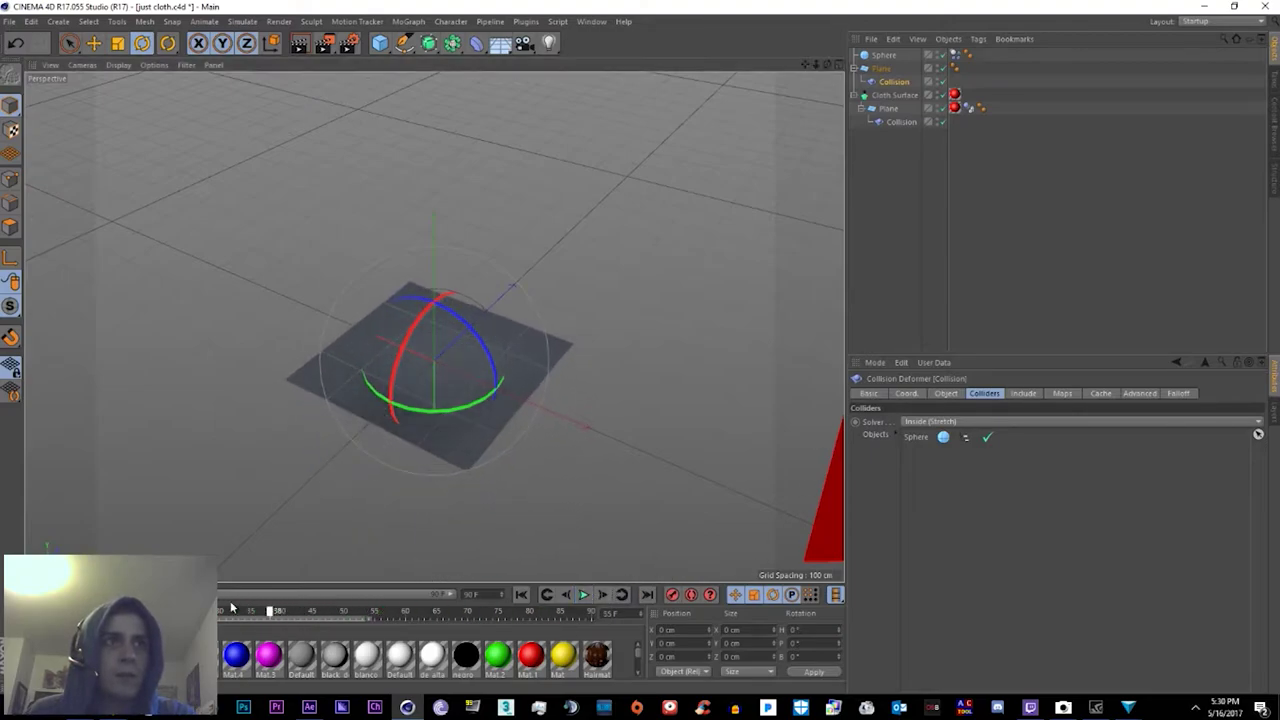
pyautogui.moveTo(230, 607); pyautogui.dragTo(470, 609)
pyautogui.click(584, 595)
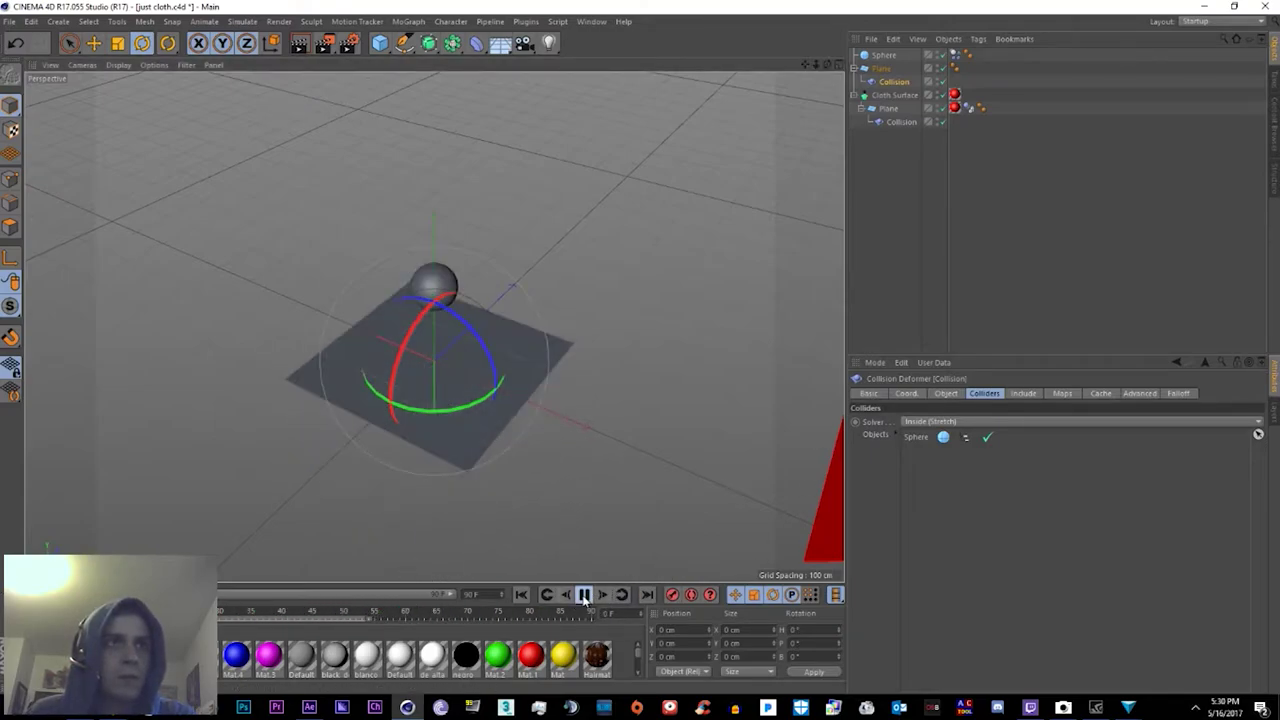
pyautogui.click(584, 595)
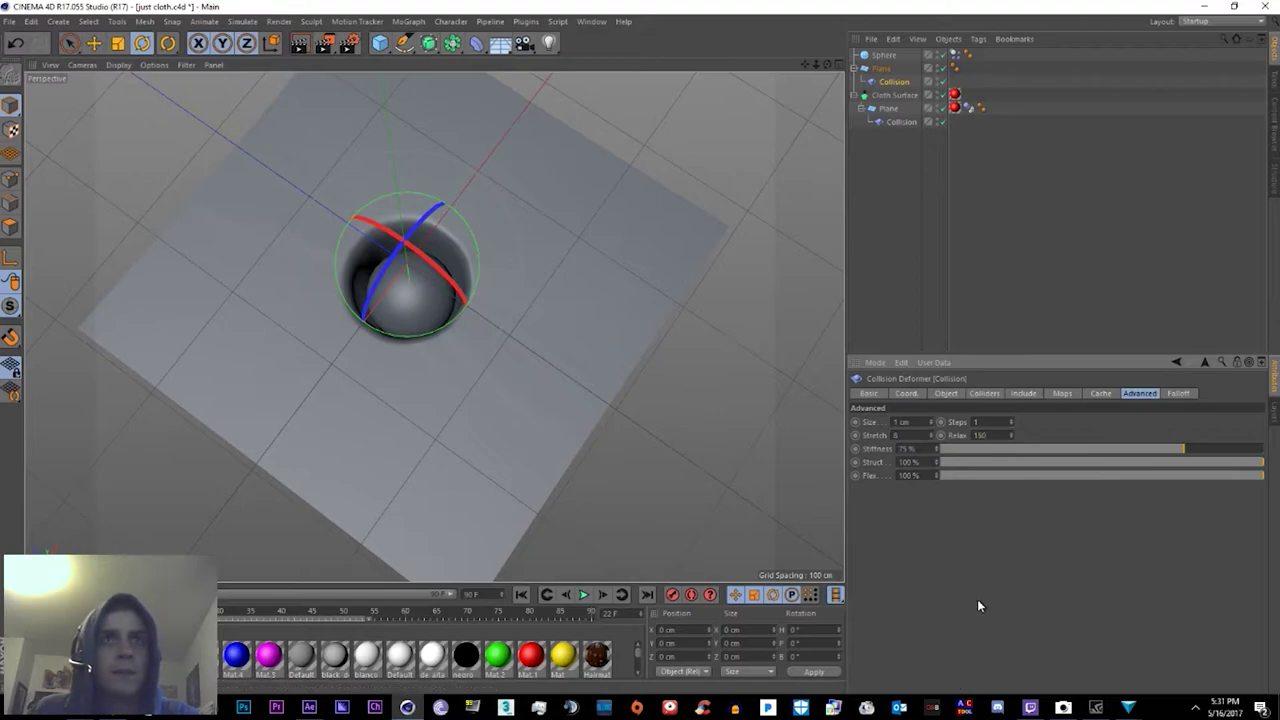
# Step: Edit the first plane's Collision deformer Size and set Stiffness to 96%, comparing against the cloth plane's deformer
pyautogui.keyDown('alt'); pyautogui.moveTo(700, 349); pyautogui.dragTo(640, 318); pyautogui.keyUp('alt')
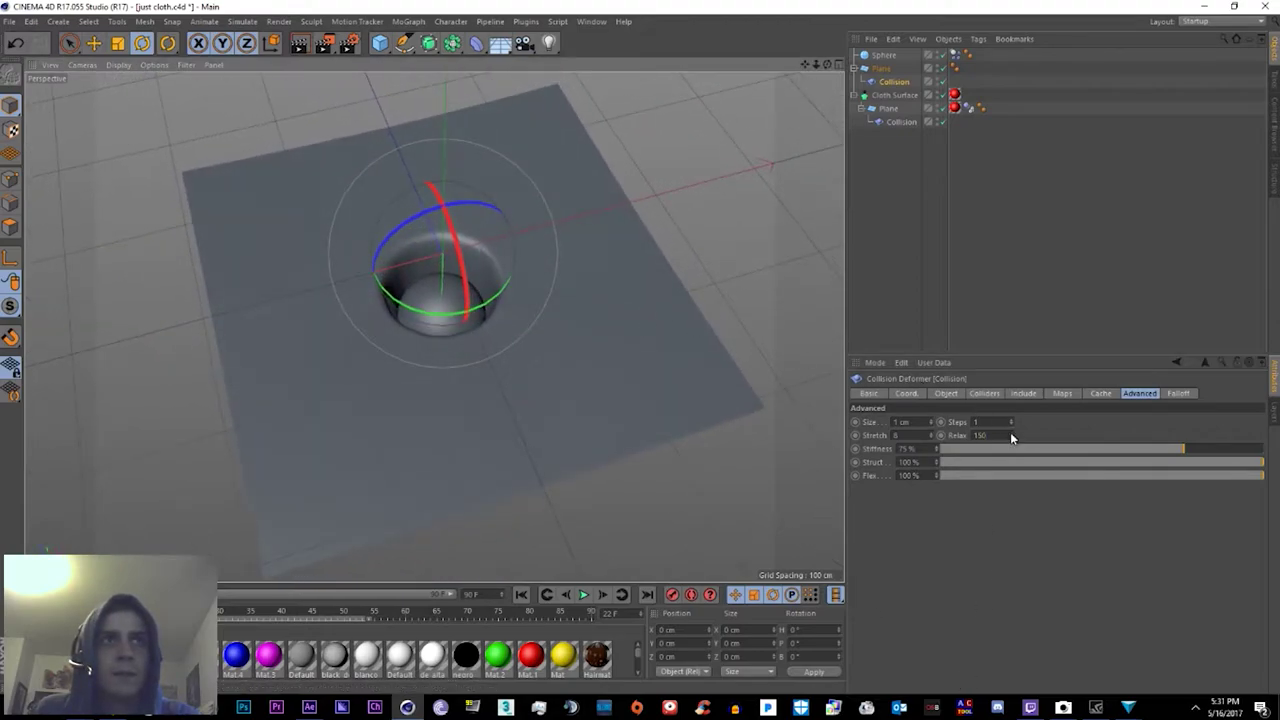
pyautogui.moveTo(1010, 449); pyautogui.dragTo(1255, 449)
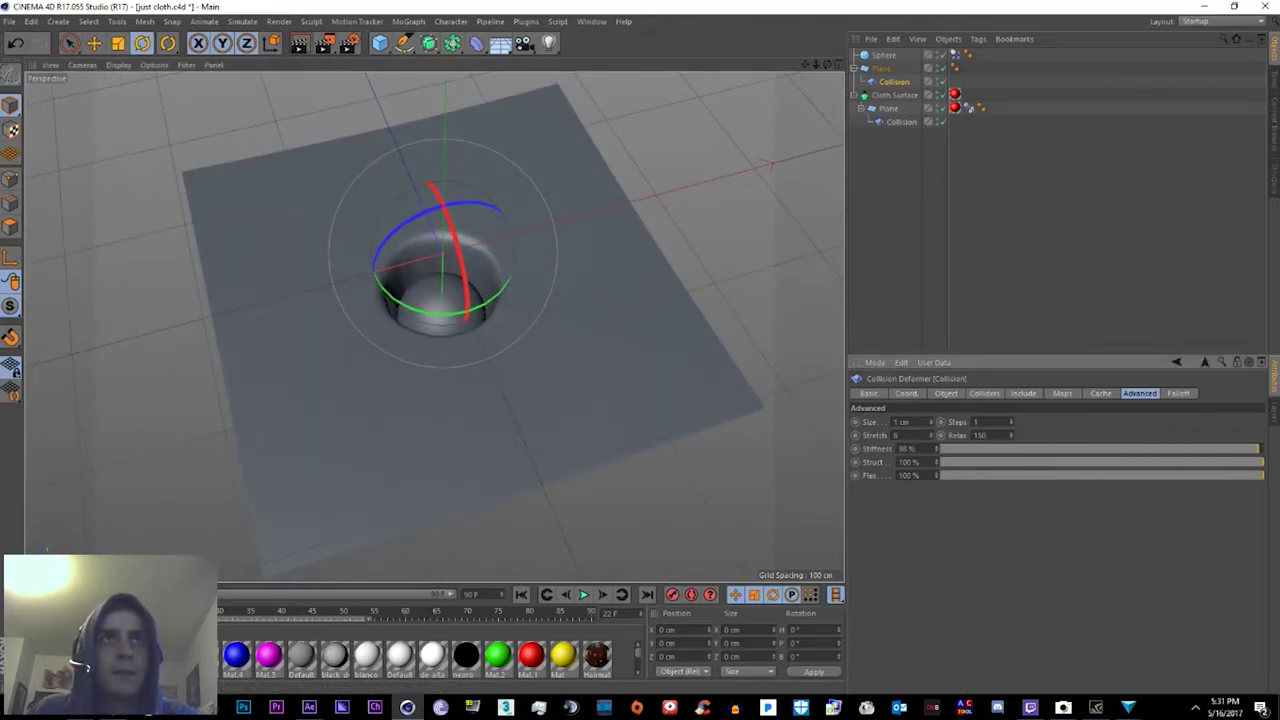
pyautogui.click(901, 121)
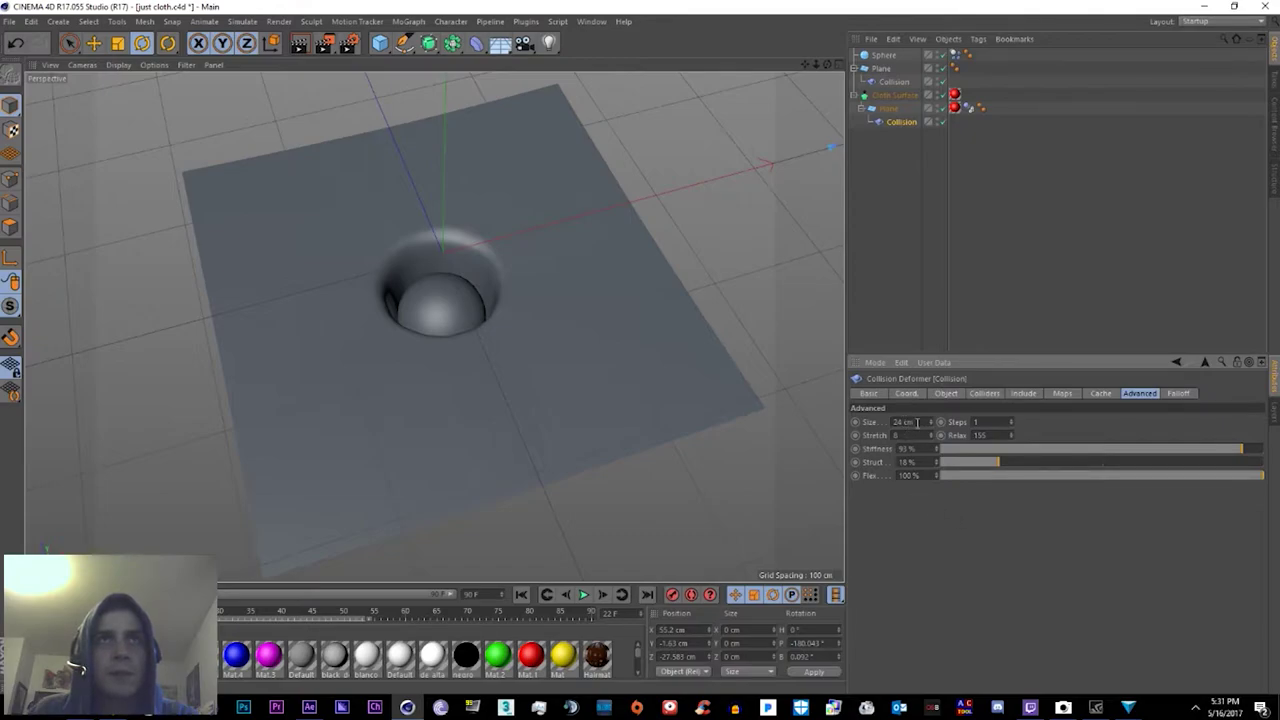
pyautogui.click(895, 86)
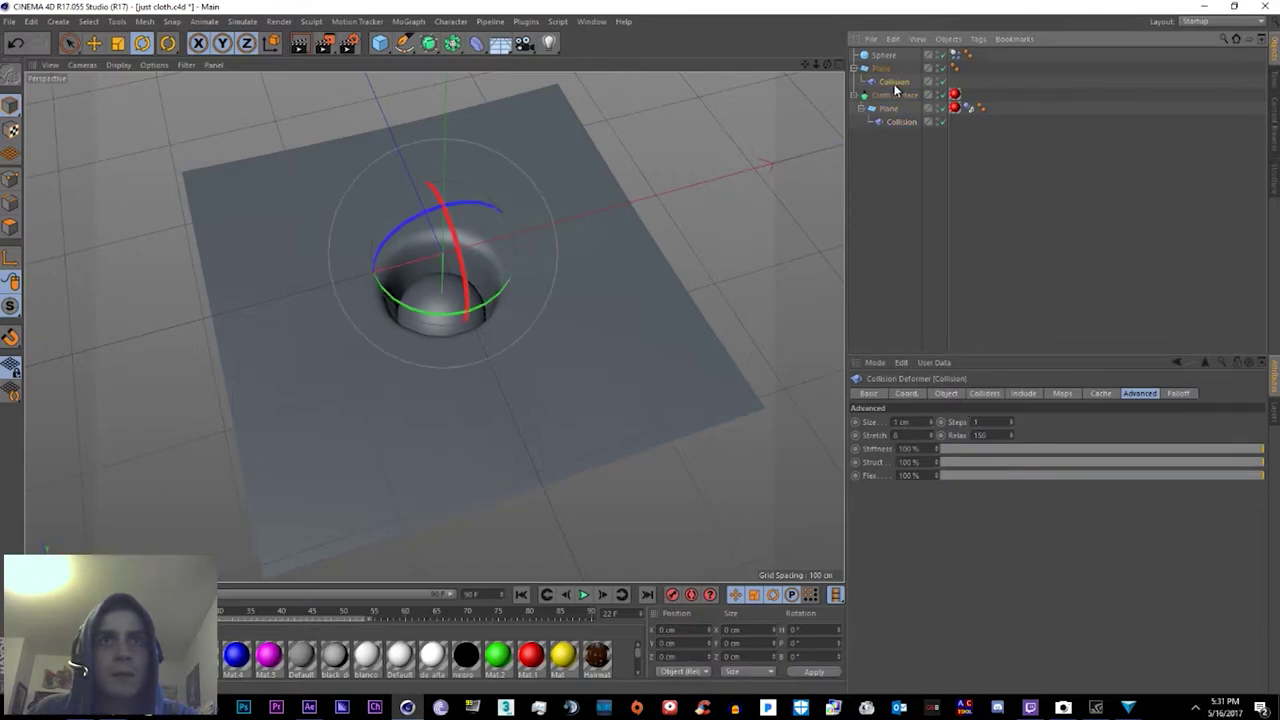
pyautogui.click(899, 422)
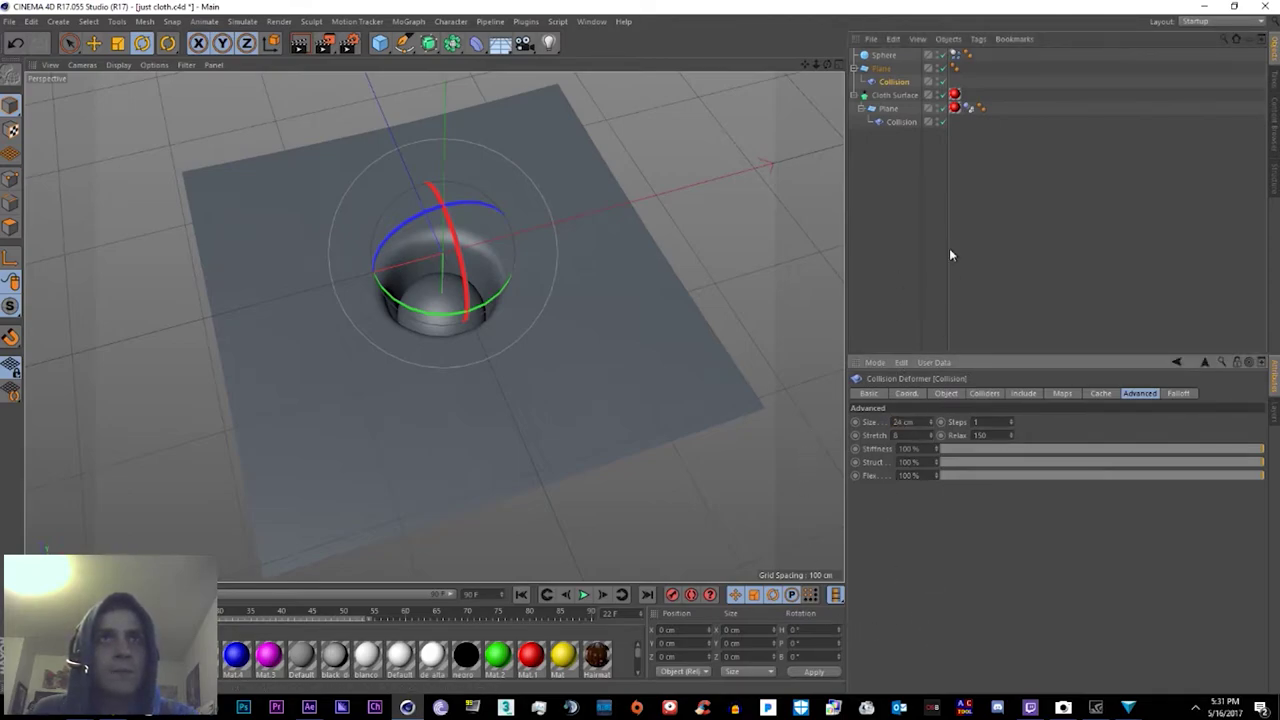
pyautogui.click(902, 122)
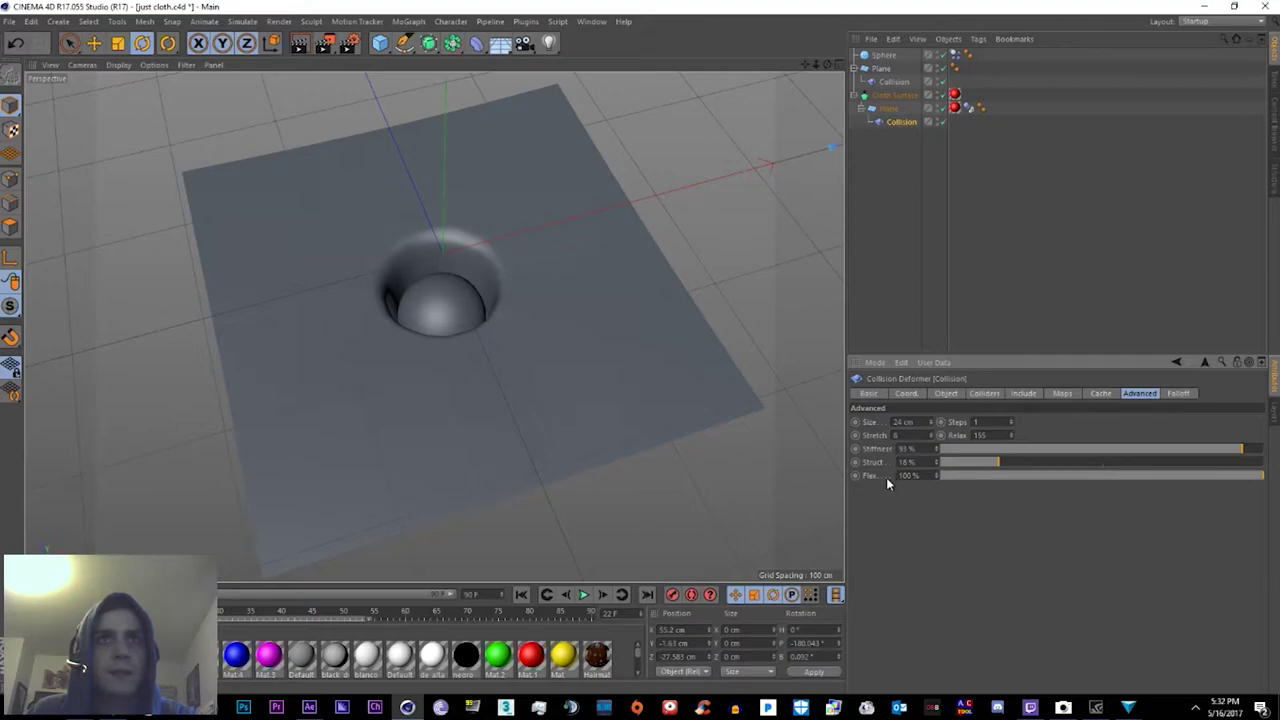
pyautogui.click(890, 84)
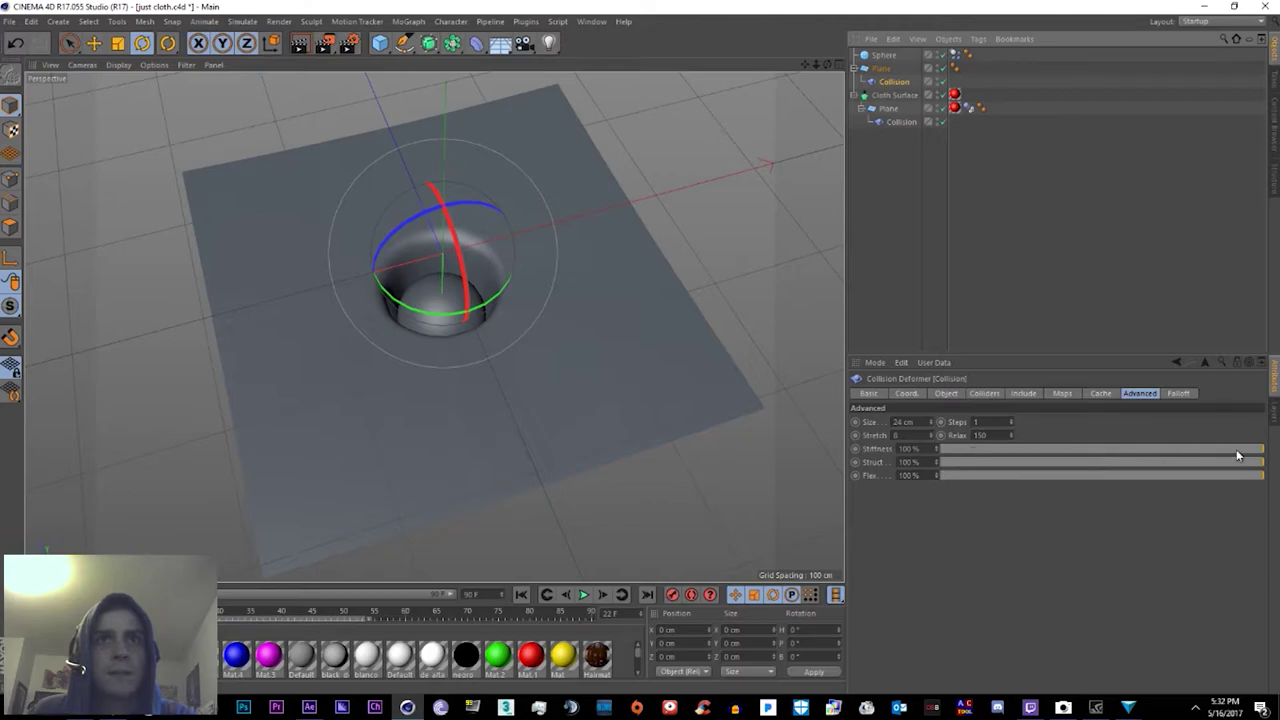
pyautogui.moveTo(1237, 455); pyautogui.dragTo(997, 466)
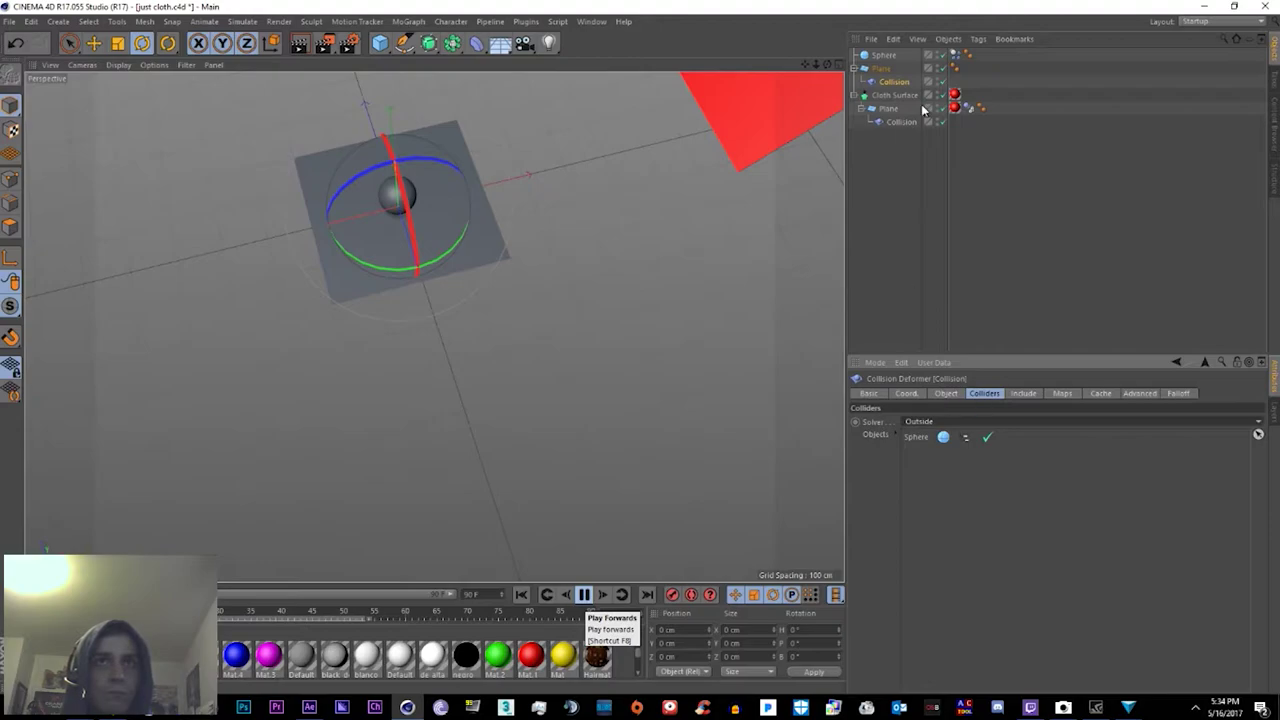
pyautogui.click(888, 108)
pyautogui.click(225, 578)
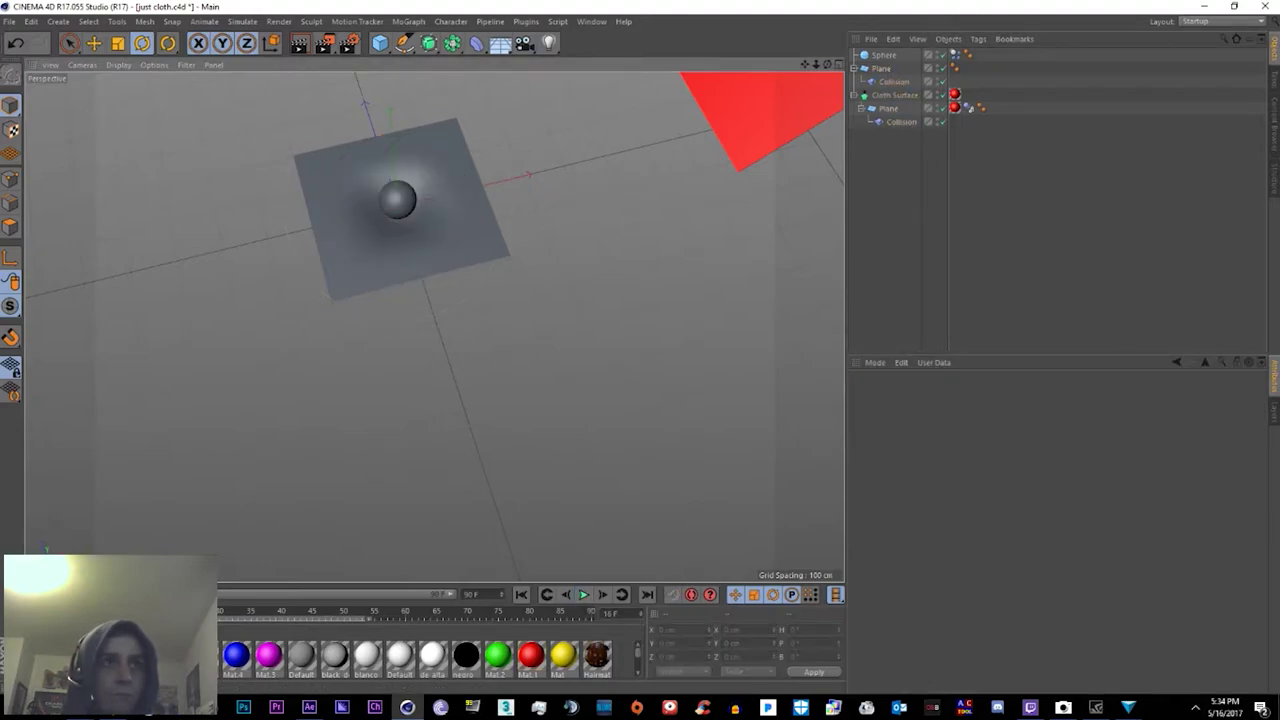
pyautogui.hotkey('shift', 'f')
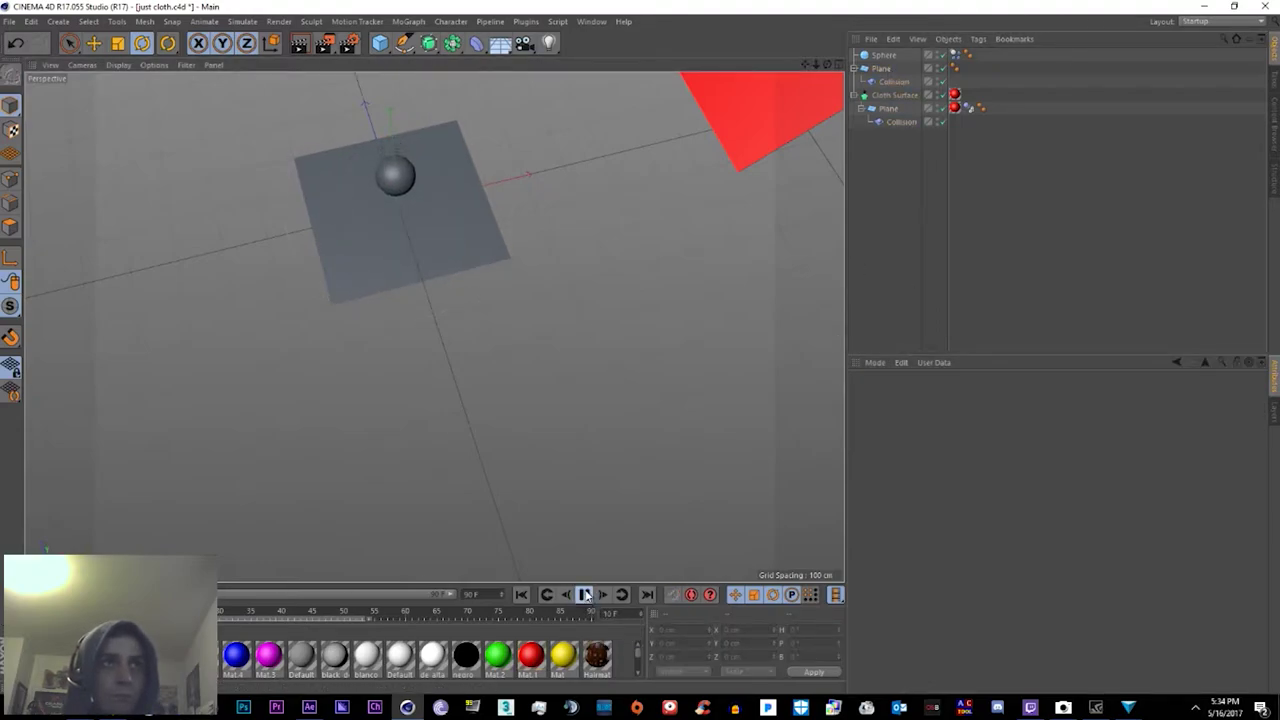
pyautogui.click(585, 597)
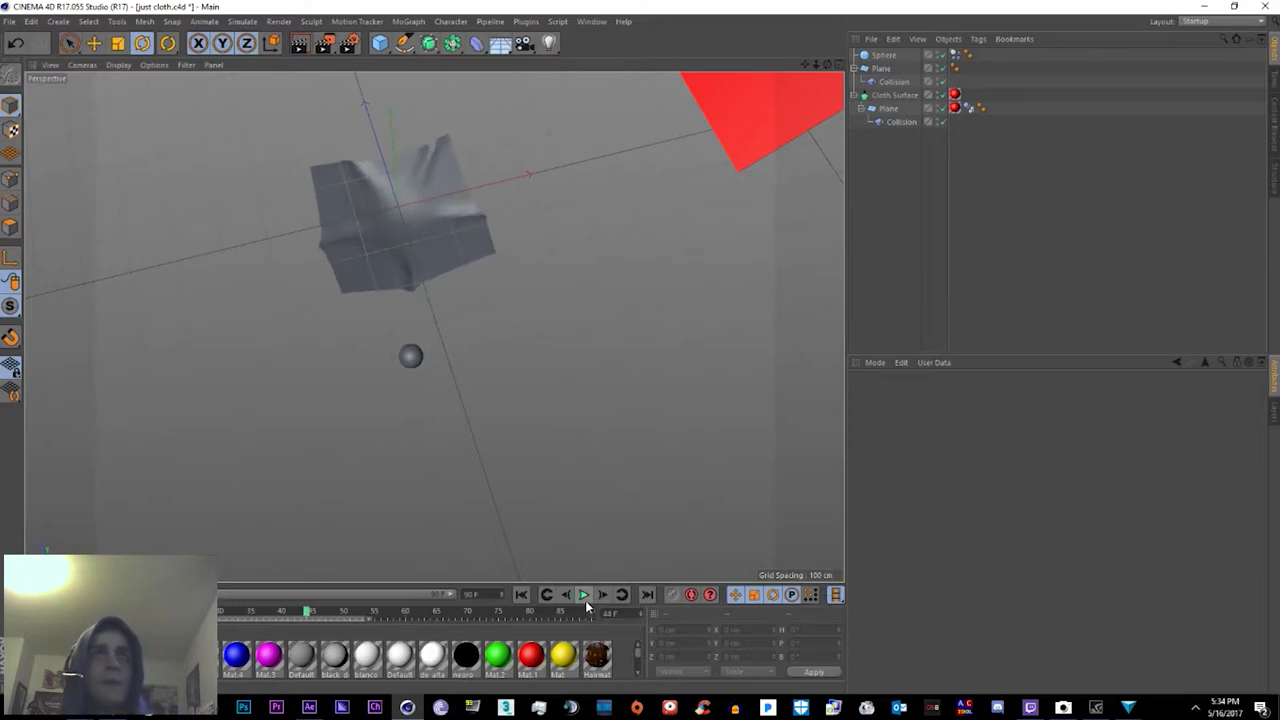
pyautogui.click(894, 81)
pyautogui.click(928, 423)
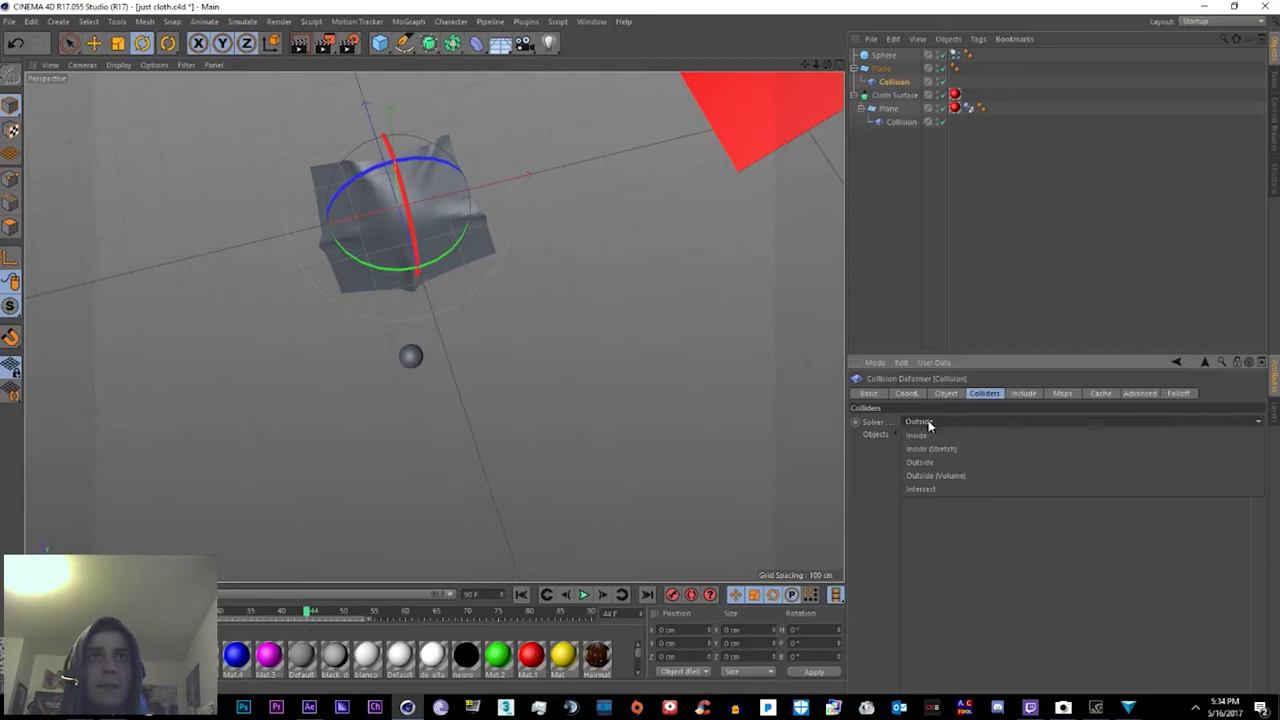
pyautogui.click(920, 462)
pyautogui.click(902, 122)
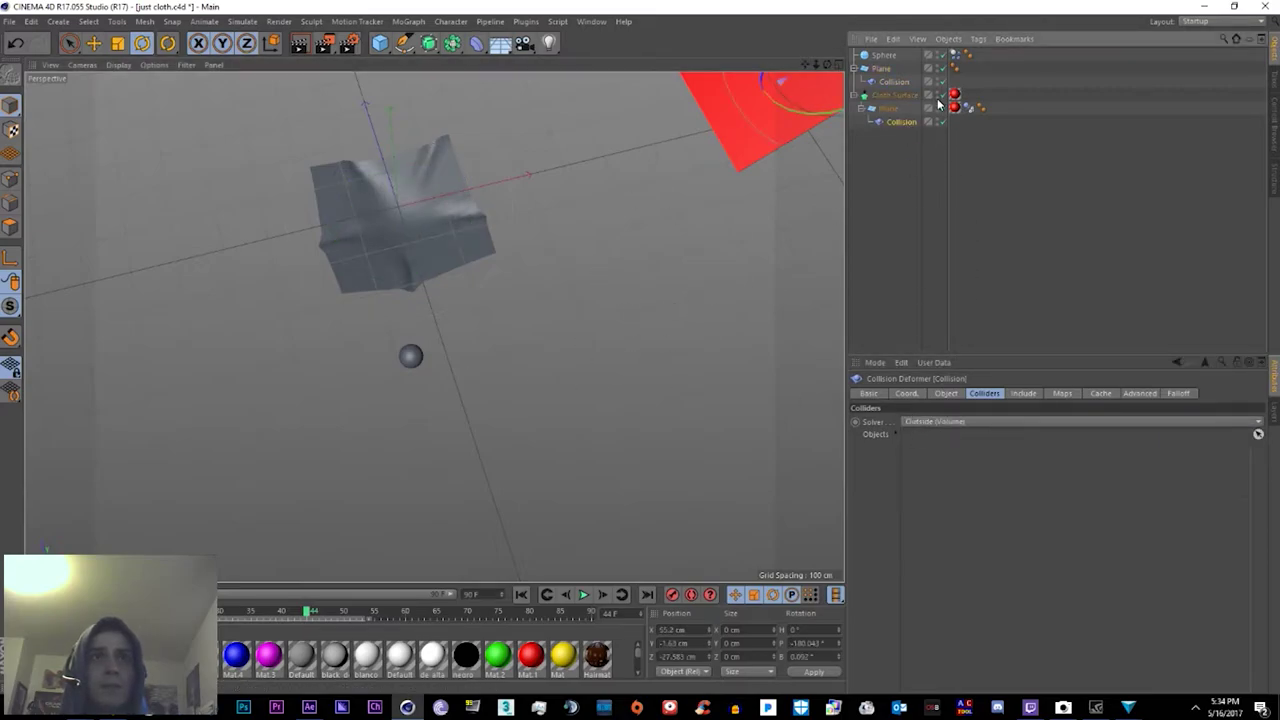
pyautogui.click(894, 81)
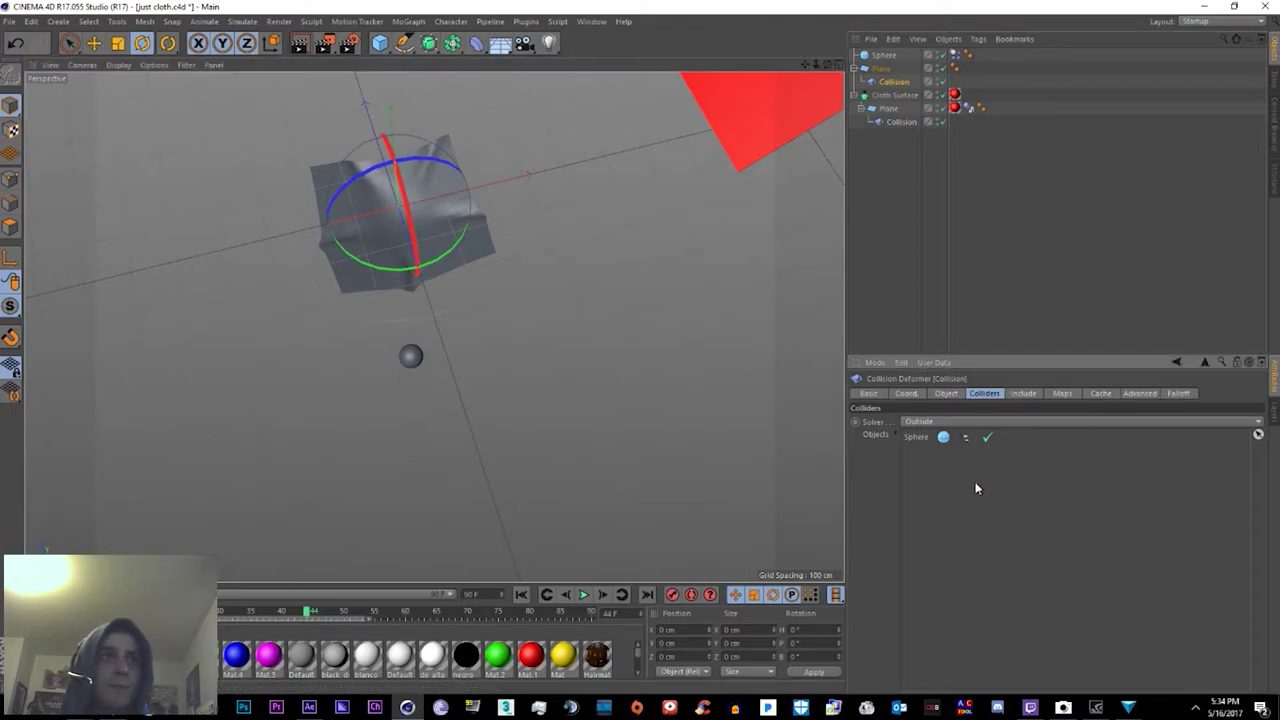
pyautogui.keyDown('alt'); pyautogui.moveTo(457, 343); pyautogui.dragTo(403, 497); pyautogui.keyUp('alt')
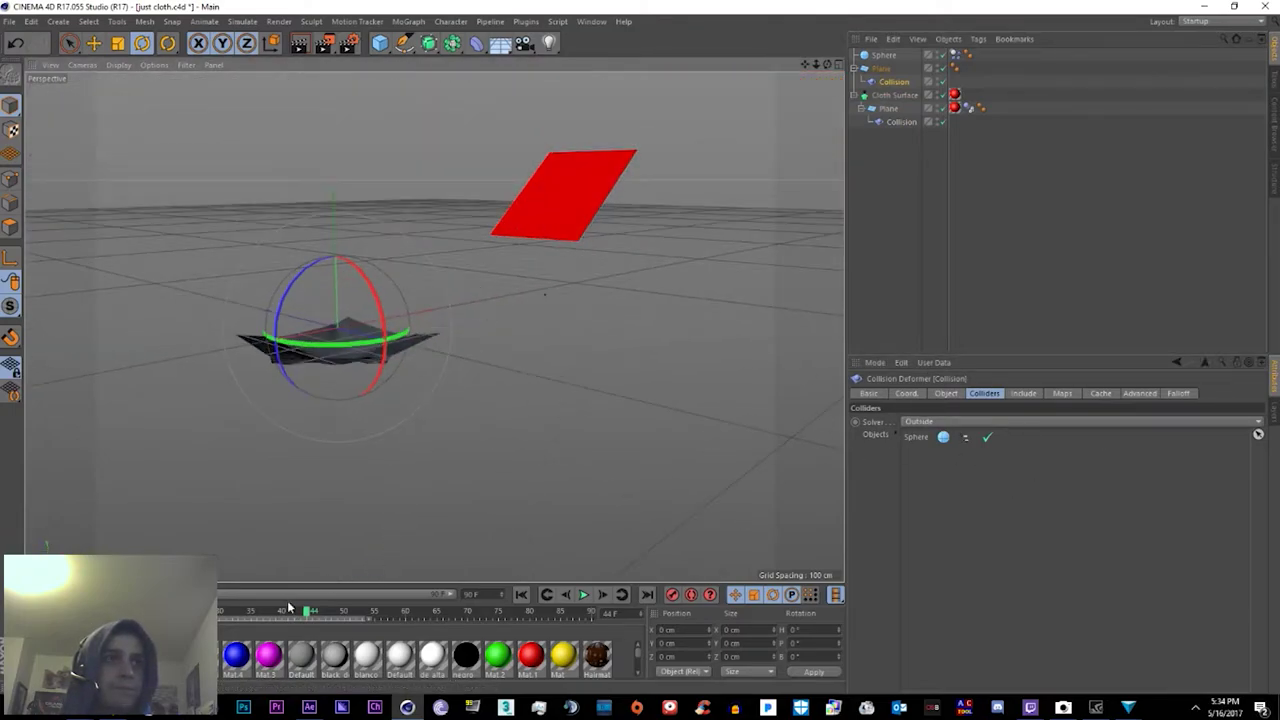
pyautogui.moveTo(307, 611); pyautogui.dragTo(218, 611)
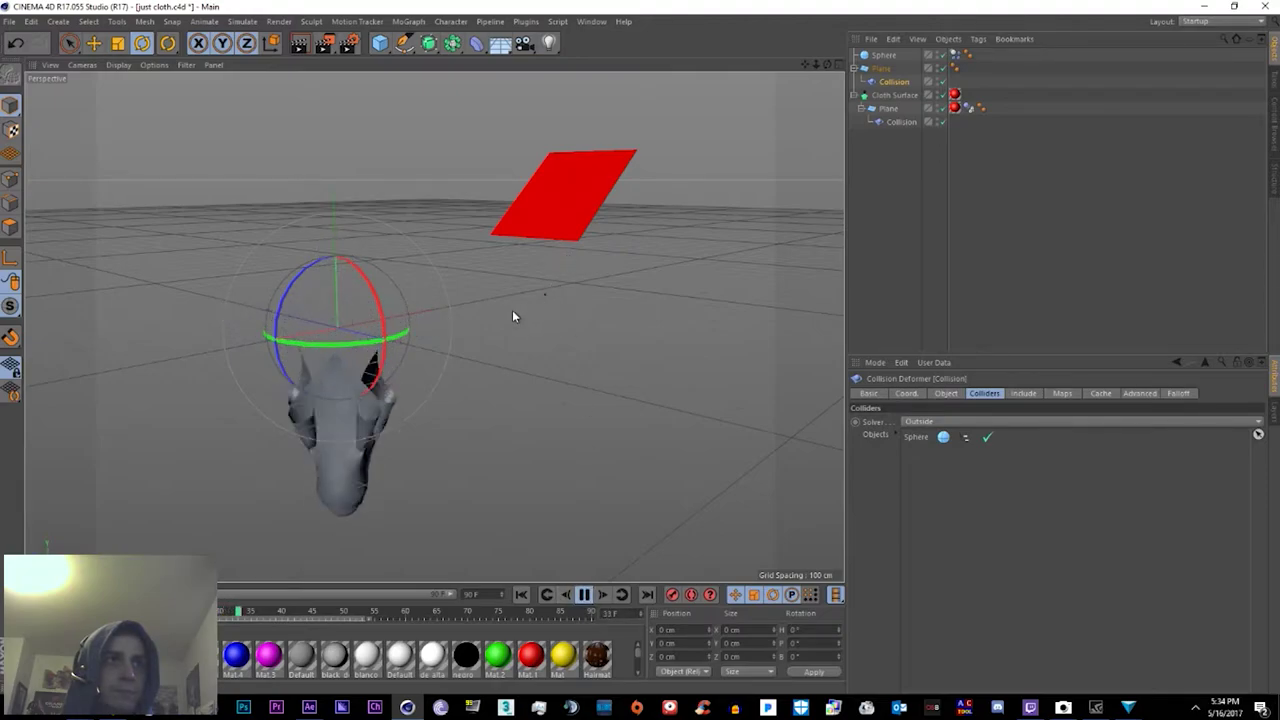
pyautogui.keyDown('alt'); pyautogui.moveTo(475, 275); pyautogui.dragTo(543, 186); pyautogui.keyUp('alt')
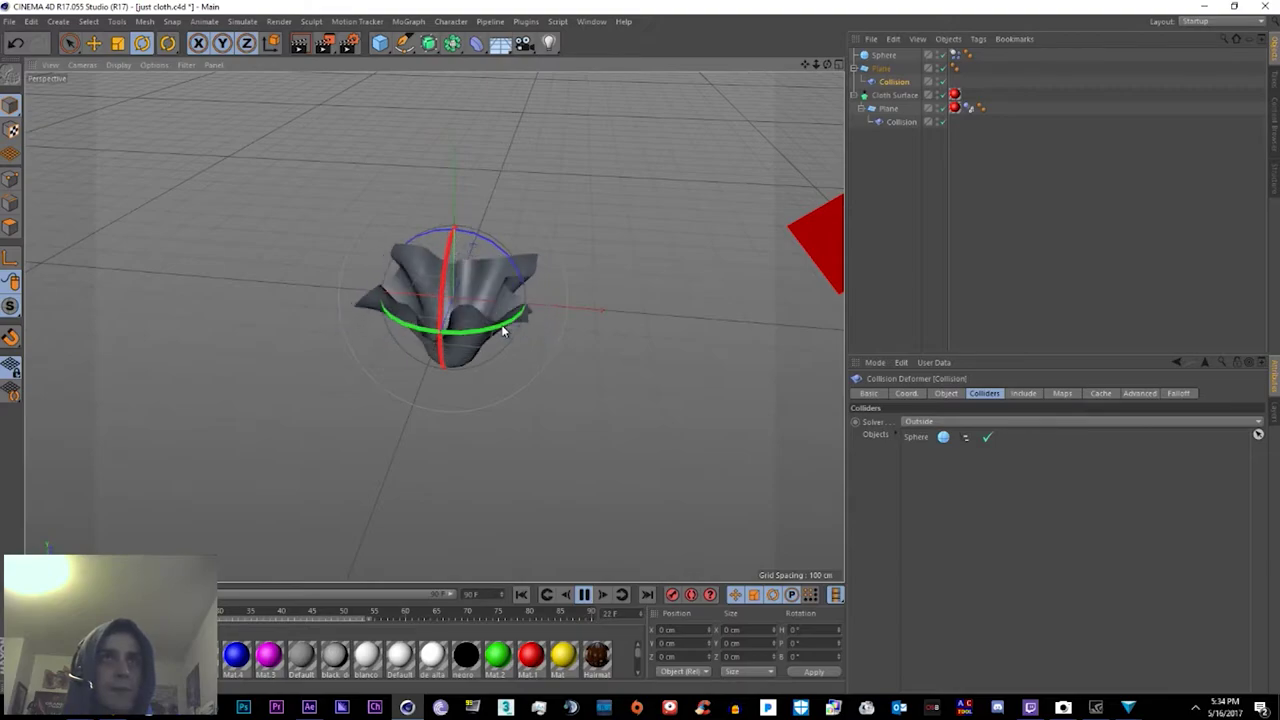
# Step: Add Cloth Surface.1, parent the Plane under it, and set its Thickness to 2 cm
pyautogui.click(884, 69)
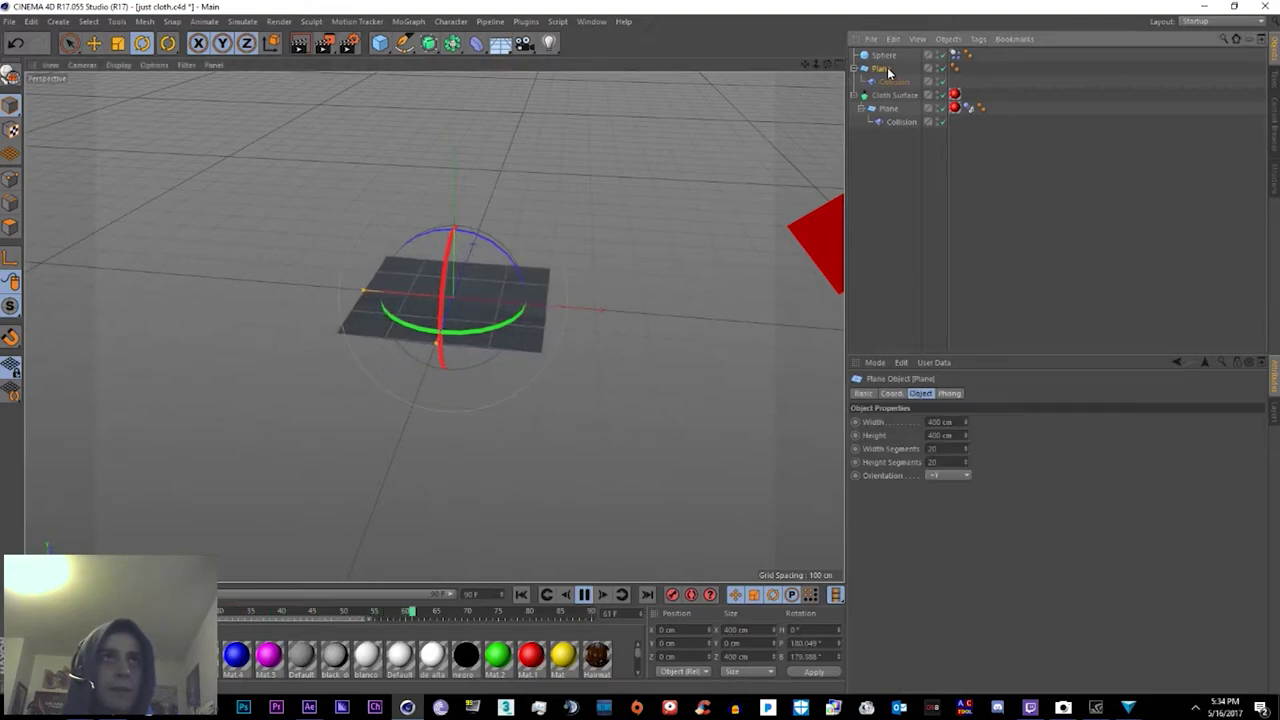
pyautogui.click(279, 21)
pyautogui.moveTo(242, 21)
pyautogui.moveTo(253, 58)
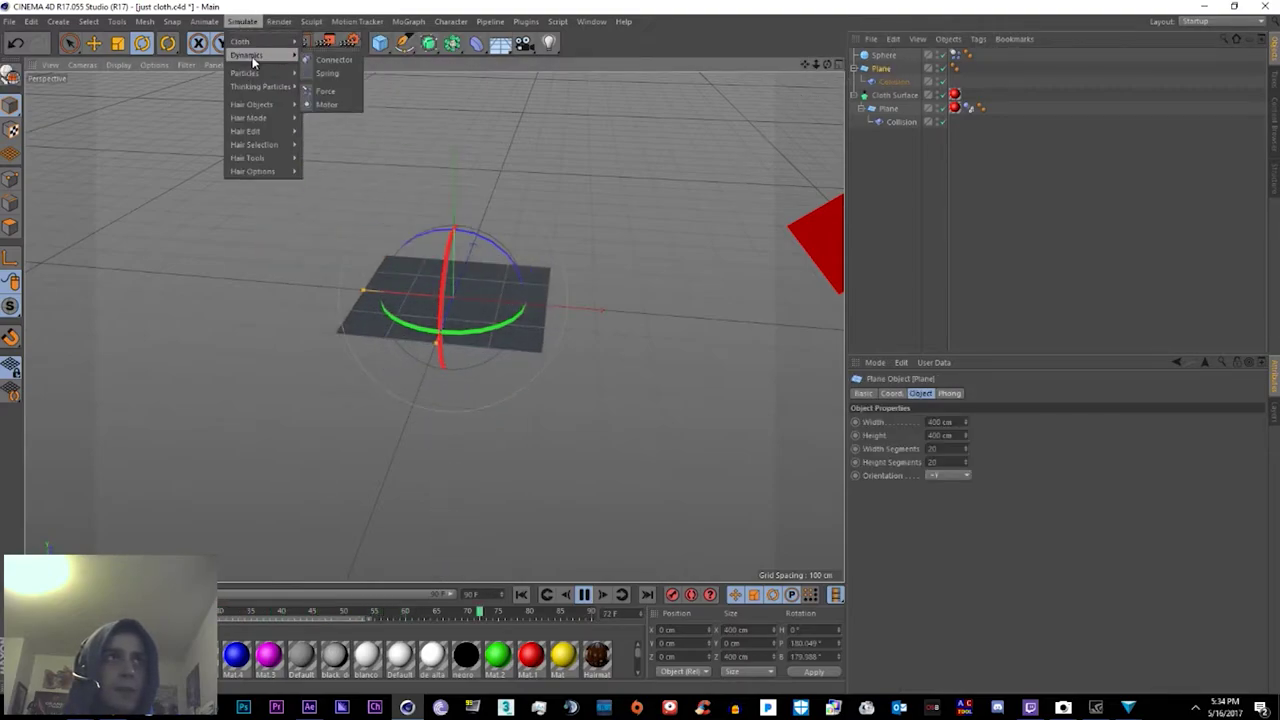
pyautogui.click(335, 44)
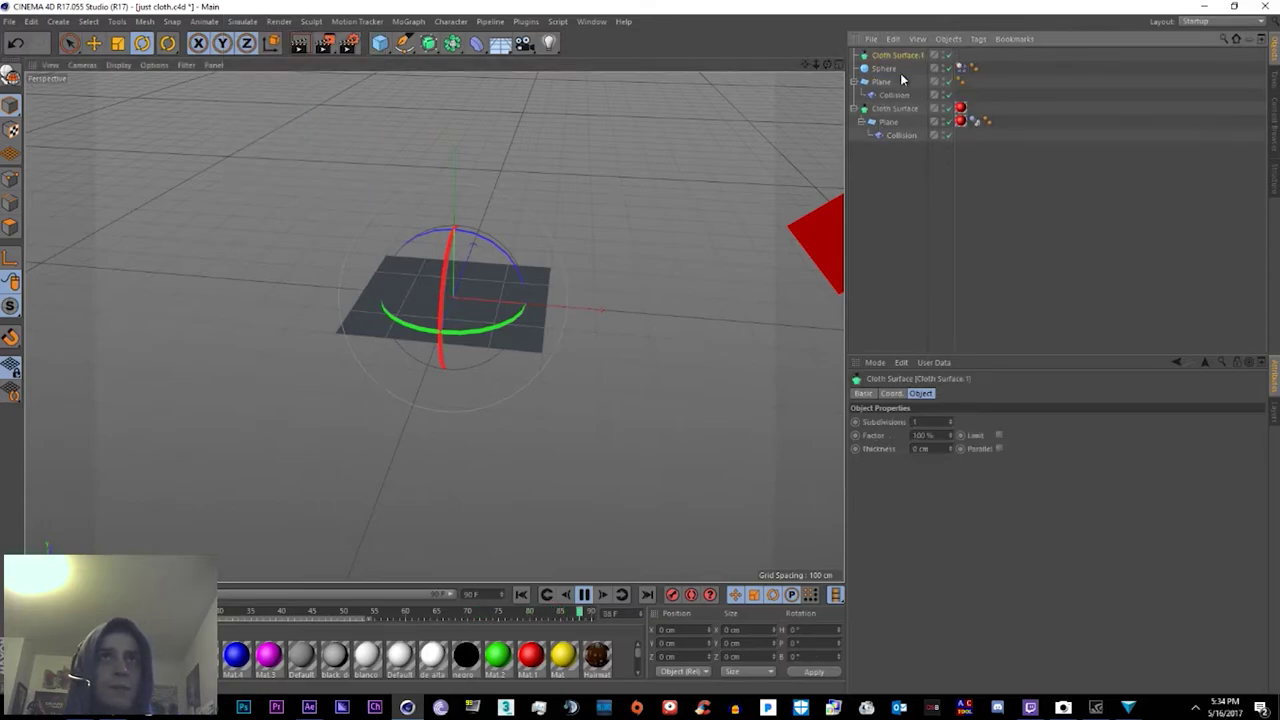
pyautogui.moveTo(880, 78); pyautogui.dragTo(882, 80)
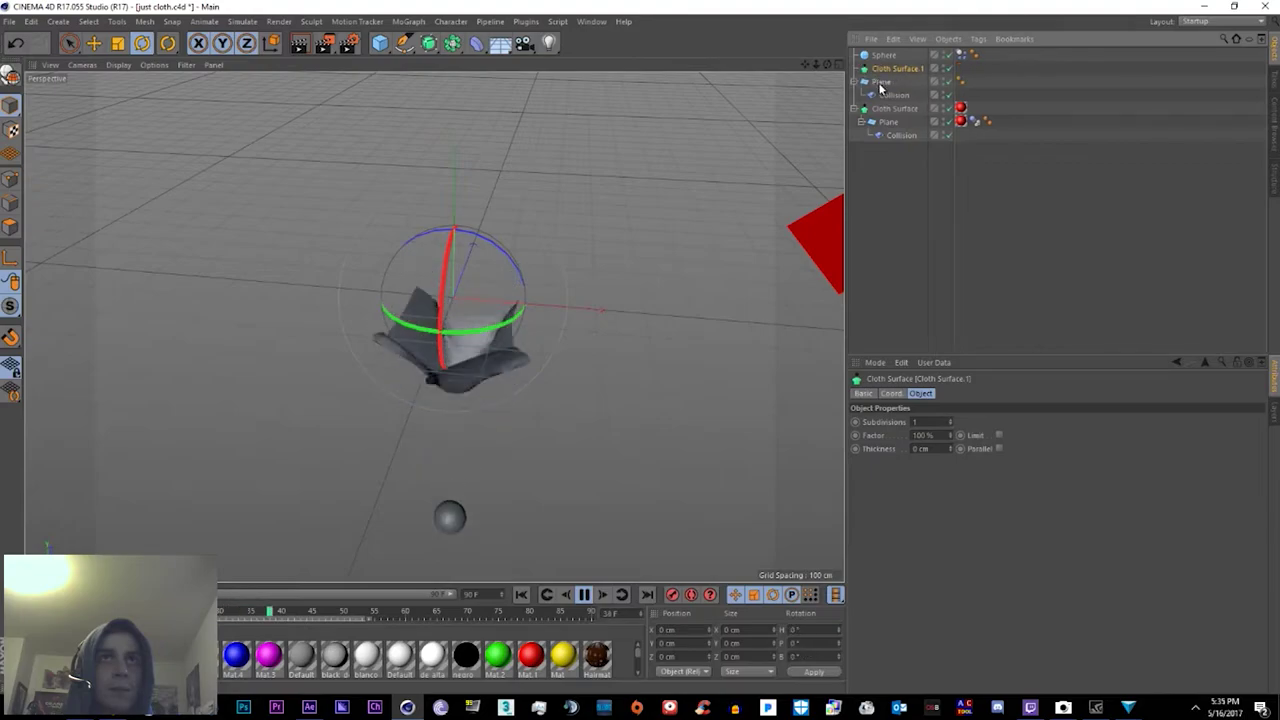
pyautogui.click(899, 70)
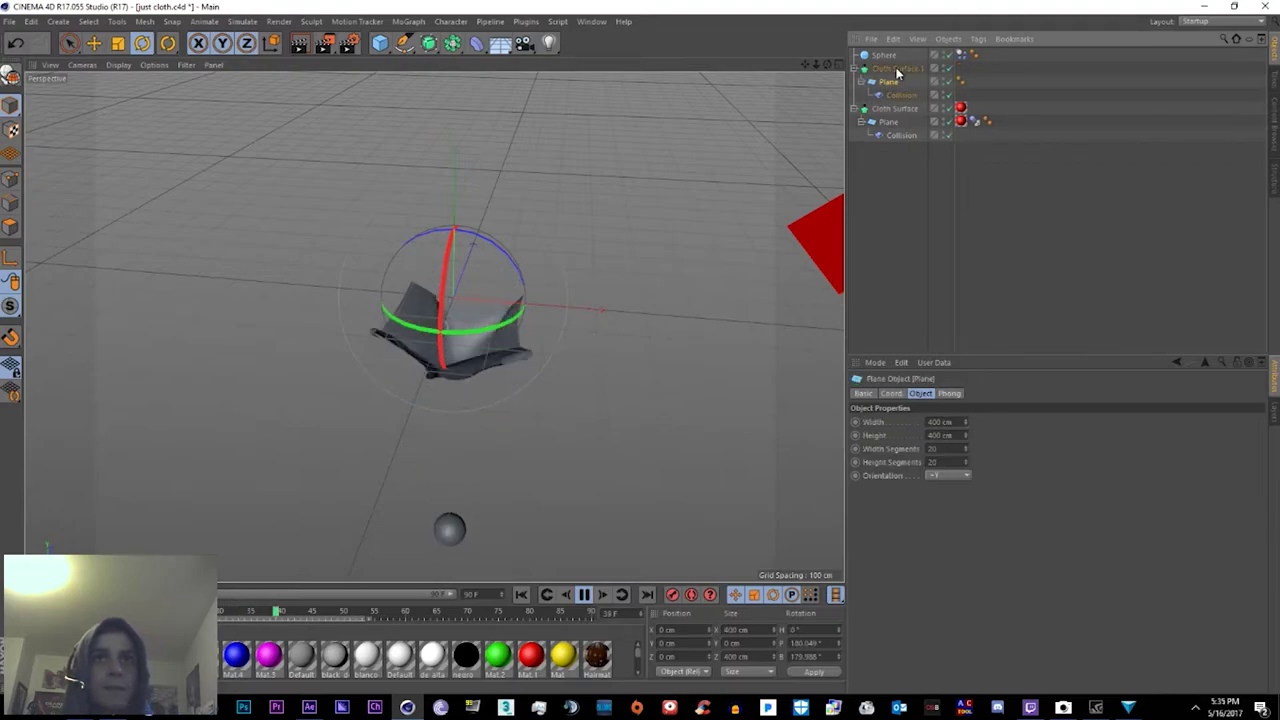
pyautogui.write('2')
pyautogui.press('Return')
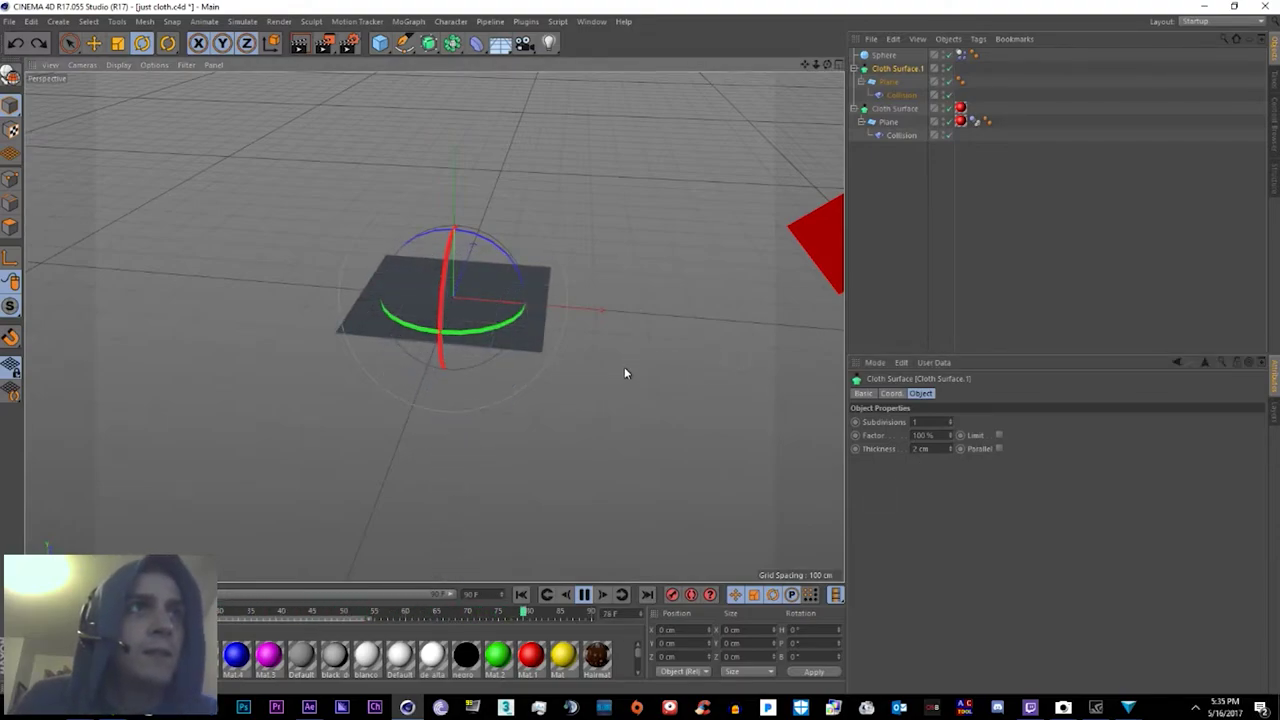
# Step: Stop the simulation and zoom in on the thickened cloth cradling the sphere
pyautogui.press('F8')
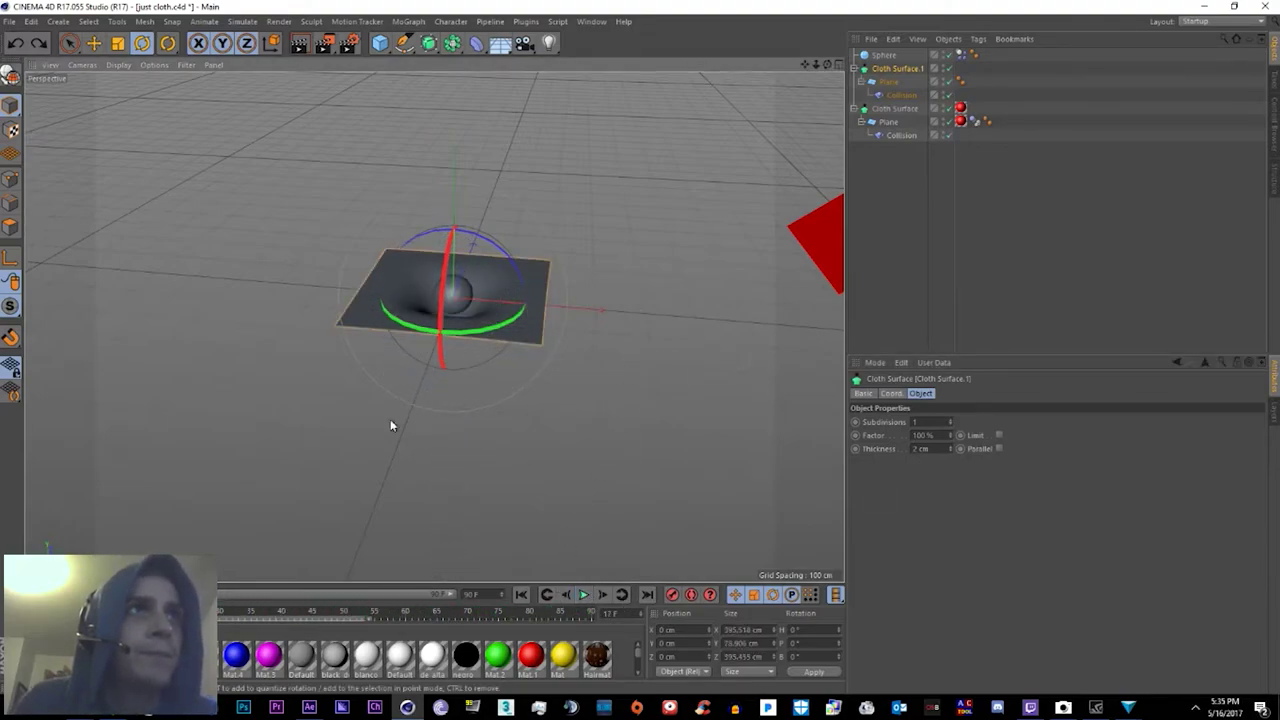
pyautogui.keyDown('alt'); pyautogui.moveTo(390, 425); pyautogui.dragTo(501, 343); pyautogui.keyUp('alt')
pyautogui.middleClick(705, 225)
pyautogui.middleClick(266, 217)
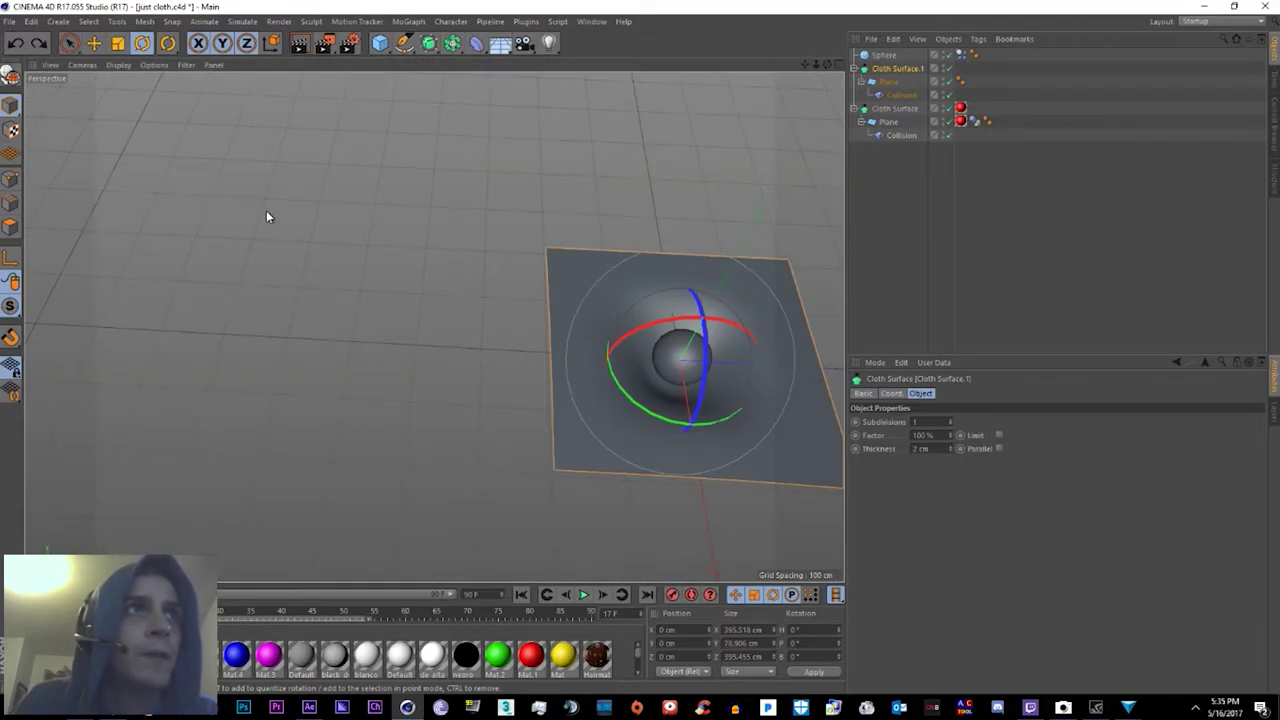
pyautogui.keyDown('alt'); pyautogui.moveTo(677, 320); pyautogui.dragTo(371, 309); pyautogui.keyUp('alt')
pyautogui.scroll(4, 372, 315)
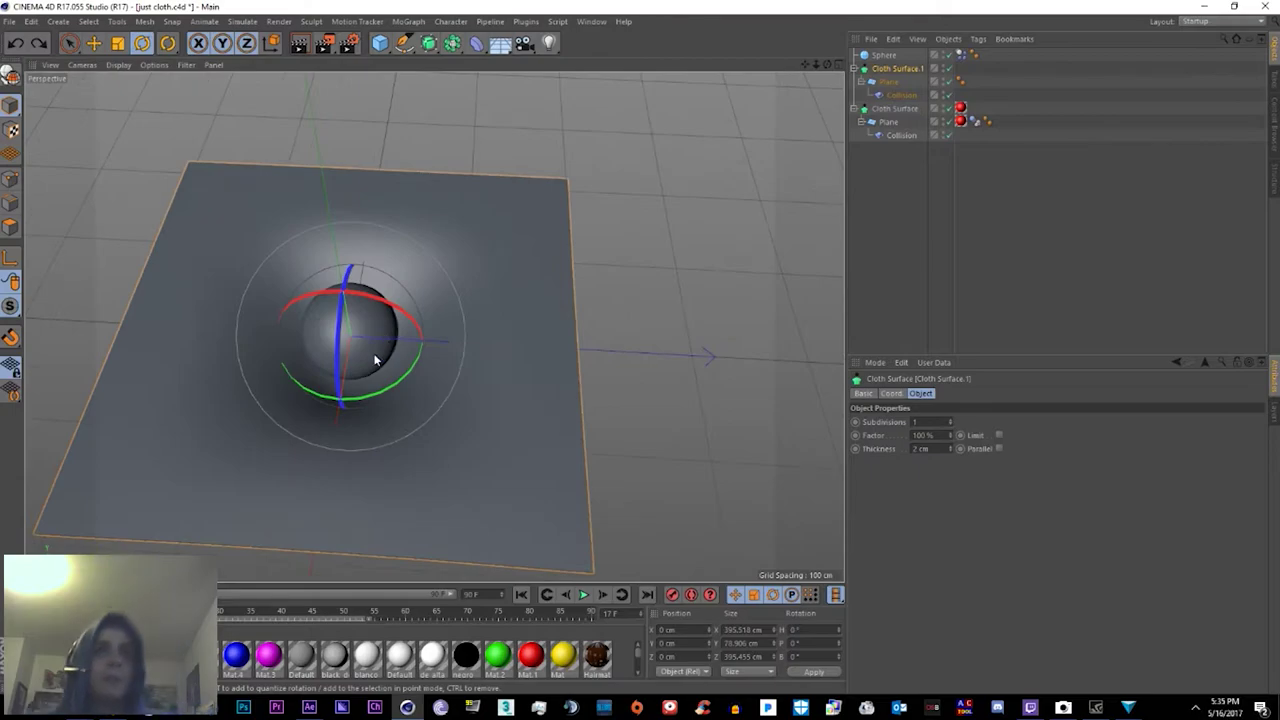
# Step: Give the Plane 200 height segments and play the cloth simulation
pyautogui.click(469, 262)
pyautogui.keyDown('alt'); pyautogui.moveTo(469, 262); pyautogui.dragTo(660, 300); pyautogui.keyUp('alt')
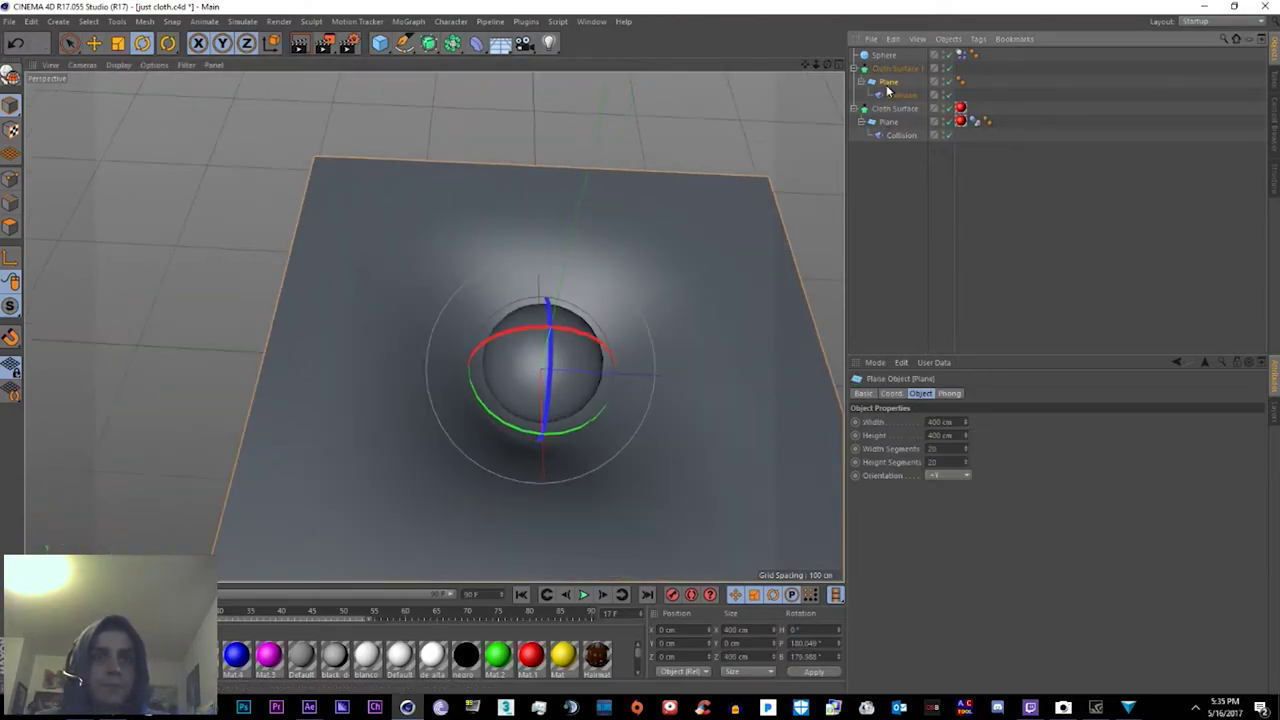
pyautogui.press('Return')
pyautogui.click(584, 594)
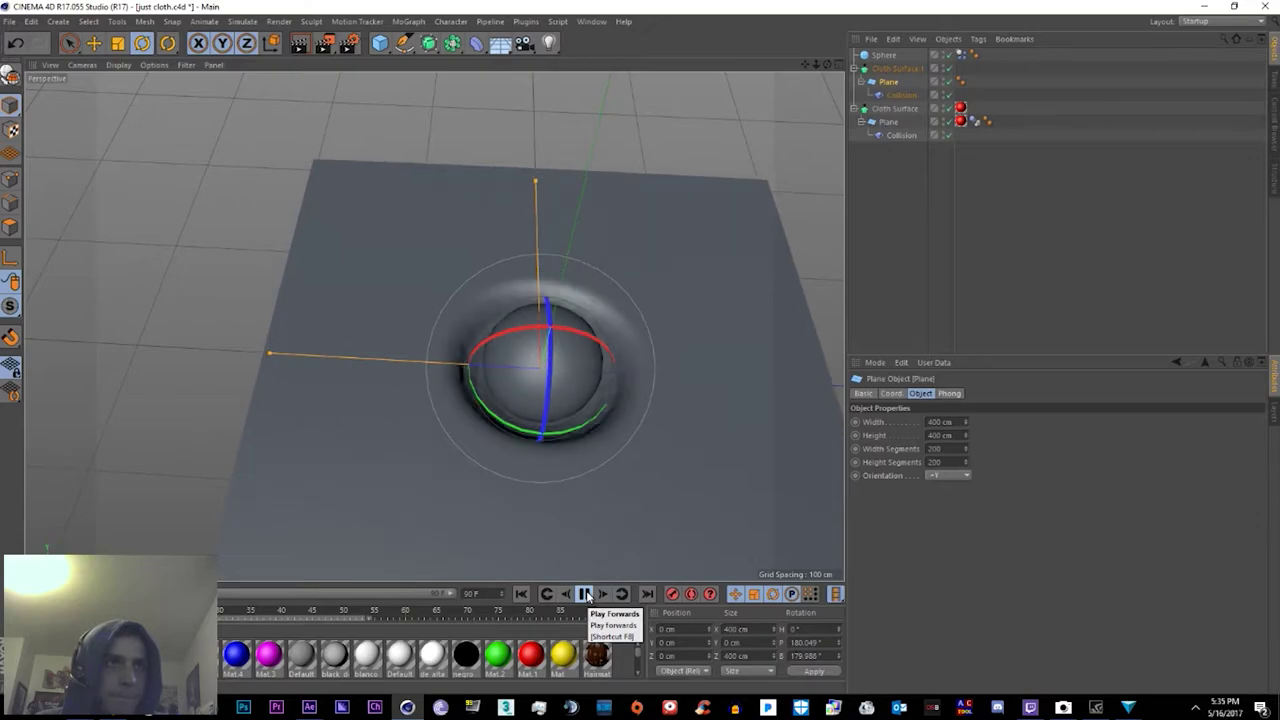
pyautogui.press('F8')
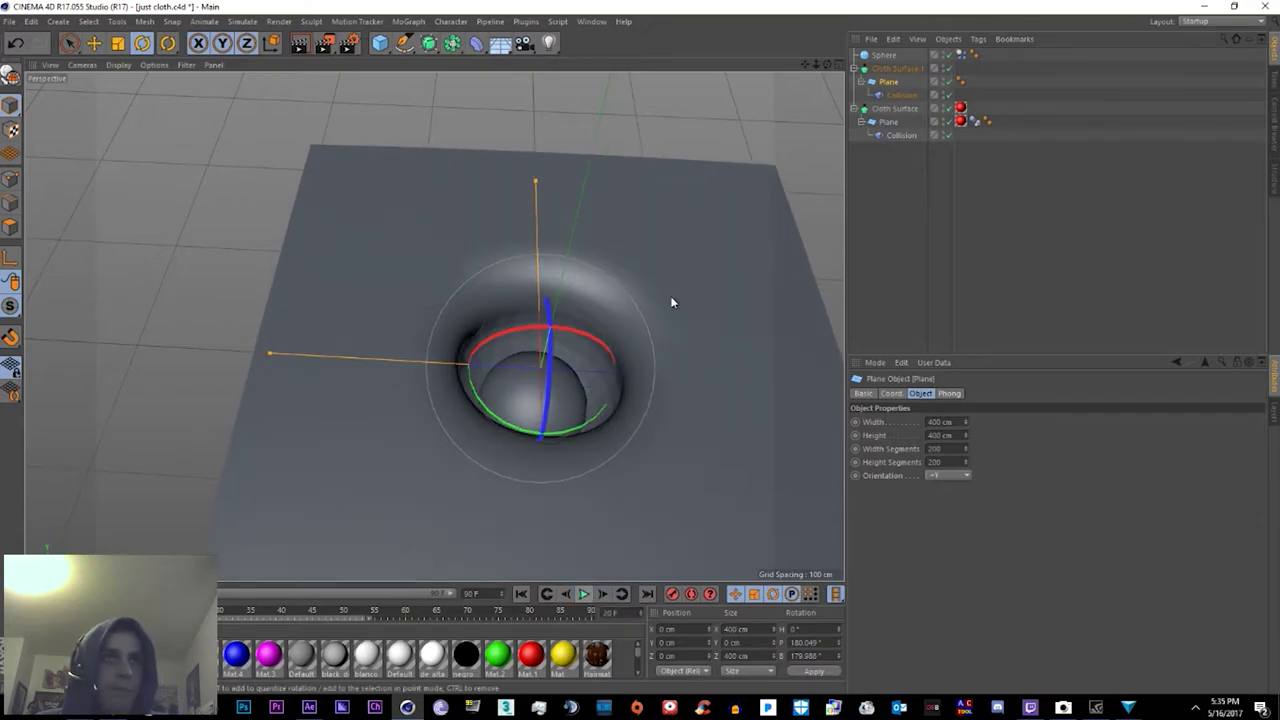
# Step: Review the Collision deformer's Include, Advanced and falloff settings and the Plane's properties
pyautogui.click(537, 497)
pyautogui.keyDown('alt'); pyautogui.moveTo(537, 497); pyautogui.dragTo(760, 200); pyautogui.keyUp('alt')
pyautogui.click(901, 94)
pyautogui.click(1023, 393)
pyautogui.click(1140, 393)
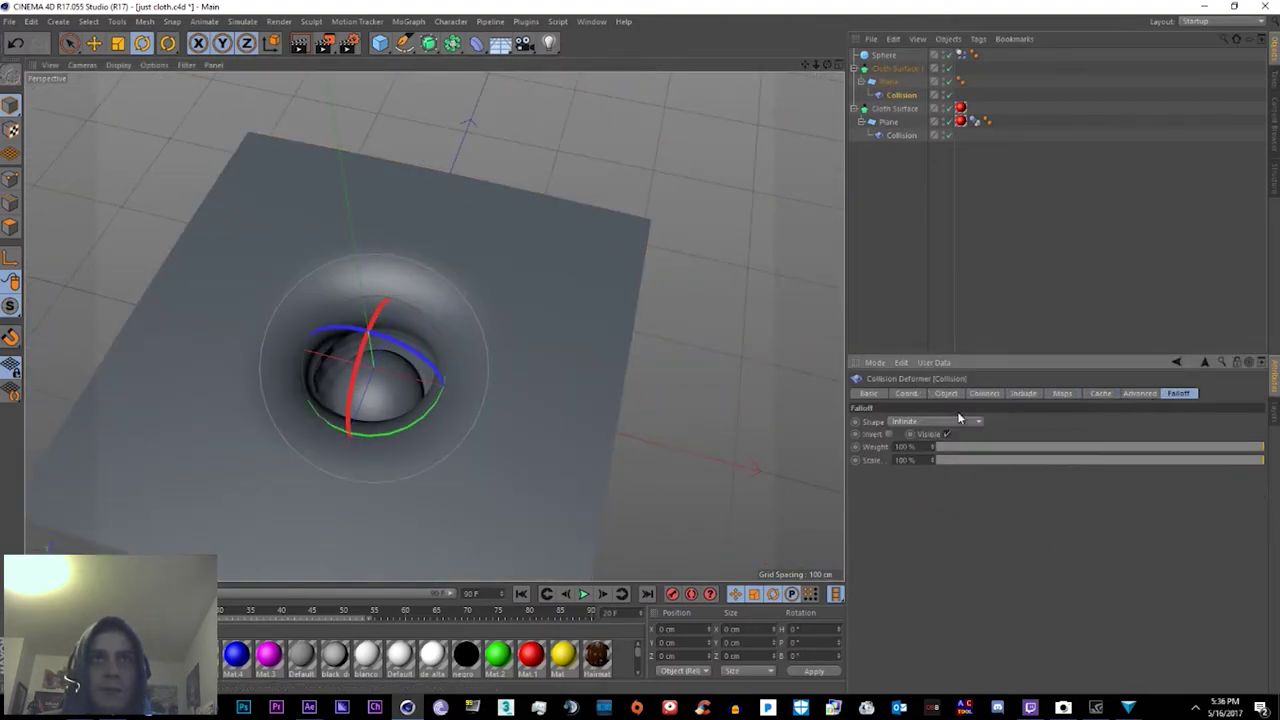
pyautogui.keyDown('alt'); pyautogui.moveTo(790, 240); pyautogui.dragTo(800, 320); pyautogui.keyUp('alt')
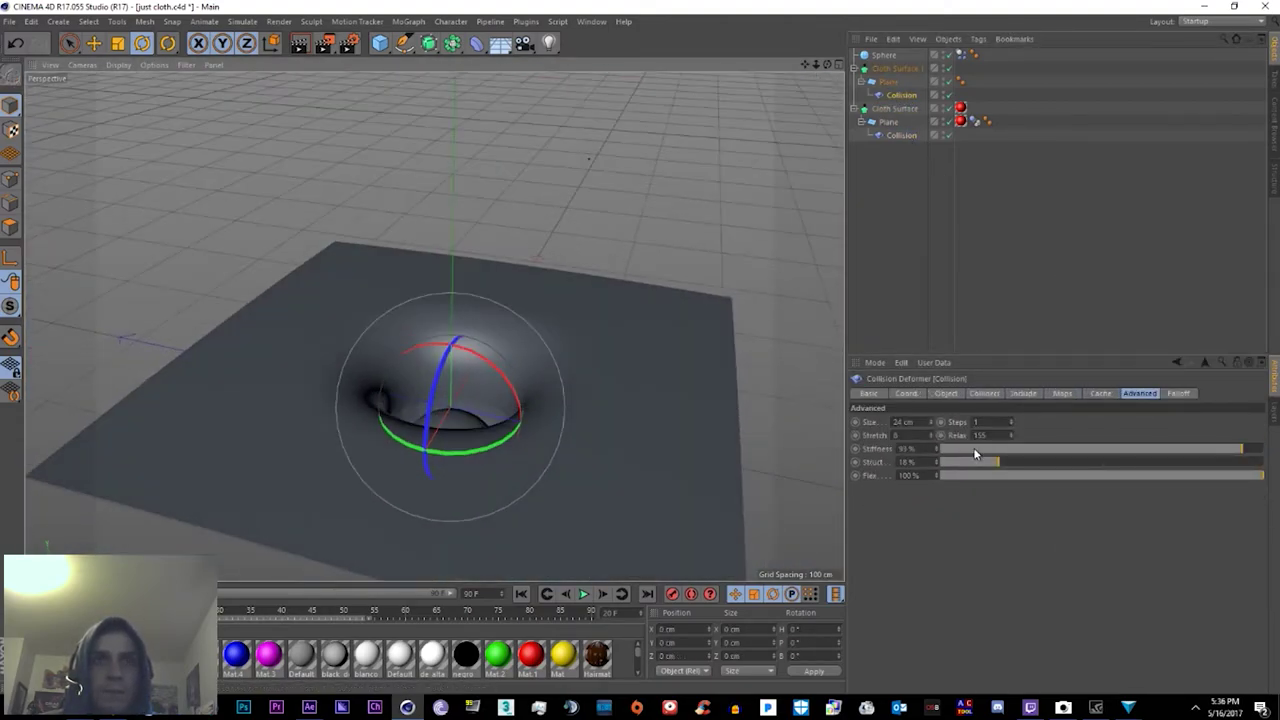
pyautogui.click(945, 393)
pyautogui.click(963, 467)
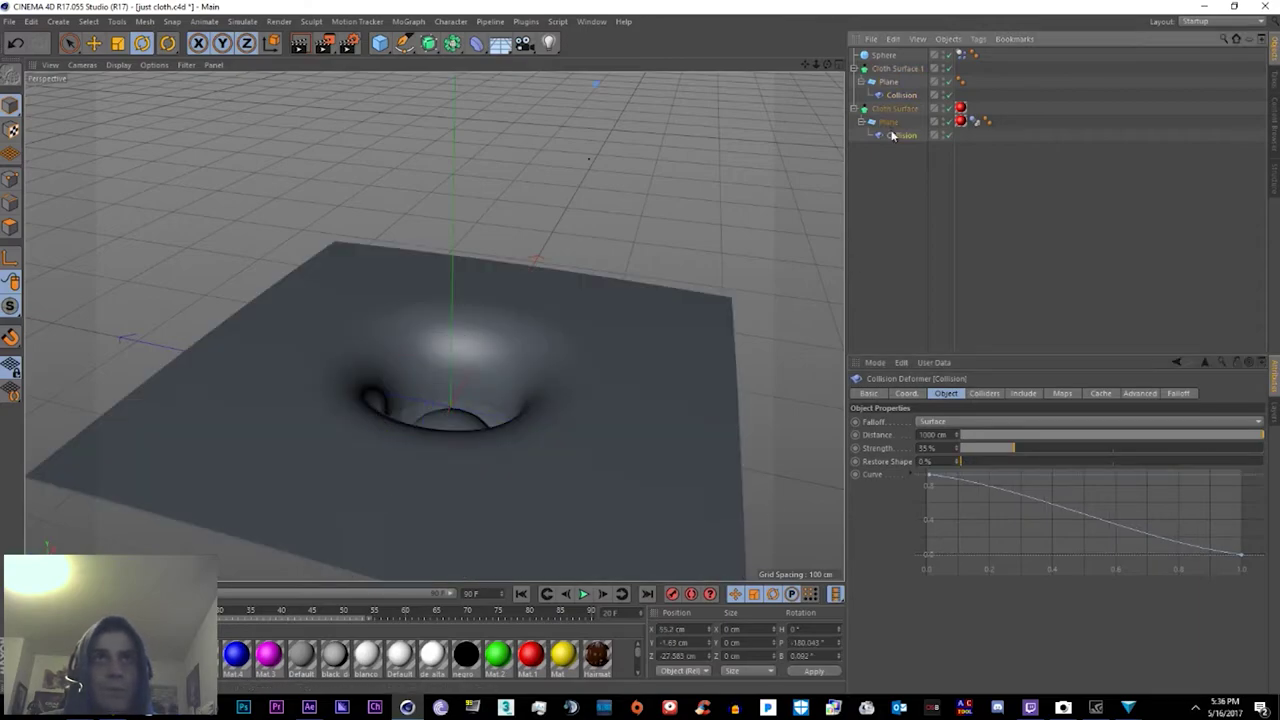
pyautogui.click(888, 81)
pyautogui.keyDown('alt'); pyautogui.moveTo(530, 300); pyautogui.dragTo(489, 307); pyautogui.keyUp('alt')
pyautogui.click(945, 393)
pyautogui.click(920, 393)
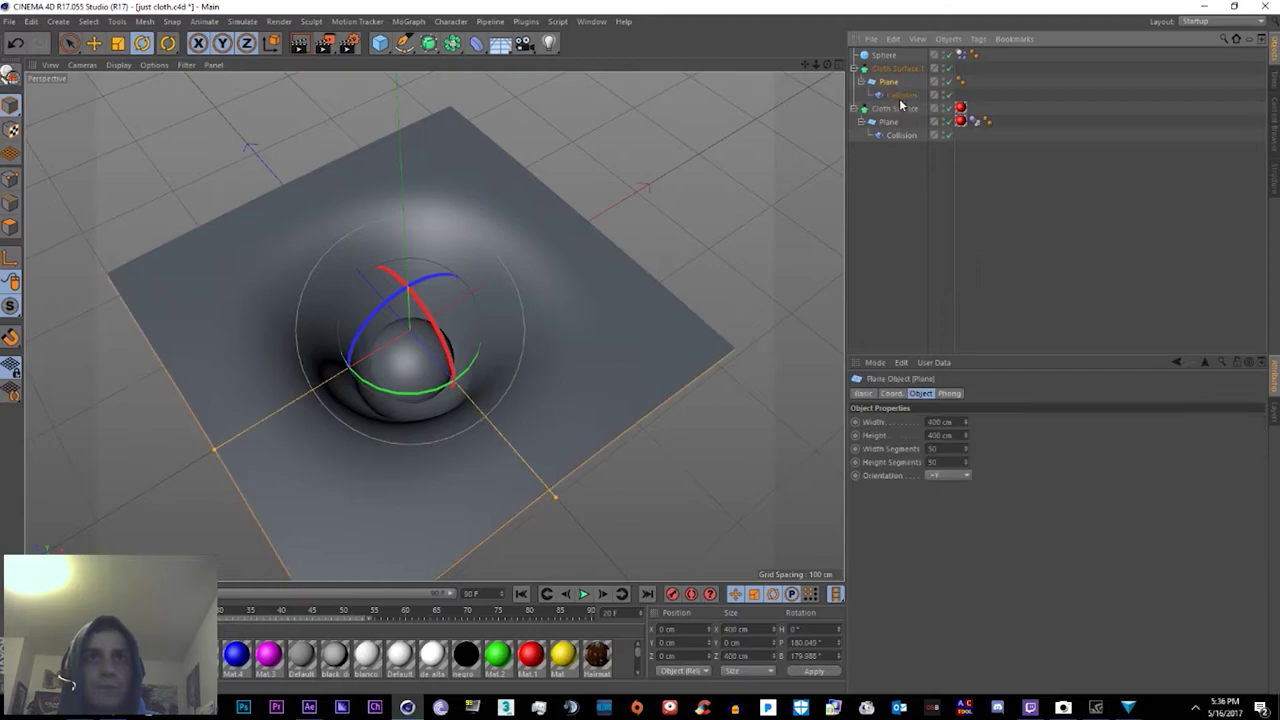
# Step: Try a new collision falloff distance, undo it, and replay the simulation
pyautogui.click(901, 94)
pyautogui.click(945, 393)
pyautogui.moveTo(1182, 549); pyautogui.dragTo(1115, 573)
pyautogui.hotkey('ctrl', 'z')
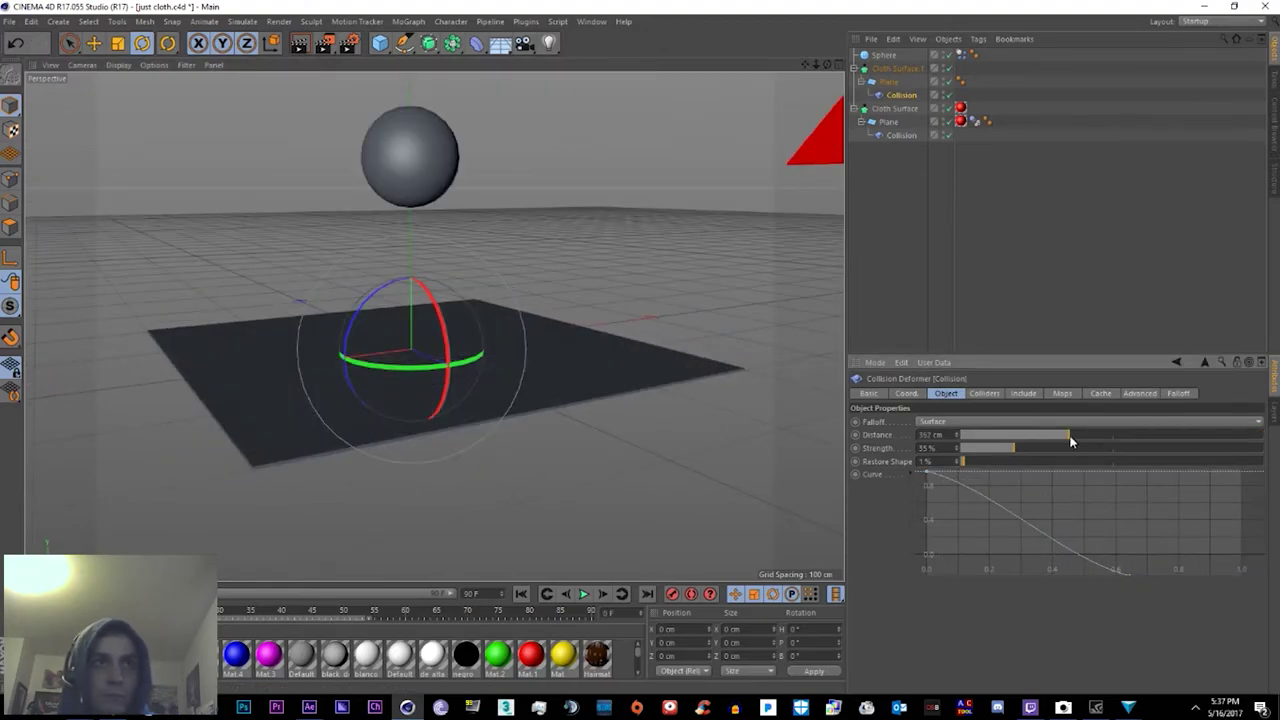
pyautogui.click(583, 594)
# Step: Raise the deformer's Advanced Stiffness to 100% and Structure to 85%, then inspect the wrinkling cloth
pyautogui.click(1176, 393)
pyautogui.click(1140, 393)
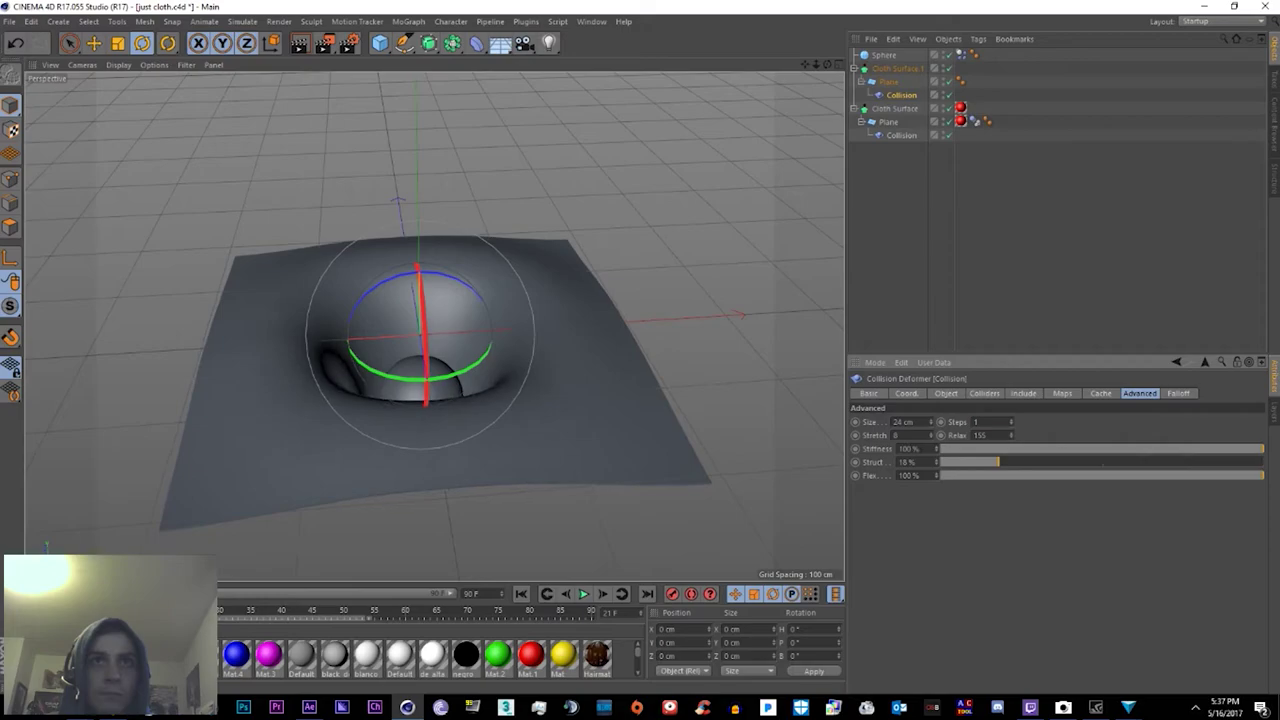
pyautogui.moveTo(1104, 475); pyautogui.dragTo(1210, 465)
pyautogui.keyDown('alt'); pyautogui.moveTo(820, 395); pyautogui.dragTo(627, 267); pyautogui.keyUp('alt')
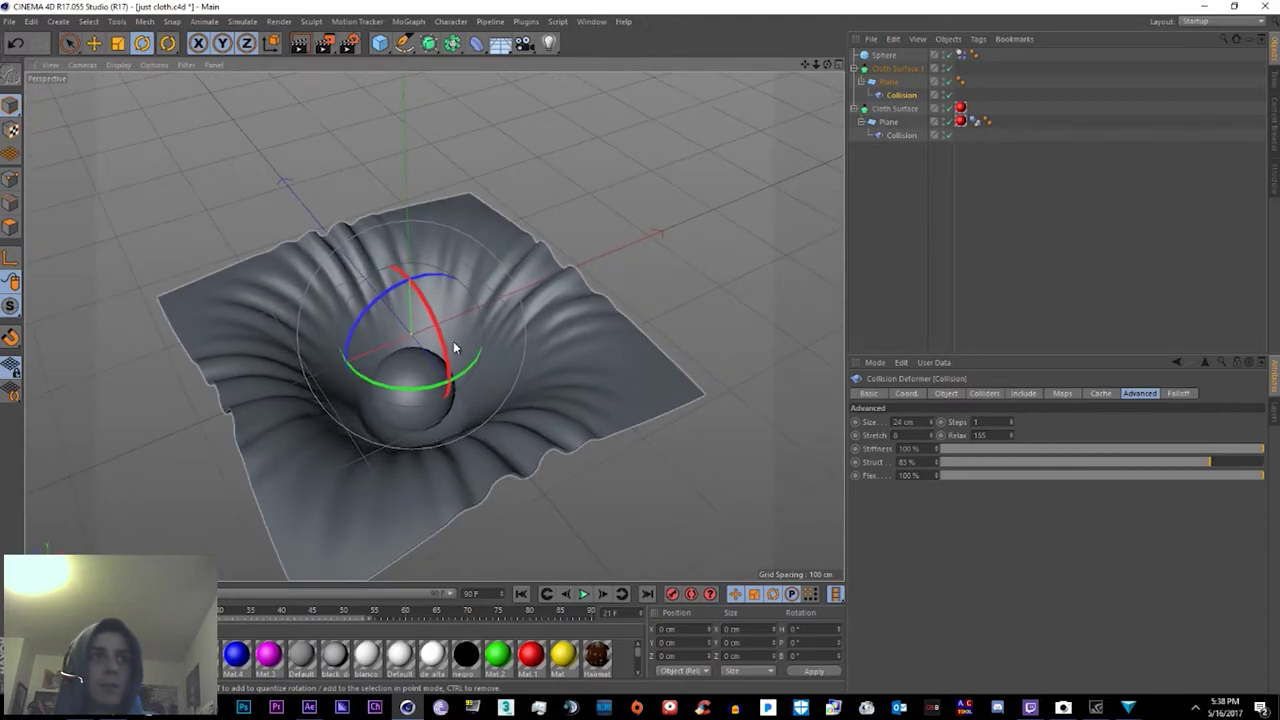
pyautogui.keyDown('alt'); pyautogui.moveTo(290, 296); pyautogui.dragTo(714, 217); pyautogui.keyUp('alt')
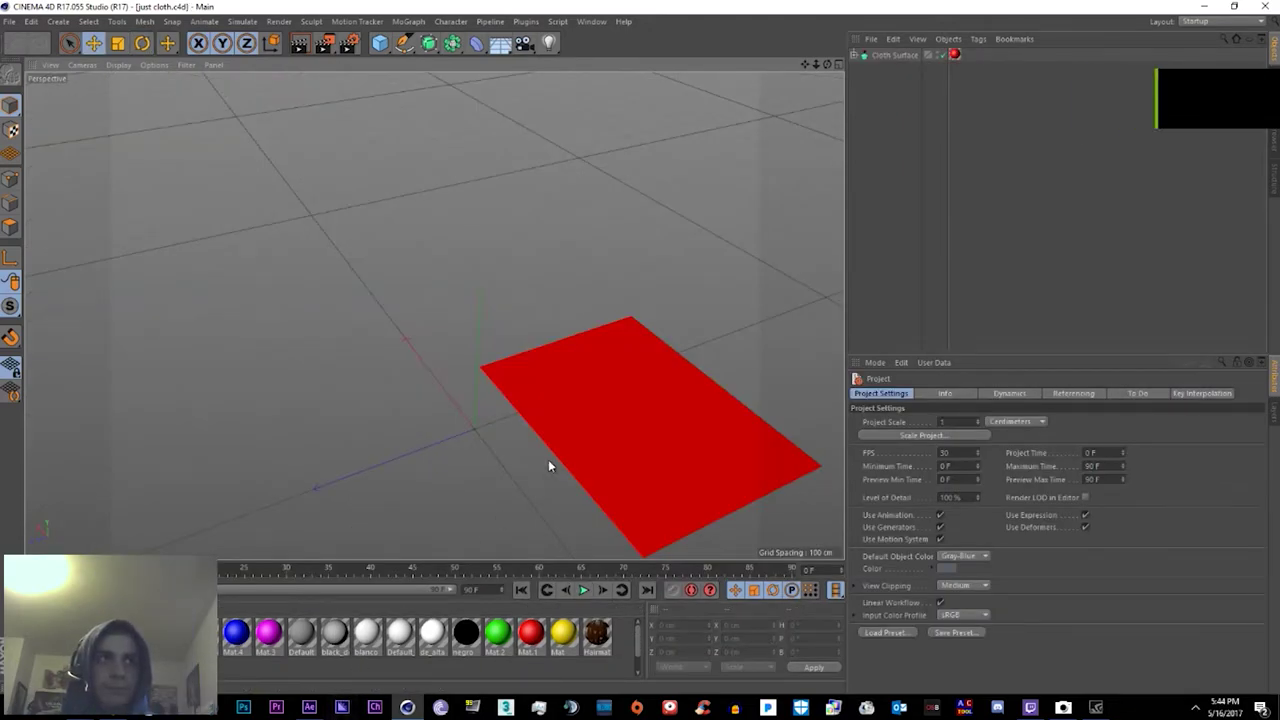
pyautogui.keyDown('alt'); pyautogui.moveTo(548, 459); pyautogui.dragTo(484, 368); pyautogui.keyUp('alt')
# Step: Start opening a scene file from the main File menu, then cancel the dialog
pyautogui.scroll(-5, 484, 368)
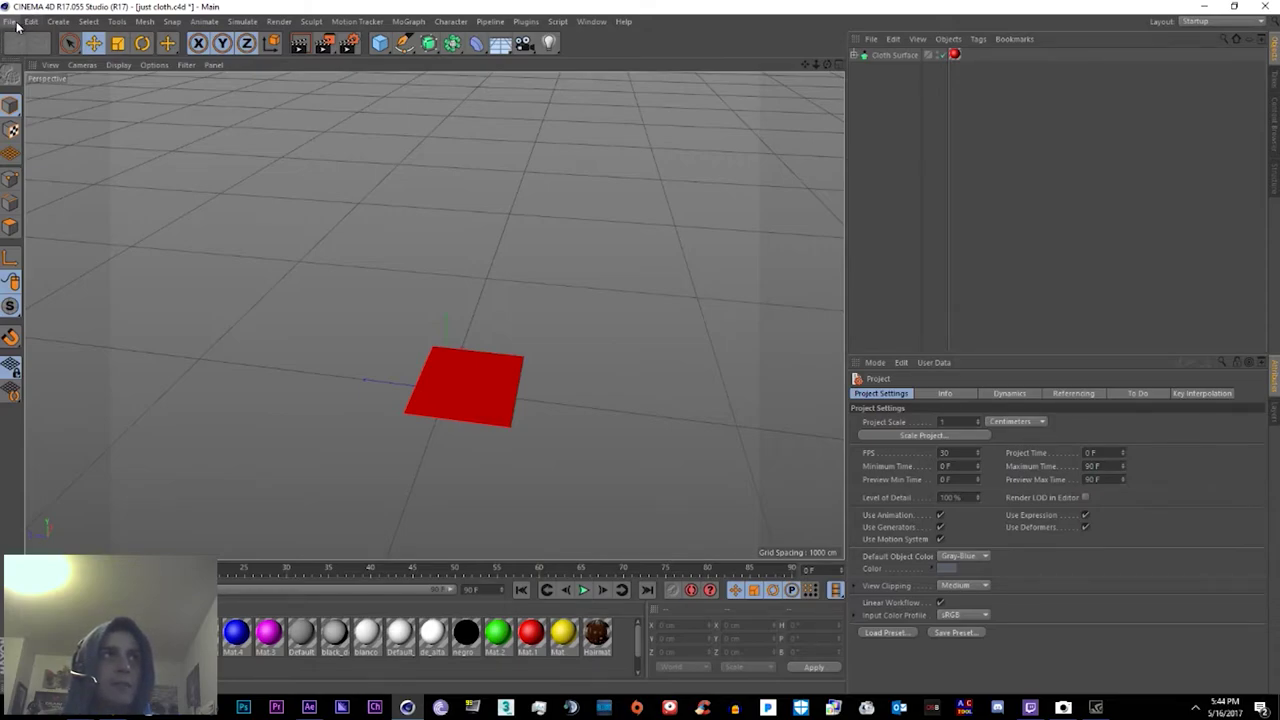
pyautogui.click(9, 21)
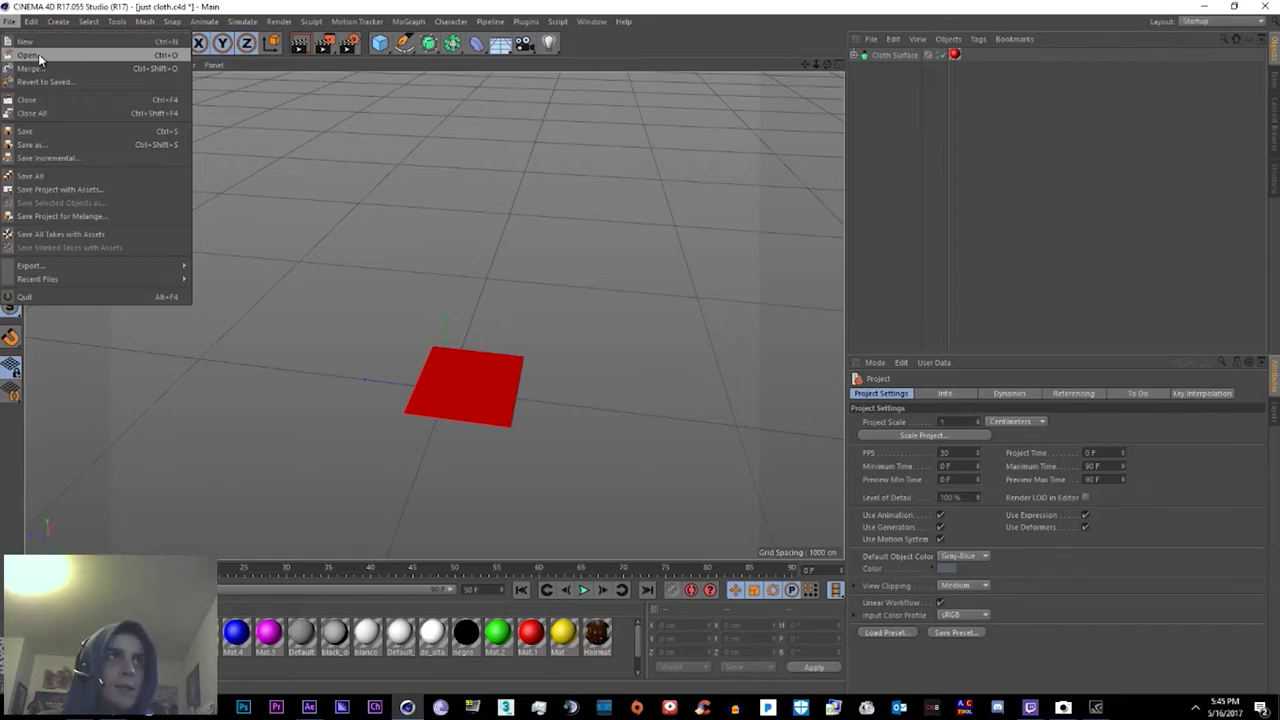
pyautogui.click(38, 58)
pyautogui.write('111111111111111111111111111111111111111111111111')
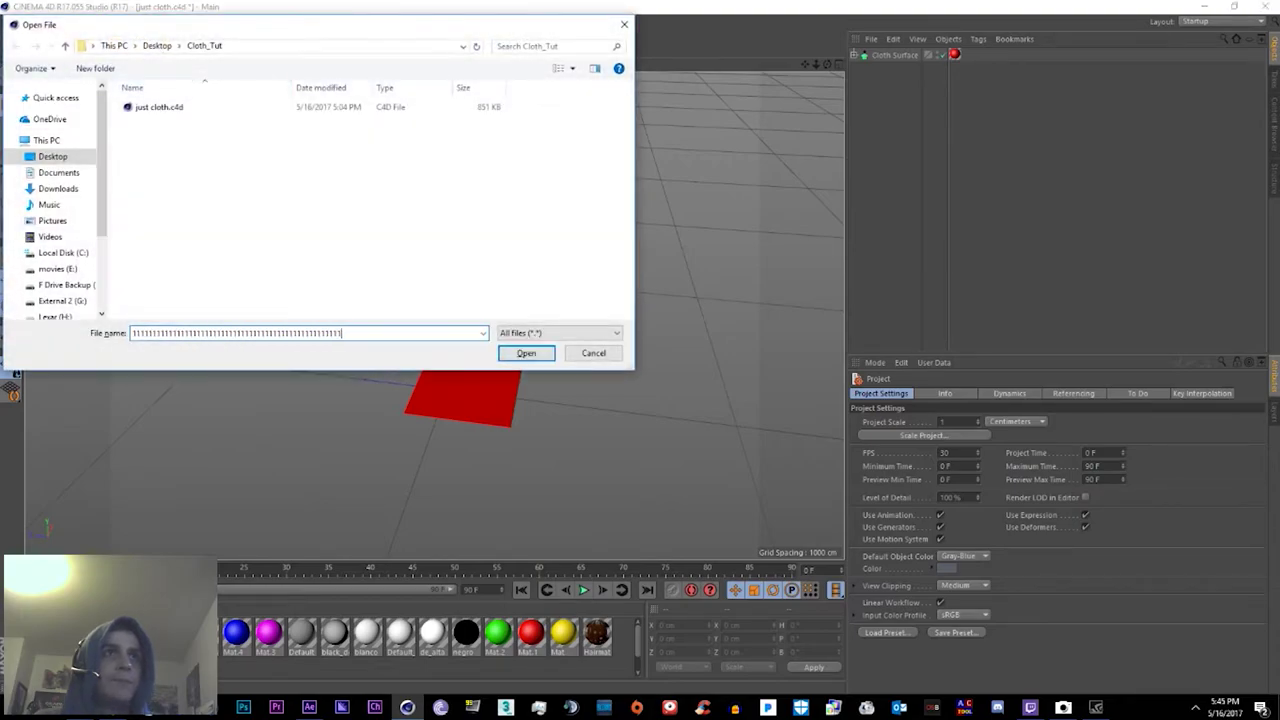
pyautogui.hotkey('alt', 'Up')
pyautogui.write('11111111111111111111111111111111111')
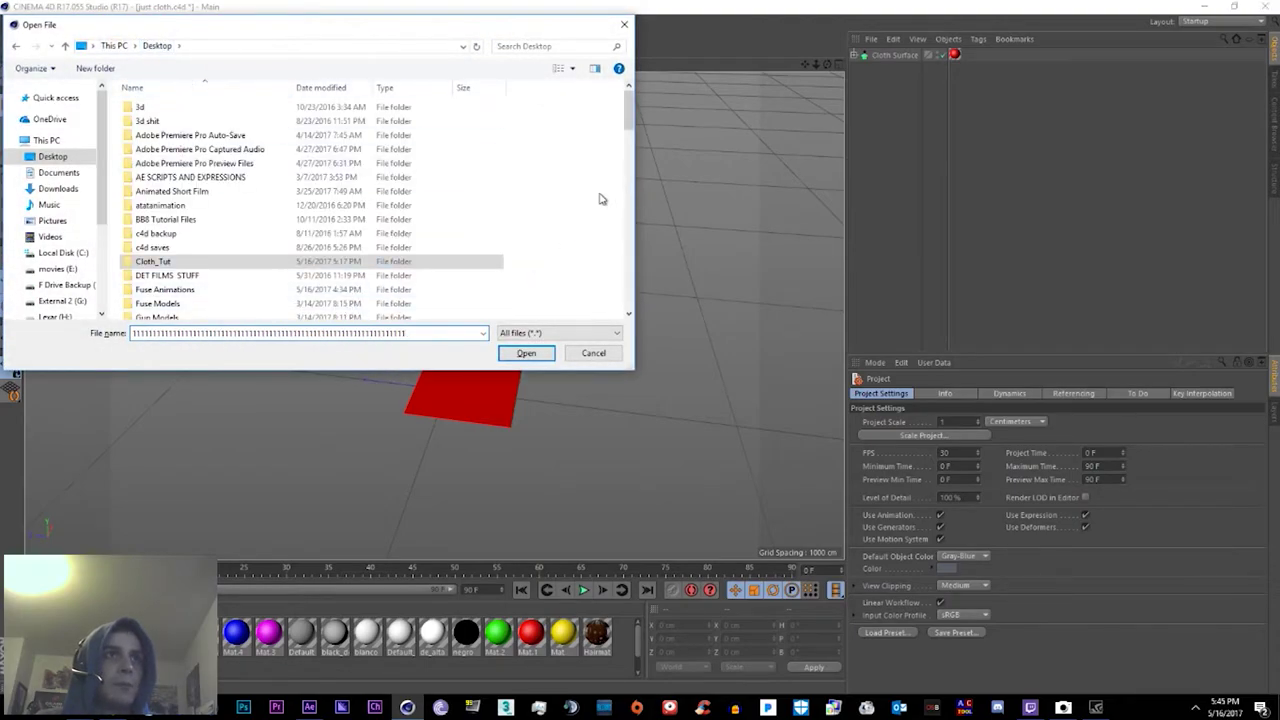
pyautogui.write('1111111111111111')
pyautogui.press('Escape')
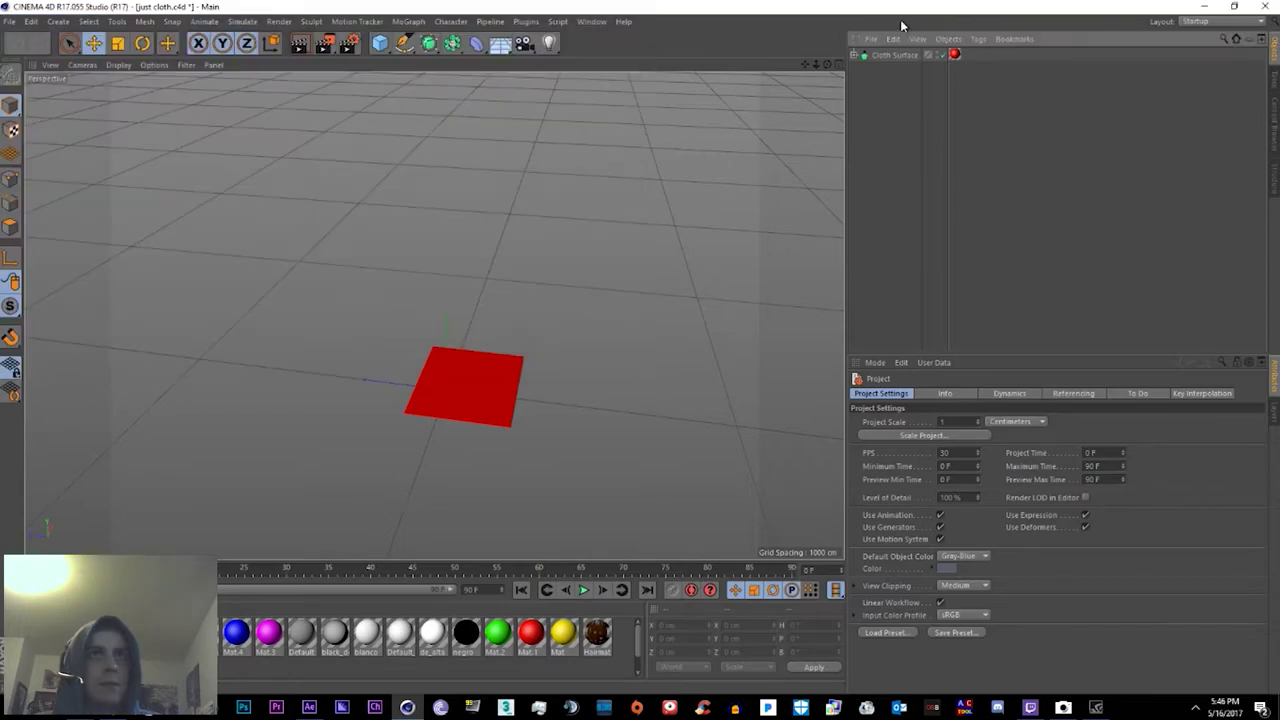
# Step: Merge Tough_chick_falling_into_pool.fbx from Fuse Animations via the Object Manager's File menu
pyautogui.click(881, 38)
pyautogui.click(900, 58)
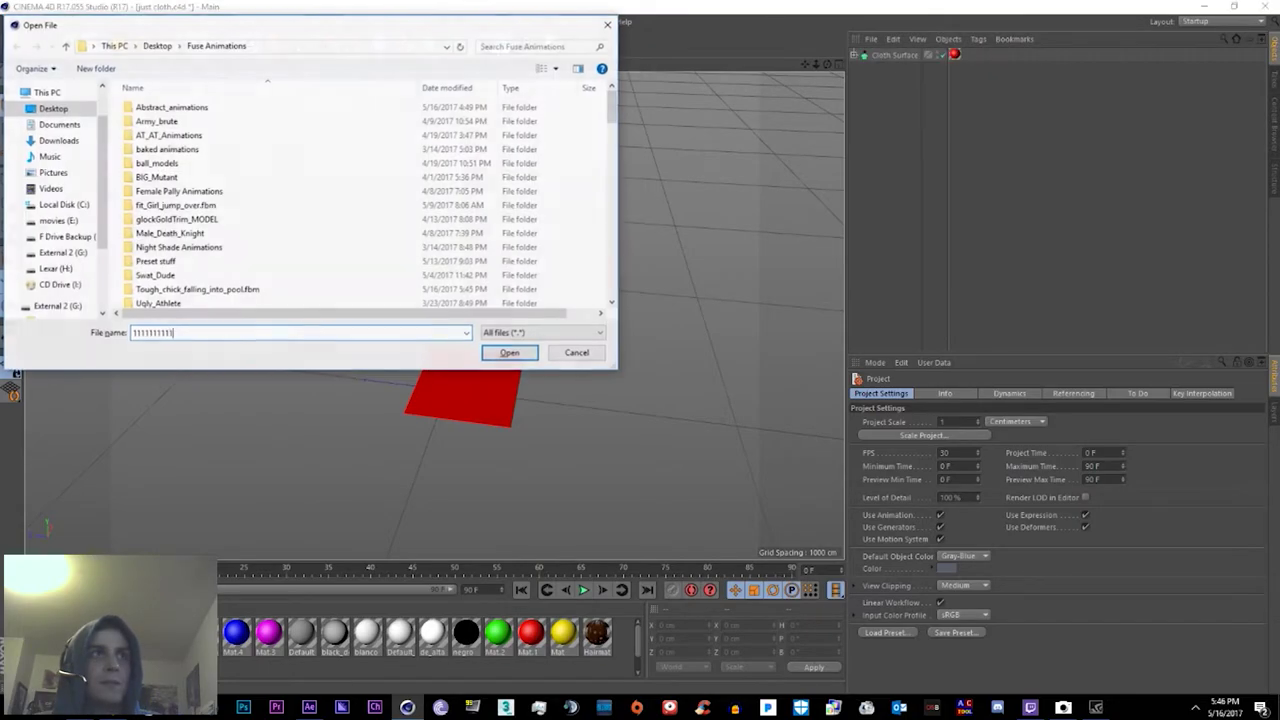
pyautogui.scroll(-10, 234, 257)
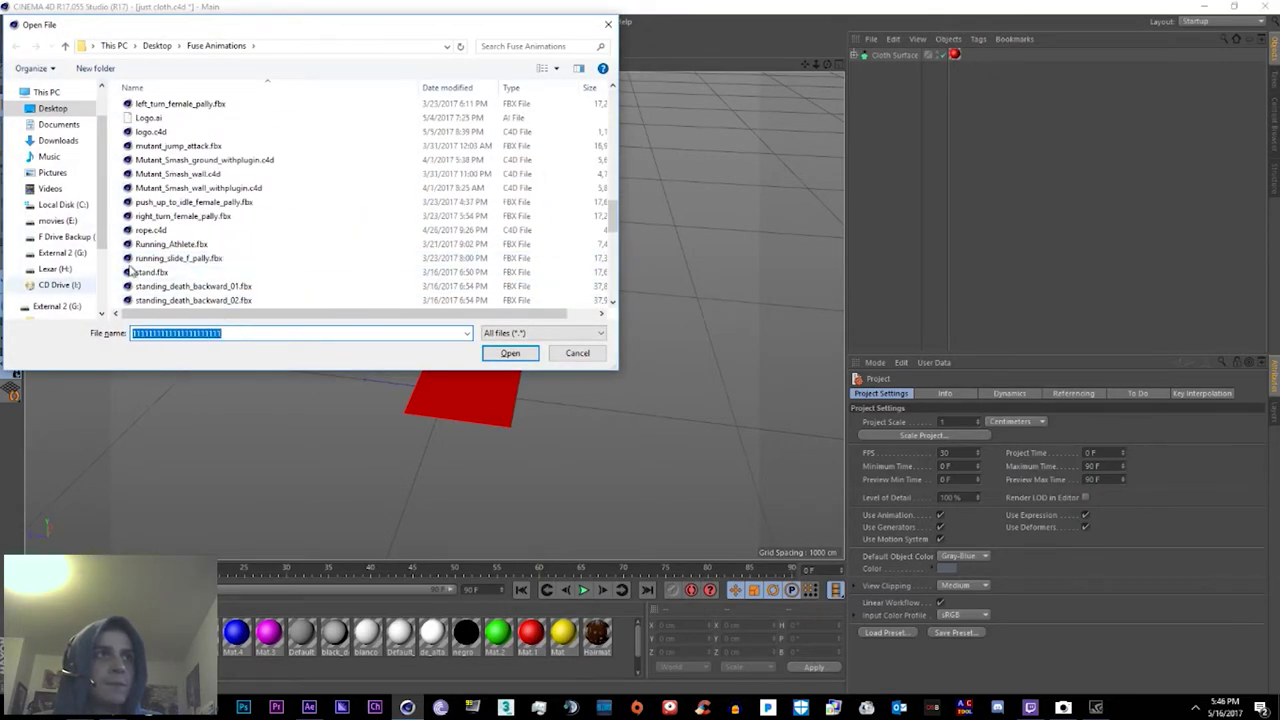
pyautogui.scroll(-5, 180, 265)
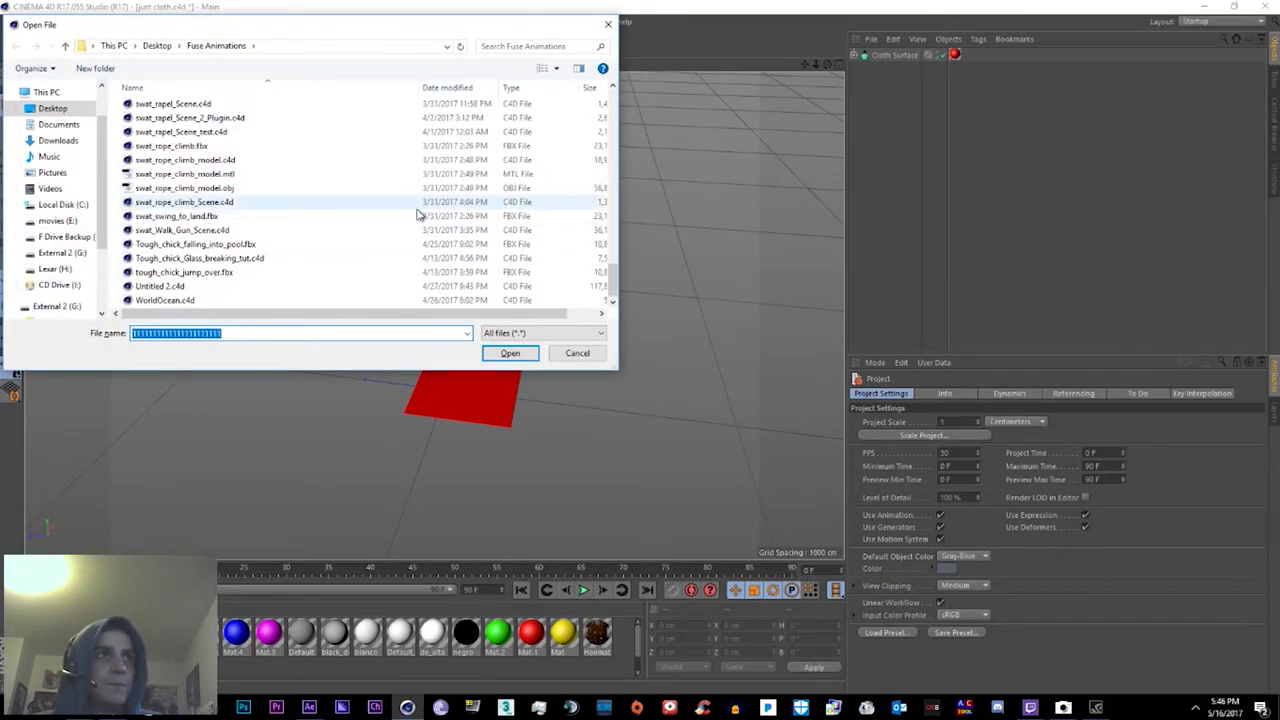
pyautogui.doubleClick(243, 245)
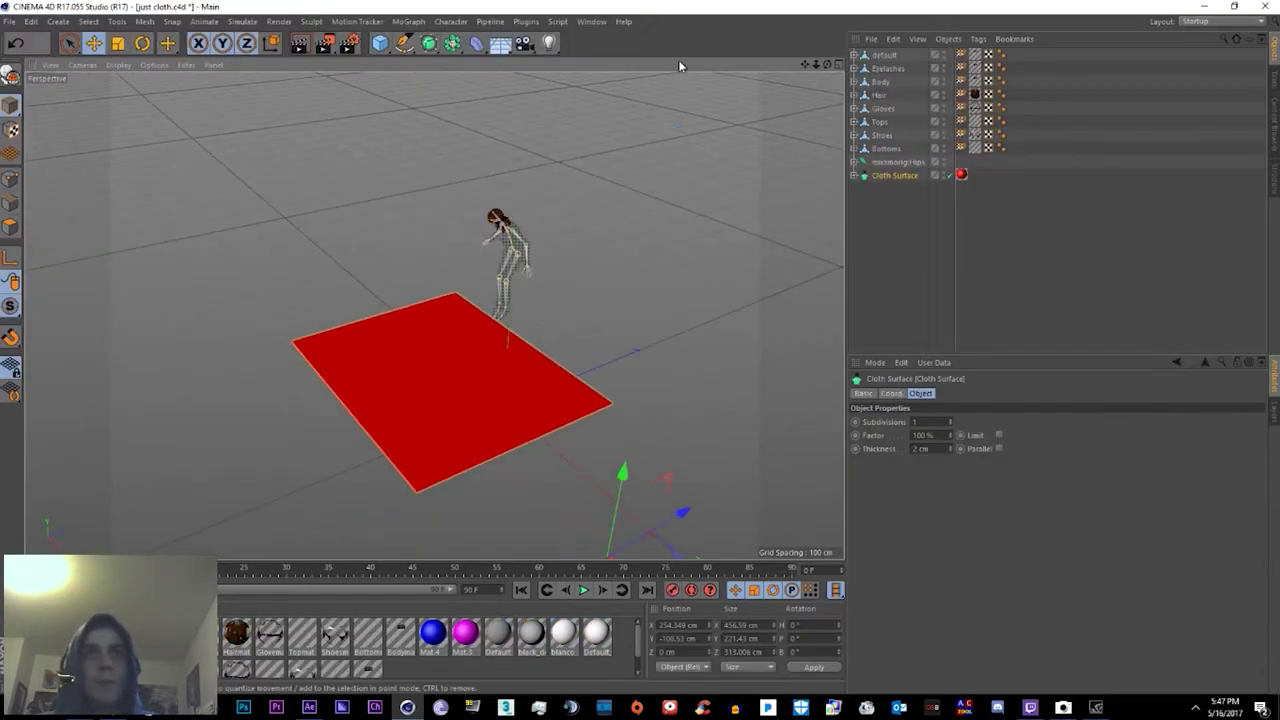
# Step: Select the nine character objects from default through mixamorig:Hips and group them under a Null
pyautogui.click(888, 55)
pyautogui.click(886, 174)
pyautogui.click(889, 162)
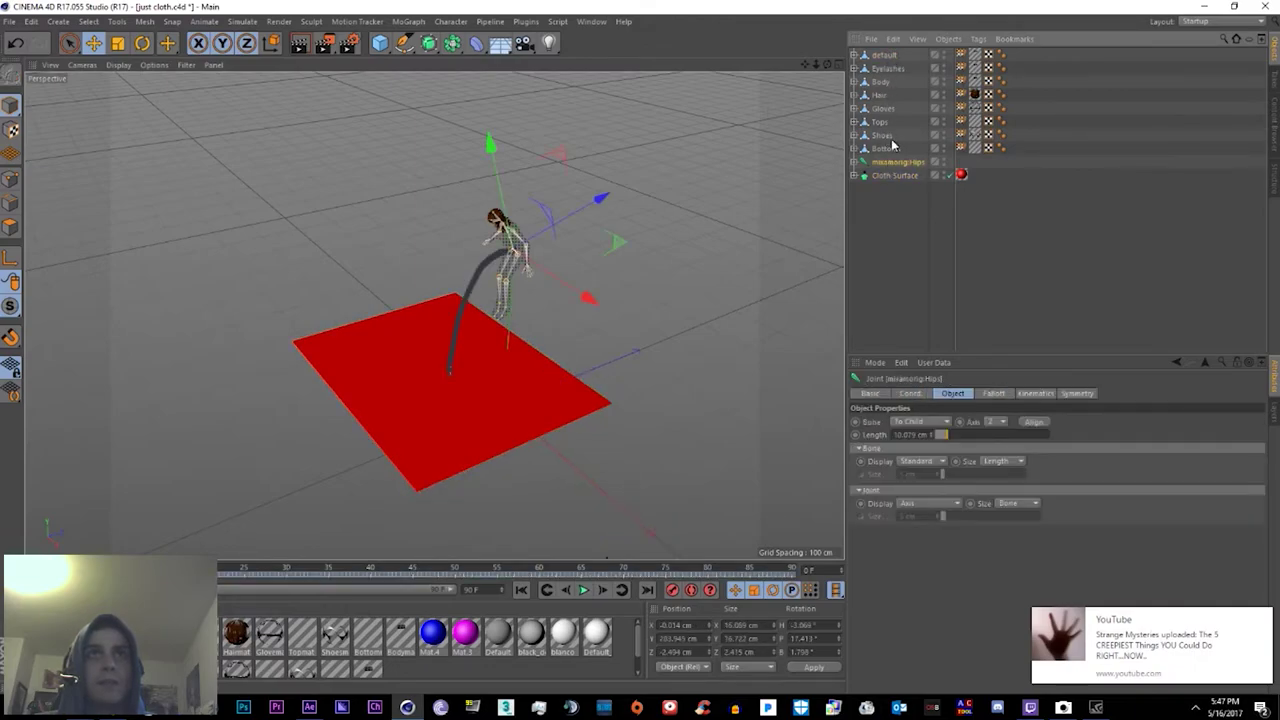
pyautogui.click(874, 56)
pyautogui.keyDown('shift'); pyautogui.click(881, 166); pyautogui.keyUp('shift')
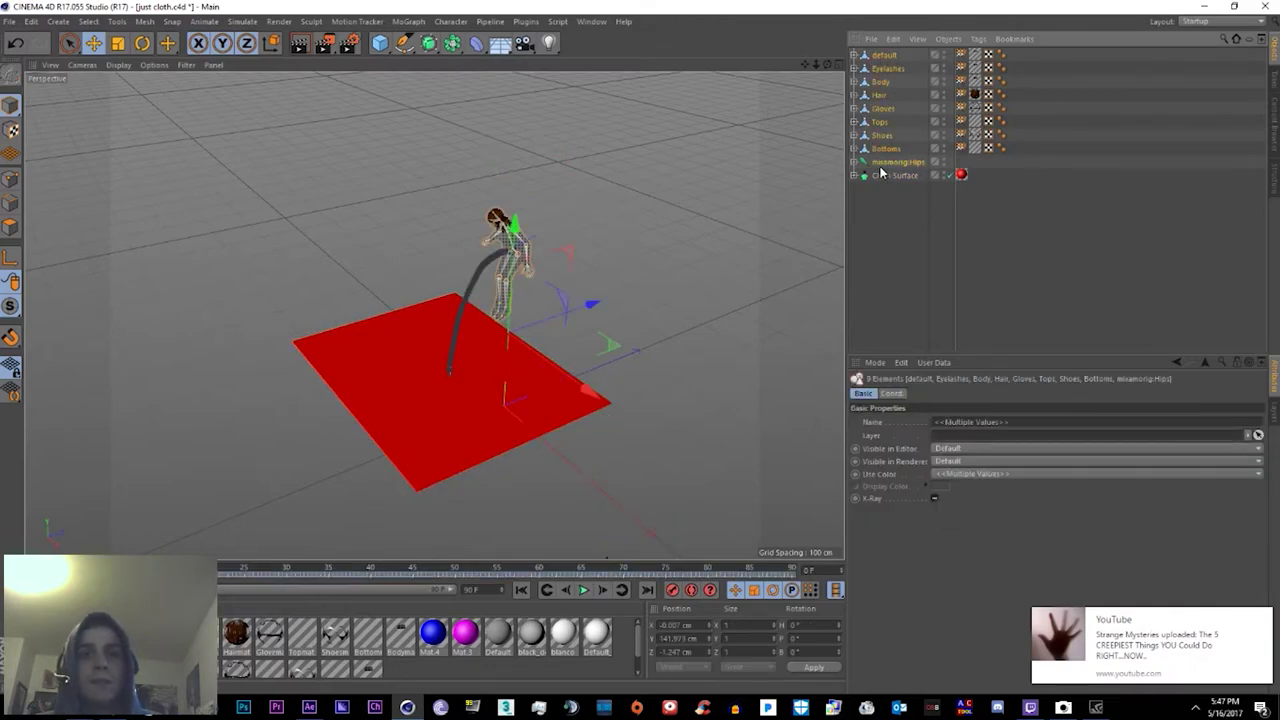
pyautogui.rightClick(881, 171)
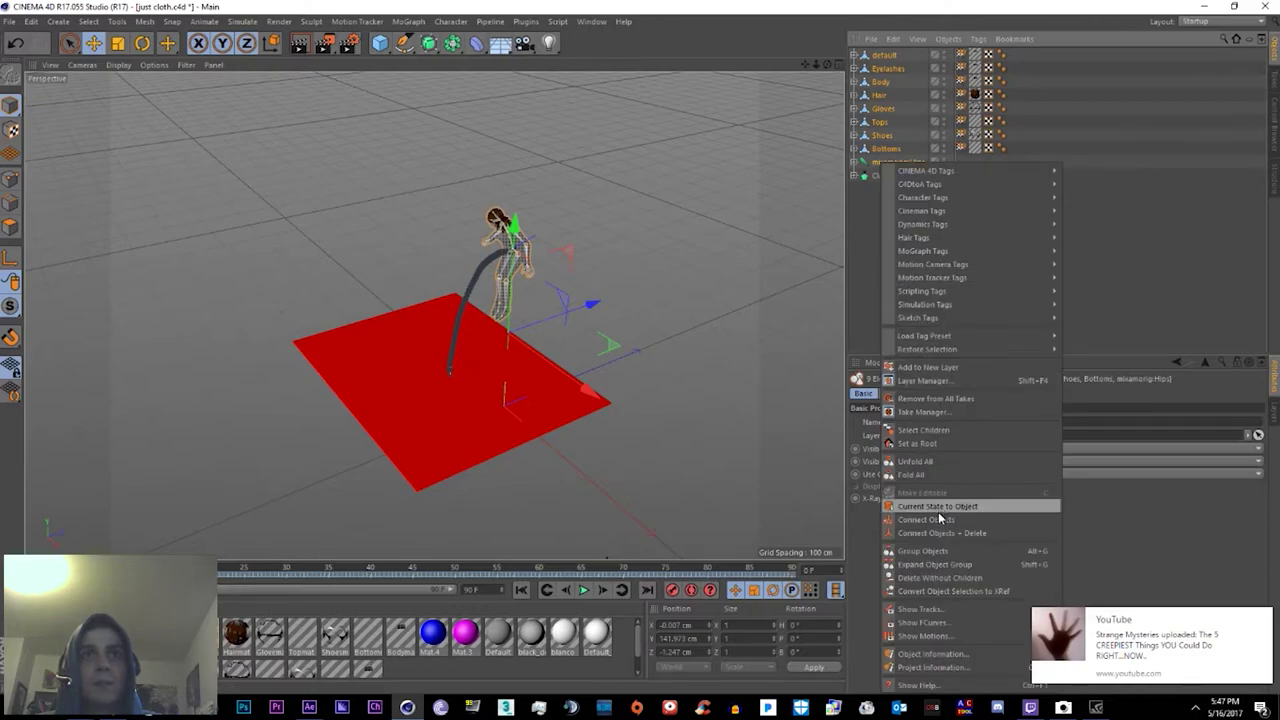
pyautogui.click(923, 551)
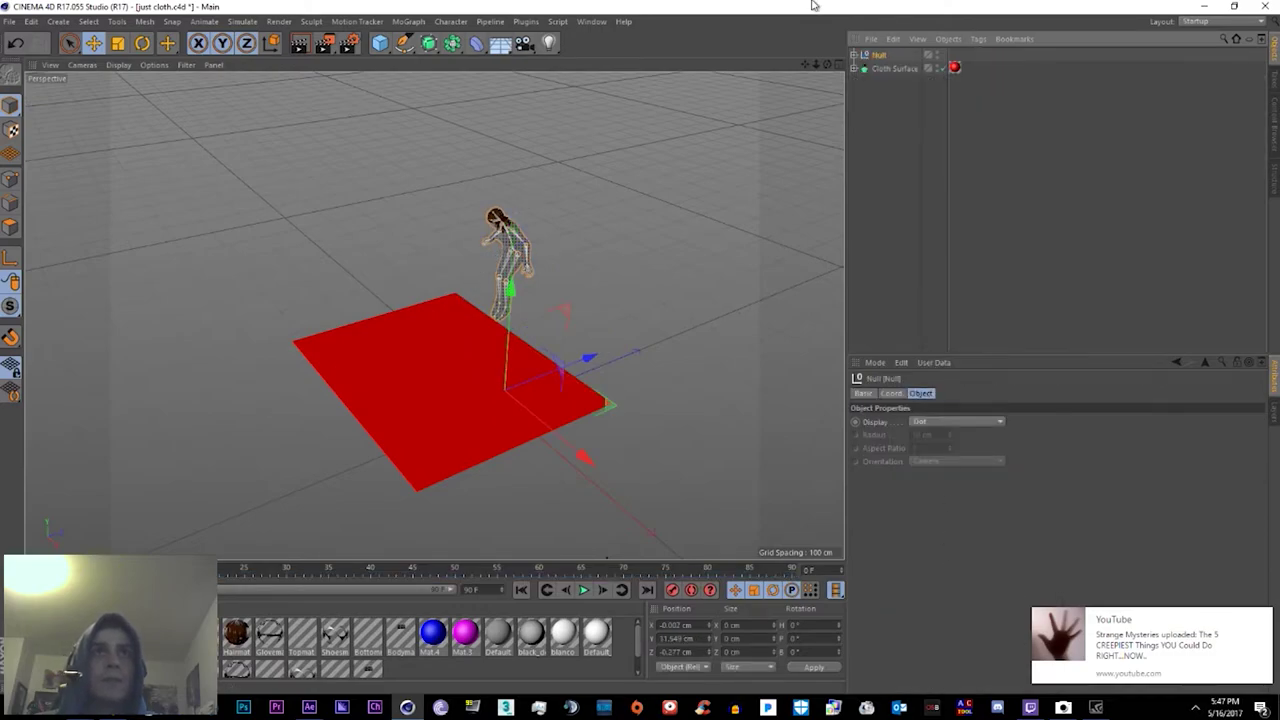
# Step: Rename the new Null to Girl and expand it to show its children
pyautogui.doubleClick(880, 56)
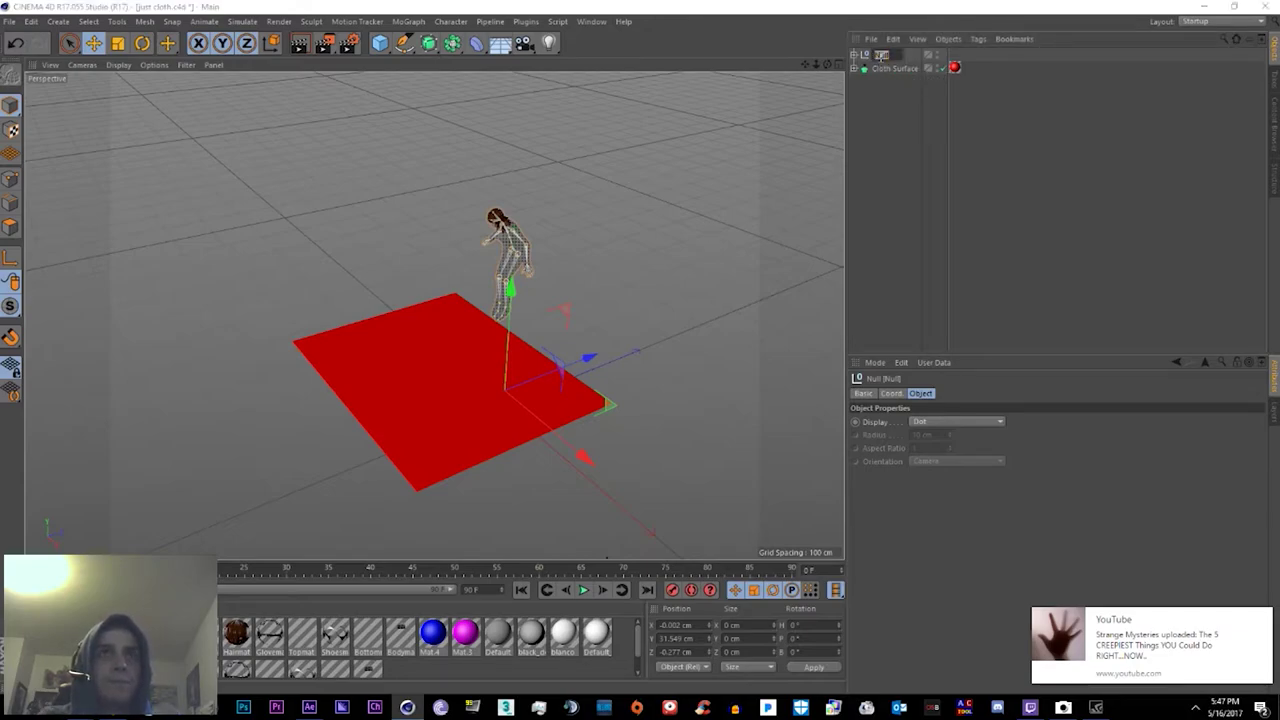
pyautogui.write('Girl')
pyautogui.press('Return')
pyautogui.click(852, 55)
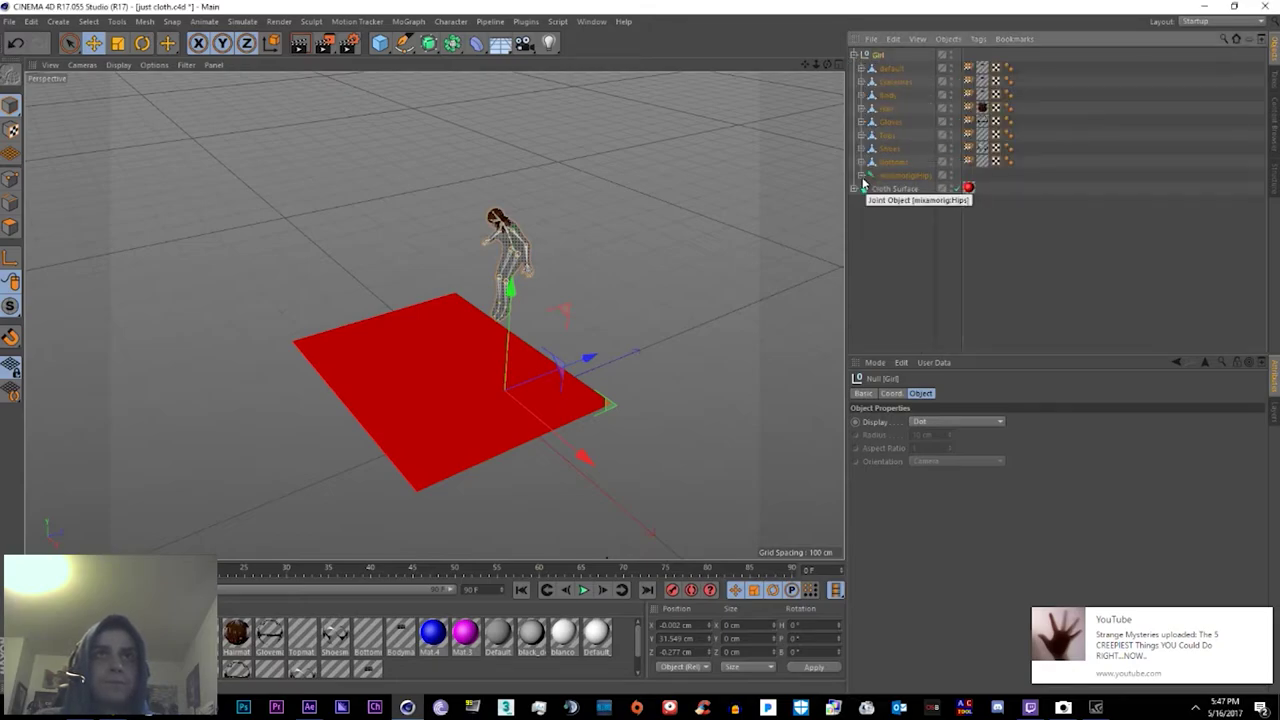
# Step: Add a Sphere, shrink it to fit the head, and parent it under mixamorig:Head
pyautogui.click(379, 43)
pyautogui.click(505, 120)
pyautogui.scroll(3, 468, 144)
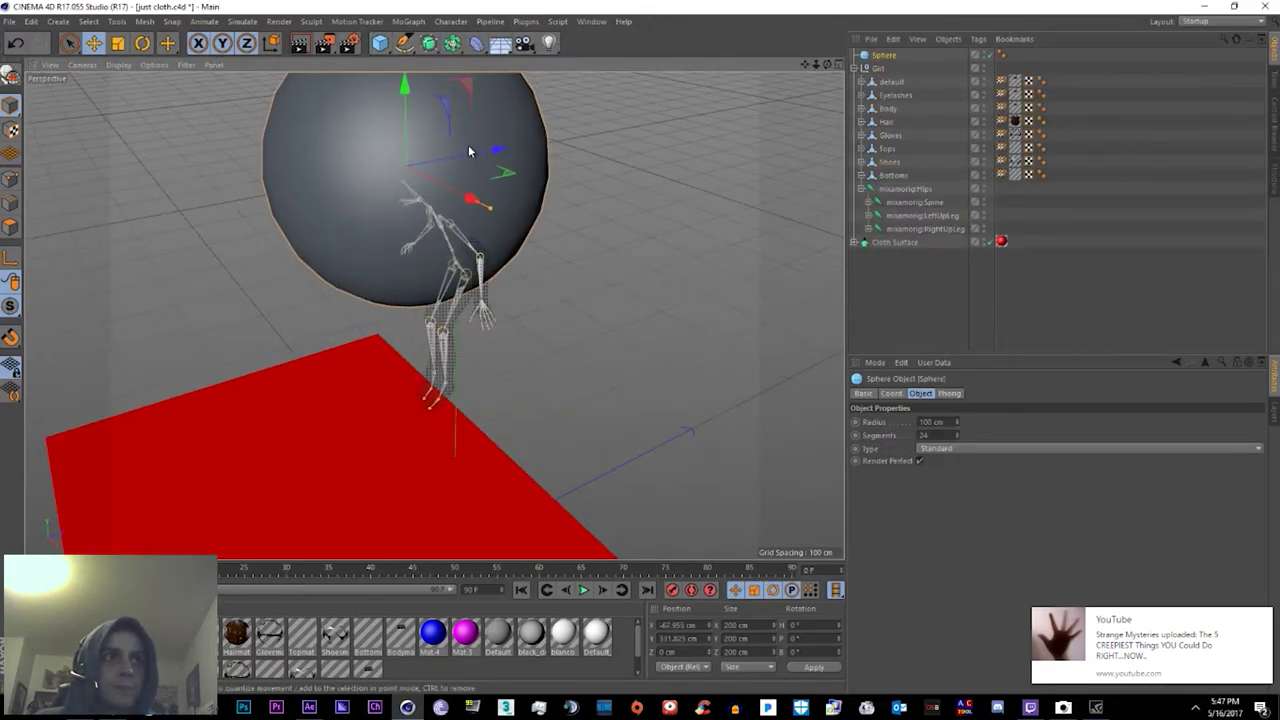
pyautogui.moveTo(509, 210); pyautogui.dragTo(587, 421)
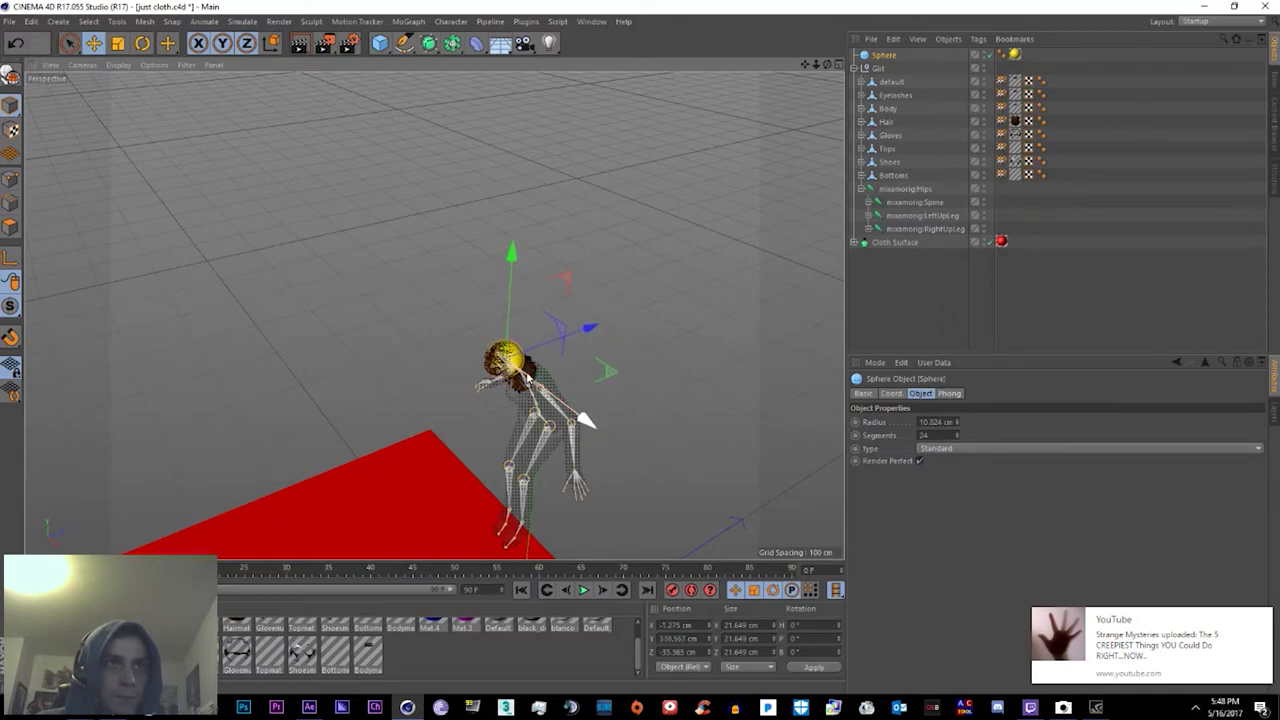
pyautogui.click(868, 202)
pyautogui.click(892, 242)
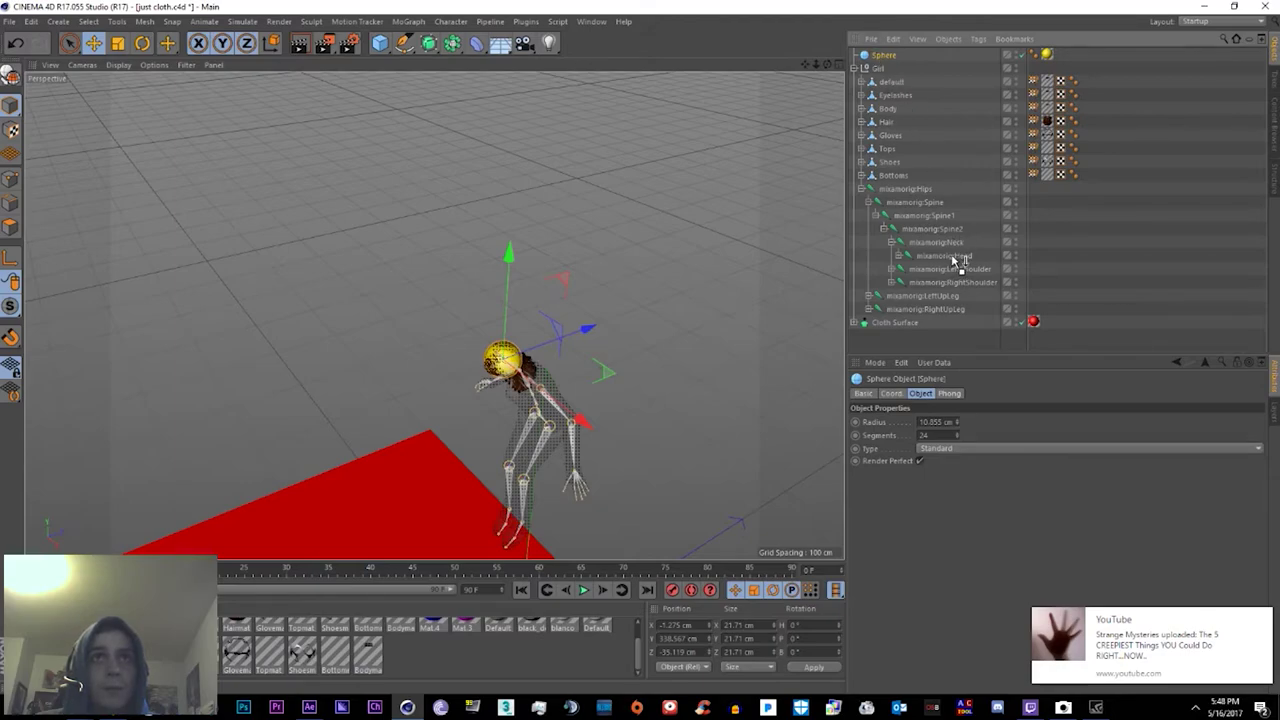
pyautogui.moveTo(953, 260); pyautogui.dragTo(952, 257)
# Step: Add the head Sphere to the cloth Collision deformer's Colliders Objects list
pyautogui.scroll(-1, 898, 271)
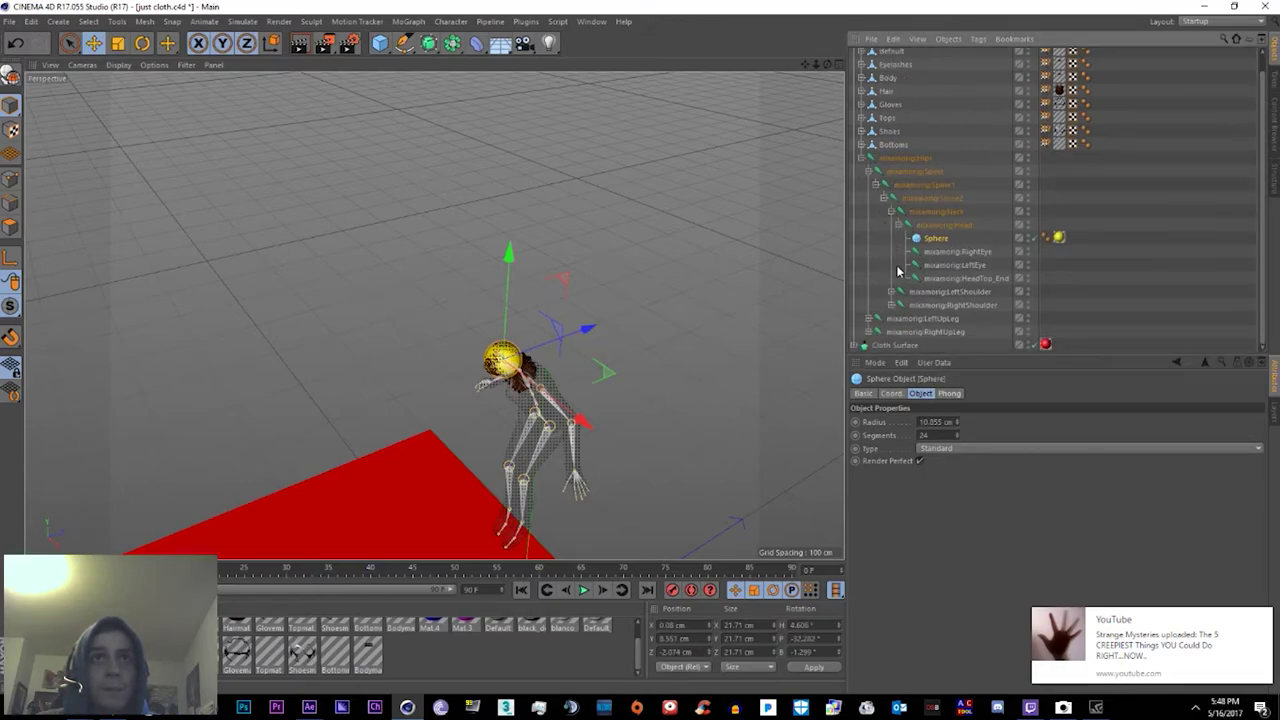
pyautogui.click(864, 346)
pyautogui.scroll(-2, 920, 300)
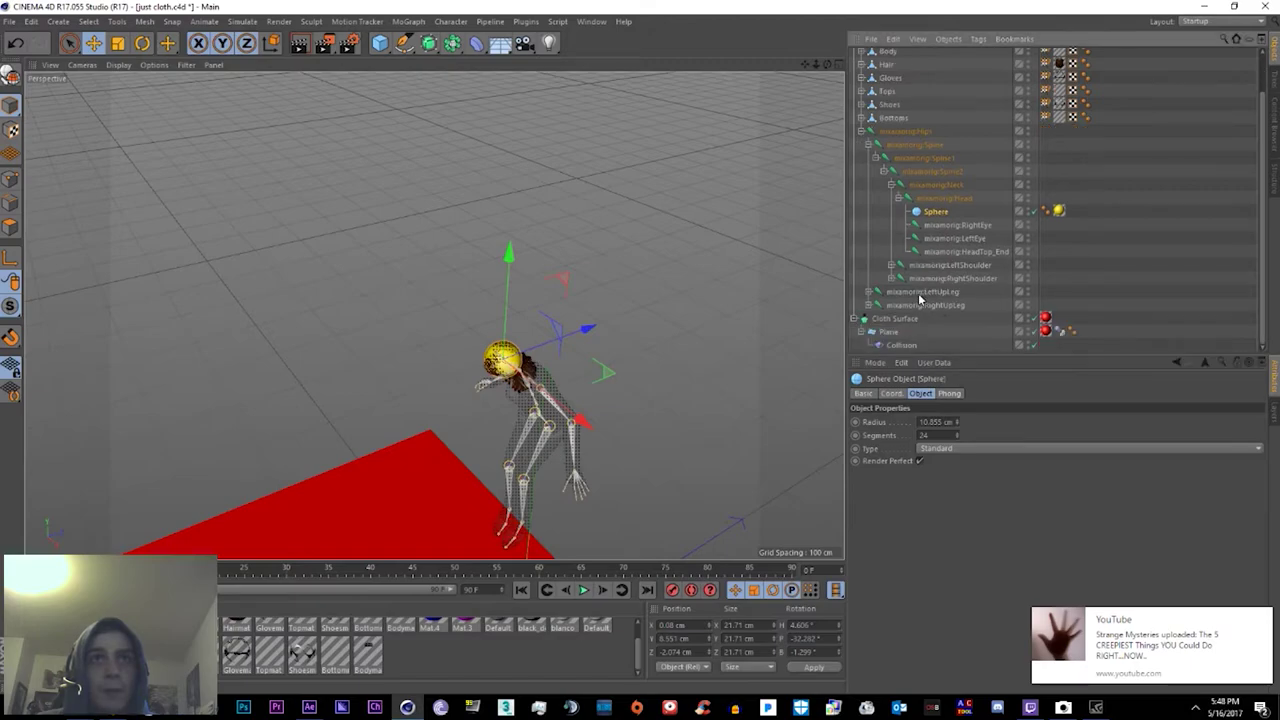
pyautogui.click(901, 344)
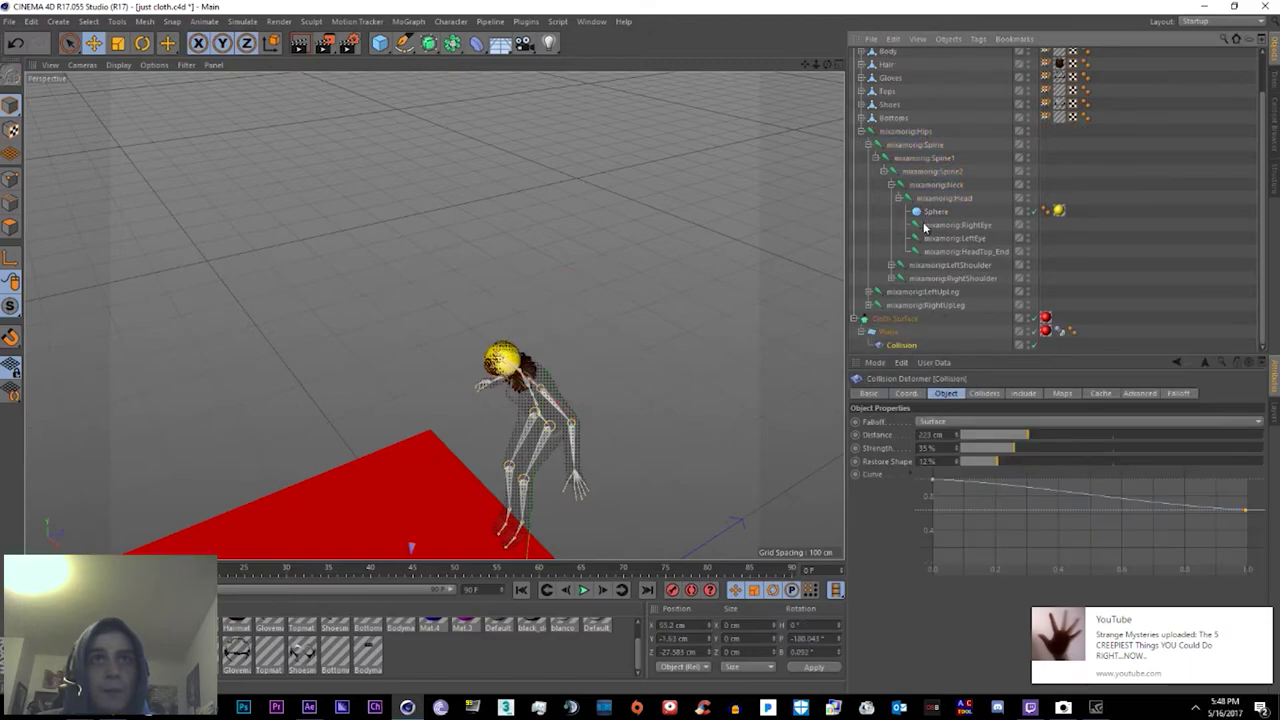
pyautogui.click(982, 393)
pyautogui.moveTo(936, 213); pyautogui.dragTo(950, 450)
pyautogui.scroll(-5, 690, 500)
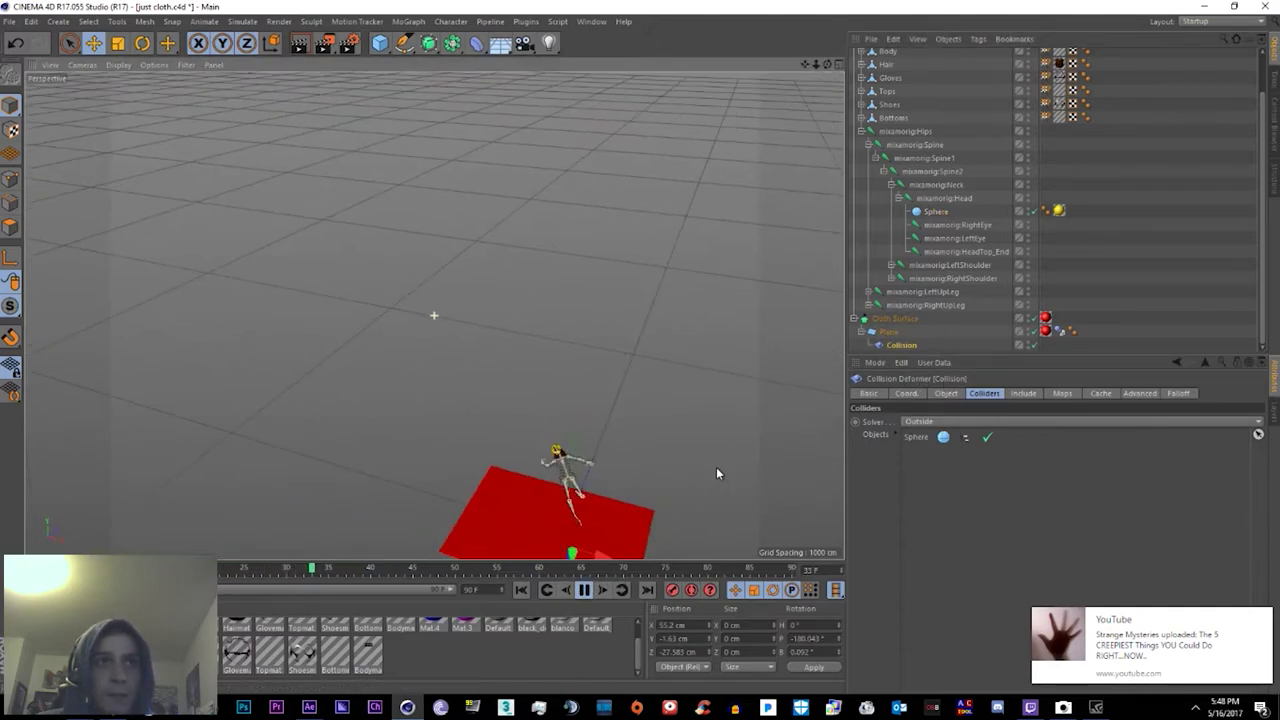
# Step: Frame the cloth plane and run the simulation to check the head collision, then reselect the Sphere
pyautogui.press('h')
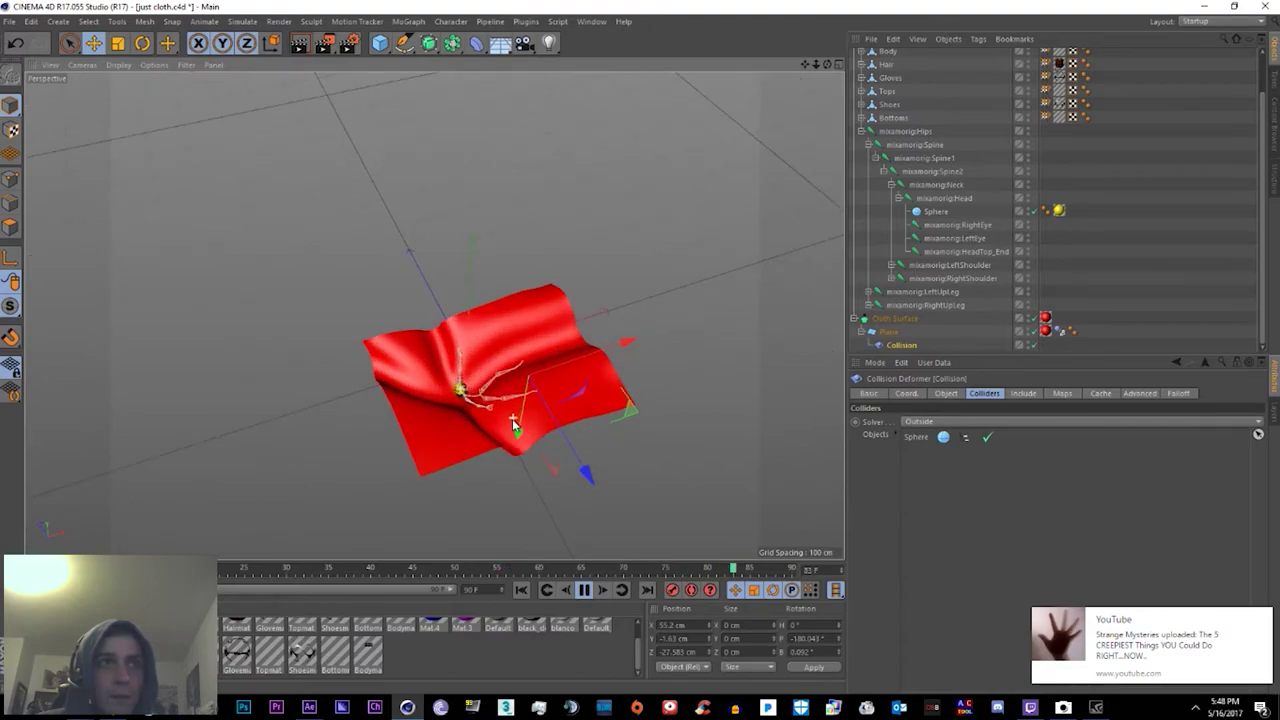
pyautogui.scroll(8, 510, 422)
pyautogui.scroll(-8, 411, 325)
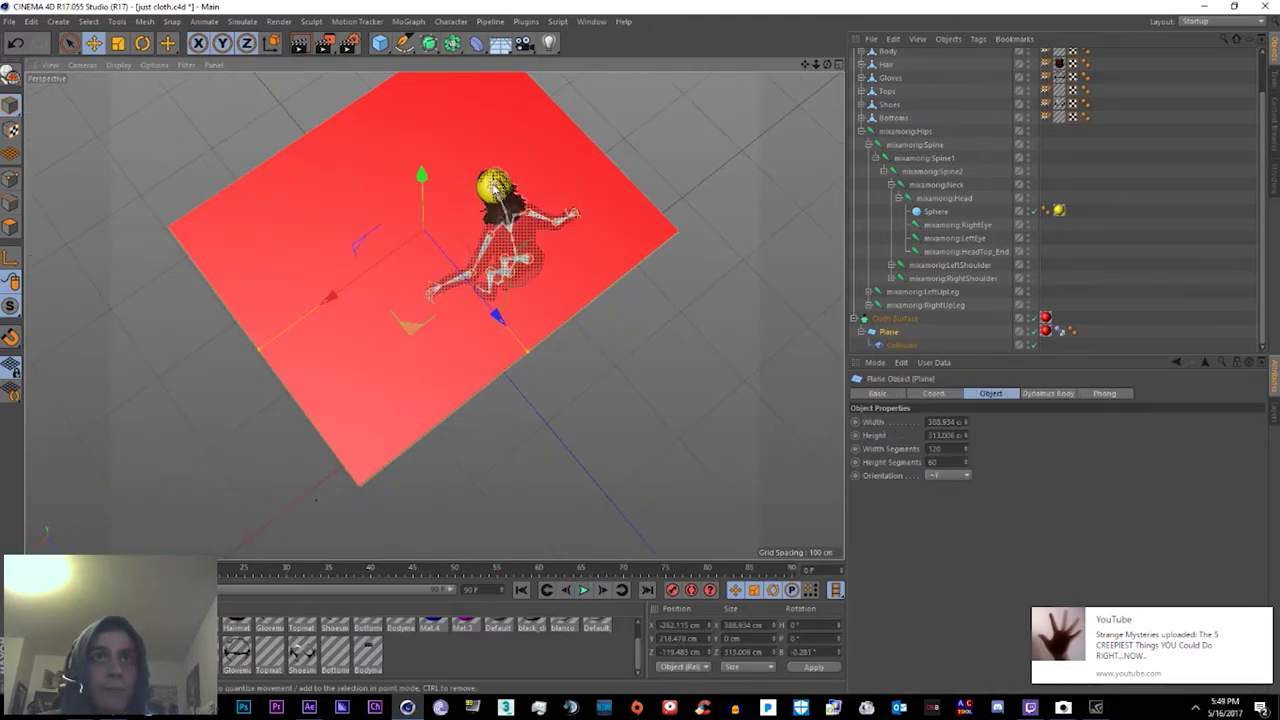
pyautogui.press('F8')
pyautogui.click(930, 212)
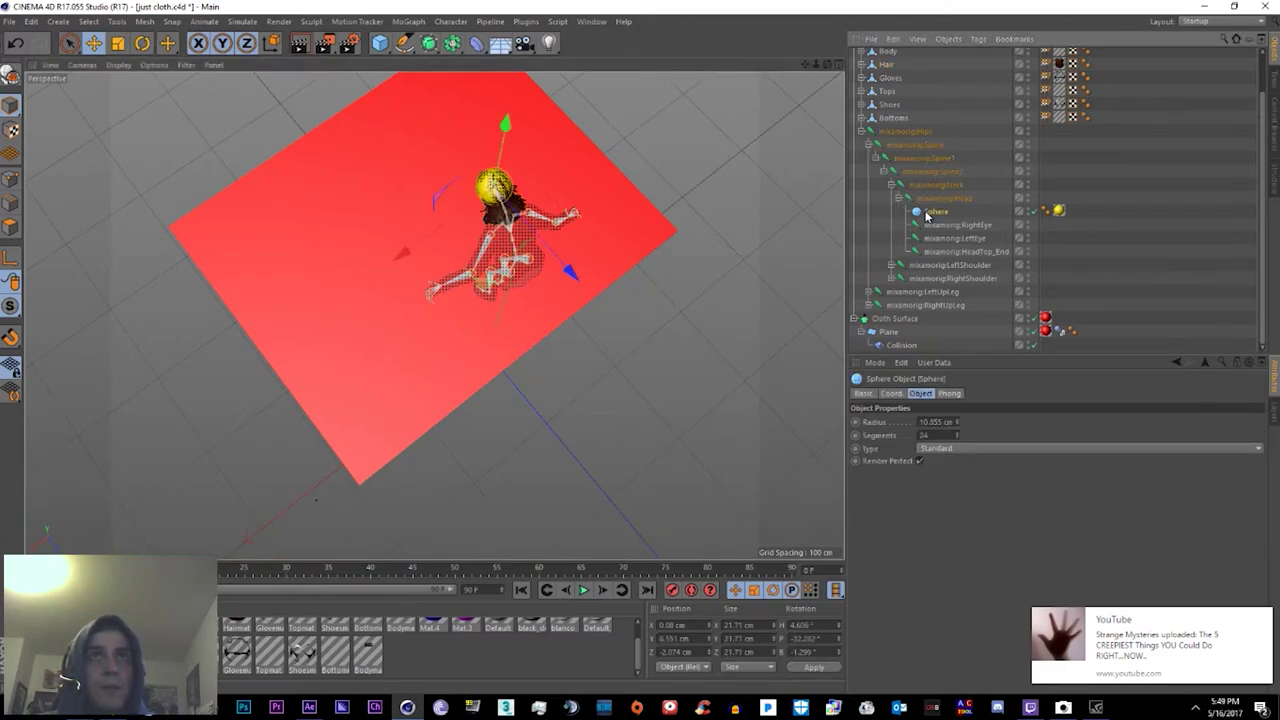
# Step: Duplicate the head sphere as Sphere2 under mixamorig:RightHand and move it onto the right hand
pyautogui.hotkey('ctrl', 'c')
pyautogui.hotkey('ctrl', 'v')
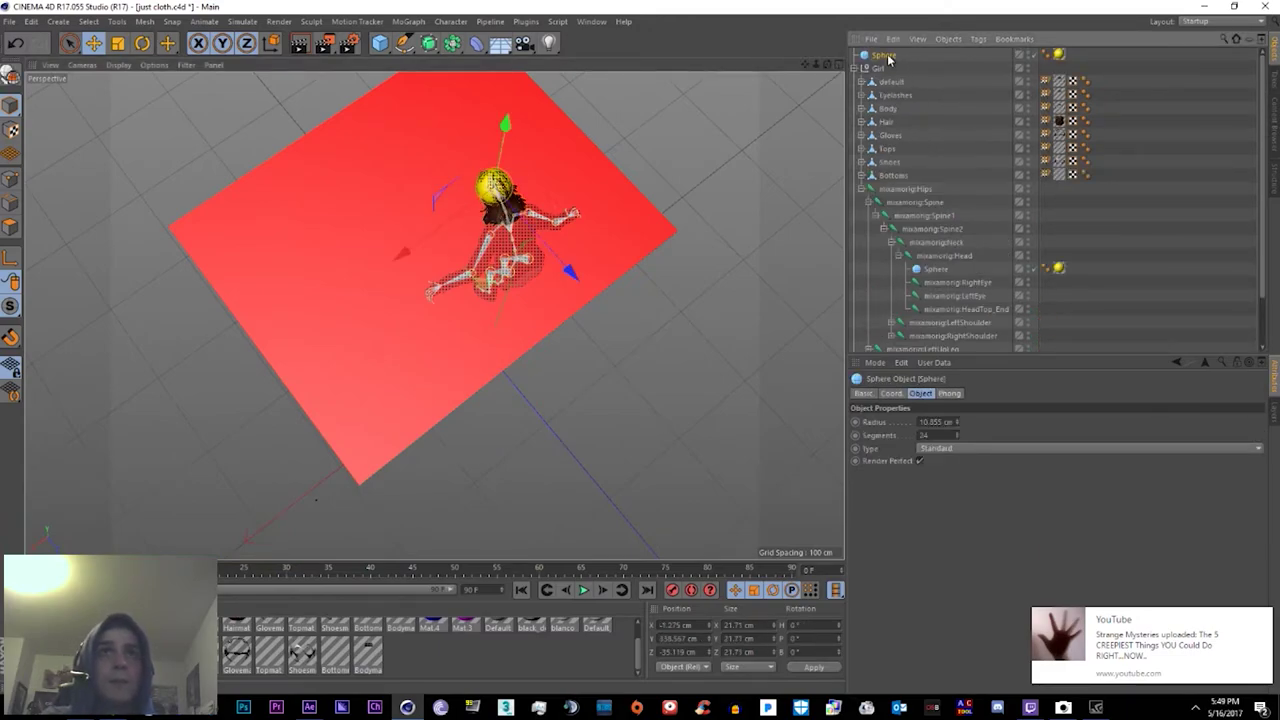
pyautogui.moveTo(893, 61); pyautogui.dragTo(950, 292)
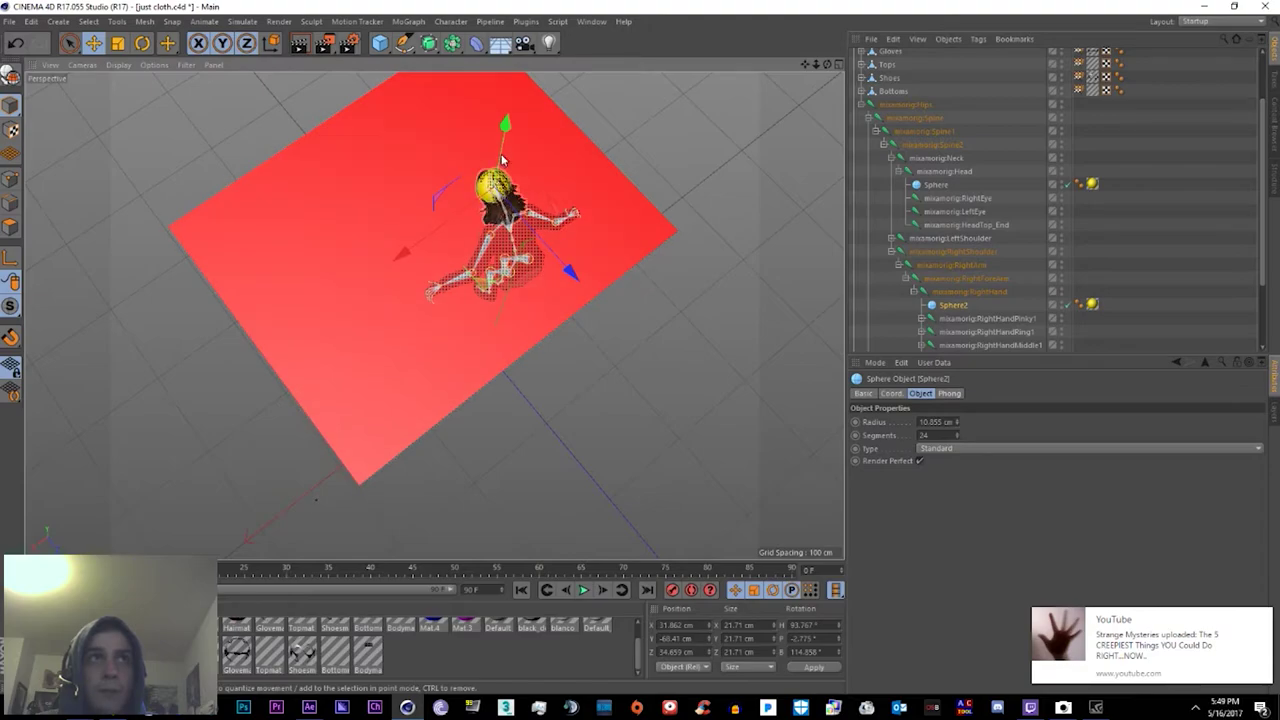
pyautogui.moveTo(497, 180); pyautogui.dragTo(337, 402)
# Step: Copy the sphere again and add the hand spheres to the Collision deformer's Colliders Objects list
pyautogui.hotkey('ctrl', 'c')
pyautogui.hotkey('ctrl', 'v')
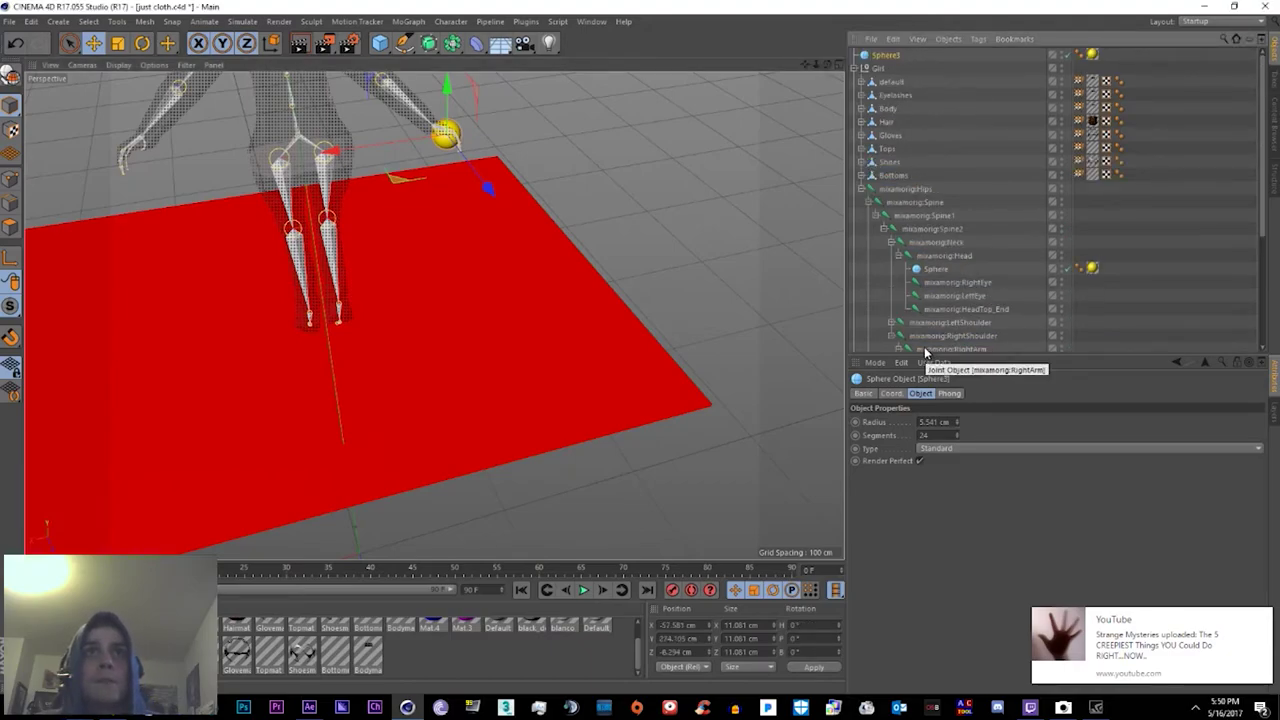
pyautogui.scroll(-5, 953, 230)
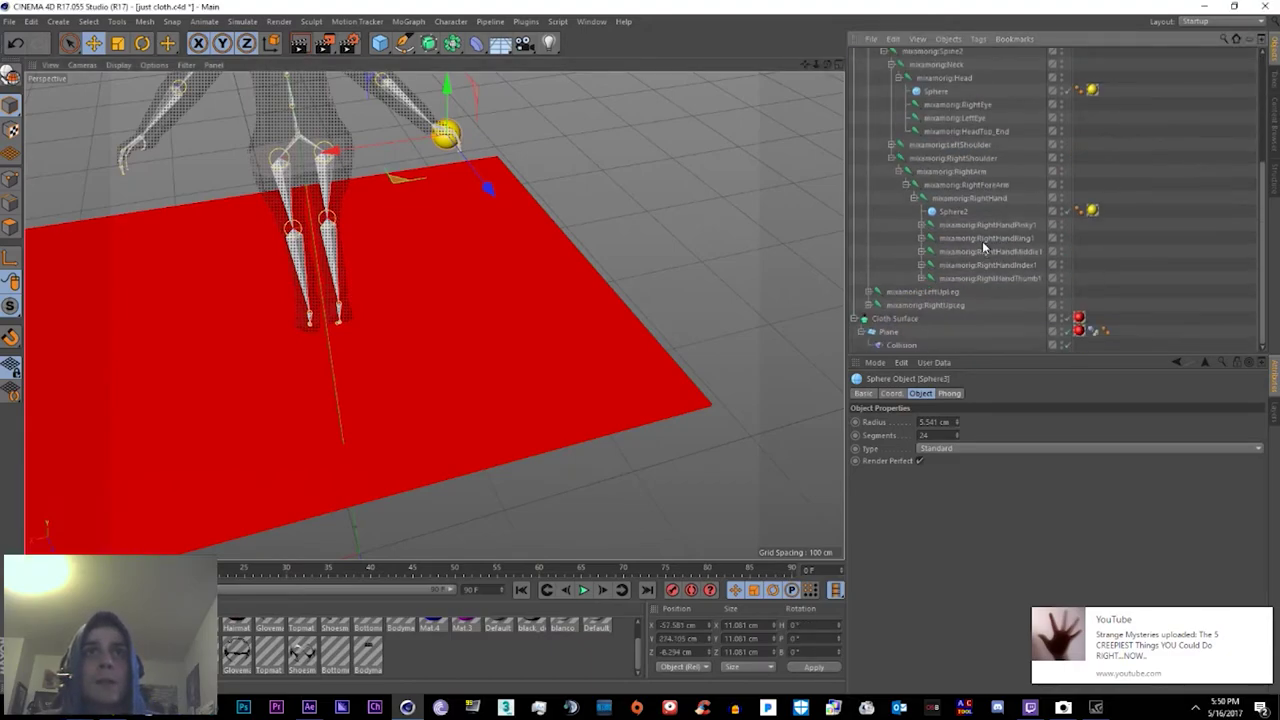
pyautogui.click(900, 345)
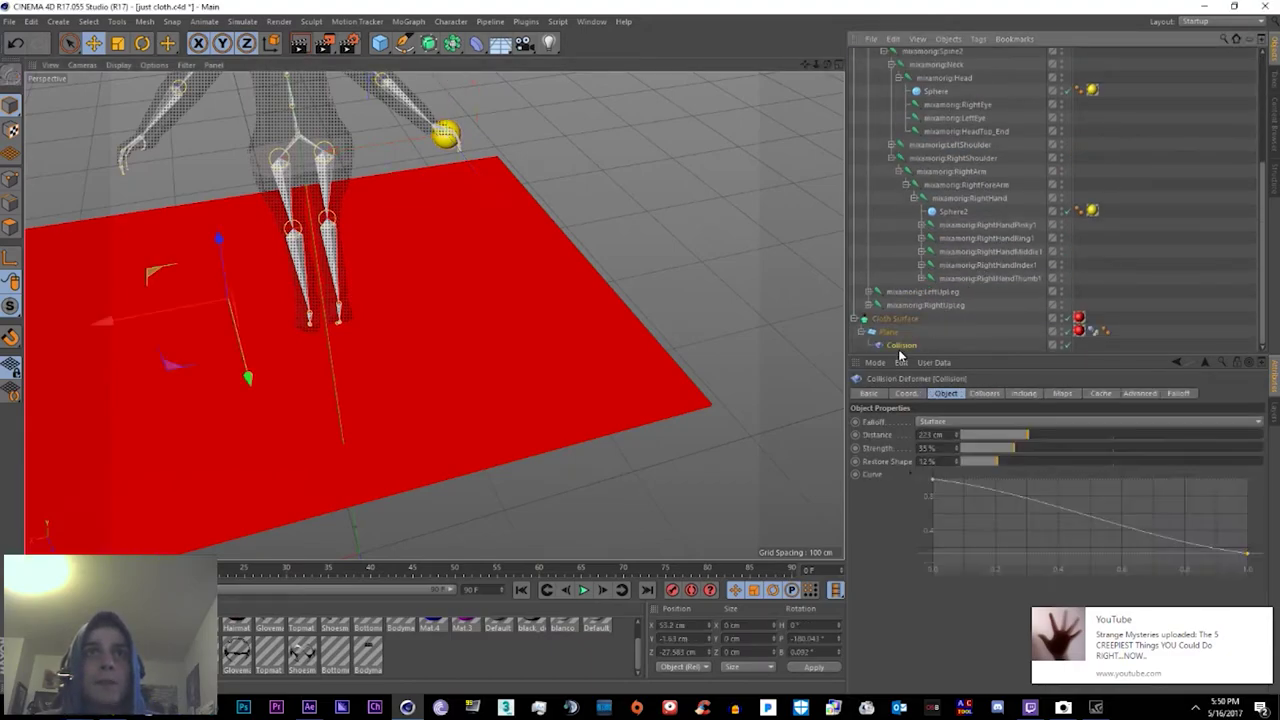
pyautogui.click(984, 393)
pyautogui.moveTo(938, 505); pyautogui.dragTo(940, 500)
pyautogui.scroll(4, 951, 210)
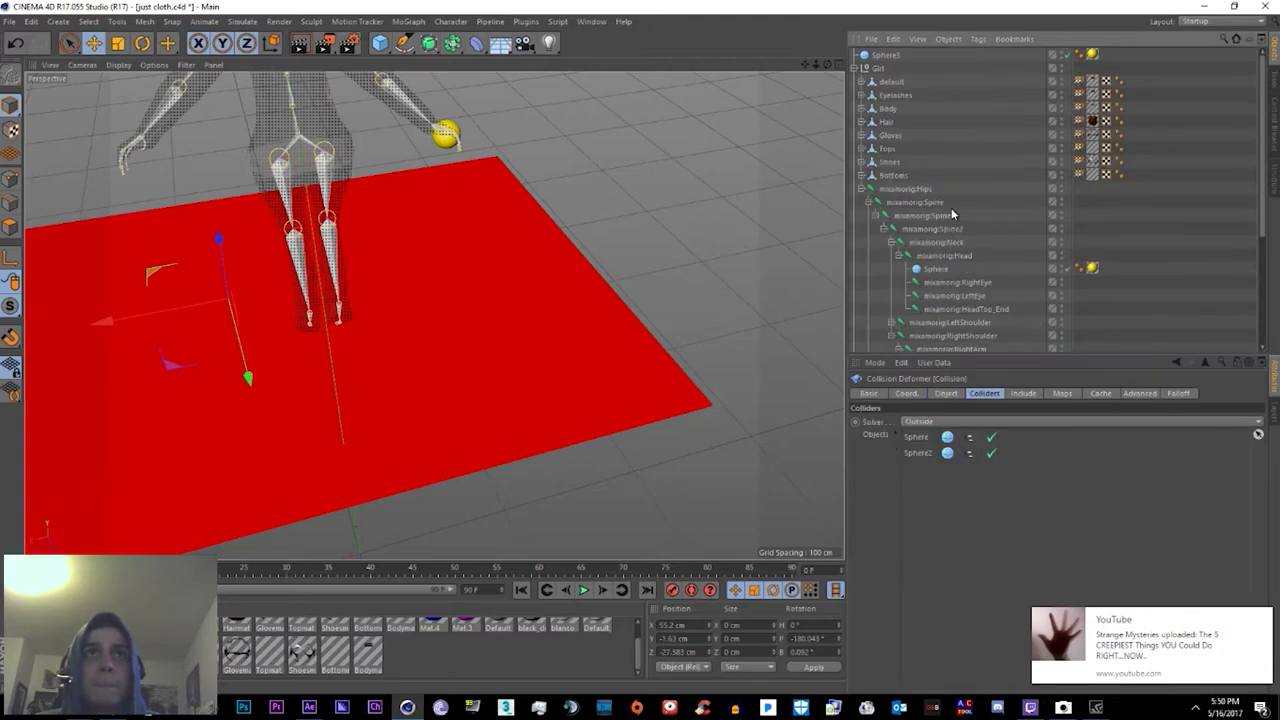
pyautogui.scroll(-1, 960, 250)
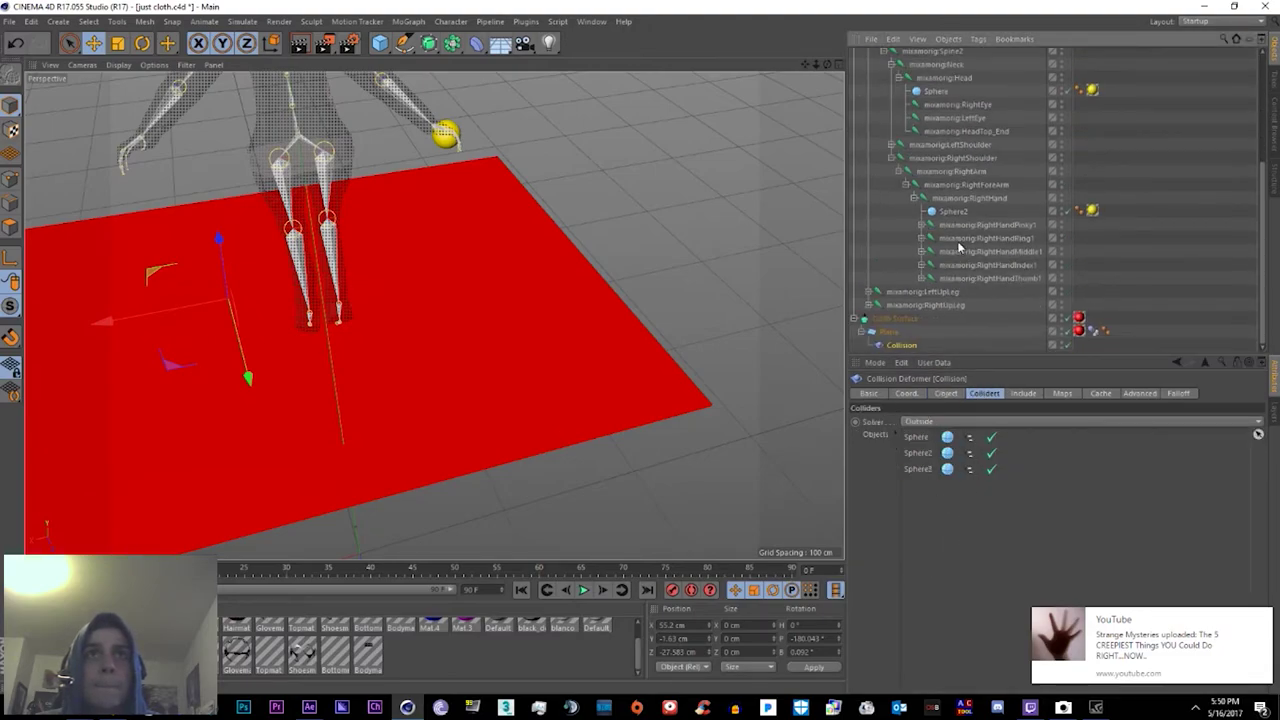
# Step: Place Sphere3 under mixamorig:LeftHand at the left hand, then create Sphere4 at the hierarchy top
pyautogui.click(891, 265)
pyautogui.click(950, 318)
pyautogui.click(913, 304)
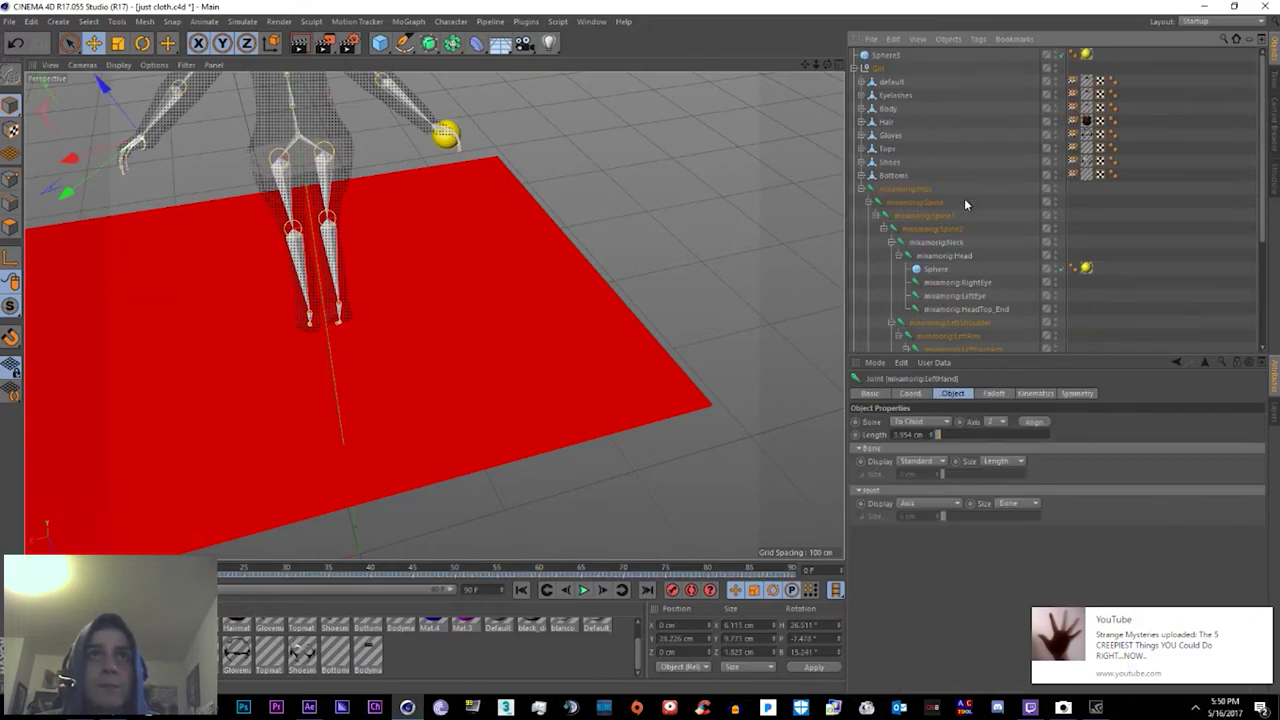
pyautogui.keyDown('ctrl'); pyautogui.moveTo(936, 211); pyautogui.dragTo(966, 303); pyautogui.keyUp('ctrl')
pyautogui.keyDown('alt'); pyautogui.moveTo(400, 300); pyautogui.dragTo(557, 237); pyautogui.keyUp('alt')
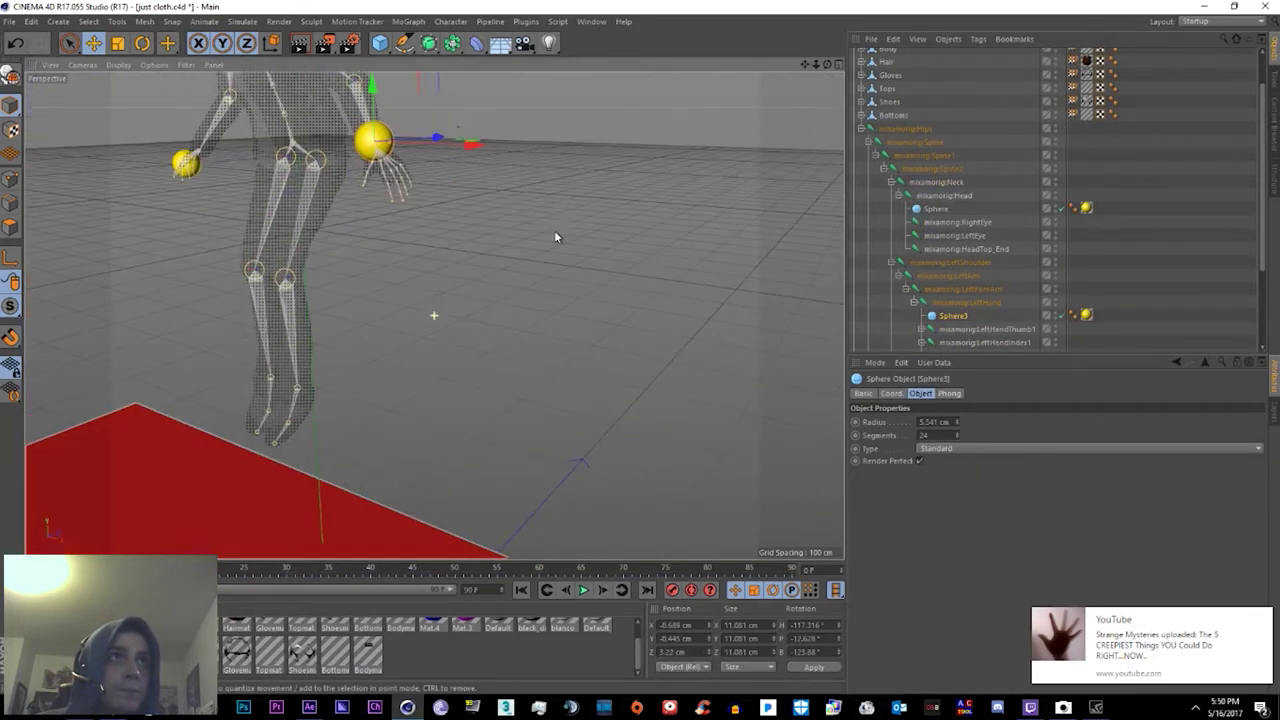
pyautogui.moveTo(371, 137); pyautogui.dragTo(383, 177)
pyautogui.scroll(3, 450, 300)
pyautogui.moveTo(953, 315); pyautogui.dragTo(890, 55)
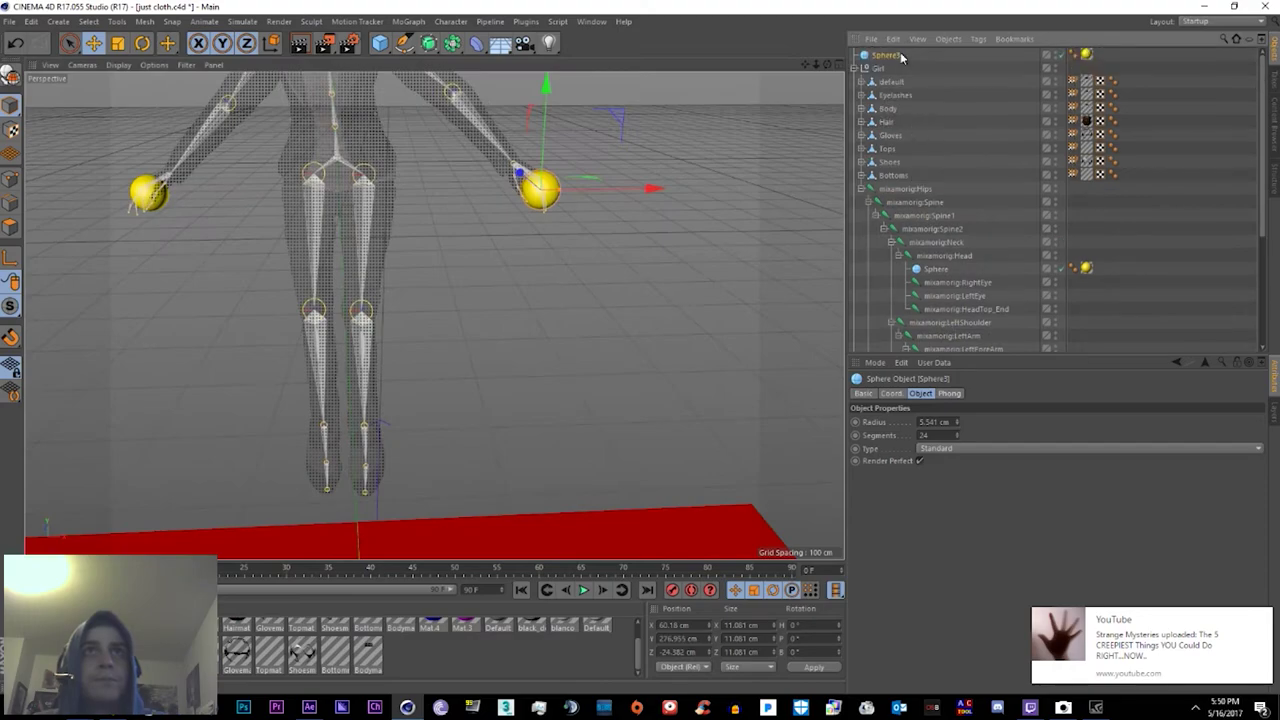
pyautogui.press('Return')
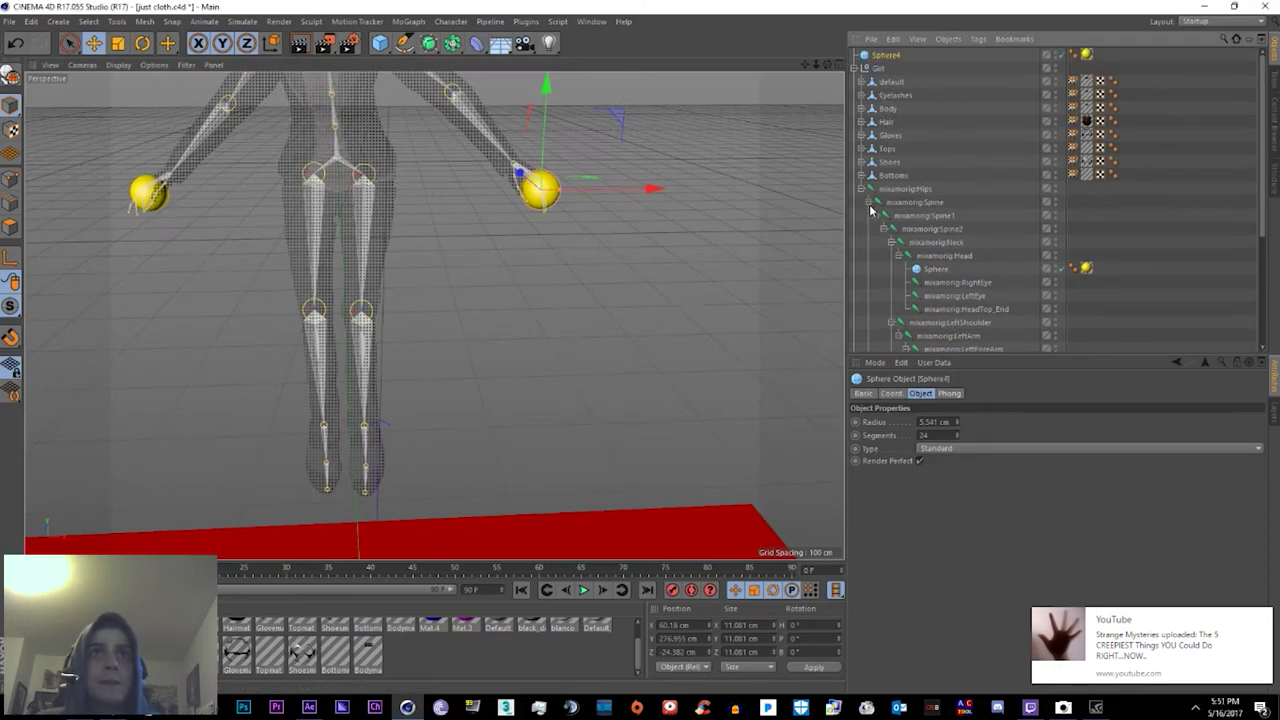
pyautogui.click(868, 202)
# Step: Parent Sphere4 under mixamorig:LeftFoot and frame it at the left foot
pyautogui.moveTo(933, 243); pyautogui.dragTo(932, 242)
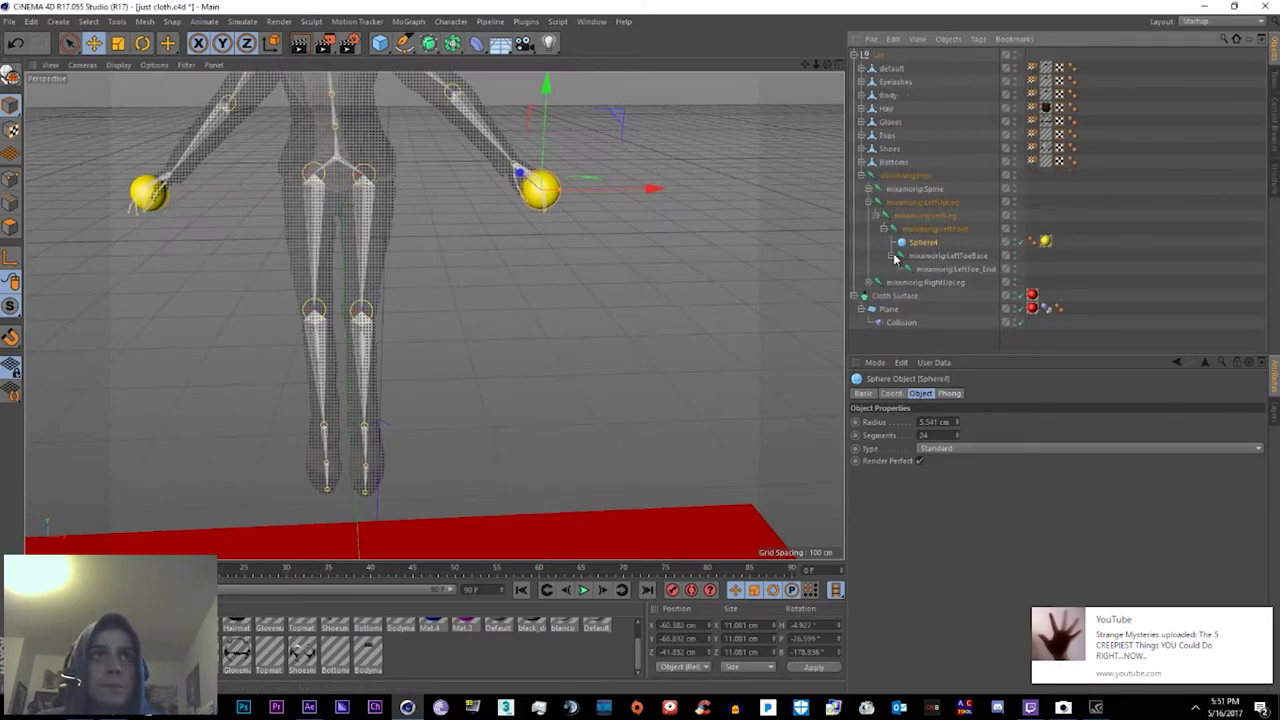
pyautogui.keyDown('alt'); pyautogui.moveTo(553, 418); pyautogui.dragTo(605, 492); pyautogui.keyUp('alt')
pyautogui.click(933, 231)
pyautogui.click(915, 242)
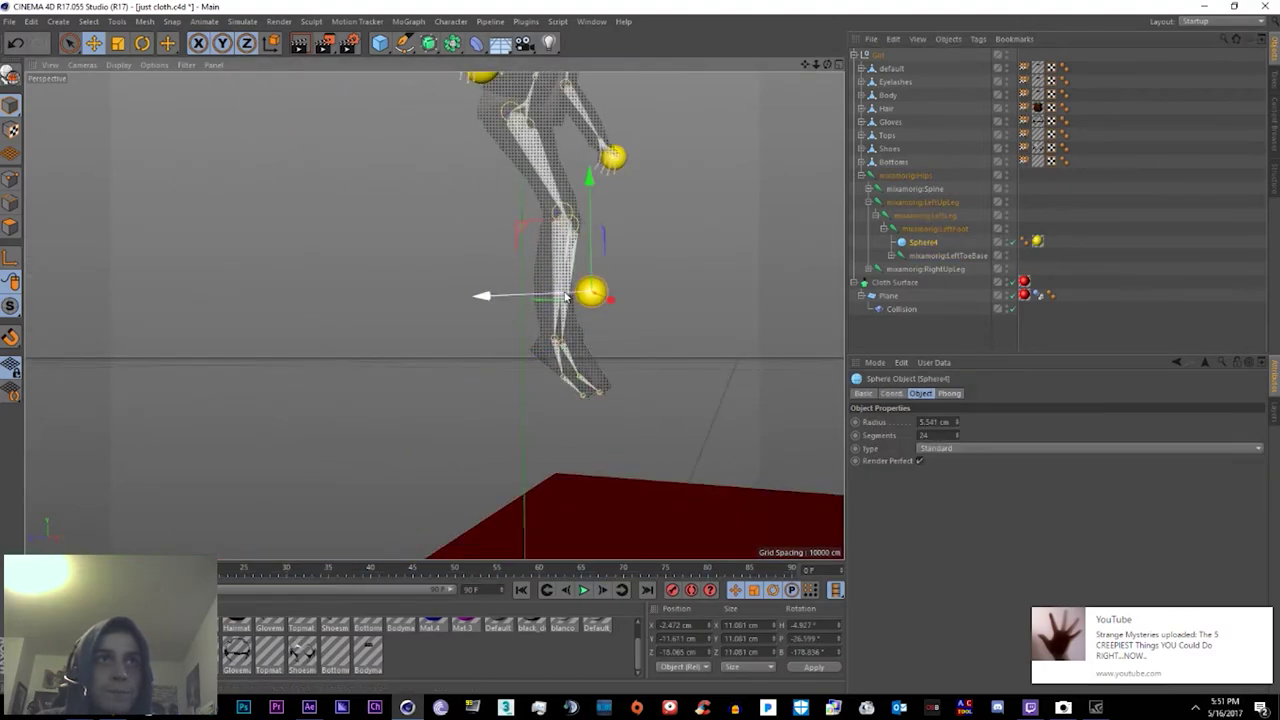
pyautogui.press('o')
pyautogui.keyDown('alt'); pyautogui.moveTo(698, 374); pyautogui.dragTo(566, 297); pyautogui.keyUp('alt')
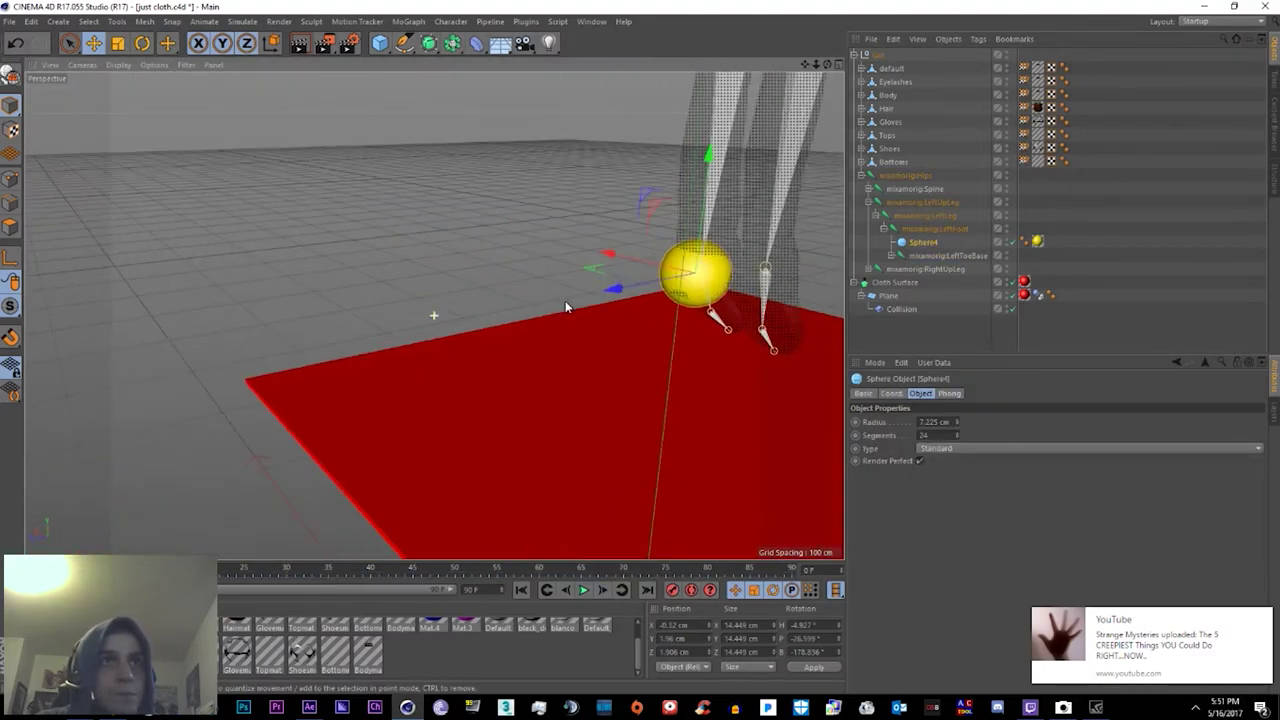
# Step: Parent another sphere under mixamorig:RightFoot and move it onto the right foot
pyautogui.click(700, 282)
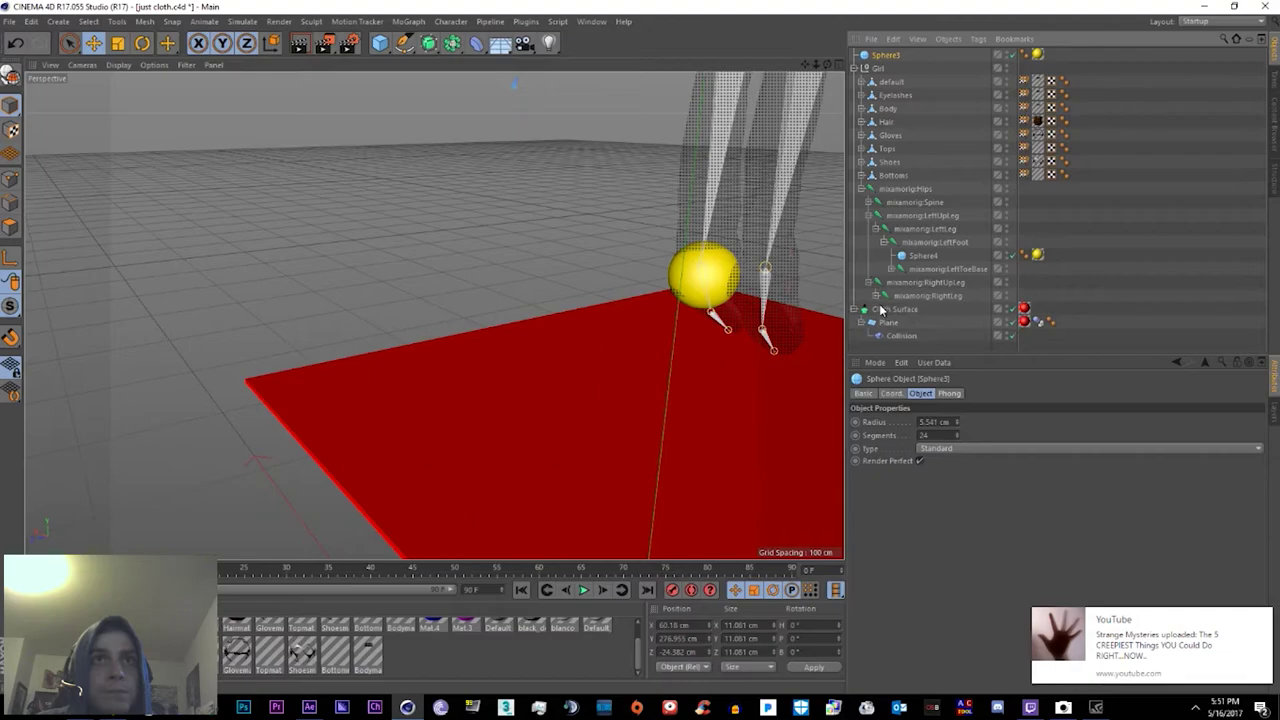
pyautogui.hotkey('shift', 'F8')
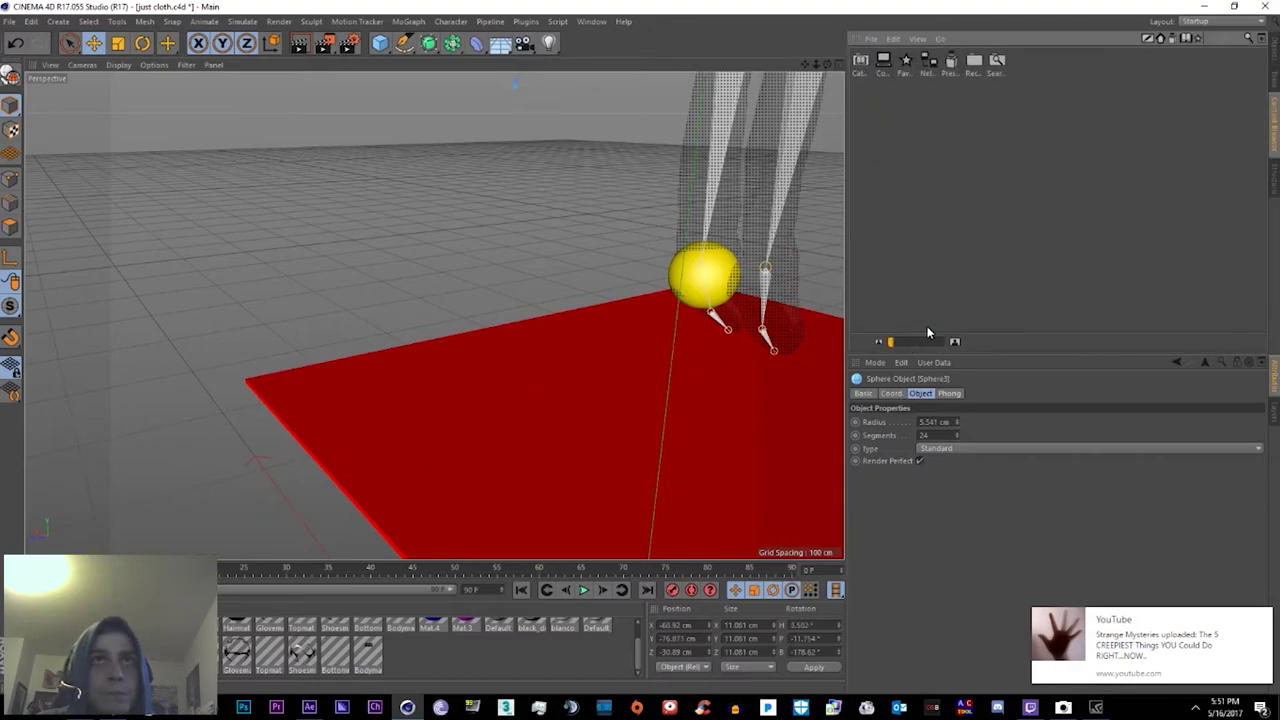
pyautogui.hotkey('shift', 'F1')
pyautogui.click(922, 242)
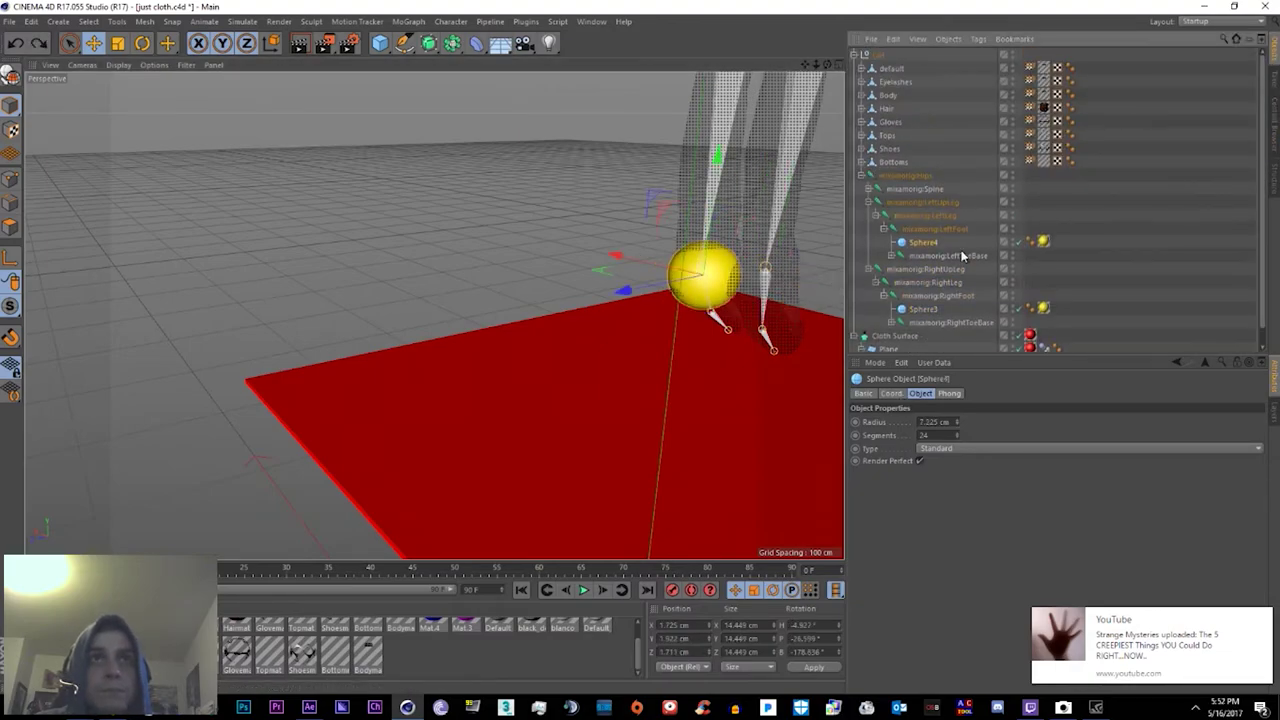
pyautogui.scroll(-1, 963, 257)
pyautogui.moveTo(703, 273); pyautogui.dragTo(765, 288)
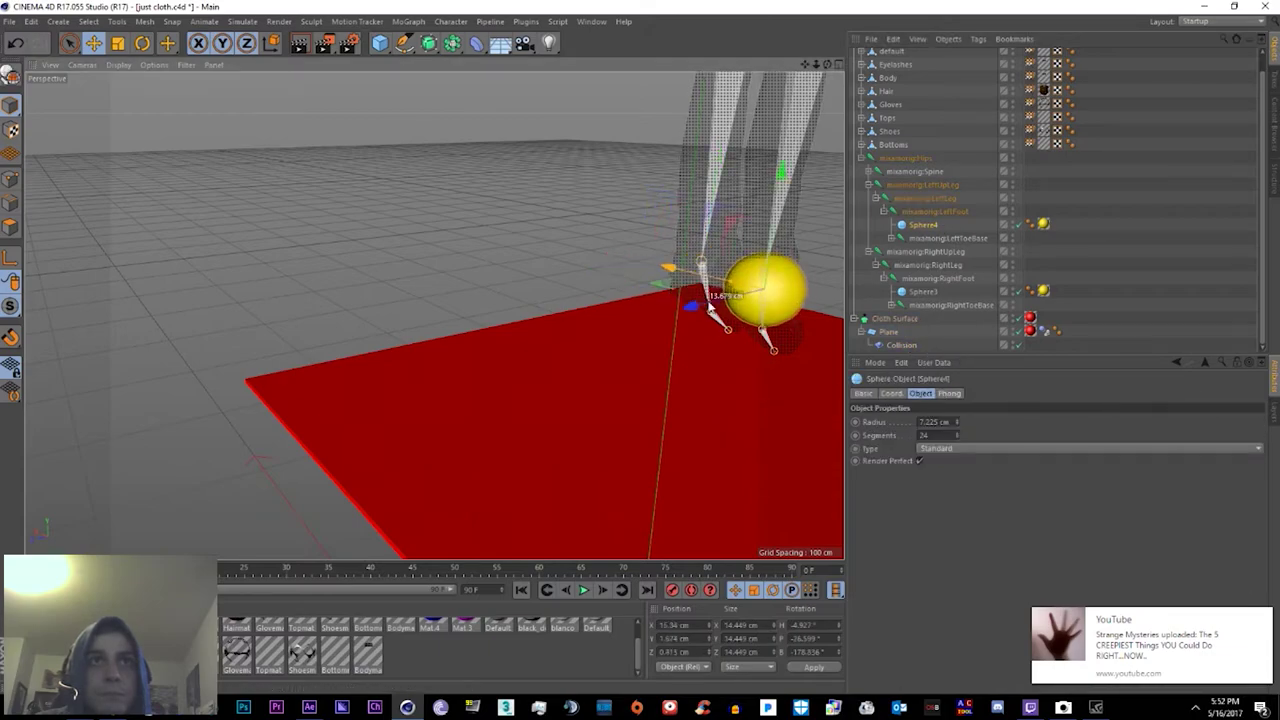
pyautogui.click(922, 291)
pyautogui.scroll(-5, 777, 284)
pyautogui.scroll(5, 777, 284)
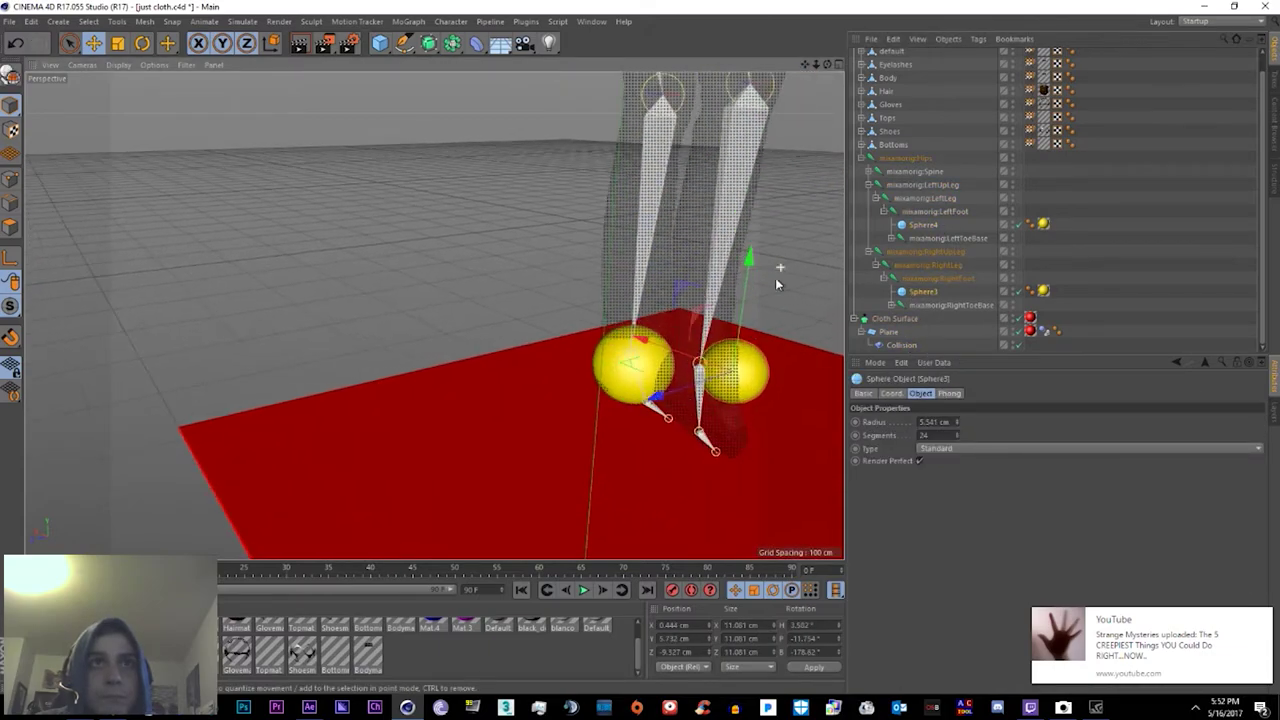
pyautogui.moveTo(777, 284); pyautogui.dragTo(727, 298)
# Step: Check Sphere5 on the right foot and Sphere4 on the left from a side view of the legs
pyautogui.click(922, 238)
pyautogui.click(925, 294)
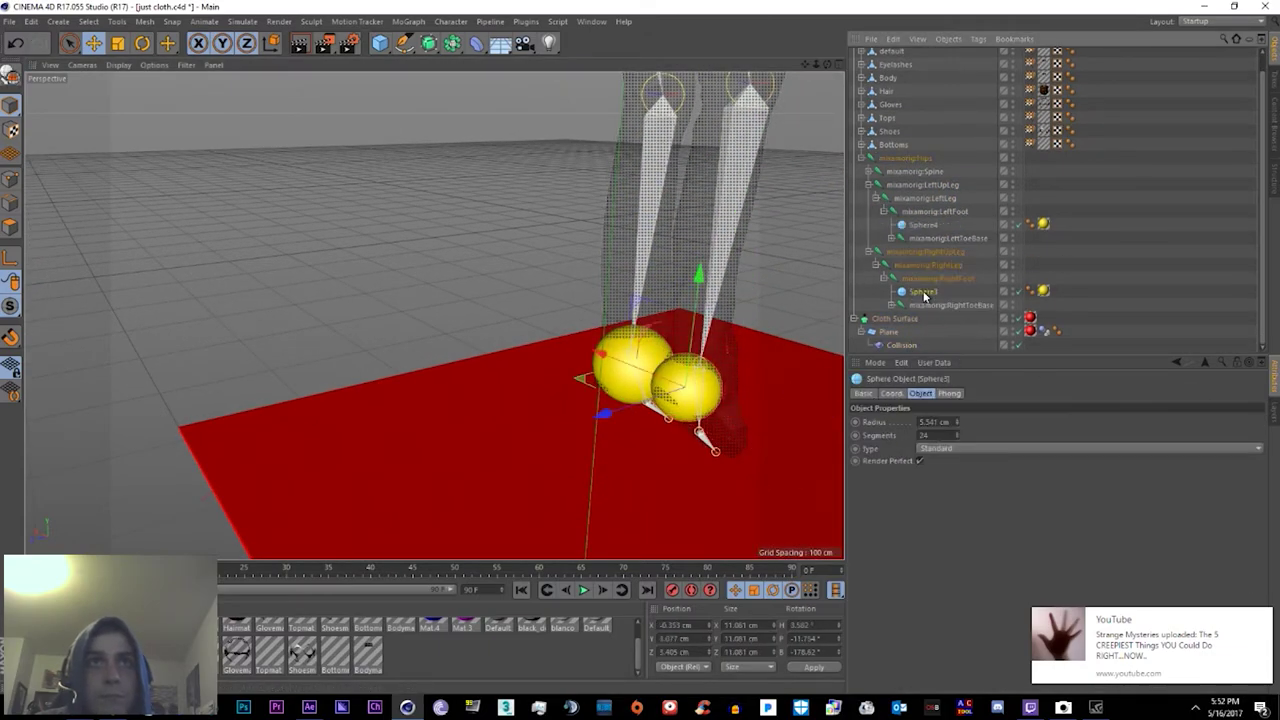
pyautogui.click(887, 331)
pyautogui.scroll(-2, 680, 383)
pyautogui.click(680, 383)
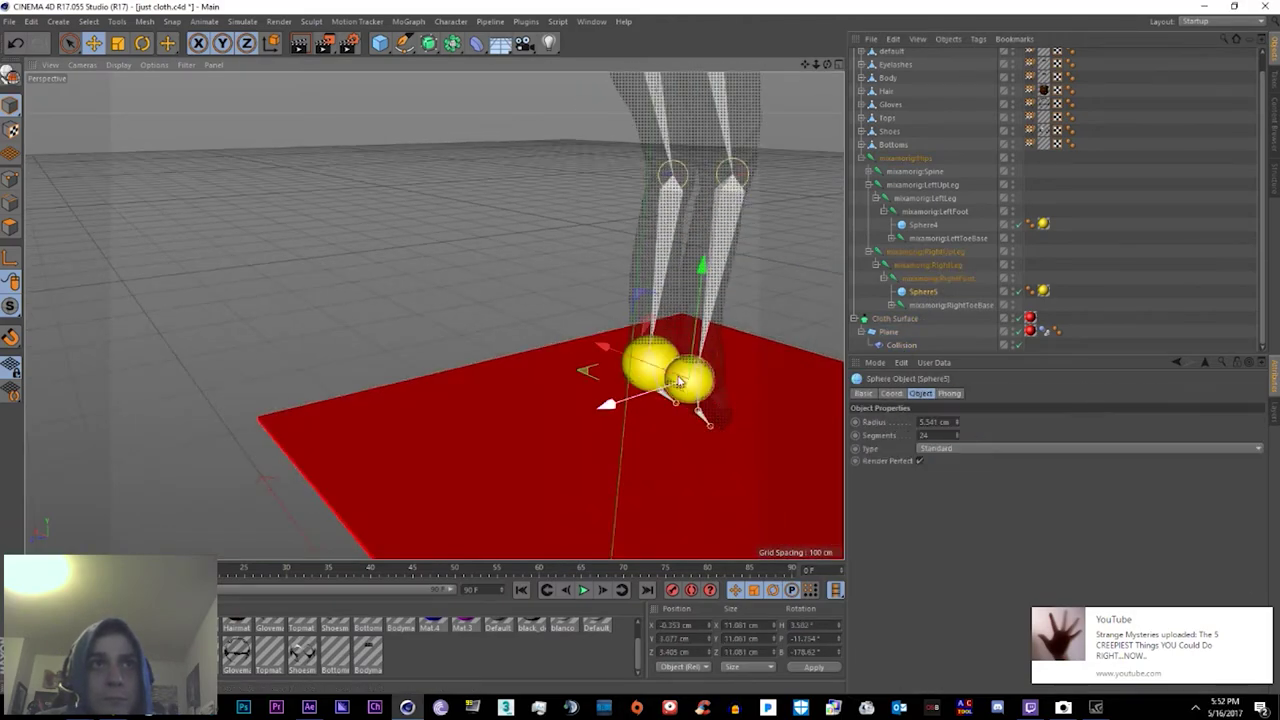
pyautogui.click(641, 375)
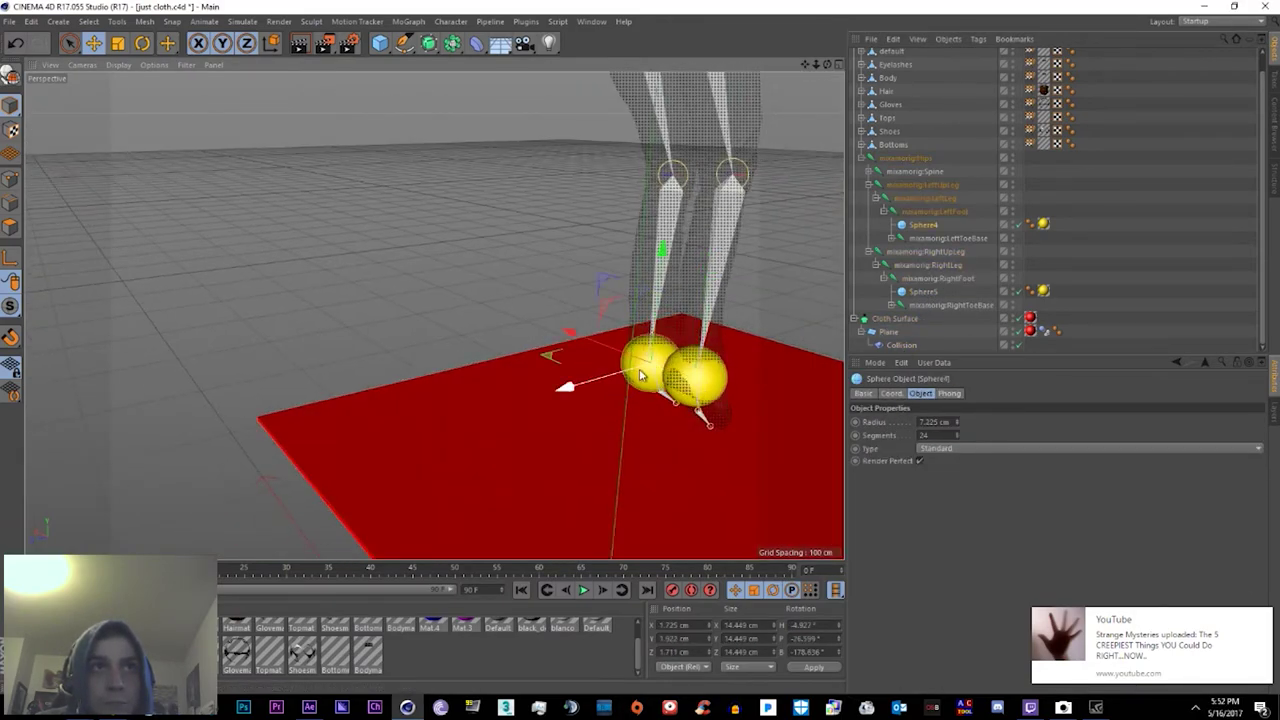
pyautogui.keyDown('alt'); pyautogui.moveTo(641, 375); pyautogui.dragTo(787, 253); pyautogui.keyUp('alt')
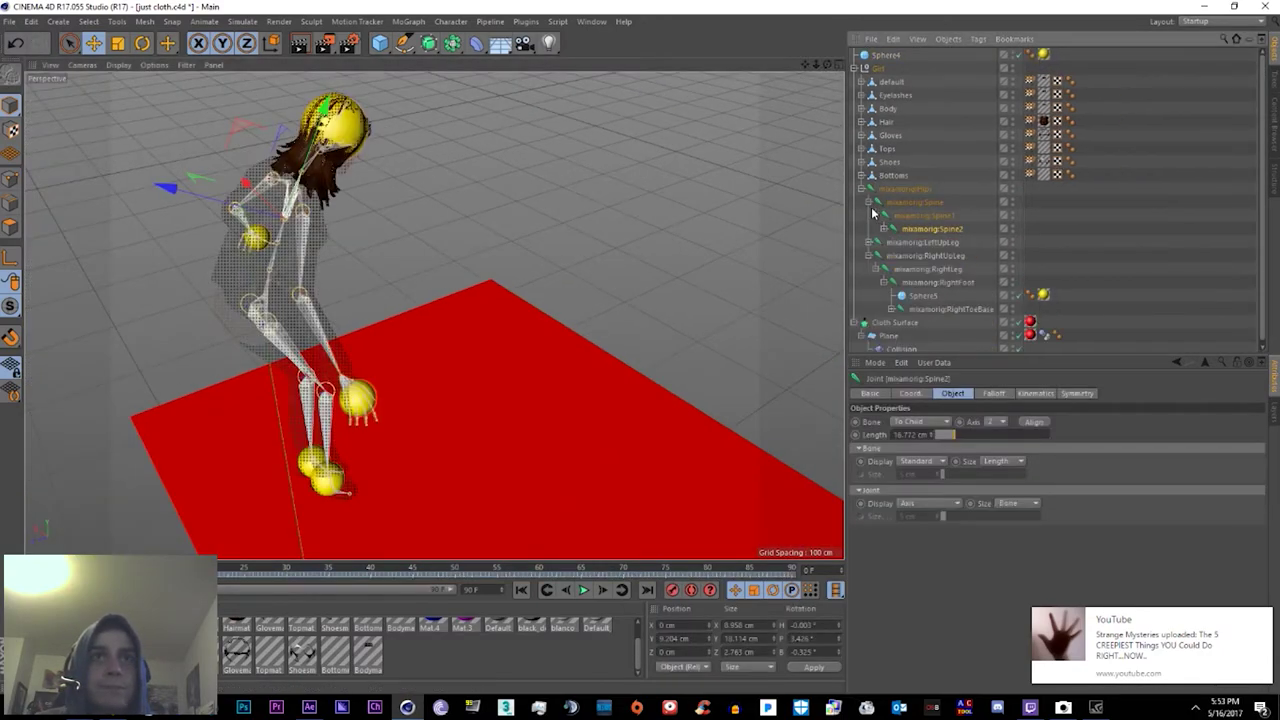
# Step: Parent Sphere6 under mixamorig:Hips and move it down onto the character's hips
pyautogui.click(869, 201)
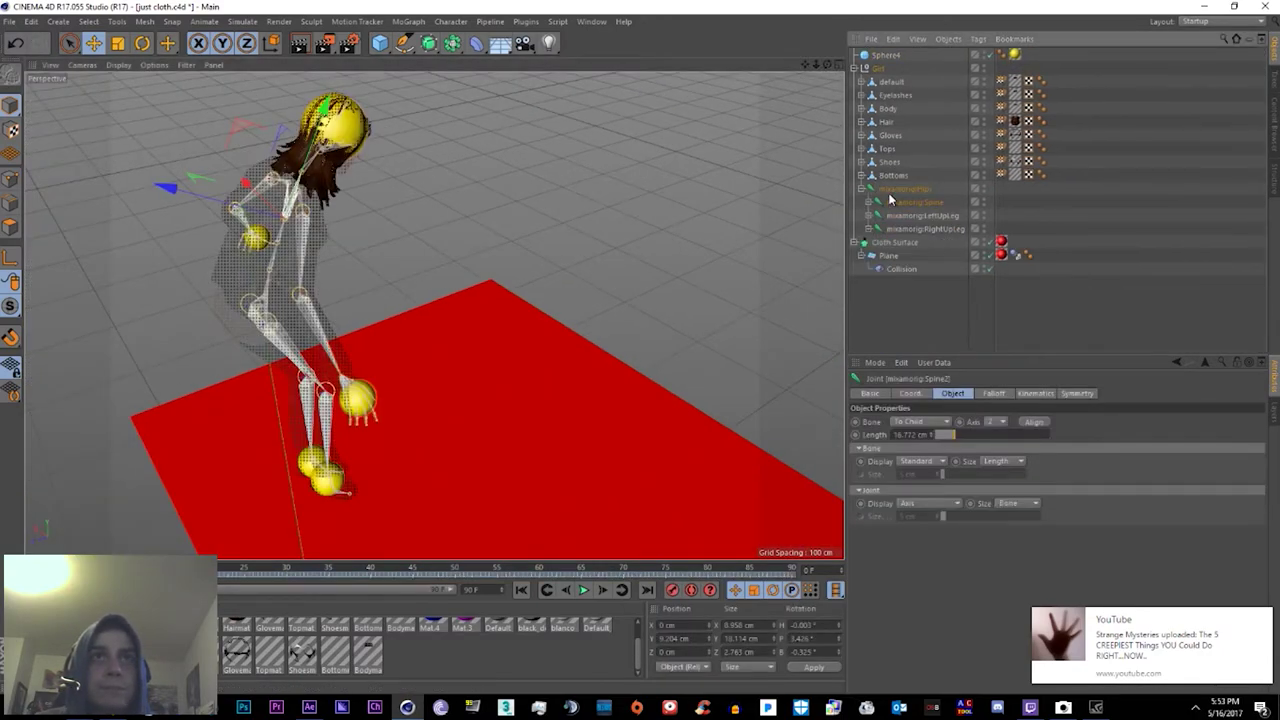
pyautogui.moveTo(889, 200); pyautogui.dragTo(889, 195)
pyautogui.click(898, 270)
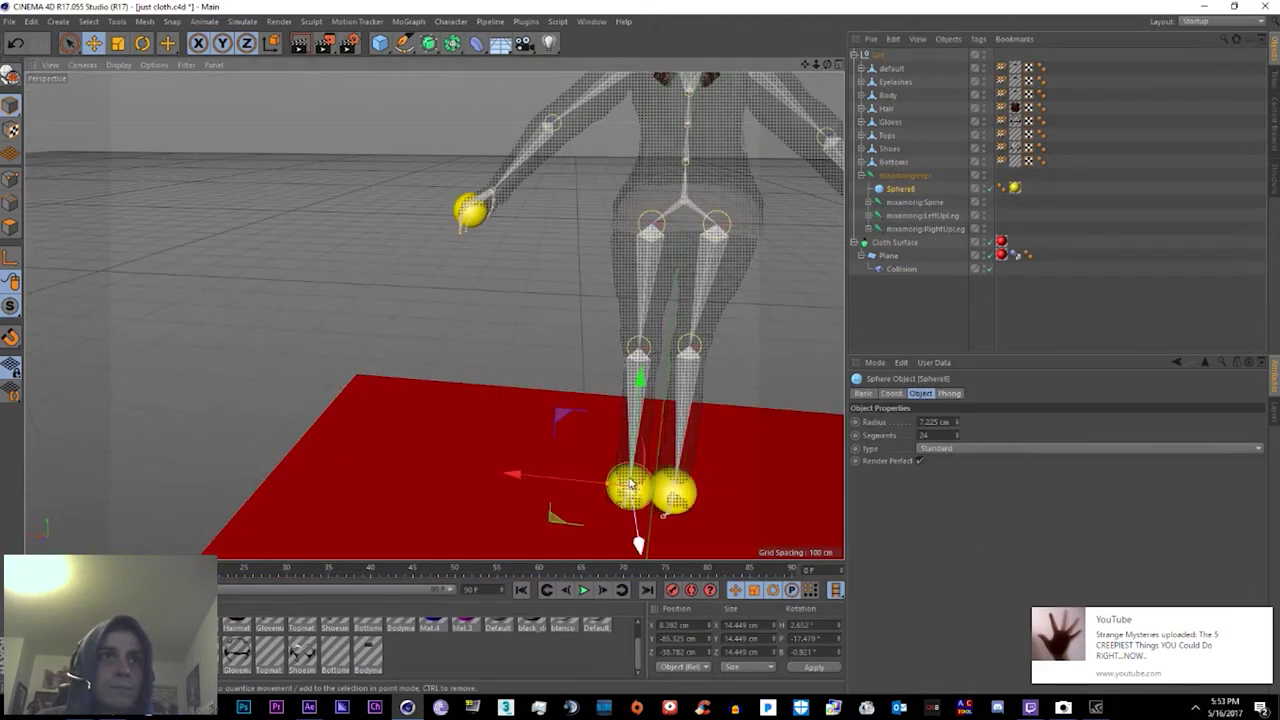
pyautogui.moveTo(660, 100); pyautogui.dragTo(735, 240)
# Step: Duplicate it as Sphere7 under mixamorig:Hips, list both as colliders, and play the cloth simulation
pyautogui.hotkey('ctrl', 'c')
pyautogui.hotkey('ctrl', 'v')
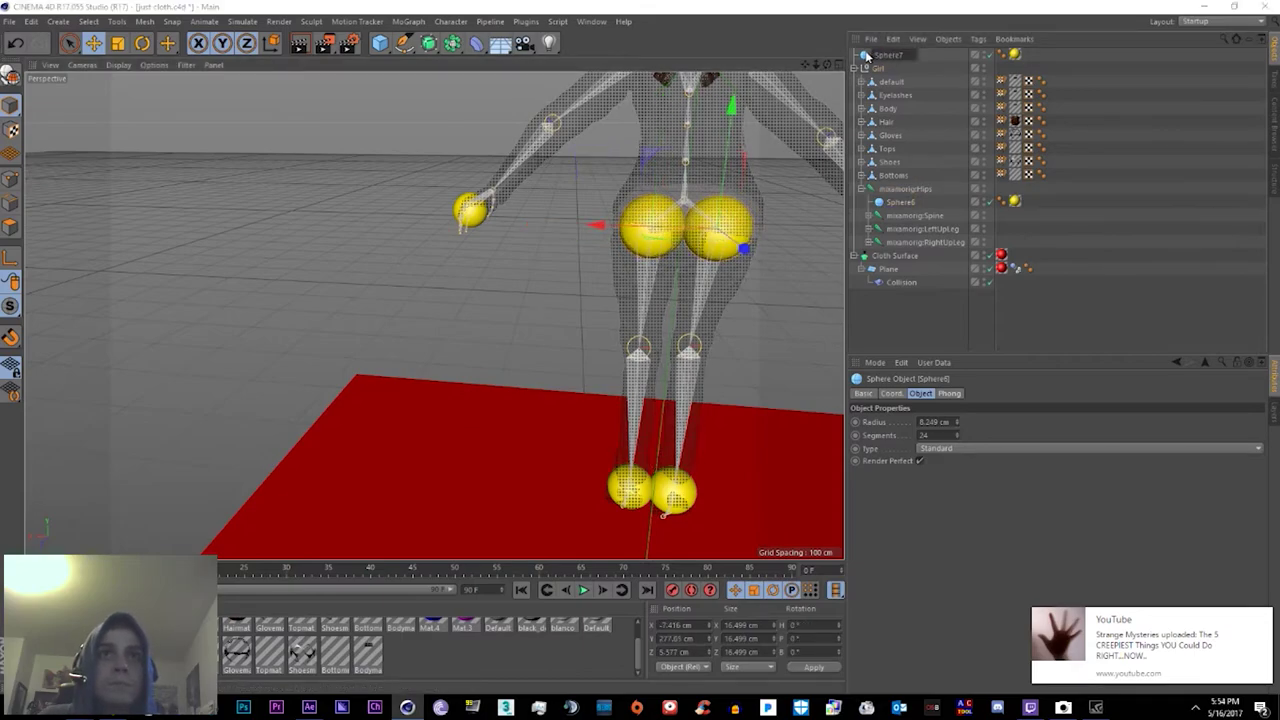
pyautogui.moveTo(885, 54); pyautogui.dragTo(900, 188)
pyautogui.click(900, 282)
pyautogui.scroll(-5, 569, 303)
pyautogui.press('F8')
pyautogui.keyDown('alt'); pyautogui.moveTo(569, 303); pyautogui.dragTo(724, 340); pyautogui.keyUp('alt')
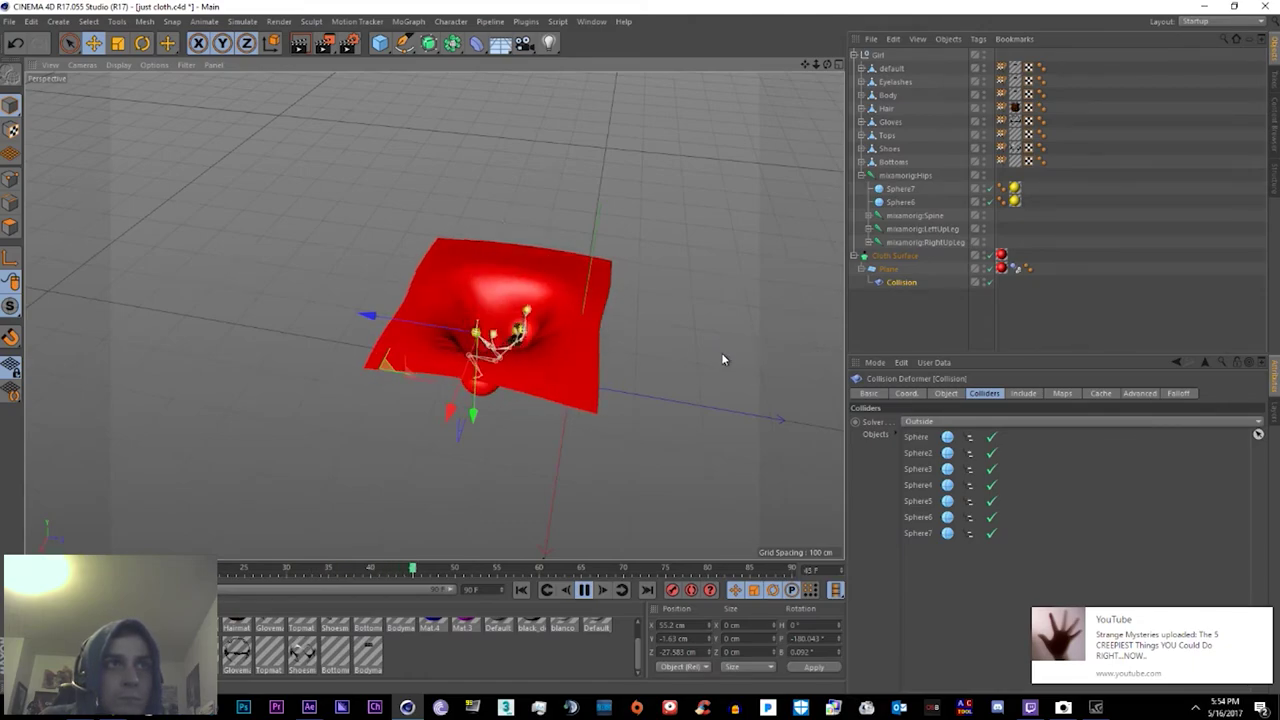
# Step: Stop playback once the cloth catches the character, return to the first frame, and select the cloth Plane
pyautogui.press('F8')
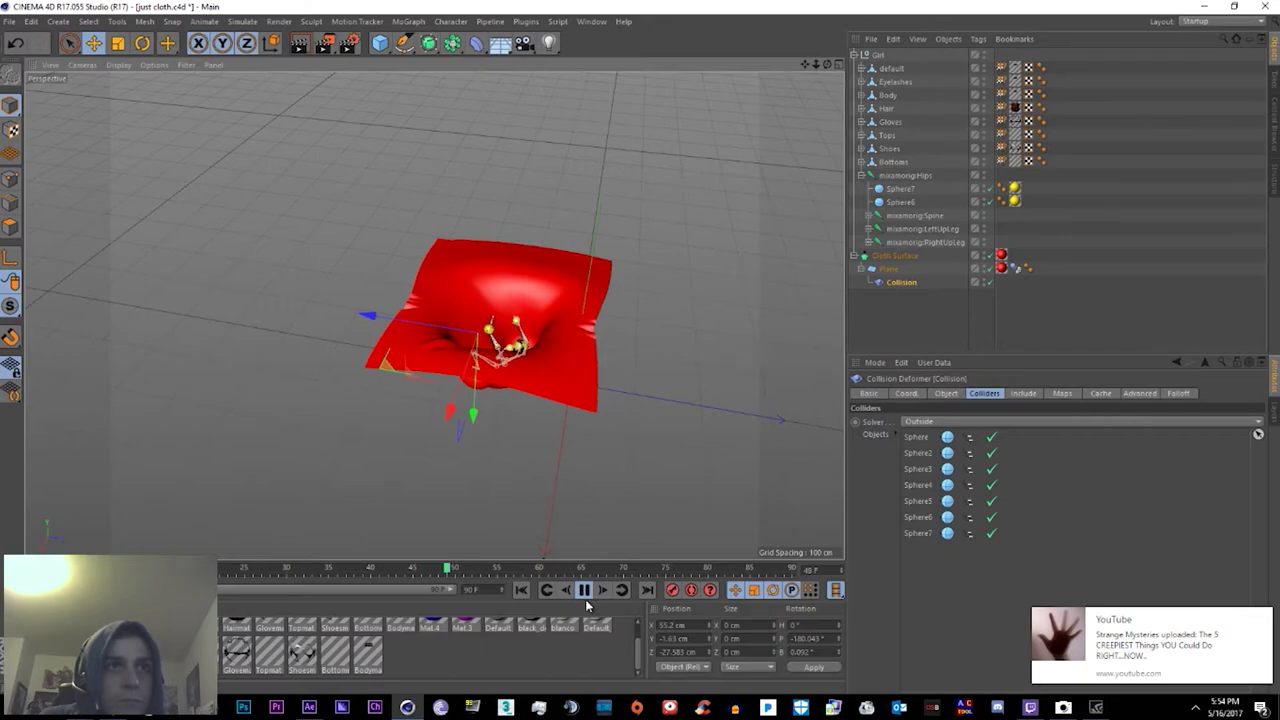
pyautogui.keyDown('alt'); pyautogui.moveTo(706, 368); pyautogui.dragTo(438, 370); pyautogui.keyUp('alt')
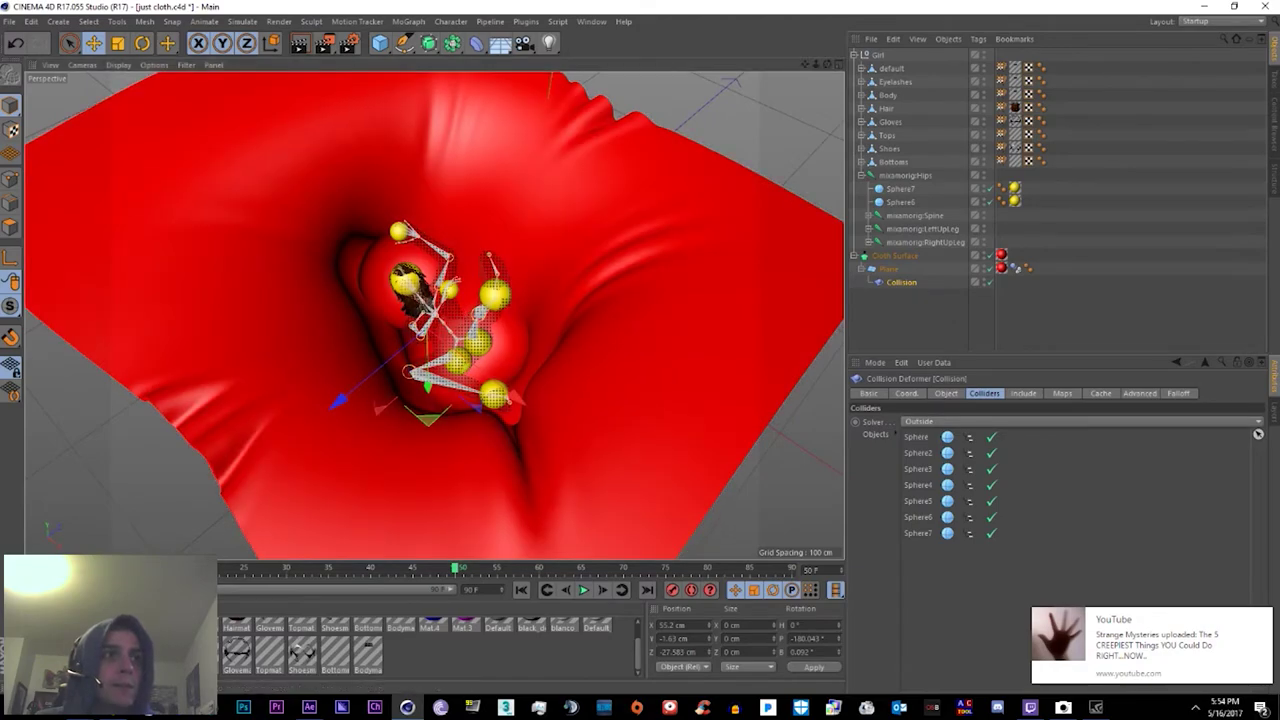
pyautogui.hotkey('shift', 'f')
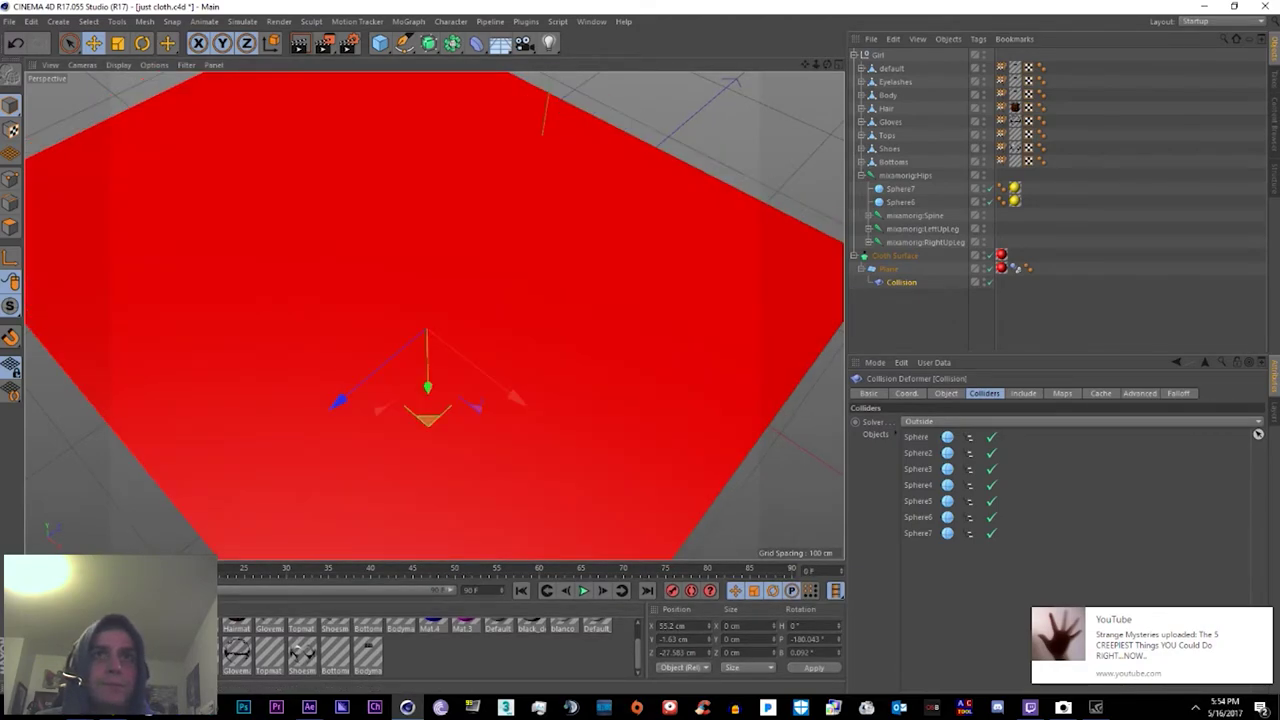
pyautogui.click(886, 269)
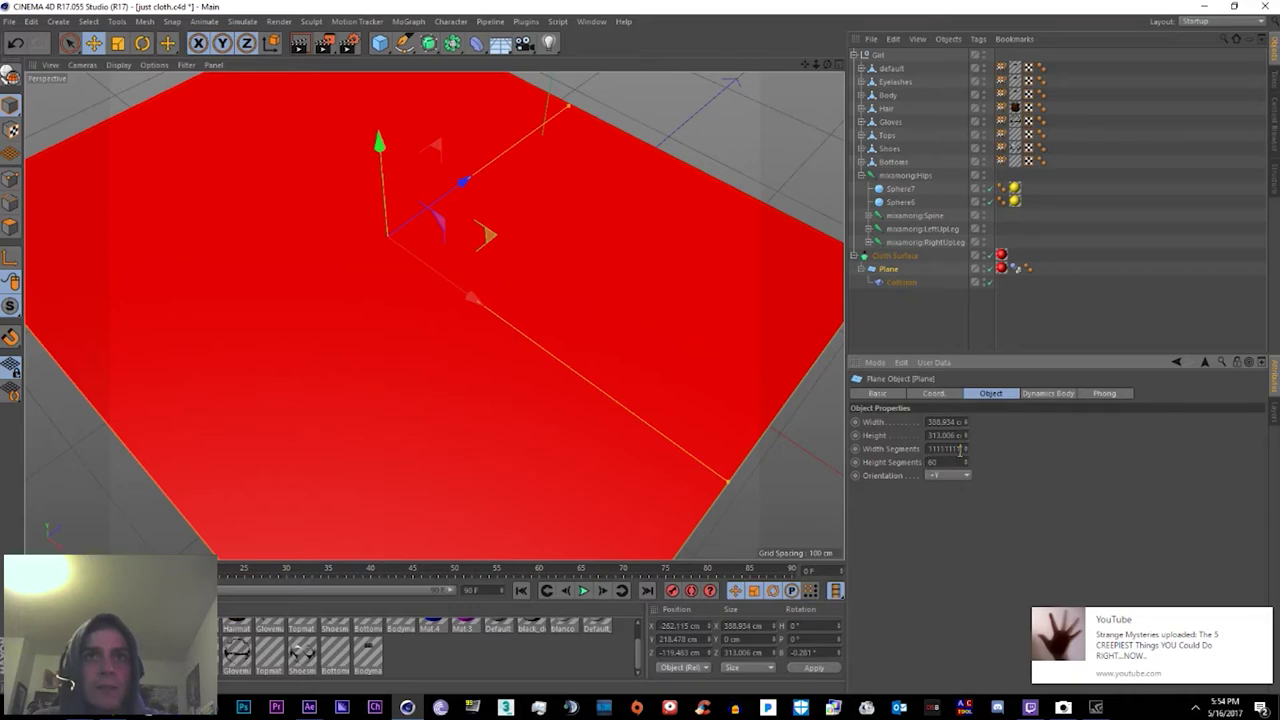
# Step: Enter the cloth Plane's new segment count and review the replayed catch from several angles
pyautogui.write('10')
pyautogui.press('Return')
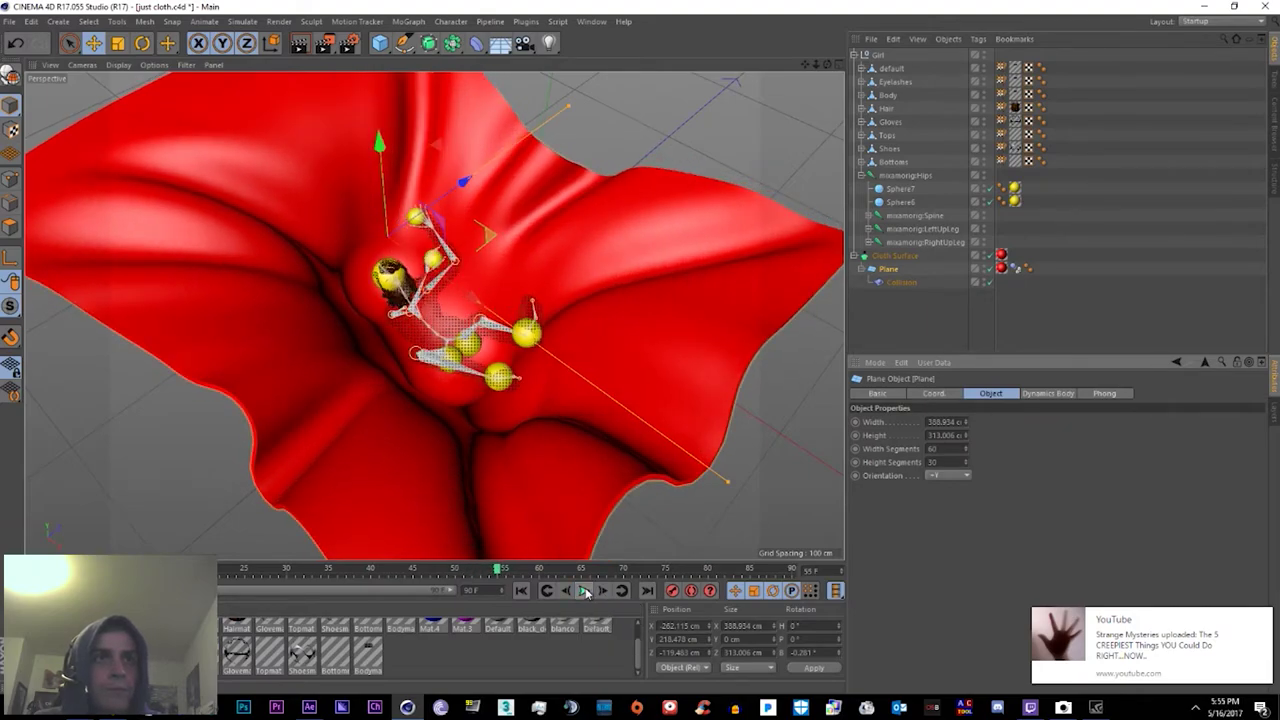
pyautogui.click(585, 591)
pyautogui.keyDown('alt'); pyautogui.moveTo(585, 369); pyautogui.dragTo(453, 400); pyautogui.keyUp('alt')
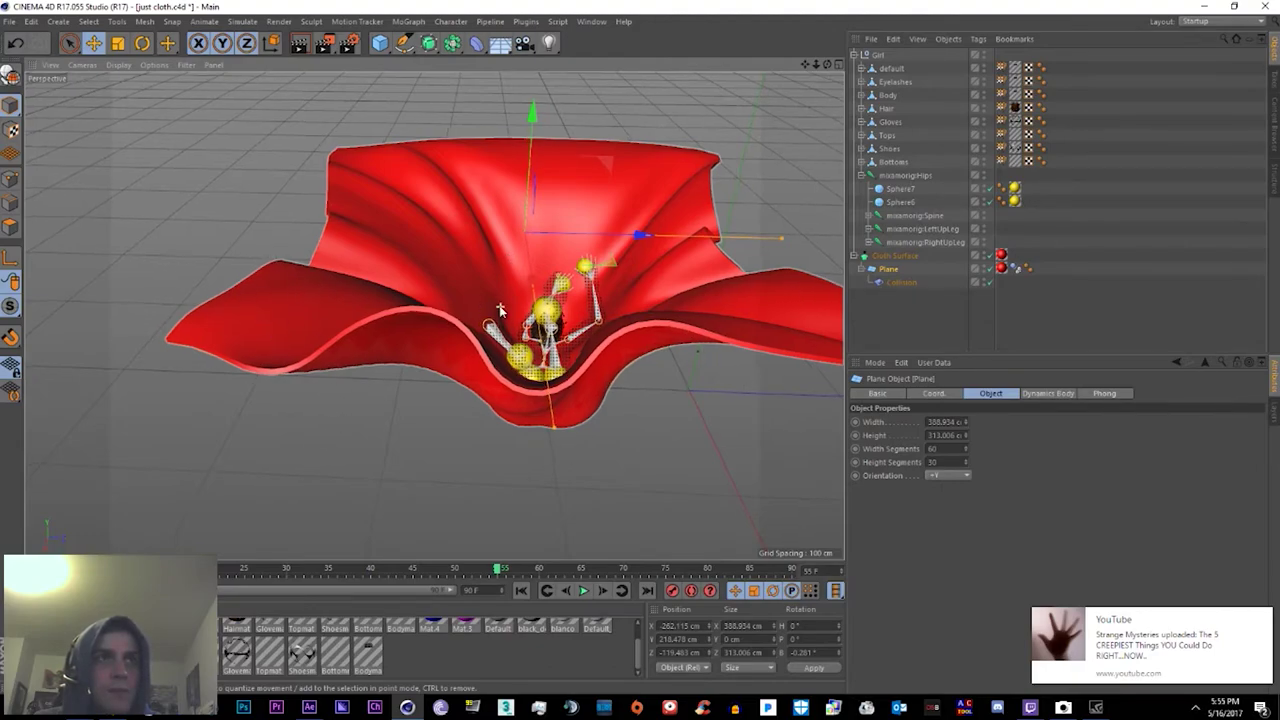
pyautogui.keyDown('alt'); pyautogui.moveTo(549, 270); pyautogui.dragTo(507, 266); pyautogui.keyUp('alt')
pyautogui.keyDown('alt'); pyautogui.moveTo(625, 342); pyautogui.dragTo(638, 189); pyautogui.keyUp('alt')
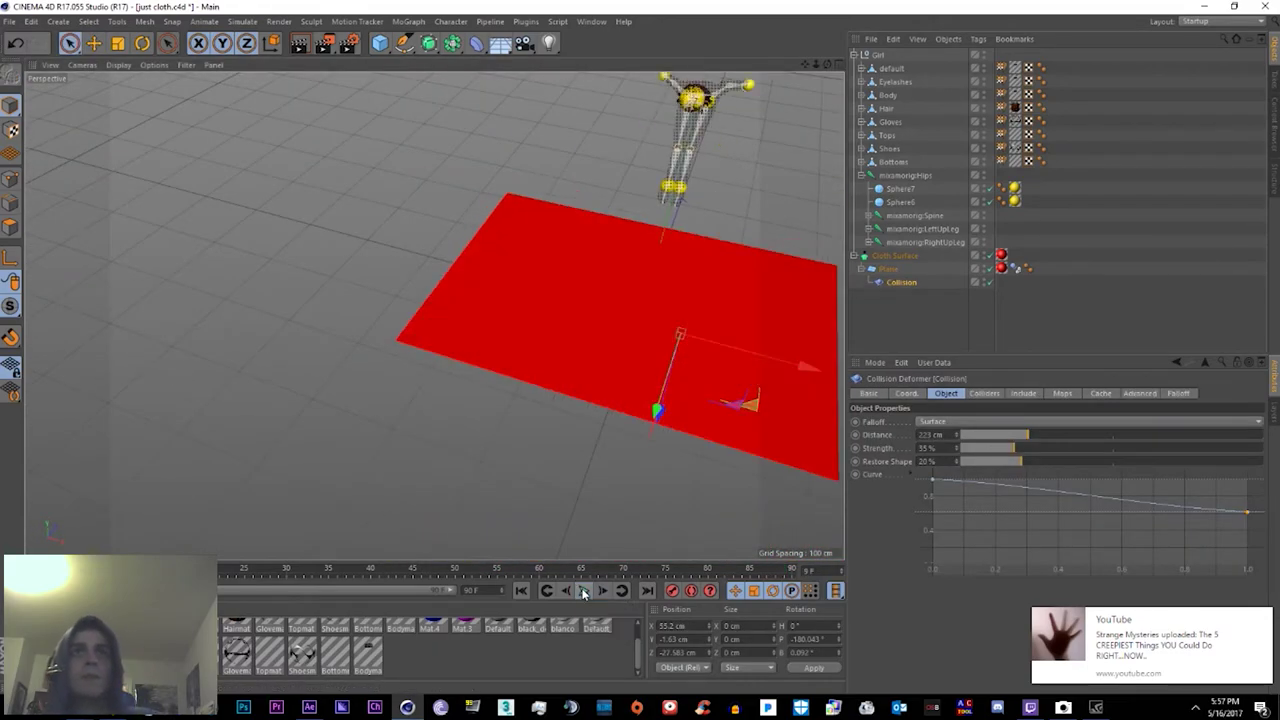
# Step: Collapse the Girl and Cloth Surface hierarchies and orbit to a low side view
pyautogui.click(854, 57)
pyautogui.click(855, 69)
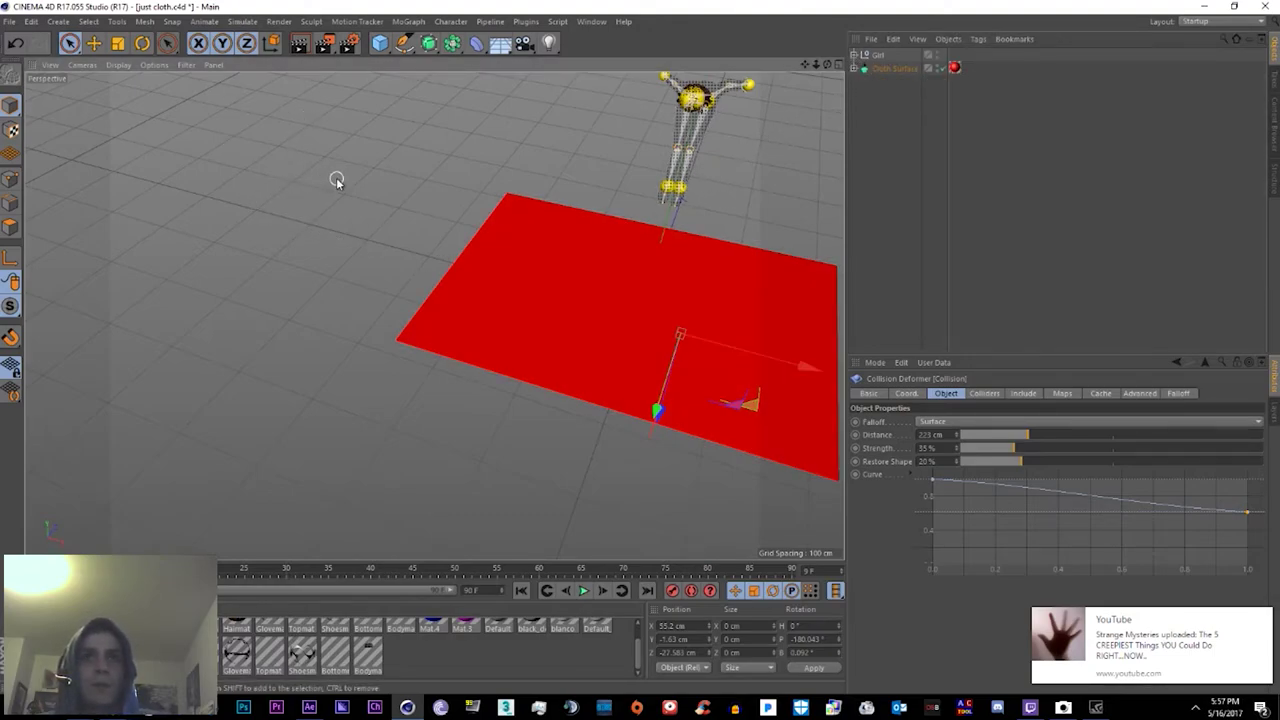
pyautogui.keyDown('alt'); pyautogui.moveTo(336, 180); pyautogui.dragTo(421, 194); pyautogui.keyUp('alt')
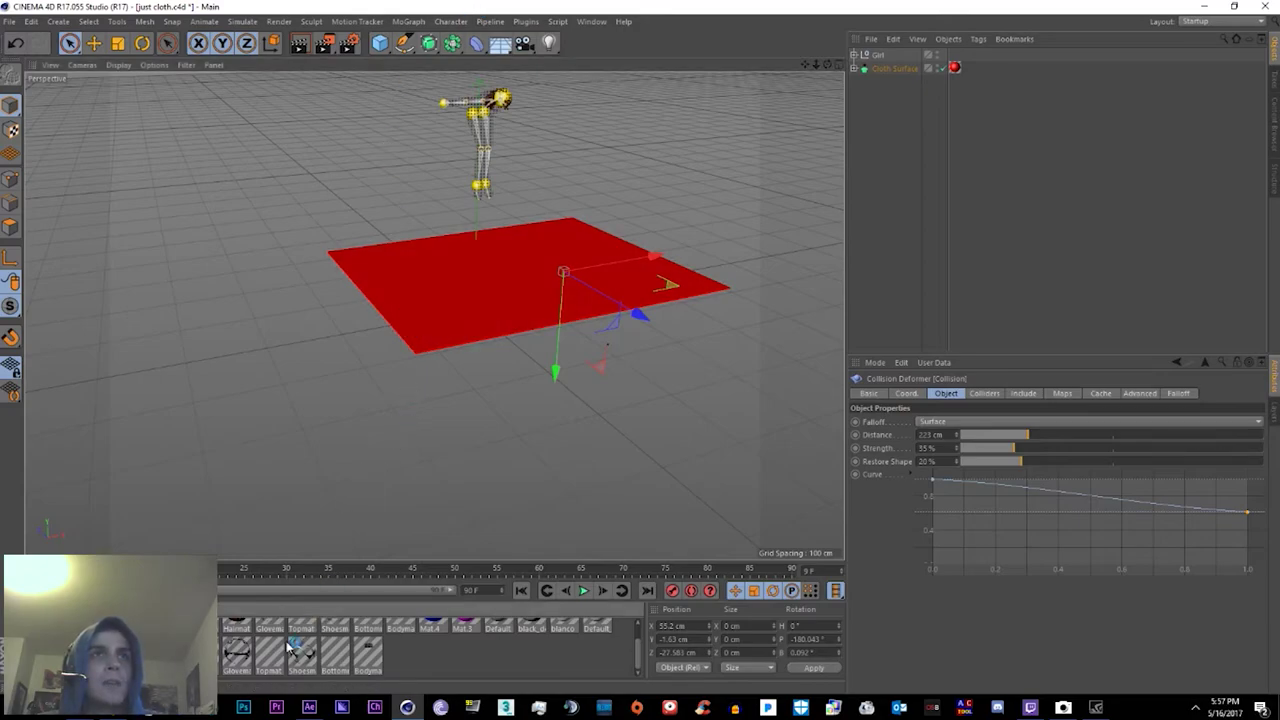
# Step: In the browser's new tab type a string of 1s, then return to Cinema 4D
pyautogui.click(121, 715)
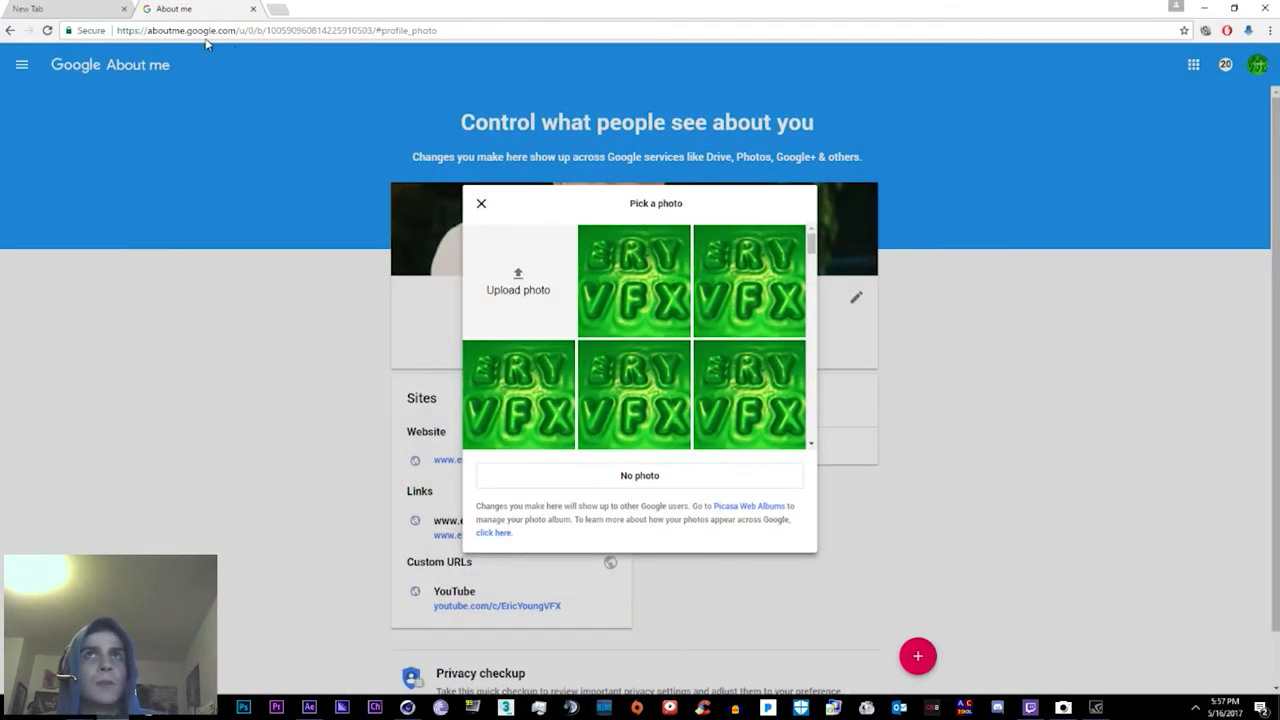
pyautogui.click(64, 10)
pyautogui.write('11111111111111111111111111111111')
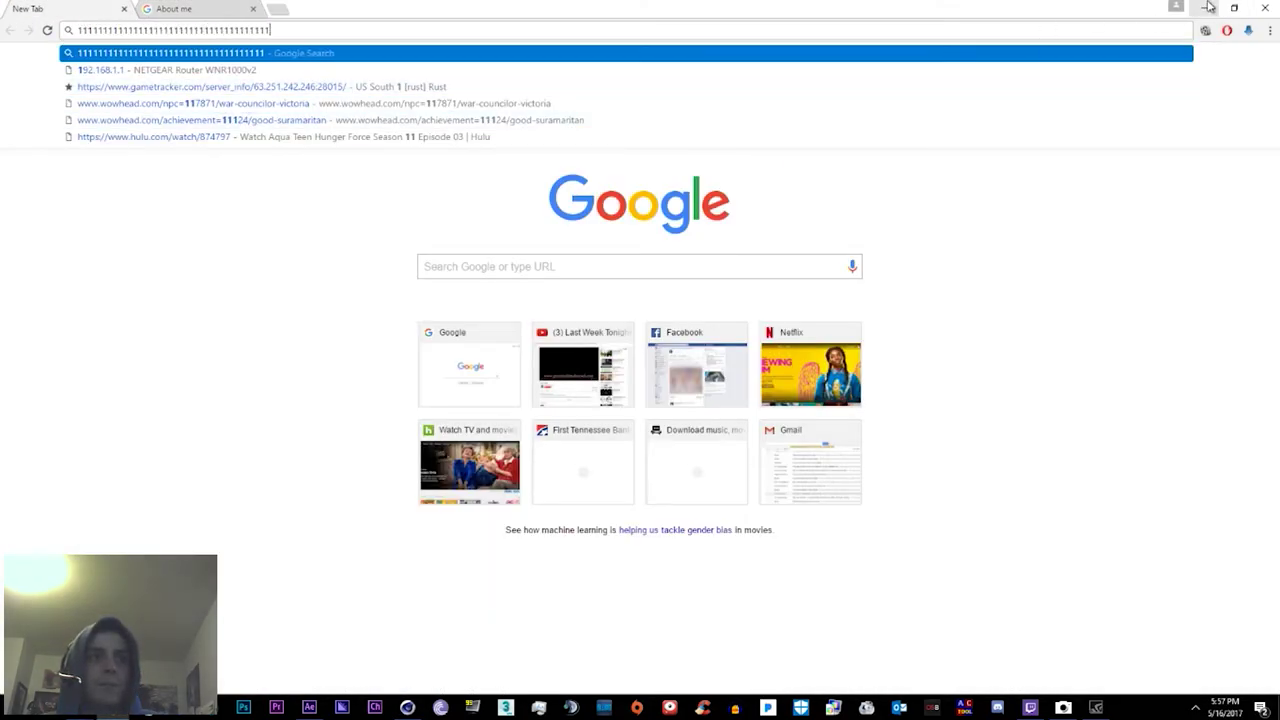
pyautogui.click(1207, 7)
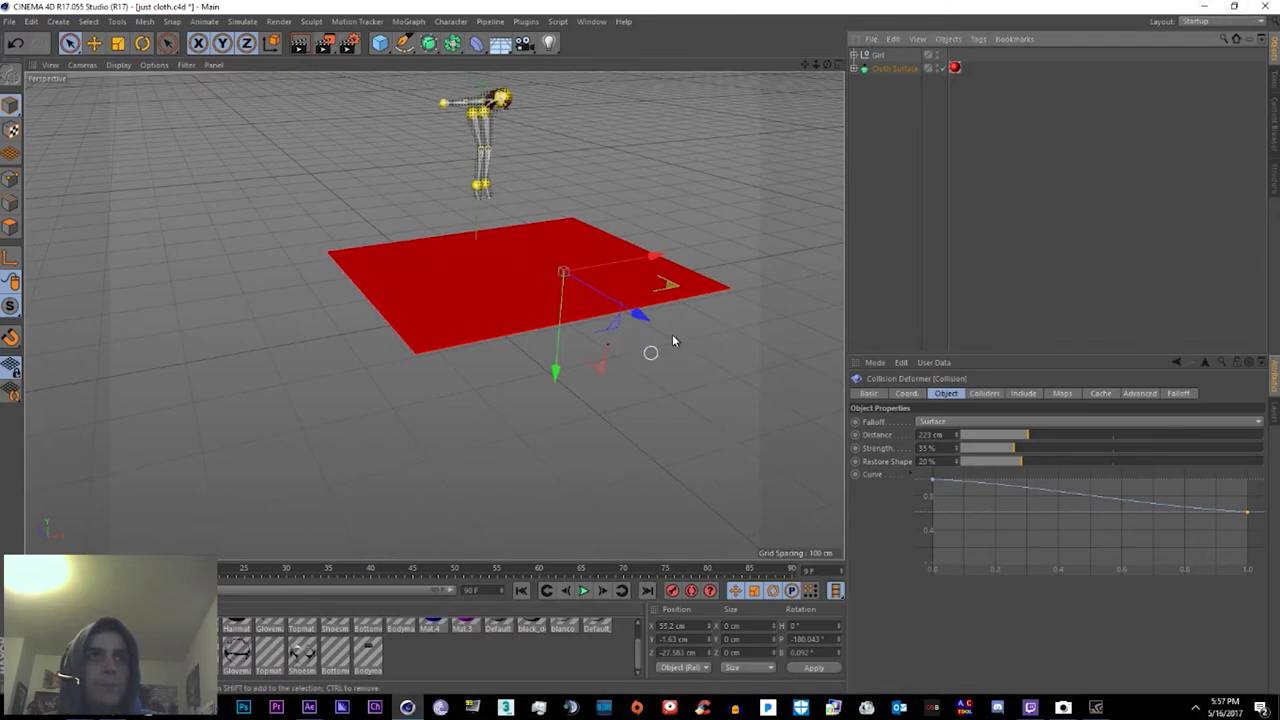
# Step: Select Girl and Cloth Surface together and group them under a new Null
pyautogui.keyDown('alt'); pyautogui.moveTo(672, 341); pyautogui.dragTo(797, 160); pyautogui.keyUp('alt')
pyautogui.keyDown('alt'); pyautogui.moveTo(714, 217); pyautogui.dragTo(605, 258); pyautogui.keyUp('alt')
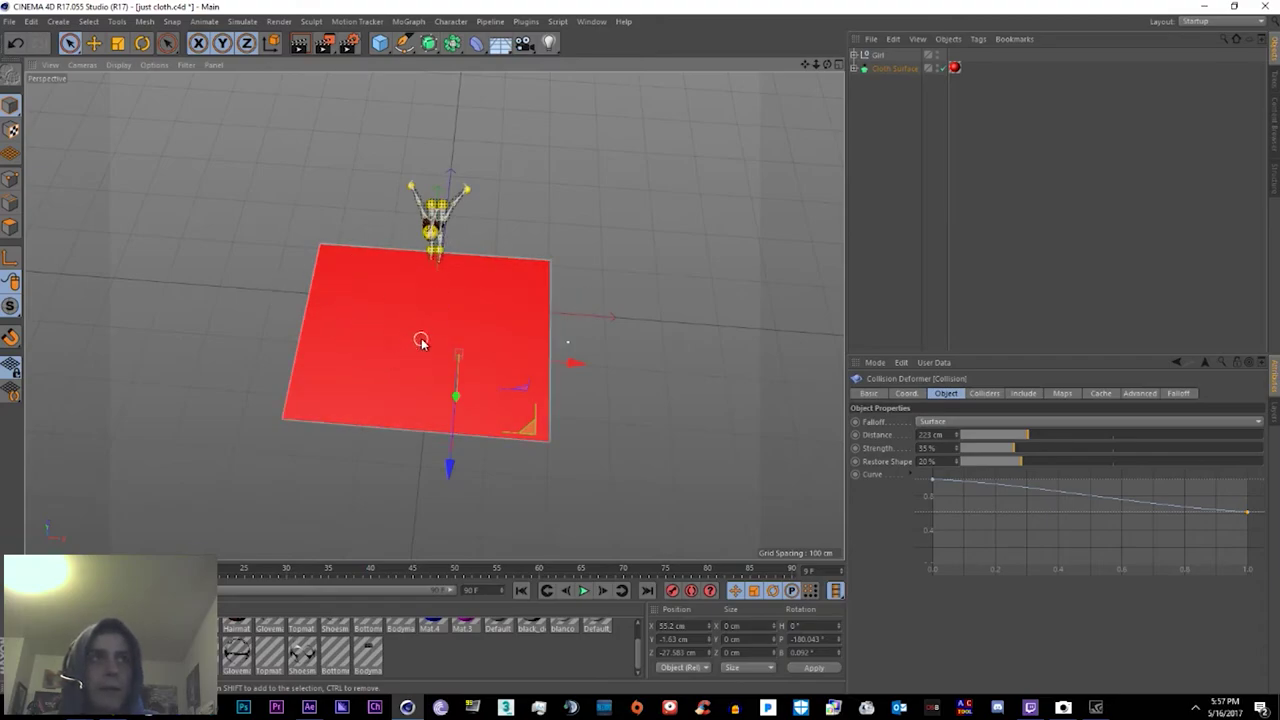
pyautogui.click(873, 71)
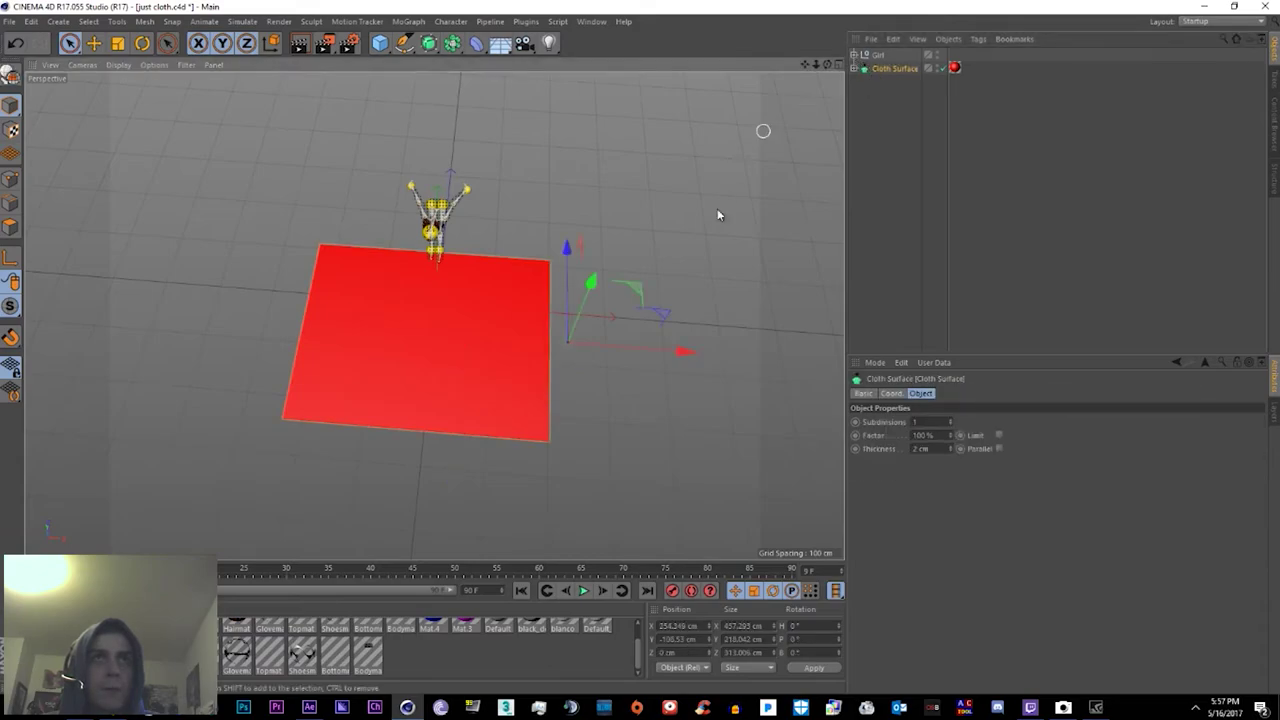
pyautogui.click(877, 56)
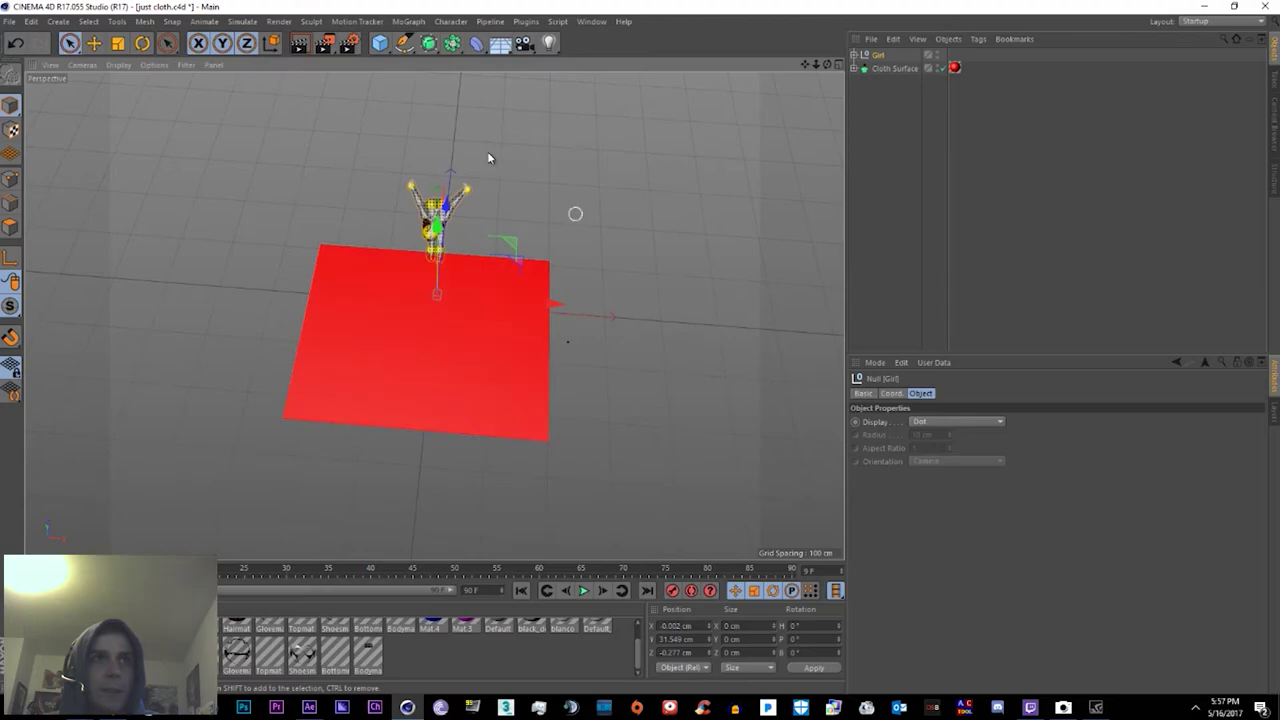
pyautogui.keyDown('alt'); pyautogui.moveTo(428, 408); pyautogui.dragTo(720, 300); pyautogui.keyUp('alt')
pyautogui.keyDown('ctrl'); pyautogui.click(890, 69); pyautogui.keyUp('ctrl')
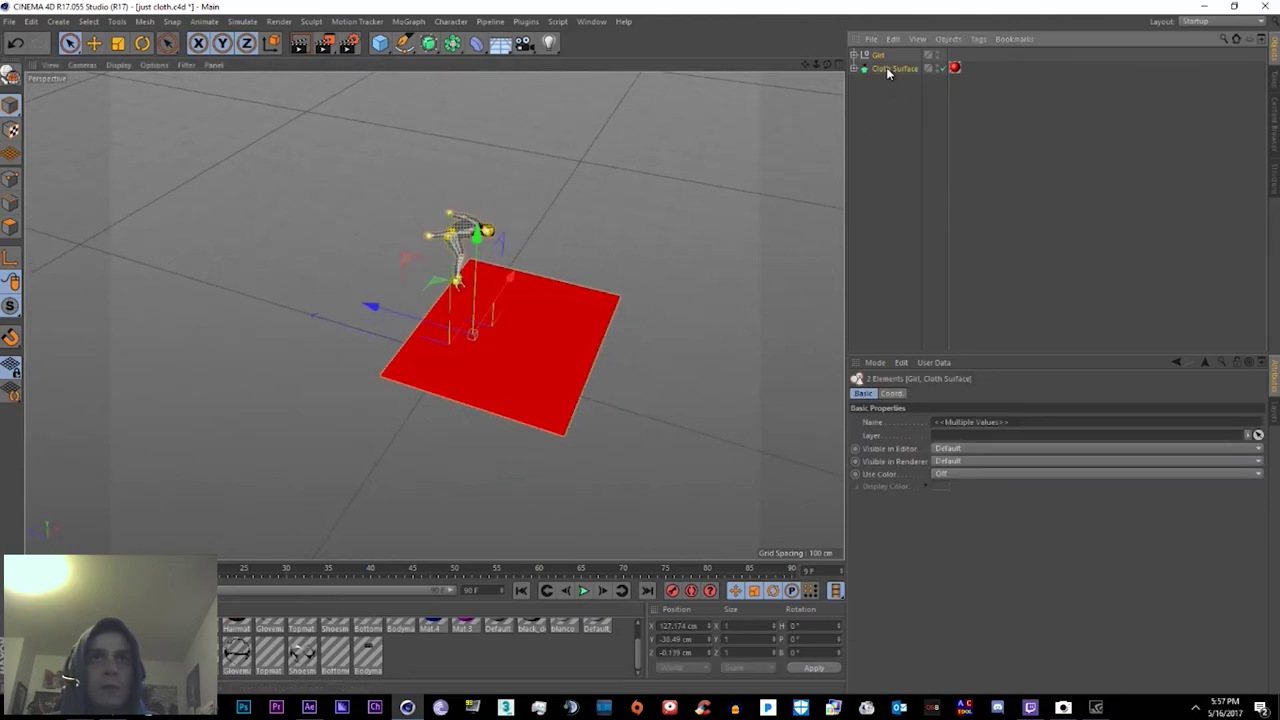
pyautogui.rightClick(890, 69)
pyautogui.click(927, 457)
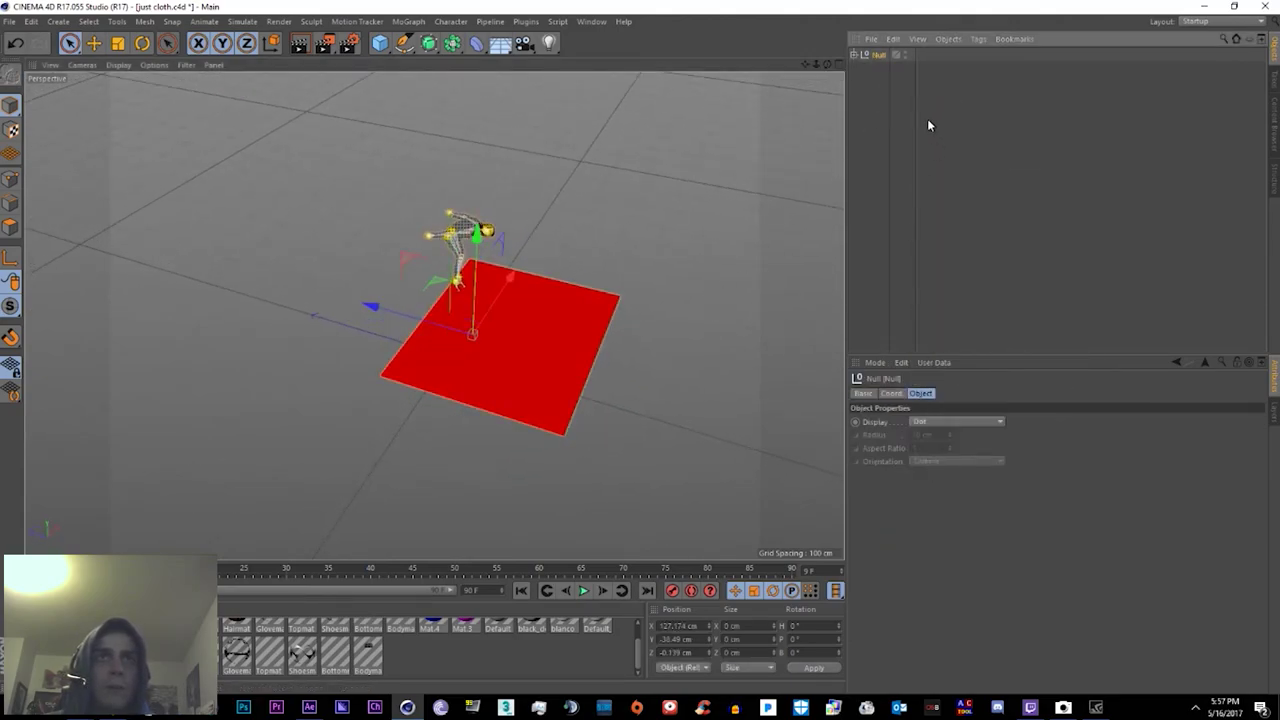
# Step: Rename the new Null to scene
pyautogui.doubleClick(912, 55)
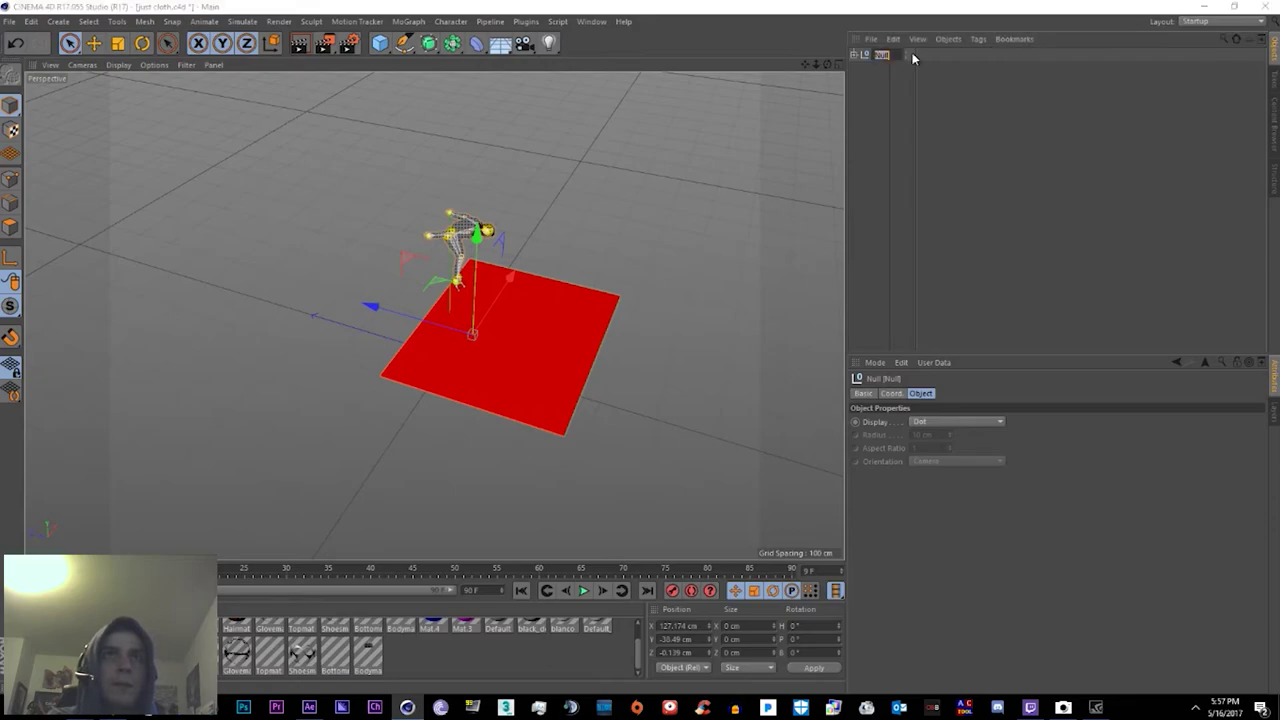
pyautogui.write('scene')
pyautogui.press('Return')
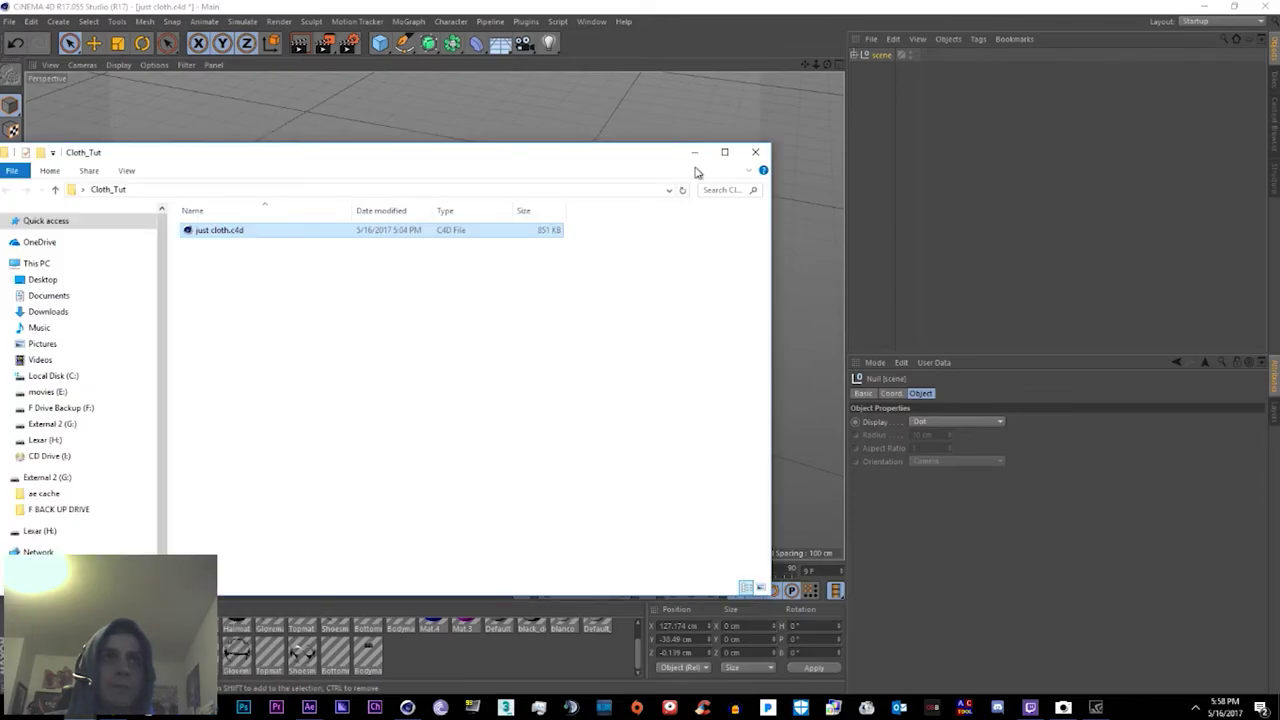
pyautogui.click(695, 152)
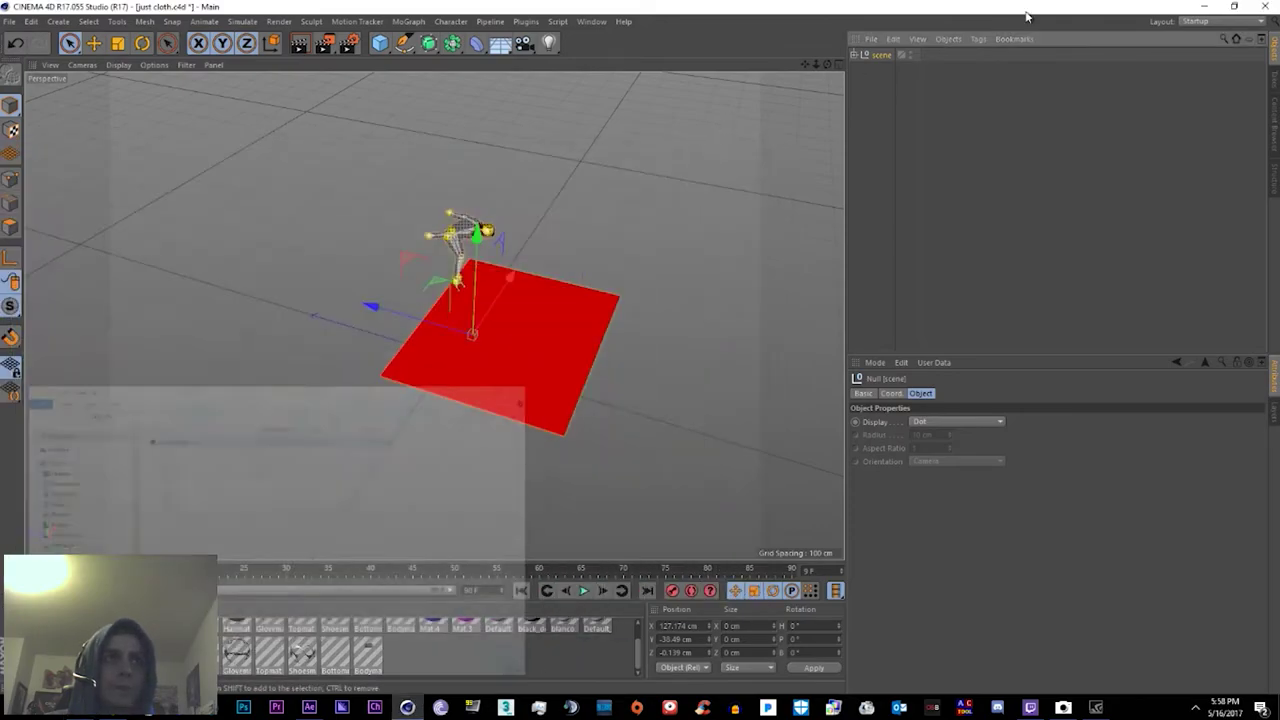
# Step: Open Fuse Animations > Abstract_animations in File Explorer
pyautogui.click(1207, 6)
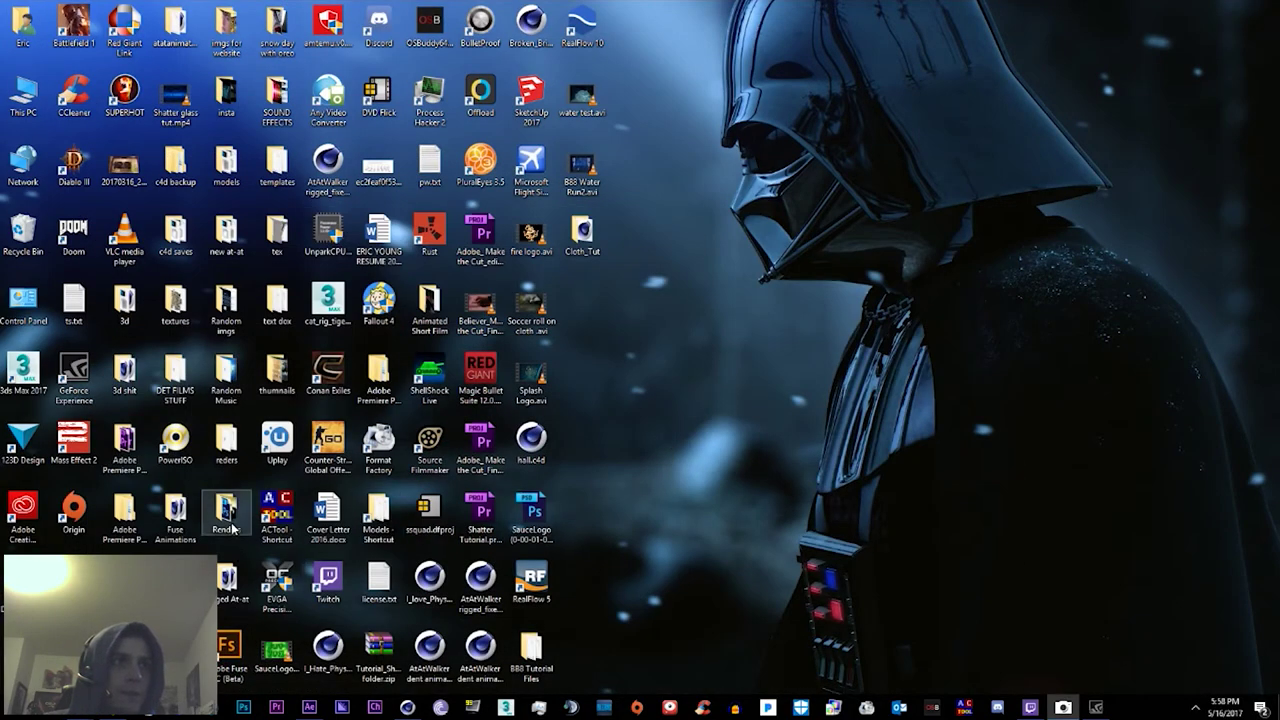
pyautogui.doubleClick(175, 512)
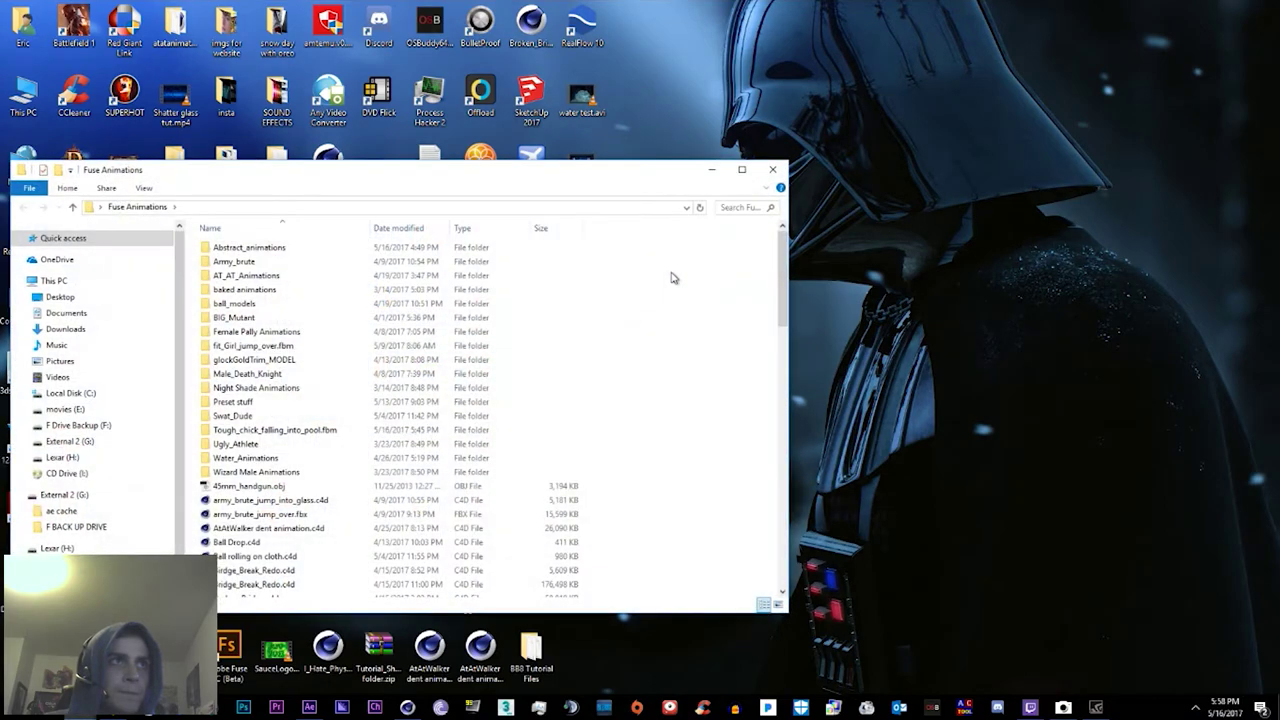
pyautogui.scroll(-1, 450, 338)
pyautogui.scroll(1, 450, 338)
pyautogui.click(245, 250)
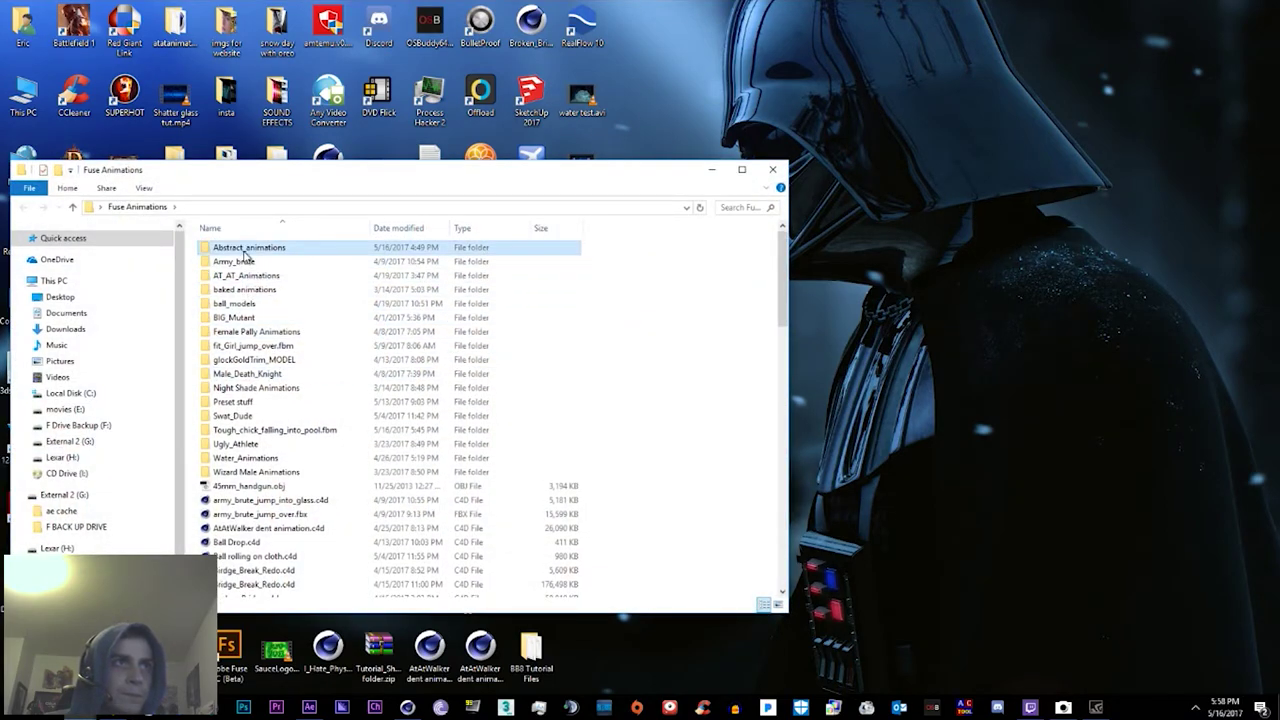
pyautogui.doubleClick(246, 252)
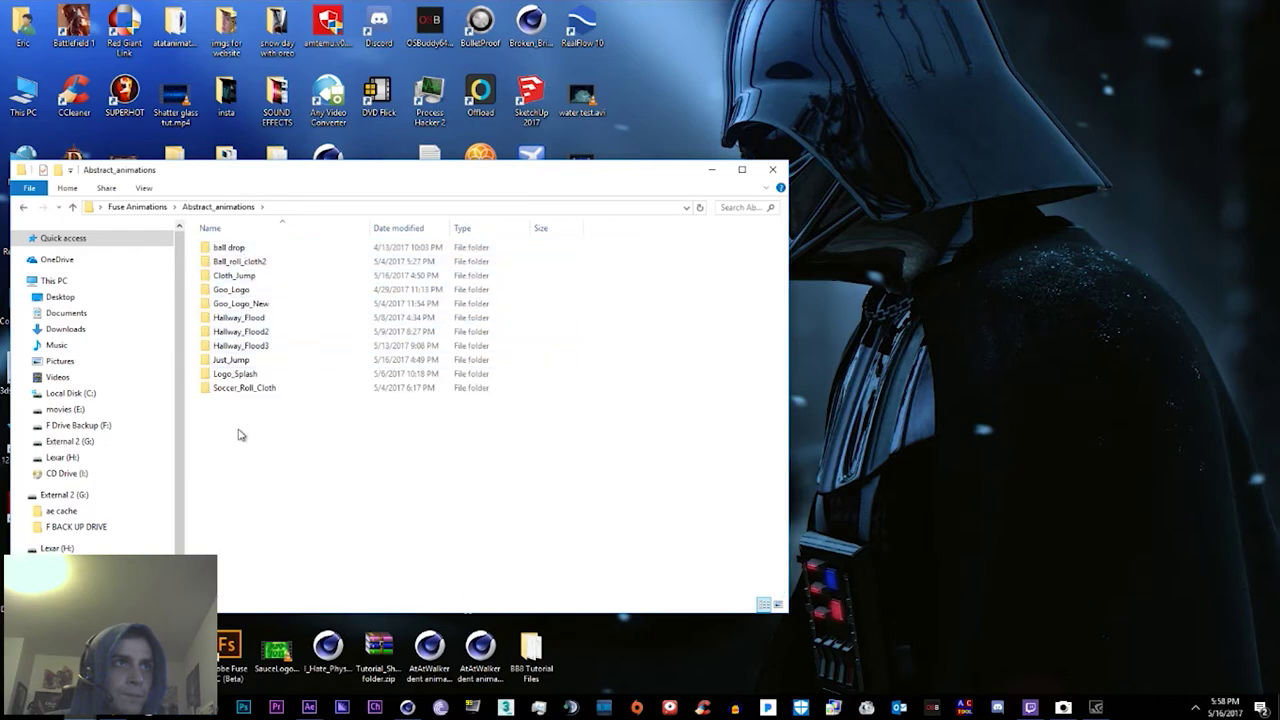
# Step: Delete the Just_Jump folder
pyautogui.rightClick(230, 465)
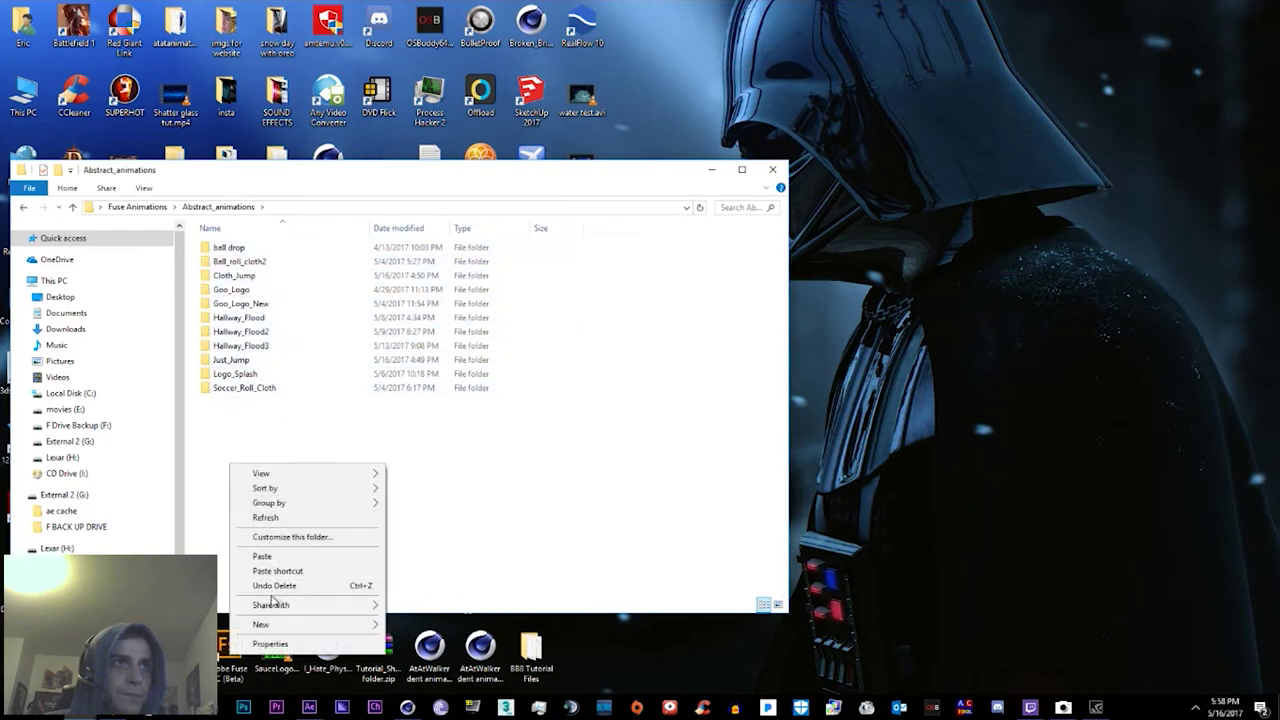
pyautogui.click(252, 361)
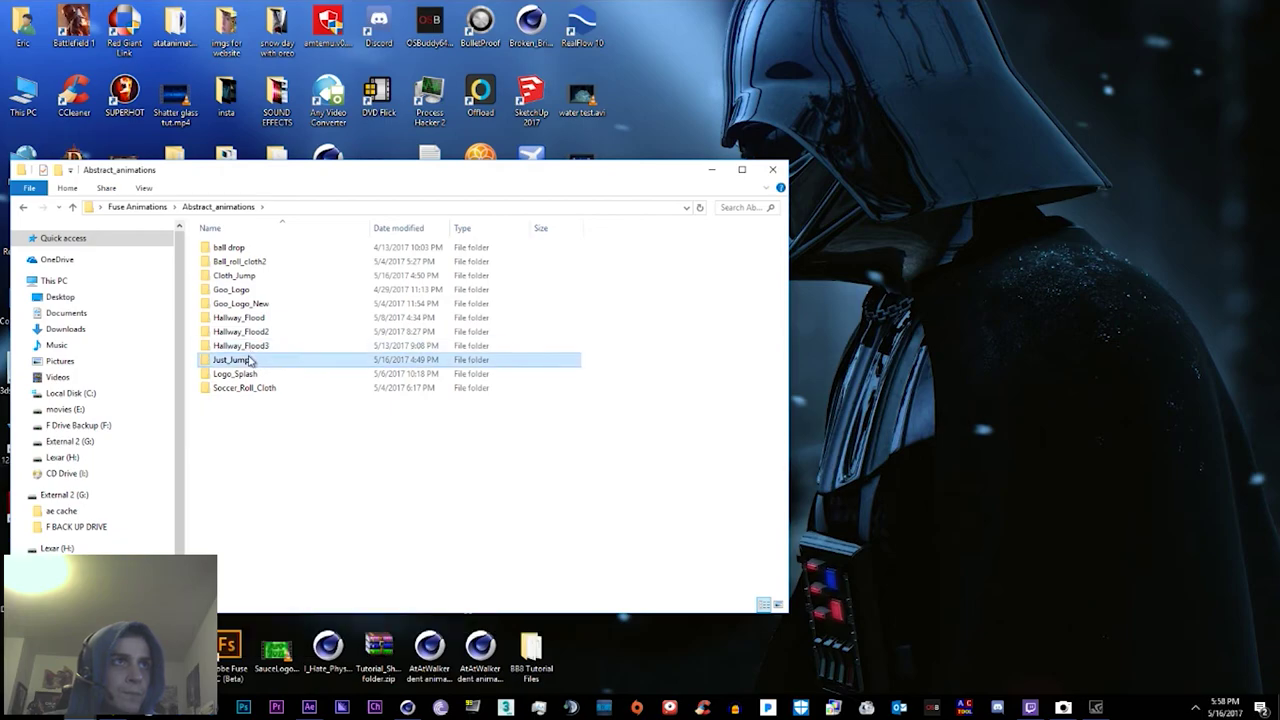
pyautogui.press('Delete')
pyautogui.press('Return')
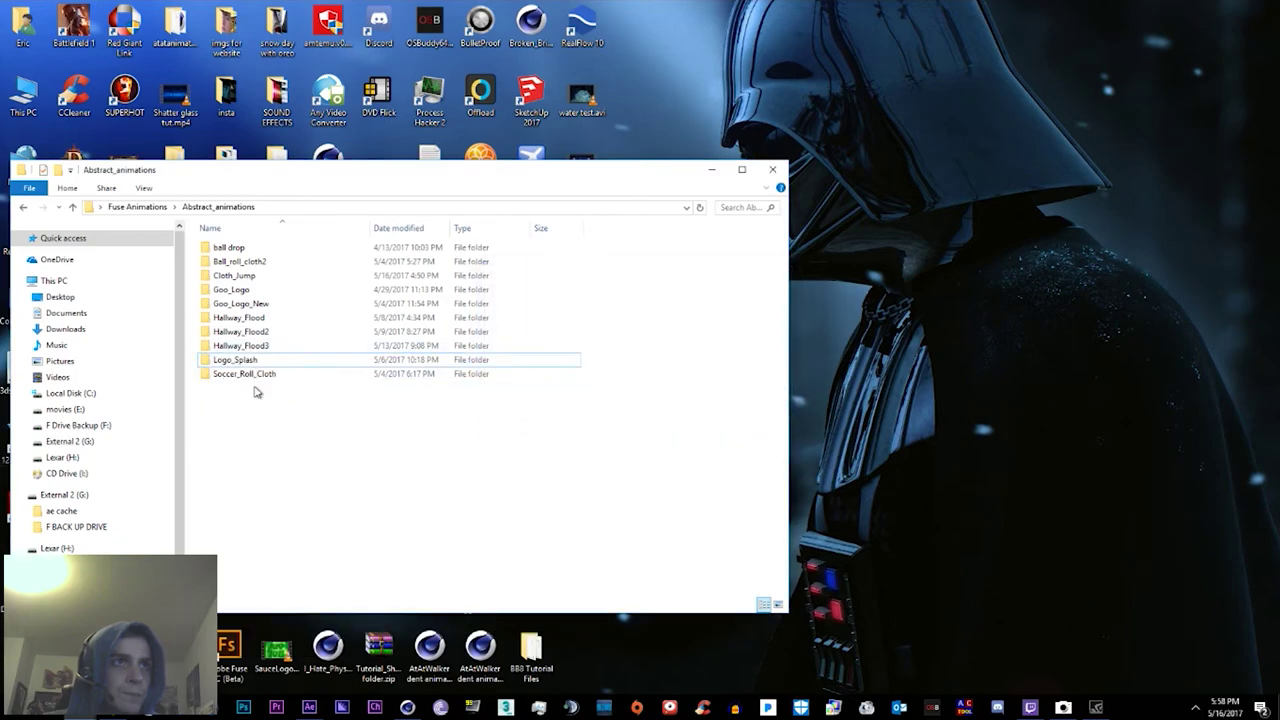
# Step: Create a new folder named Cloth_Jump_2 in Abstract_animations
pyautogui.rightClick(252, 427)
pyautogui.moveTo(314, 580)
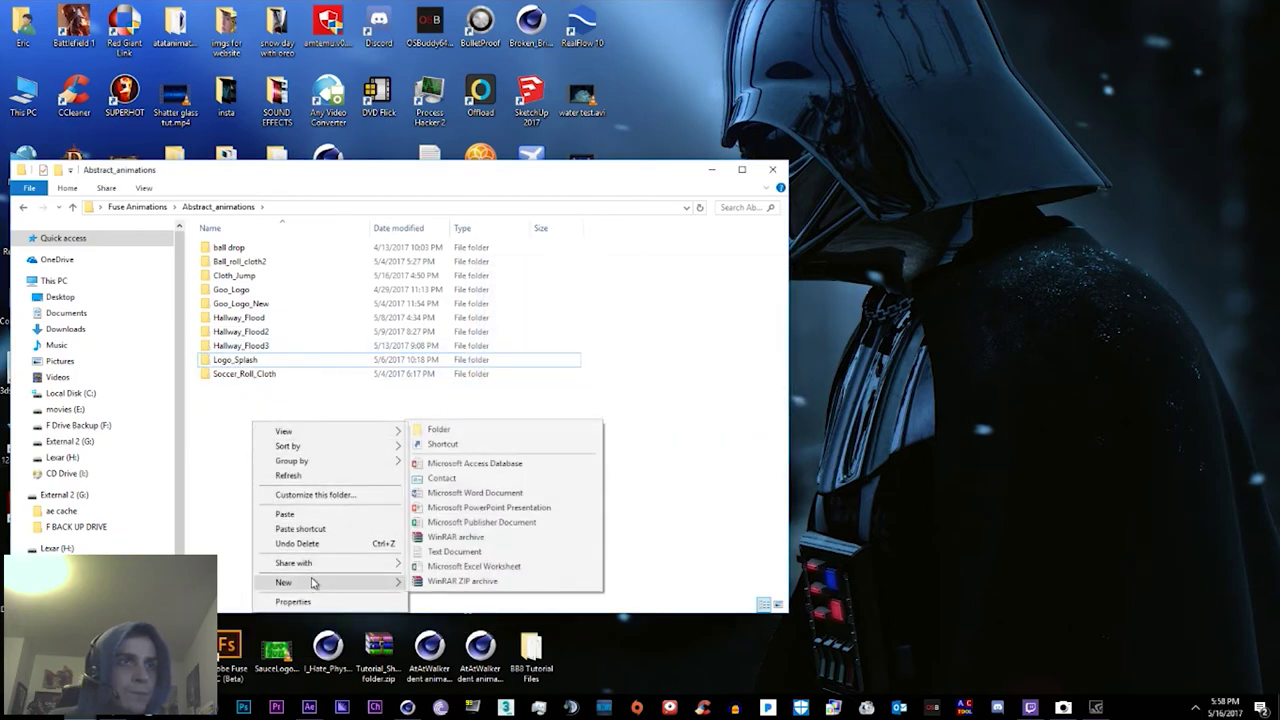
pyautogui.click(486, 434)
pyautogui.press('Menu')
pyautogui.press('Escape')
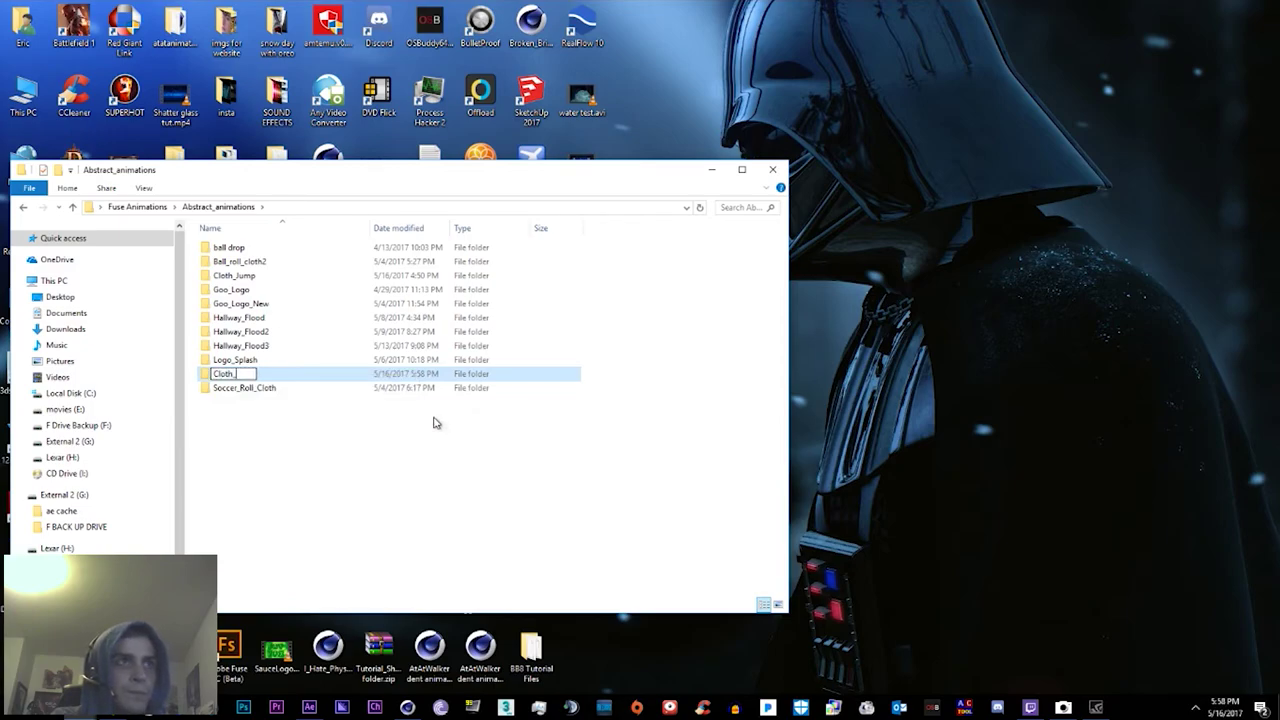
pyautogui.write('Cloth_Jump_2')
pyautogui.press('Return')
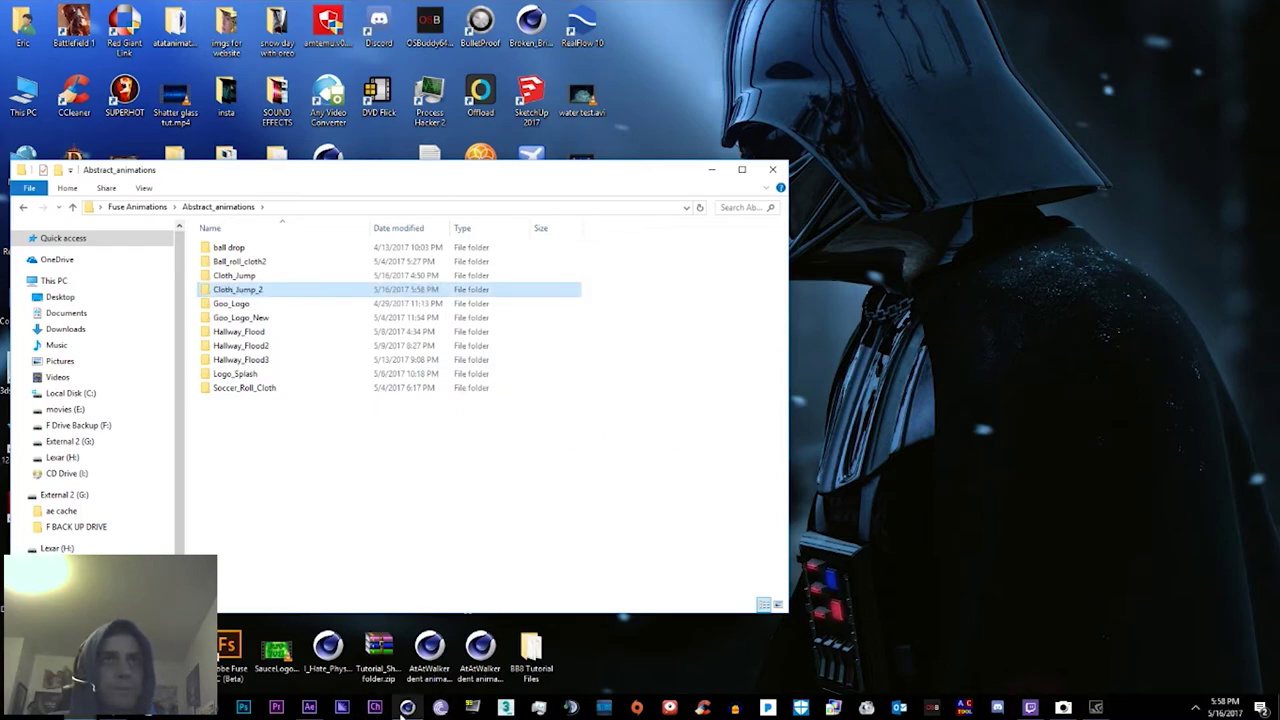
pyautogui.click(407, 707)
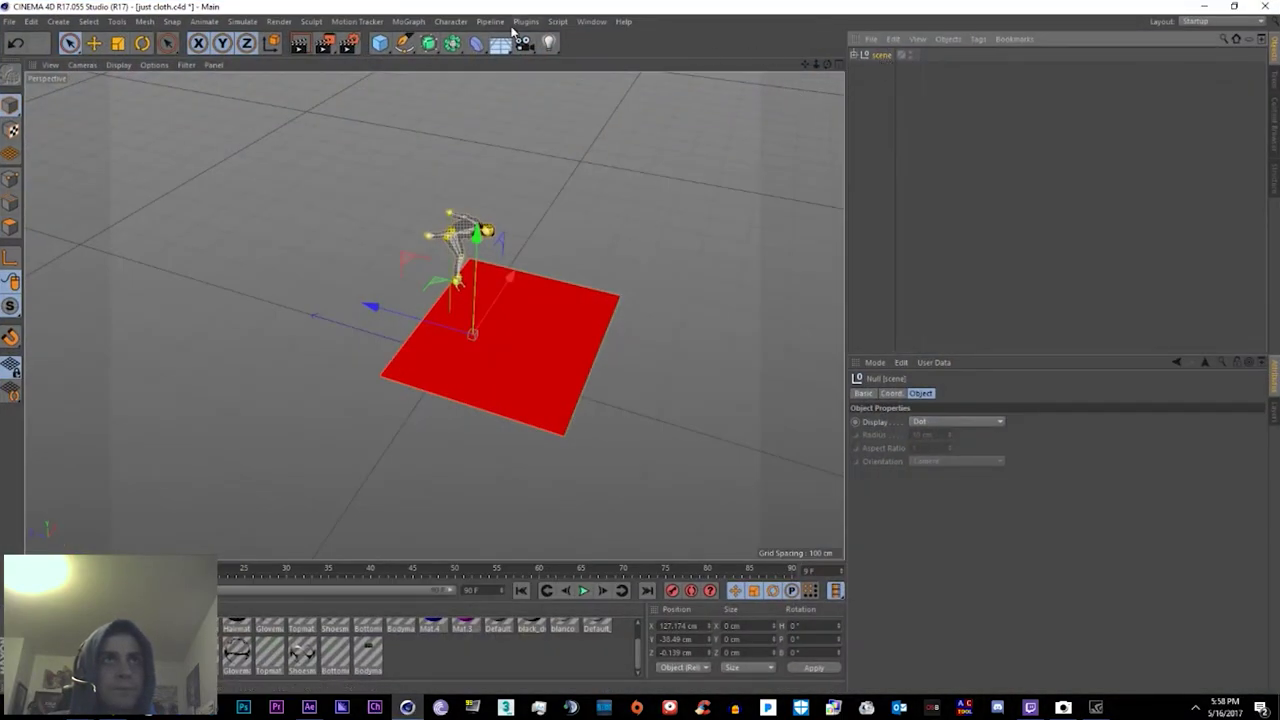
# Step: Launch the xREC baking plugin from the scripts list
pyautogui.click(557, 21)
pyautogui.moveTo(526, 21)
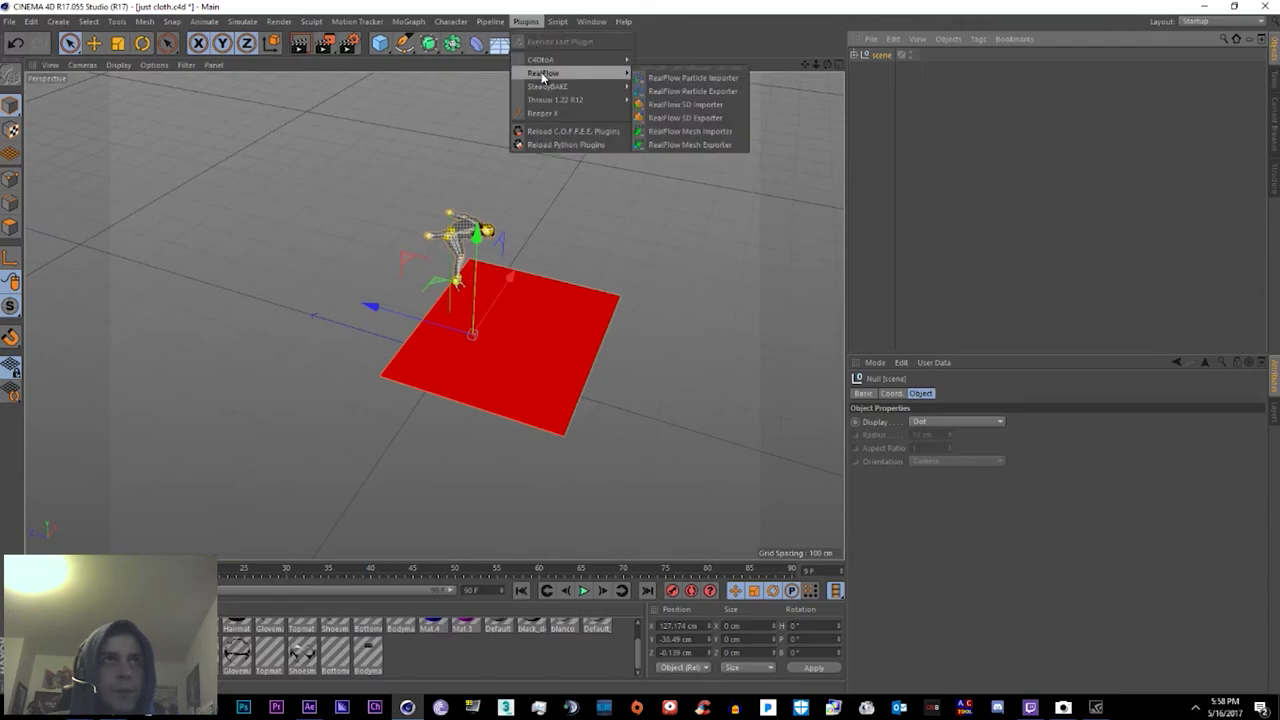
pyautogui.moveTo(570, 86)
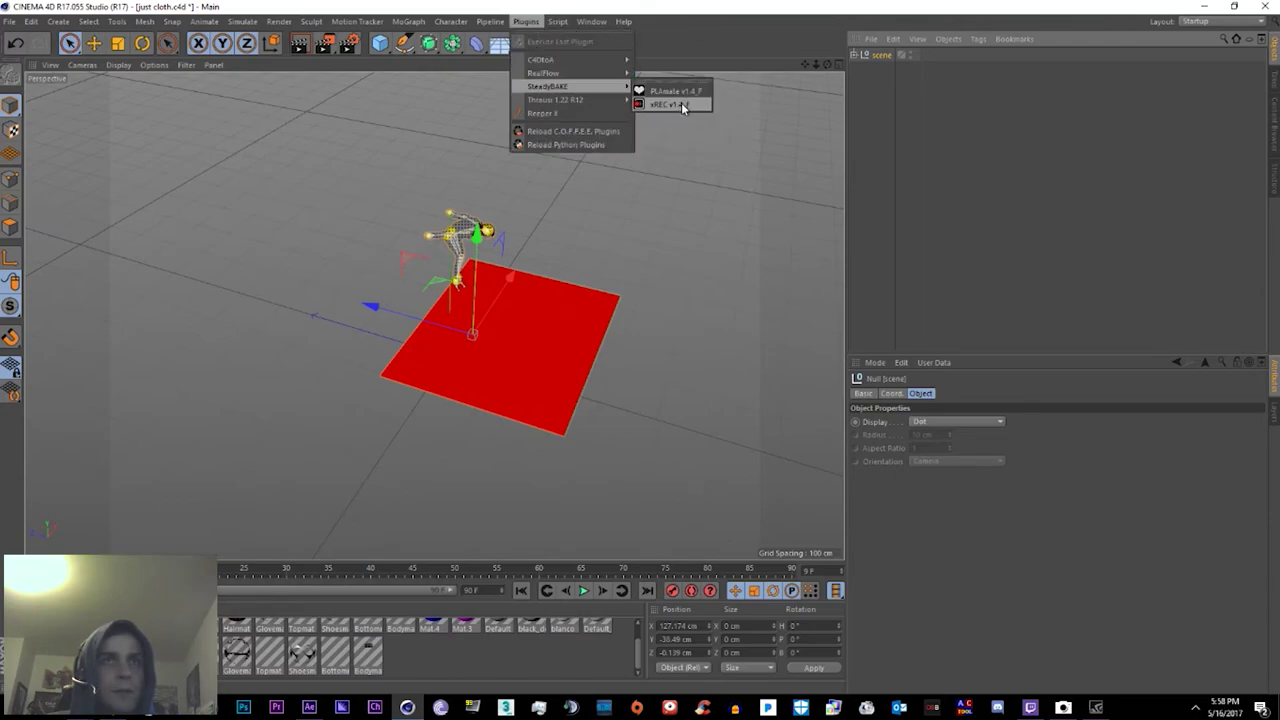
pyautogui.click(680, 104)
# Step: Pick Fuse Animations > Abstract_animations > Cloth_Jump as the bake output folder
pyautogui.moveTo(966, 322); pyautogui.dragTo(920, 423)
pyautogui.scroll(7, 920, 423)
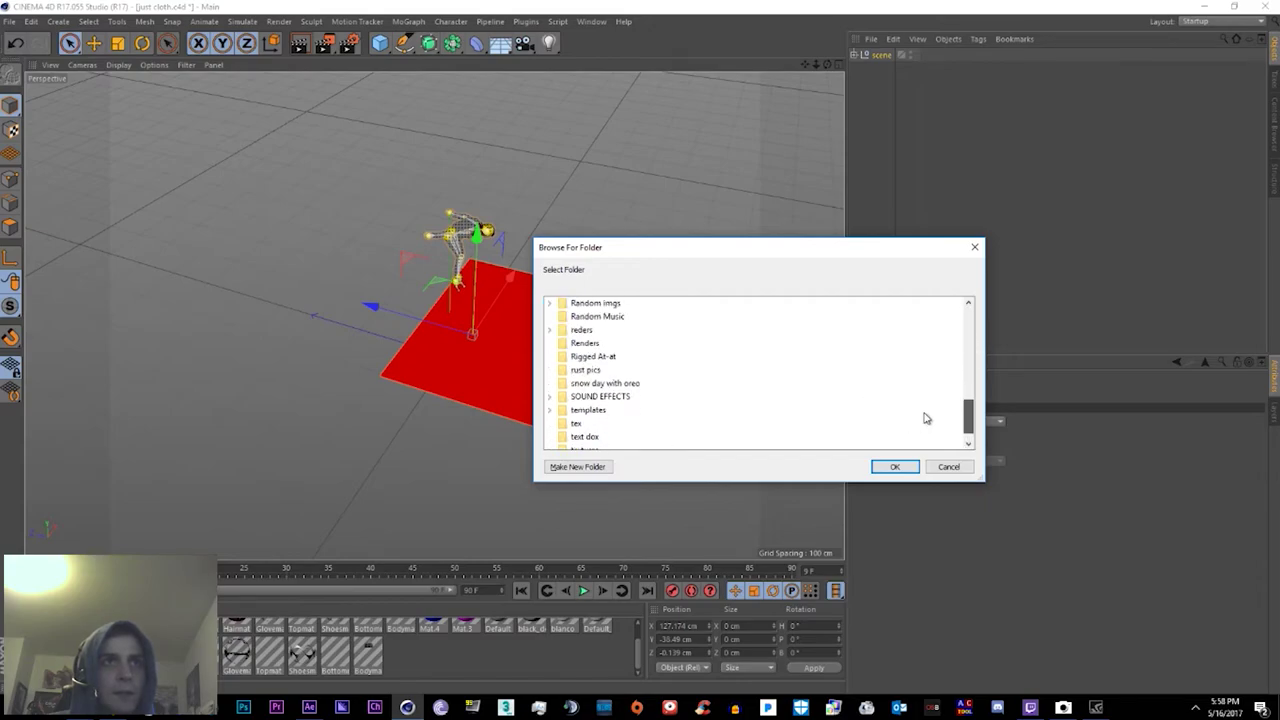
pyautogui.scroll(5, 608, 363)
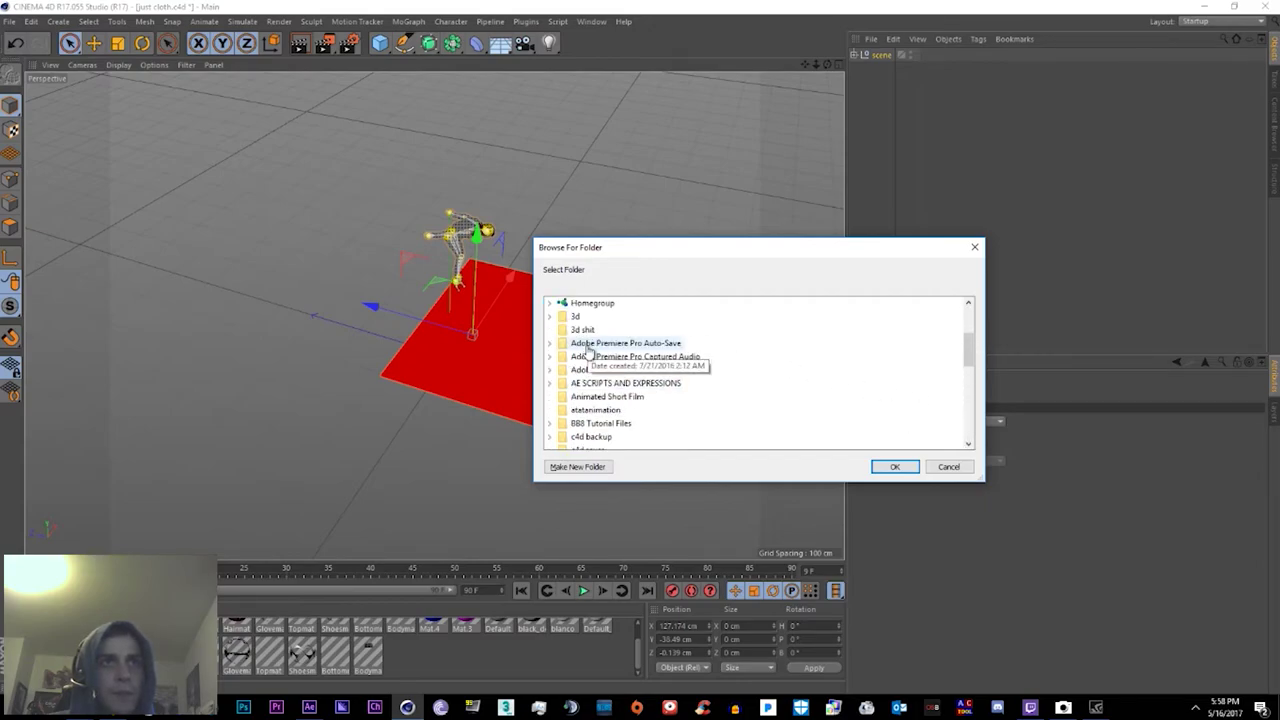
pyautogui.scroll(-6, 620, 380)
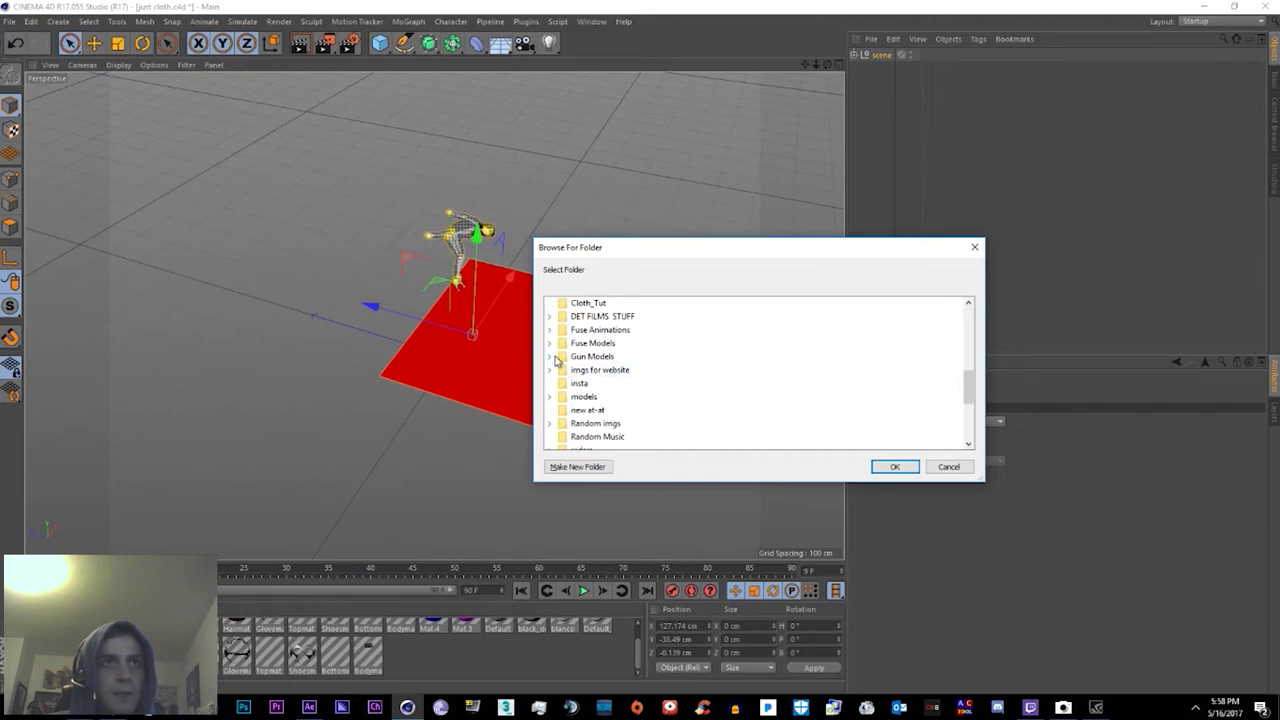
pyautogui.scroll(-1, 562, 385)
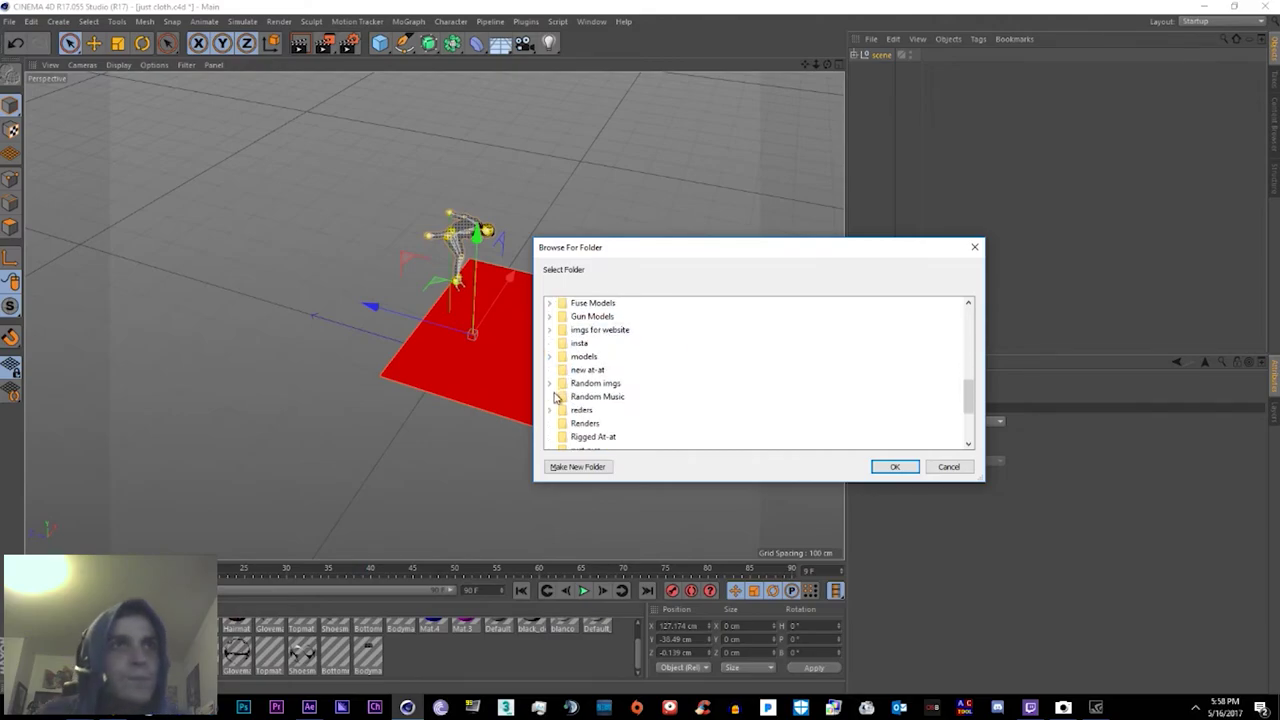
pyautogui.scroll(2, 557, 410)
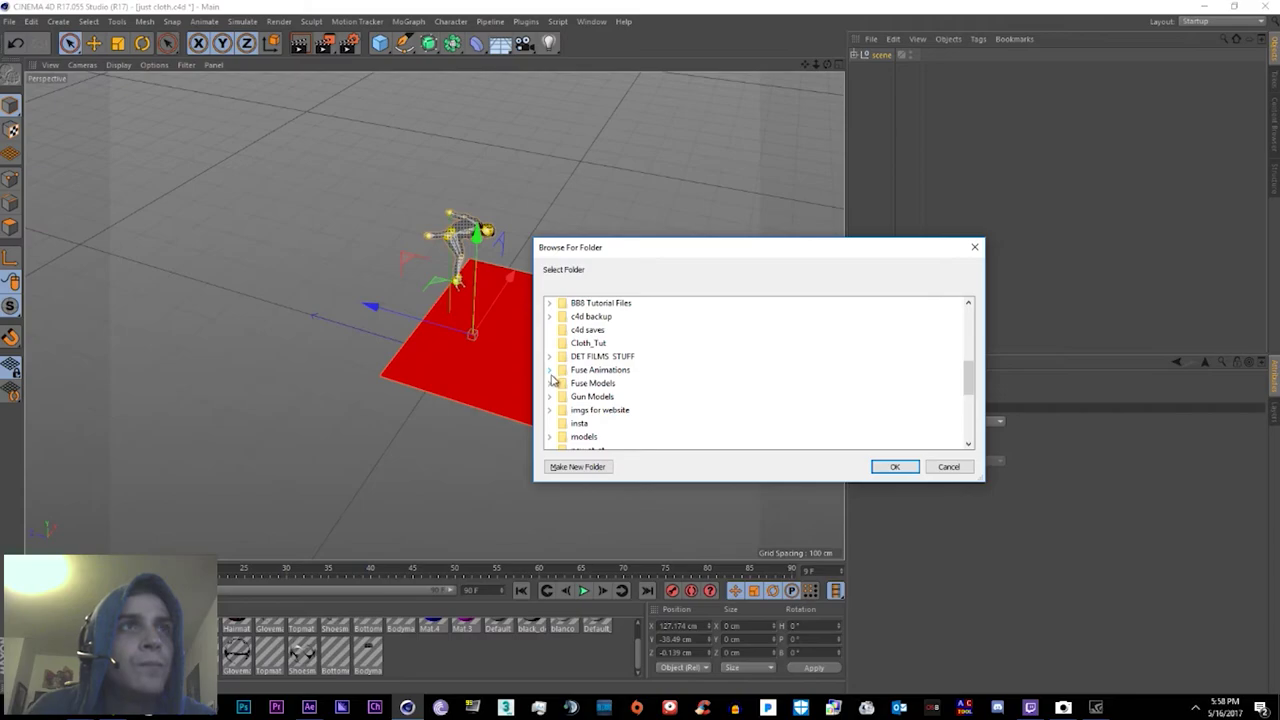
pyautogui.click(550, 372)
pyautogui.click(564, 318)
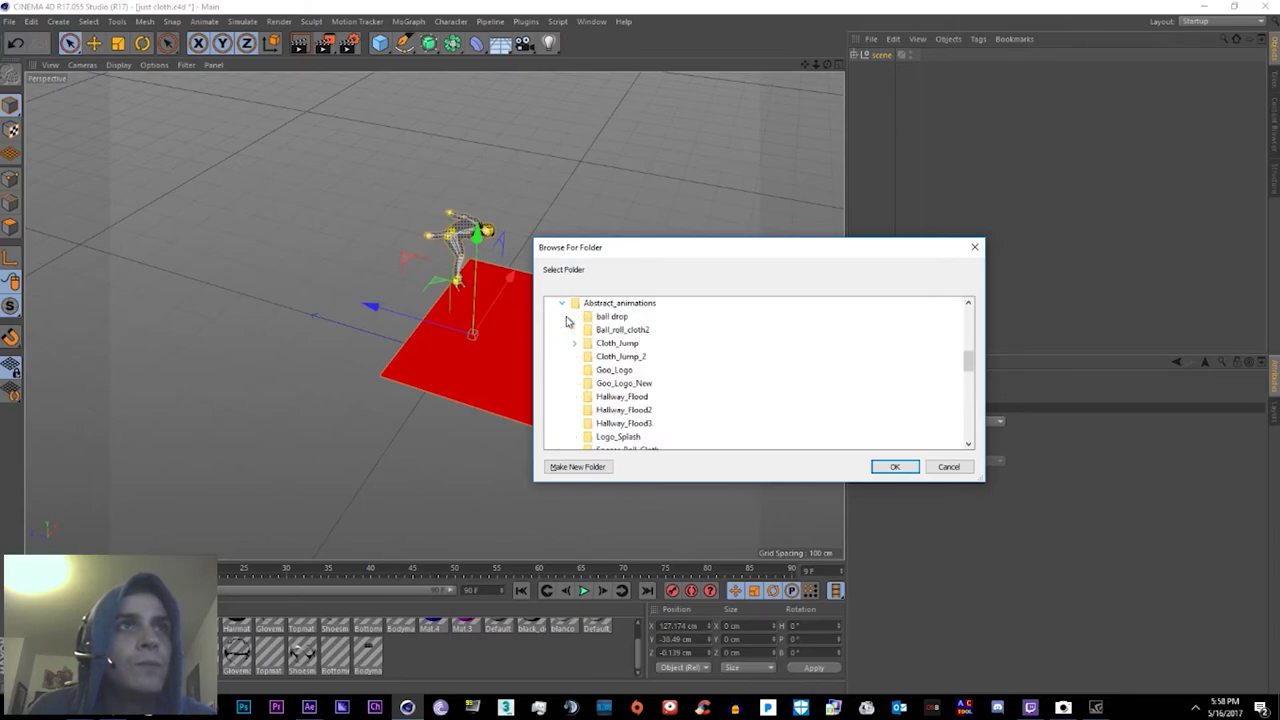
pyautogui.doubleClick(615, 343)
pyautogui.scroll(2, 620, 340)
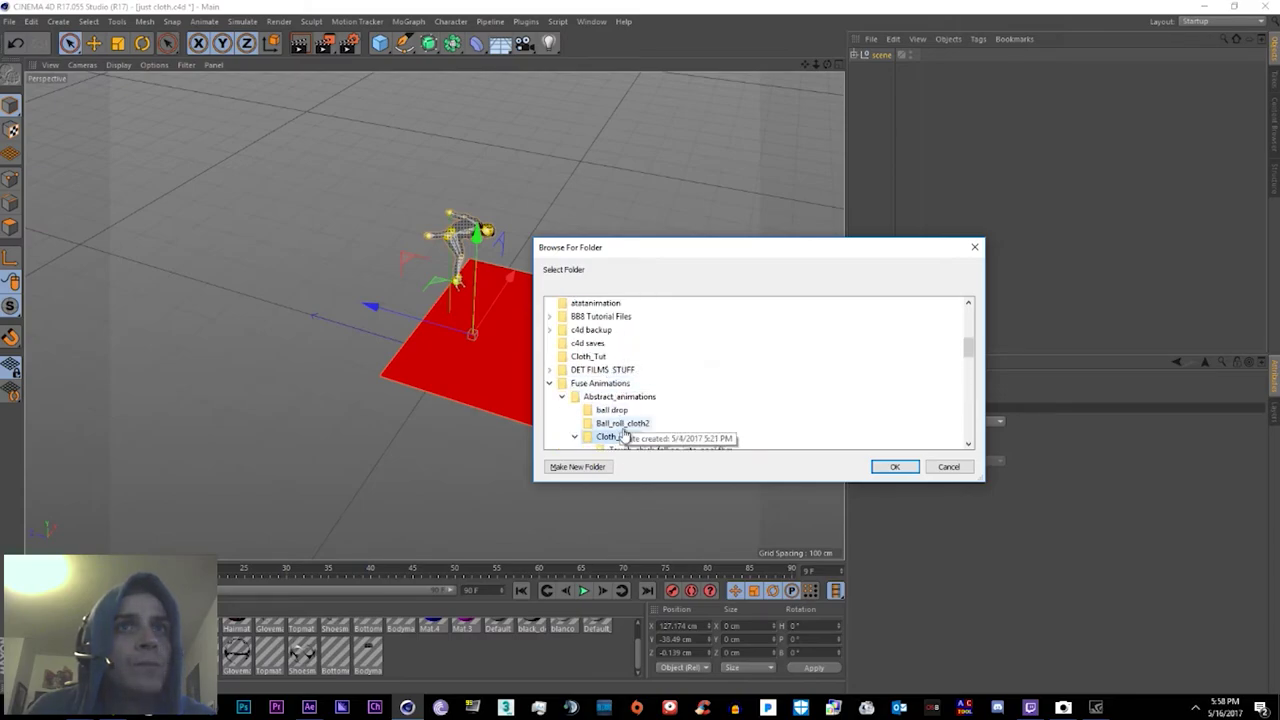
# Step: Confirm the folder and xREC settings (File Series, Phong 60) to bake, then bring up After Effects
pyautogui.click(896, 467)
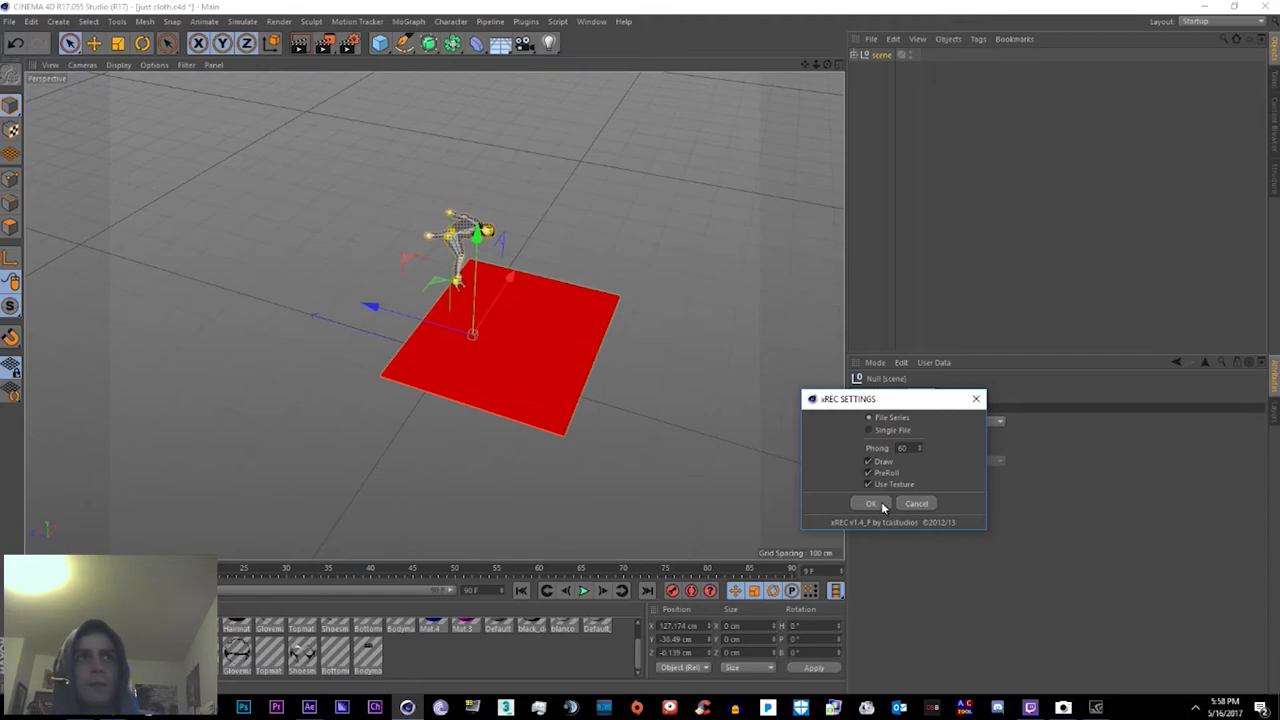
pyautogui.click(882, 506)
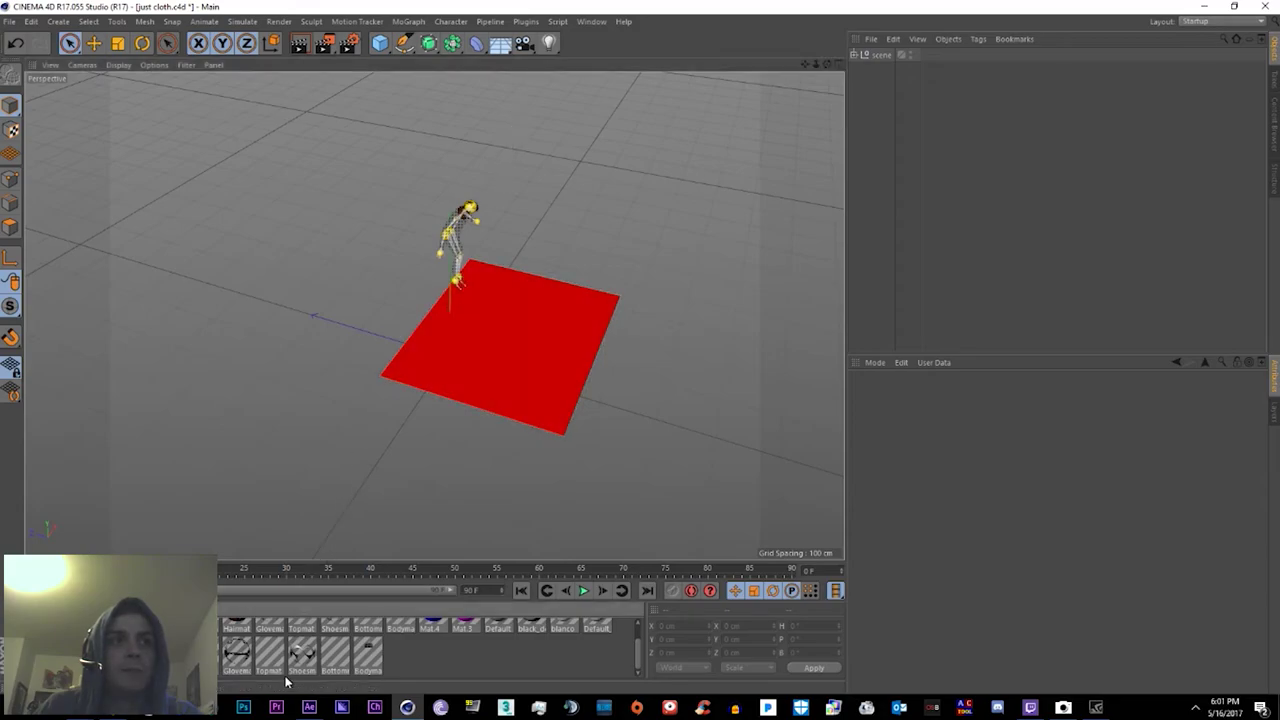
pyautogui.click(311, 707)
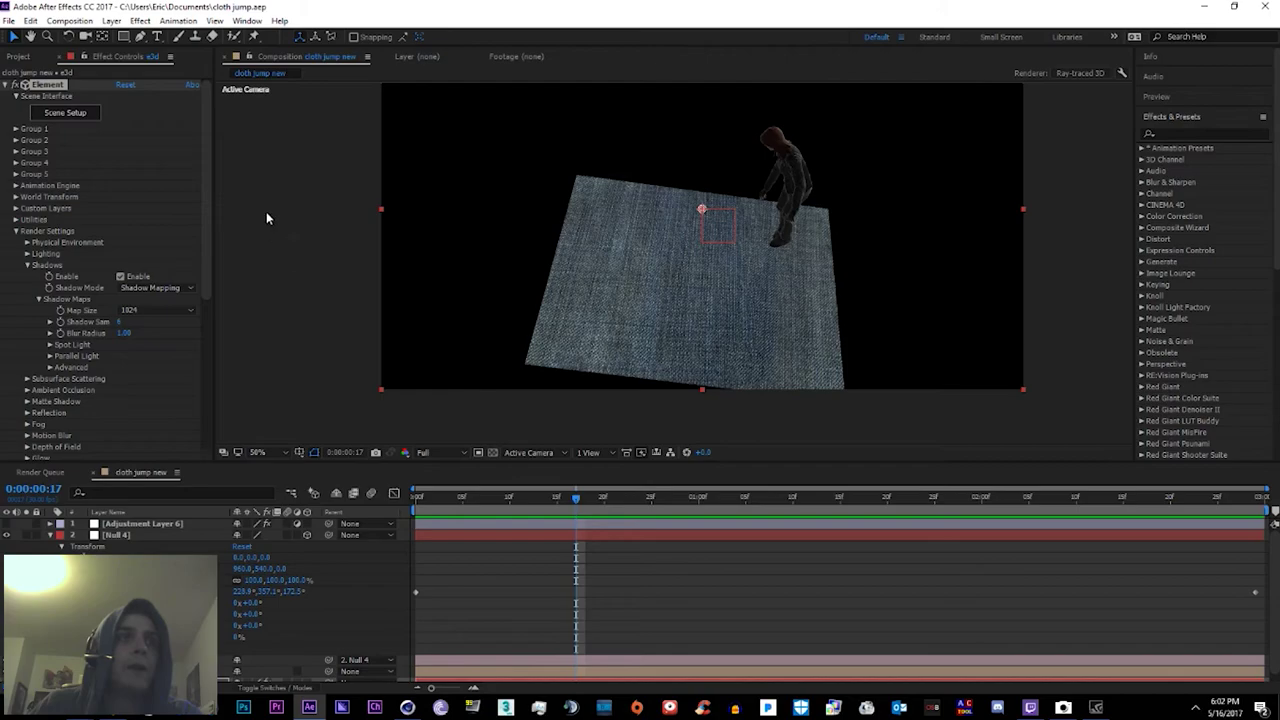
# Step: Select the motion blur adjustment layer, scrub the cloth simulation, then select the e3d layer for Element
pyautogui.hotkey('ctrl', 'Up')
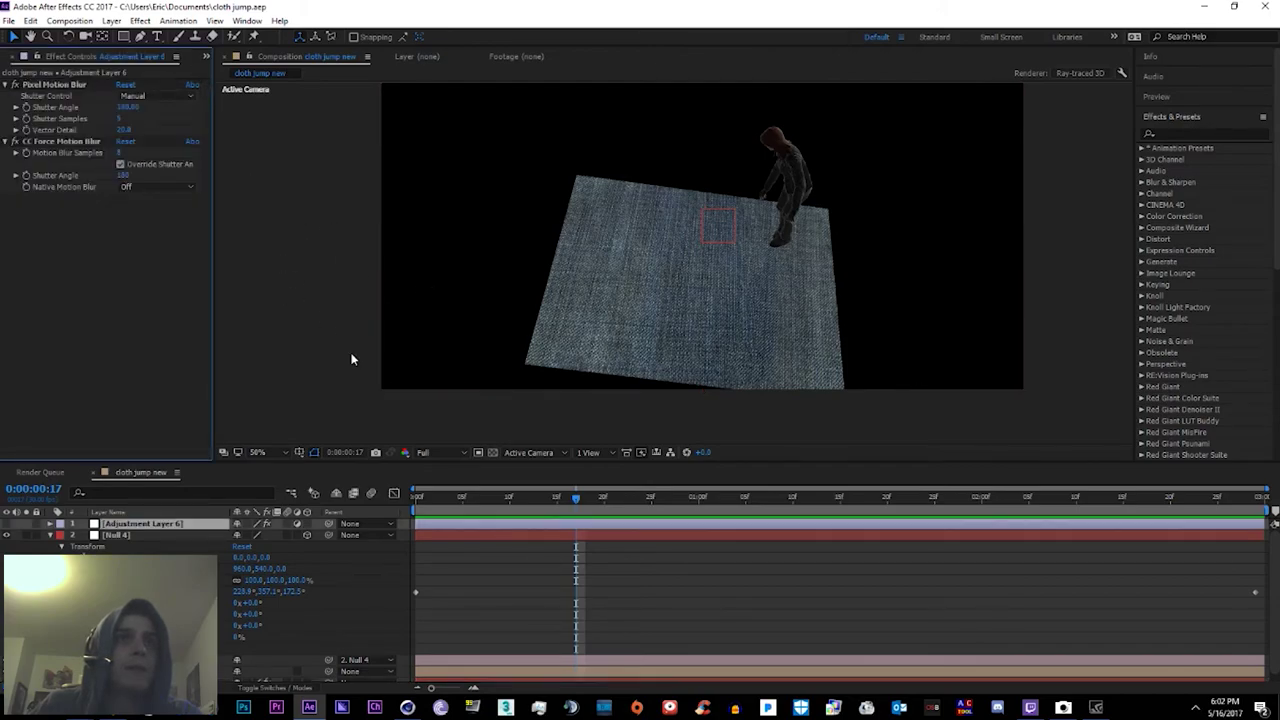
pyautogui.moveTo(632, 519); pyautogui.dragTo(401, 511)
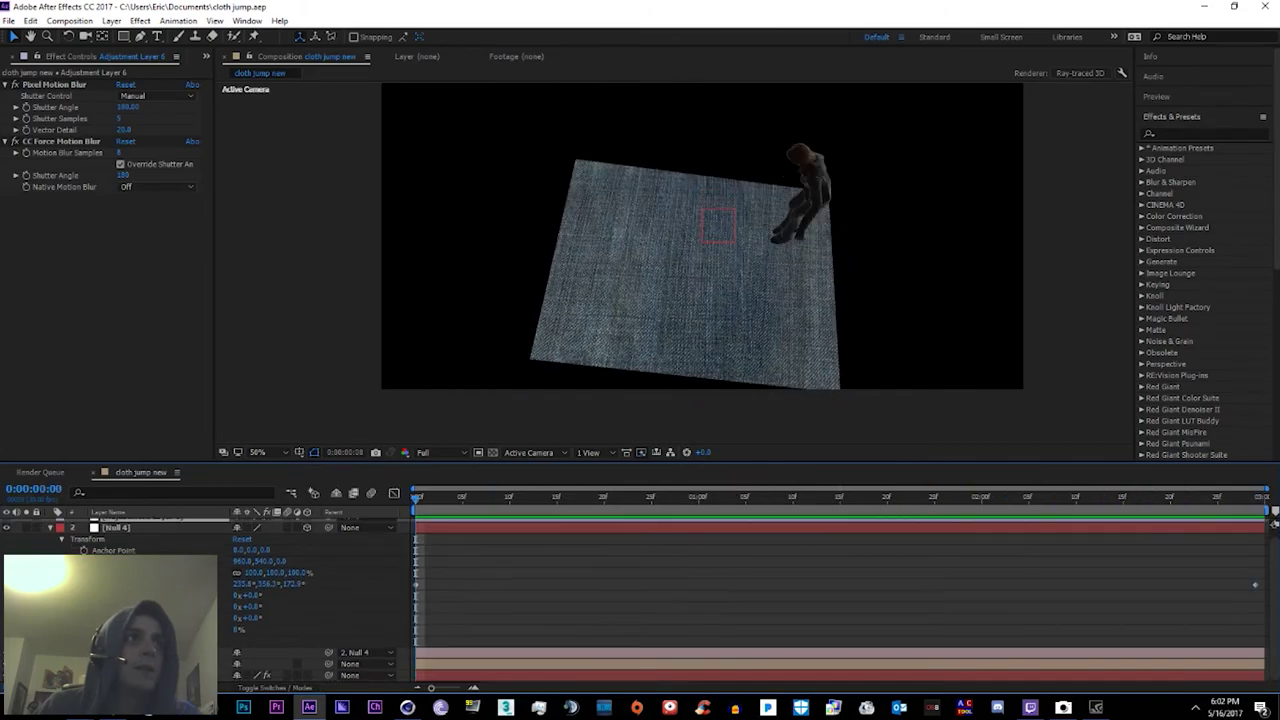
pyautogui.click(150, 681)
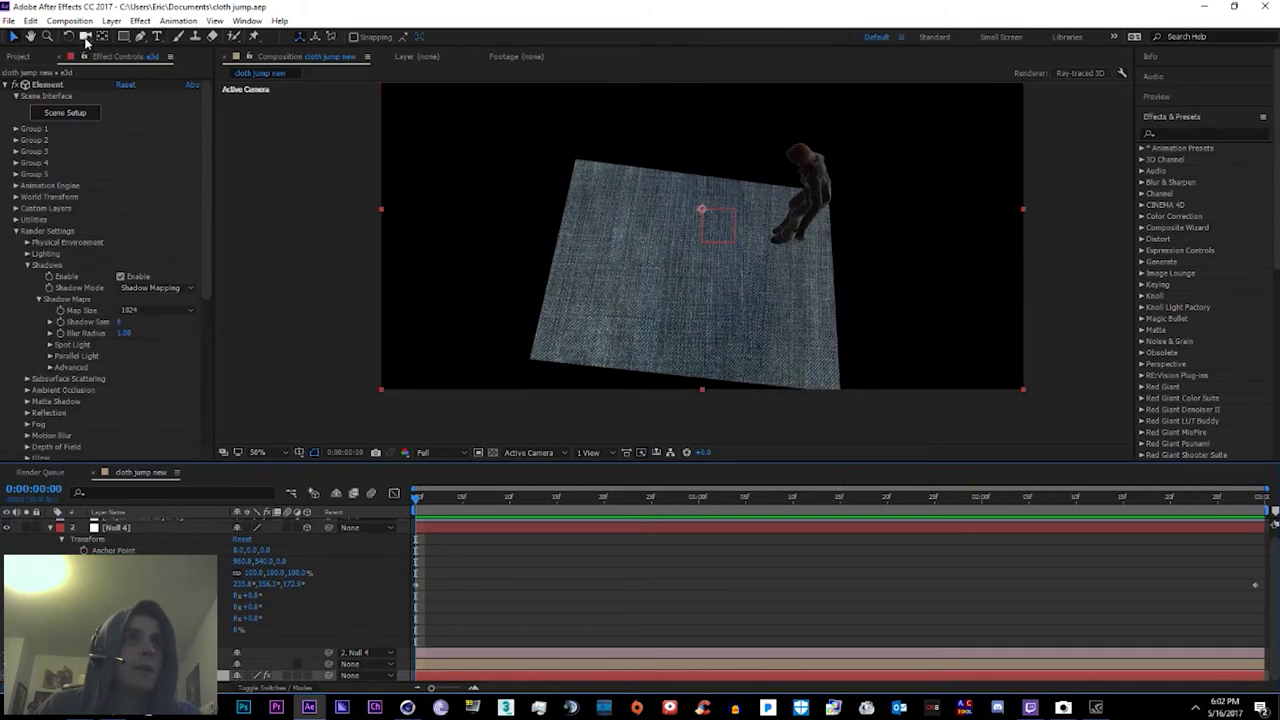
# Step: In Element 3D Scene Setup, choose IMPORT > 3D Sequence
pyautogui.click(63, 114)
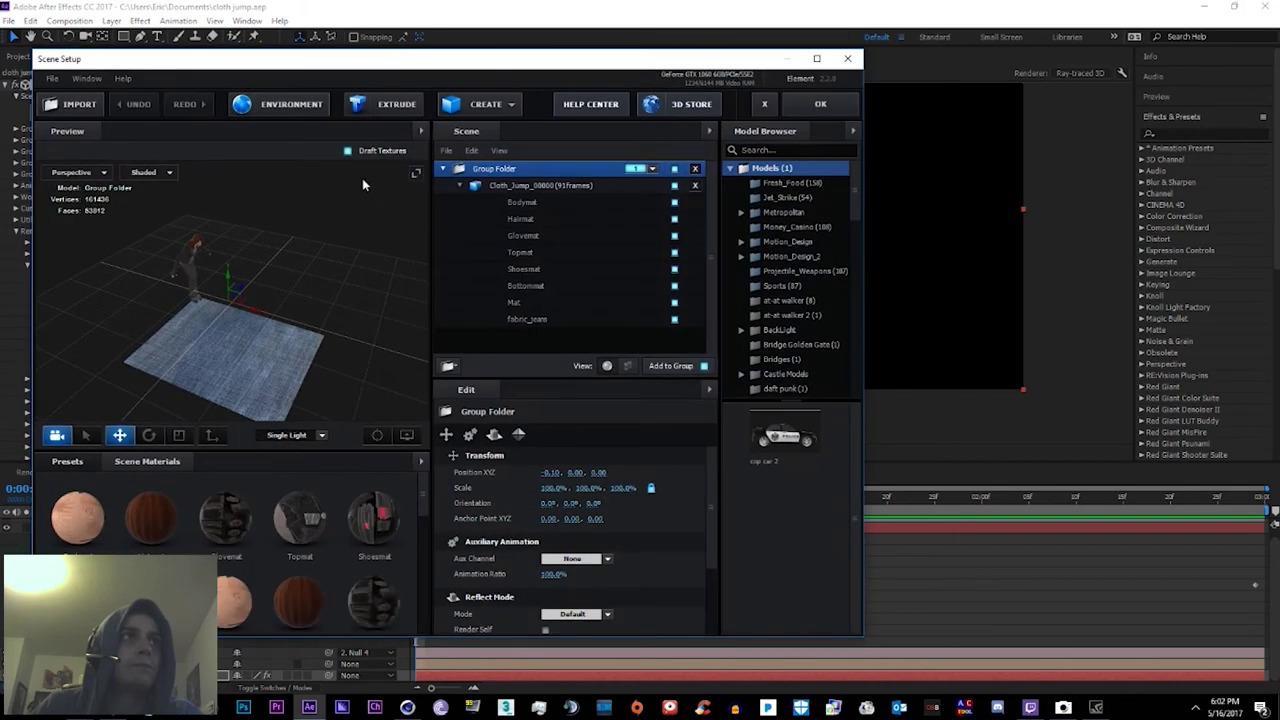
pyautogui.click(79, 107)
pyautogui.moveTo(70, 96)
pyautogui.click(200, 113)
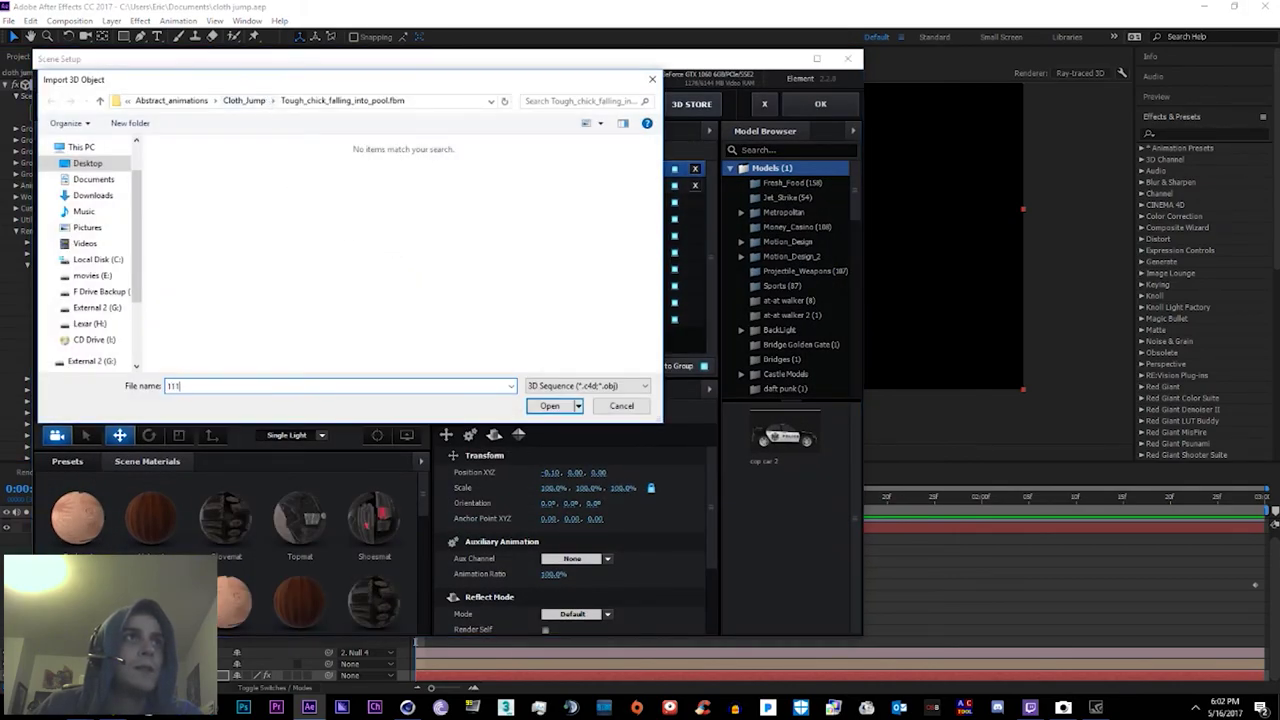
# Step: Browse up to Fuse Animations and into the Tough_chick_falling_into_pool.fbm folder, then back
pyautogui.click(245, 101)
pyautogui.write('111111111111111111111111111111111111111111111111')
pyautogui.click(332, 100)
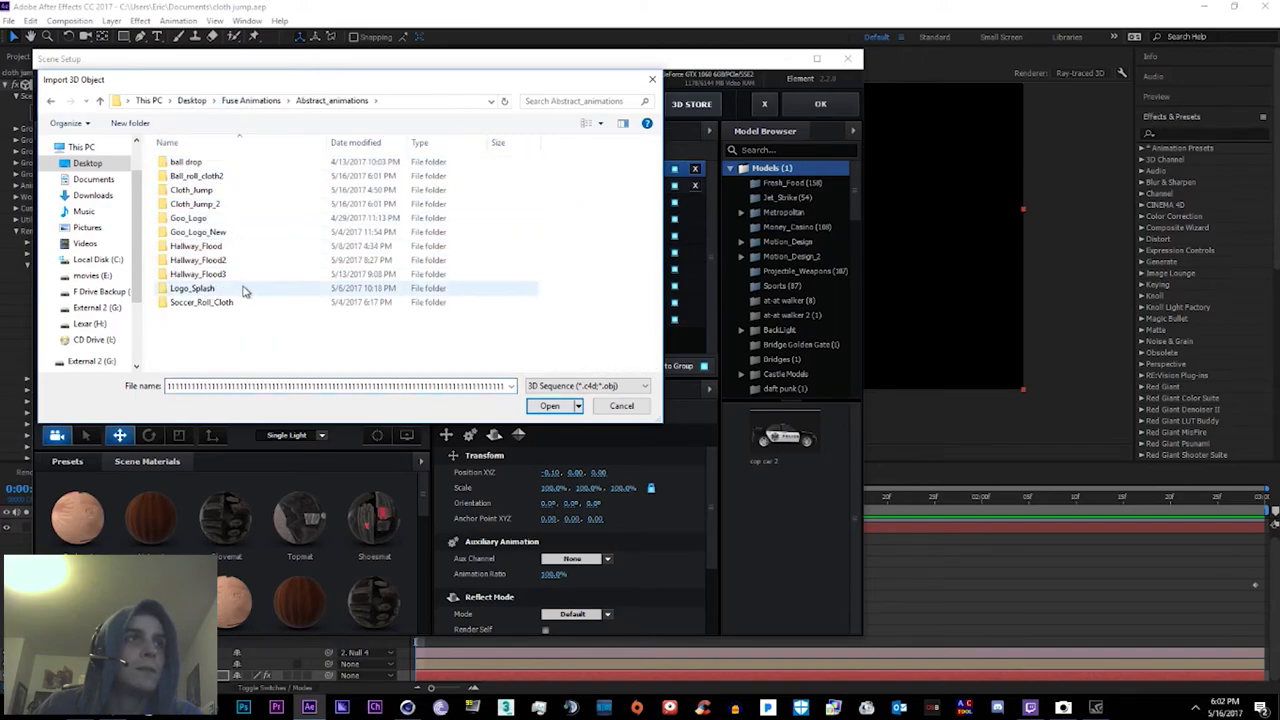
pyautogui.hotkey('alt', 'Up')
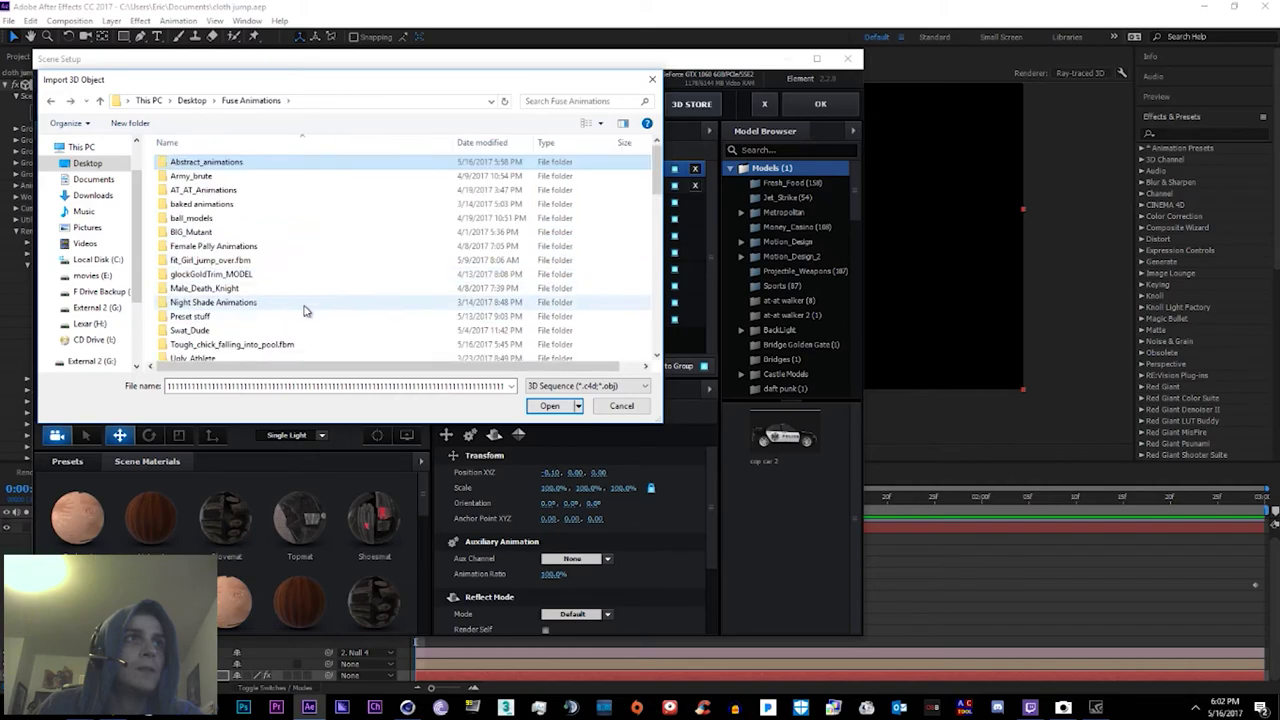
pyautogui.scroll(-5, 257, 297)
pyautogui.scroll(4, 257, 297)
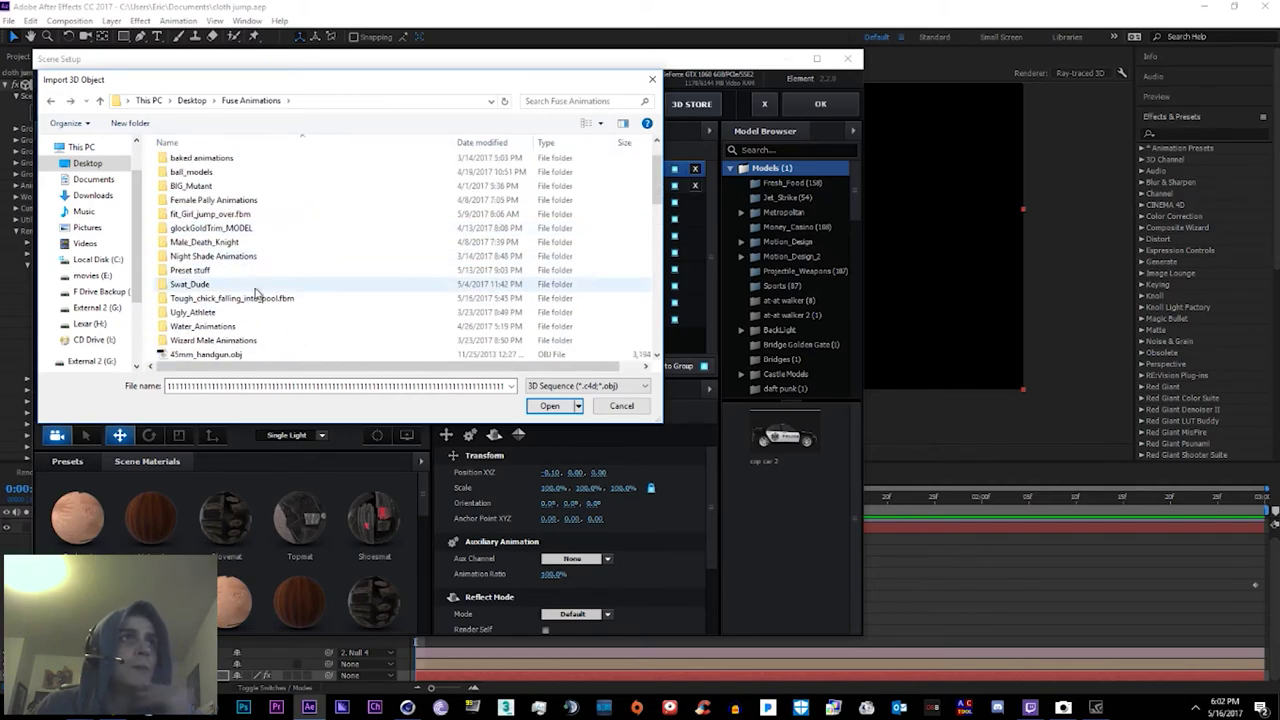
pyautogui.scroll(1, 245, 229)
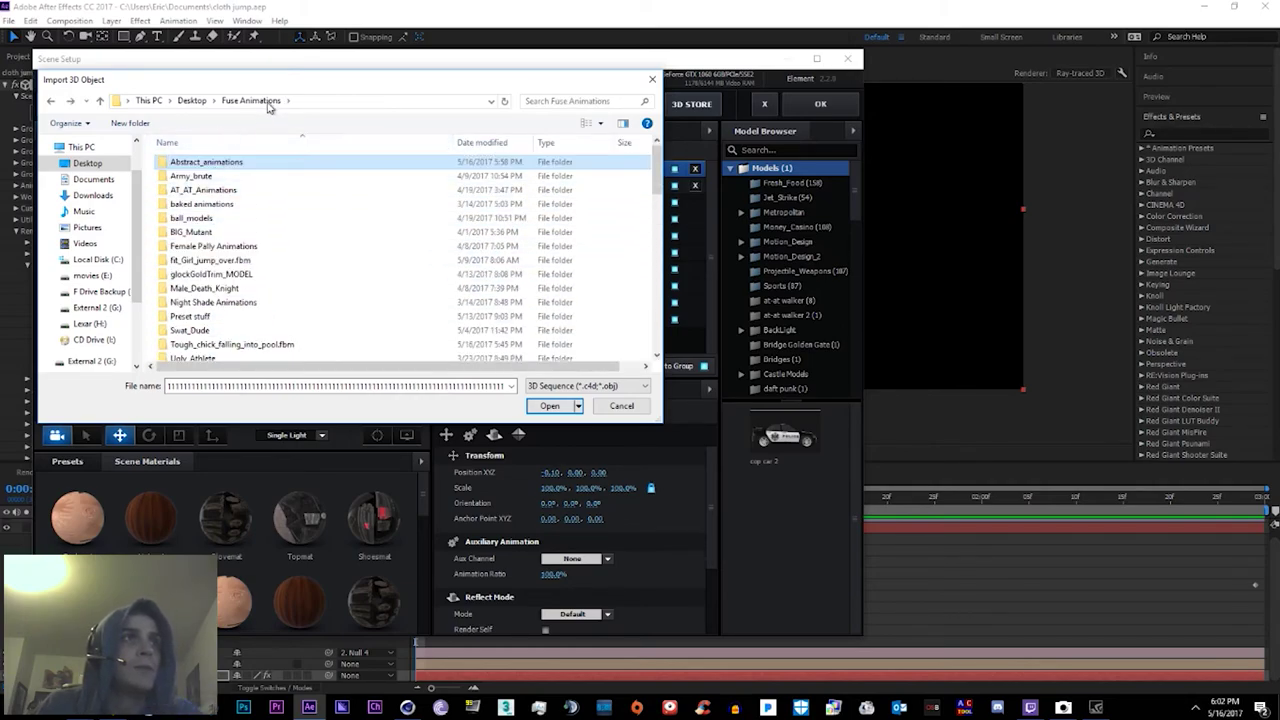
pyautogui.scroll(-1, 250, 225)
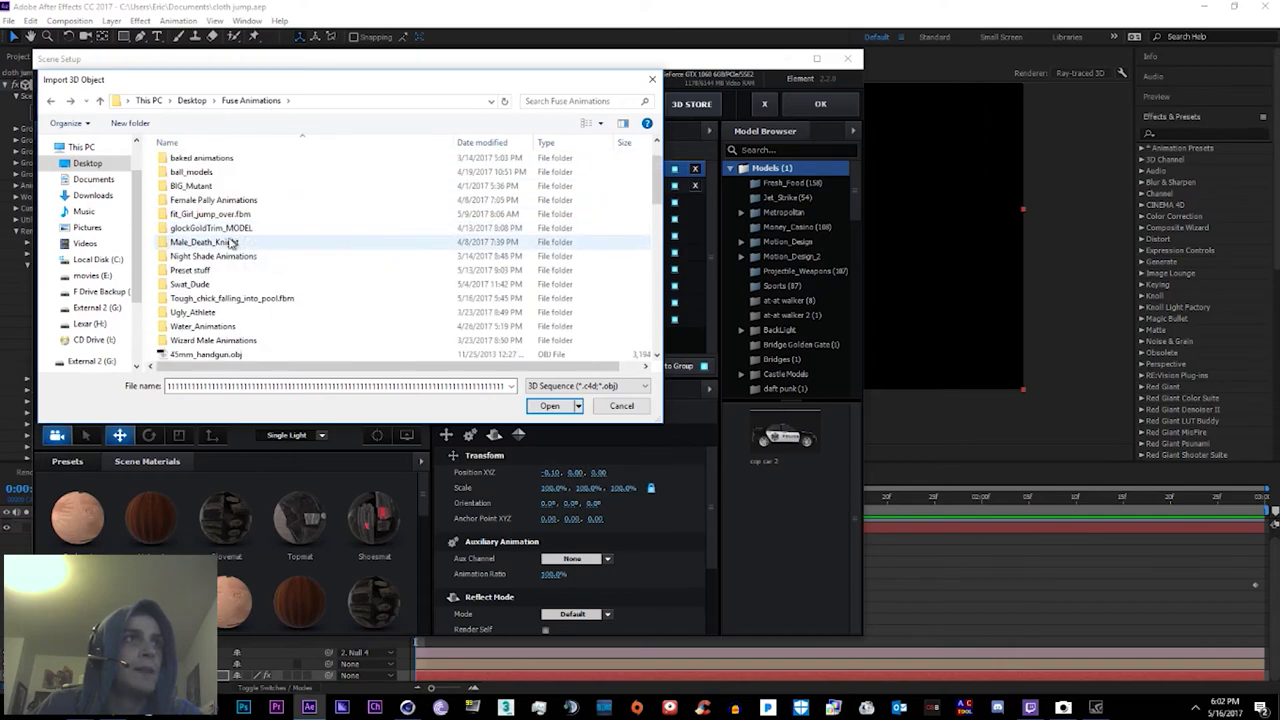
pyautogui.scroll(1, 240, 245)
pyautogui.scroll(-1, 230, 258)
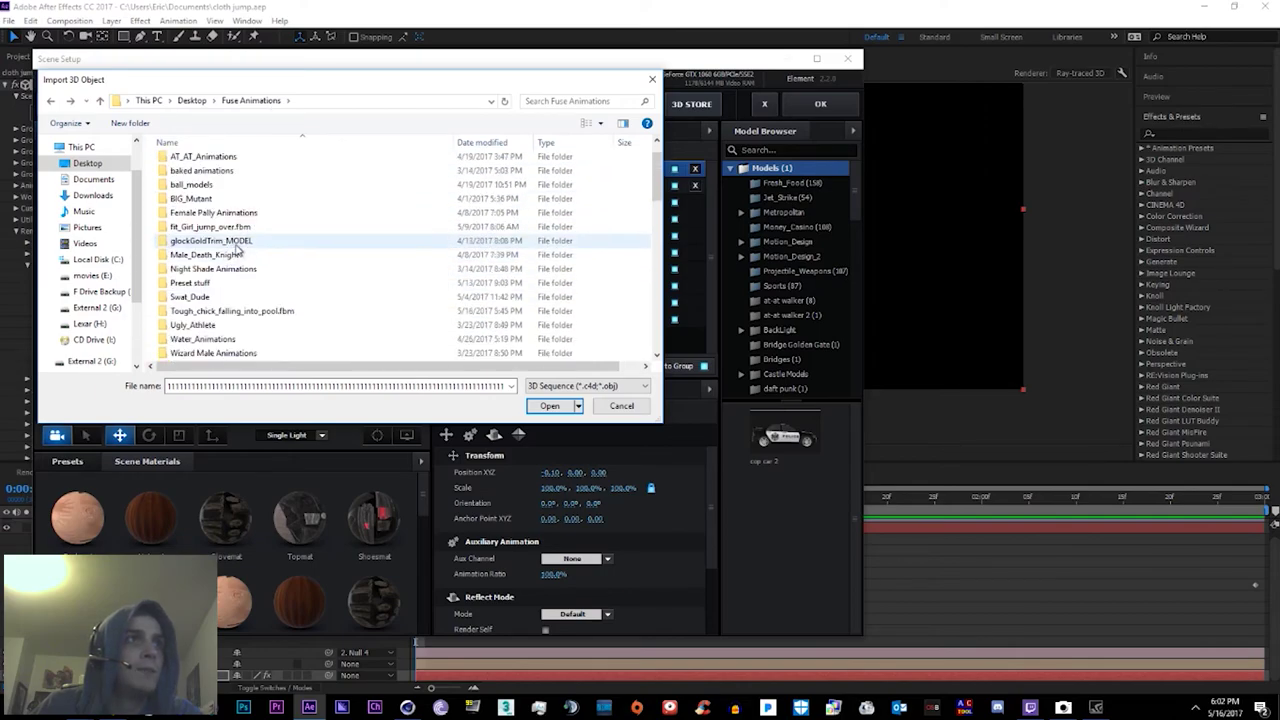
pyautogui.scroll(-1, 232, 258)
pyautogui.scroll(2, 222, 280)
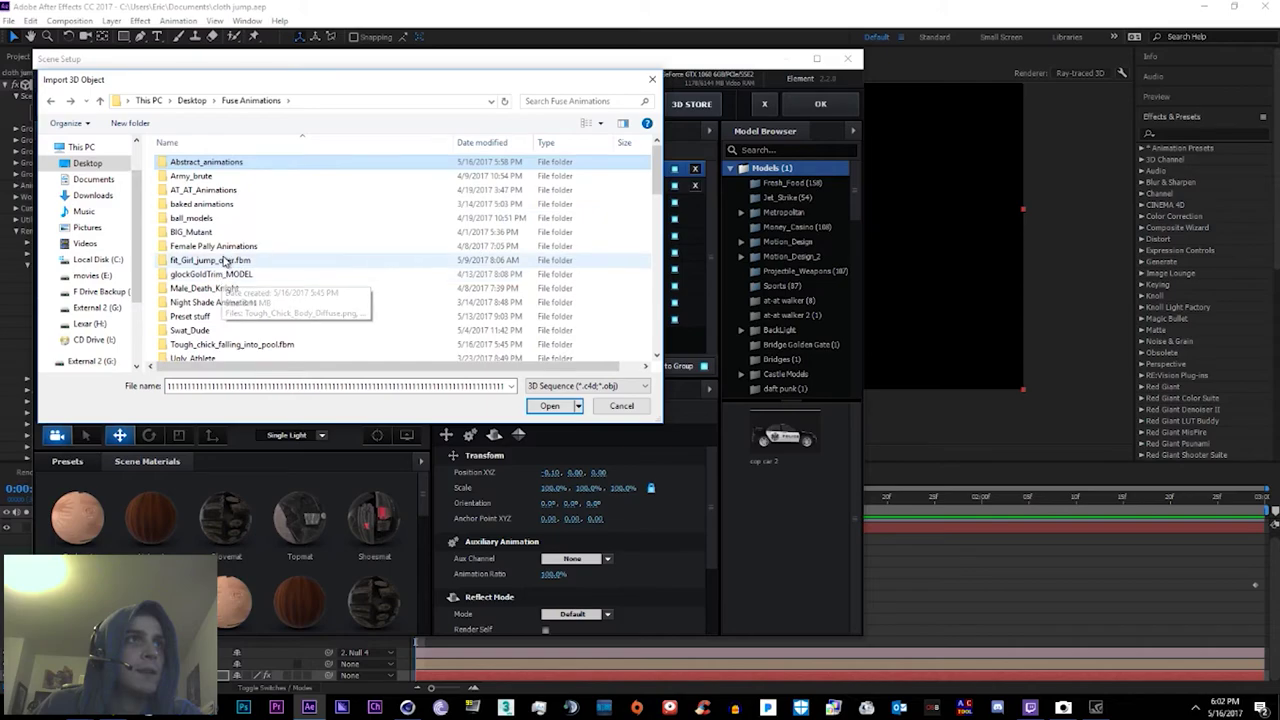
pyautogui.scroll(-1, 290, 262)
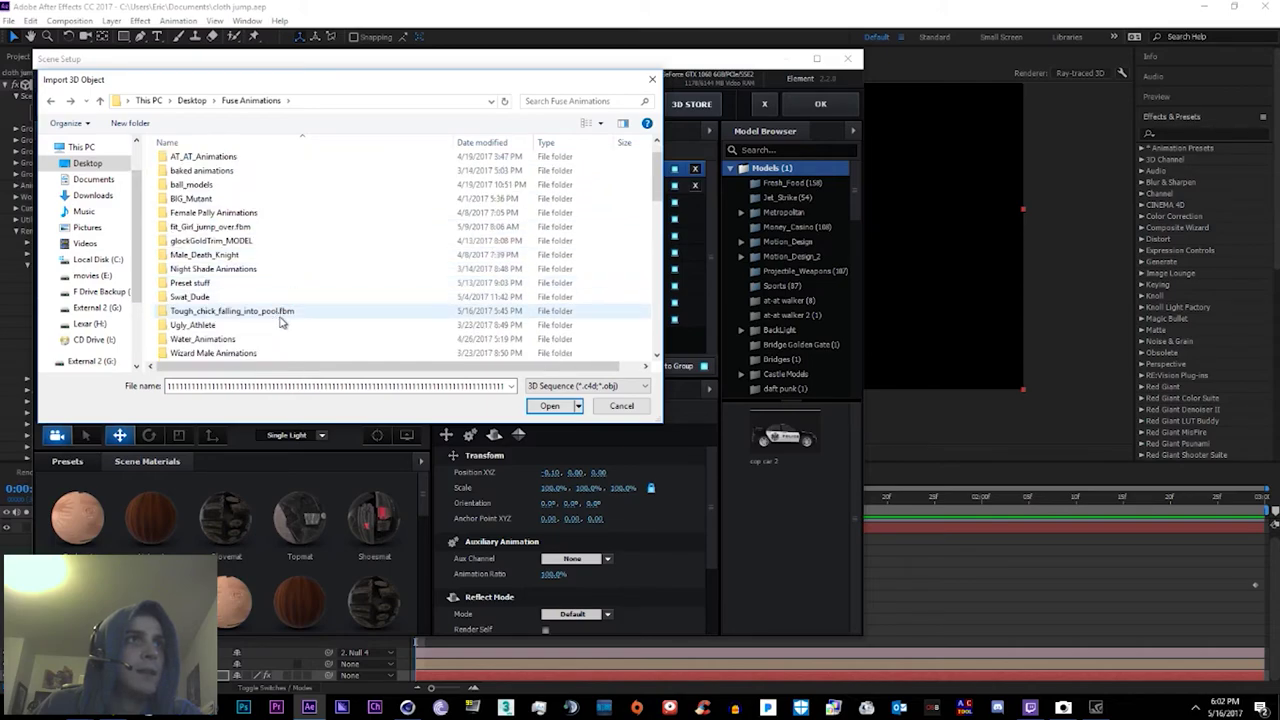
pyautogui.doubleClick(283, 311)
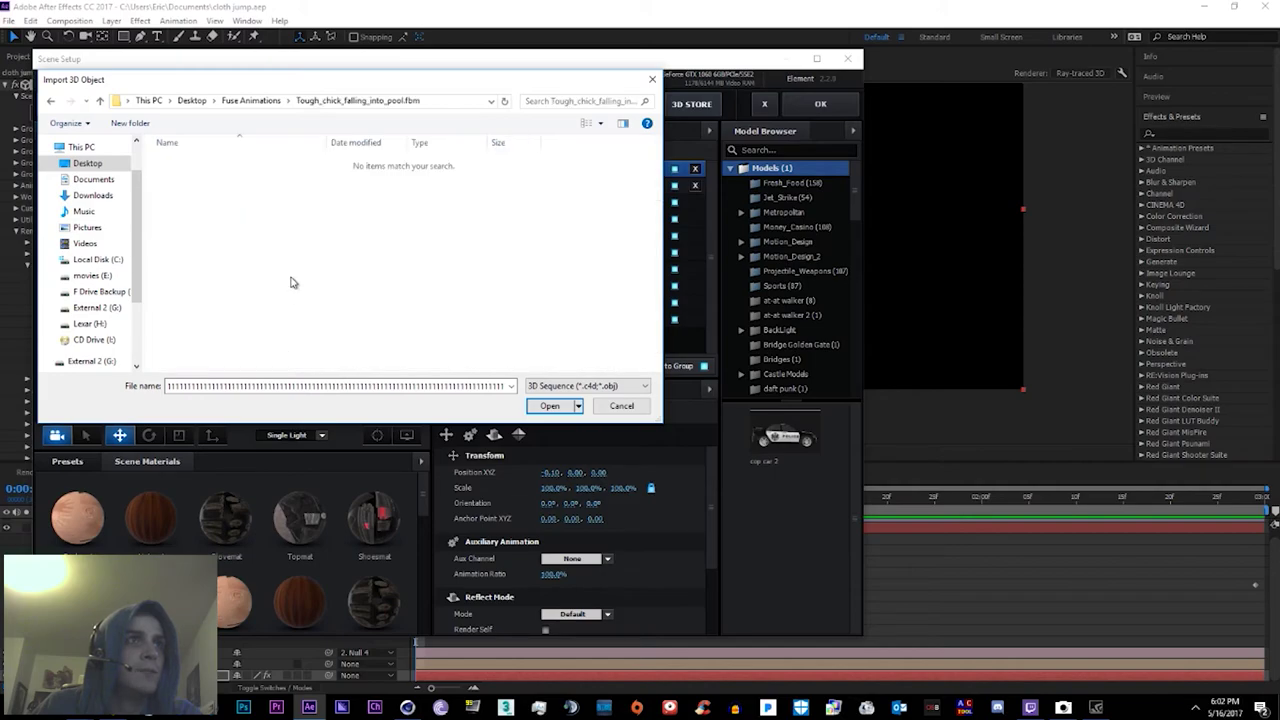
pyautogui.hotkey('alt', 'Left')
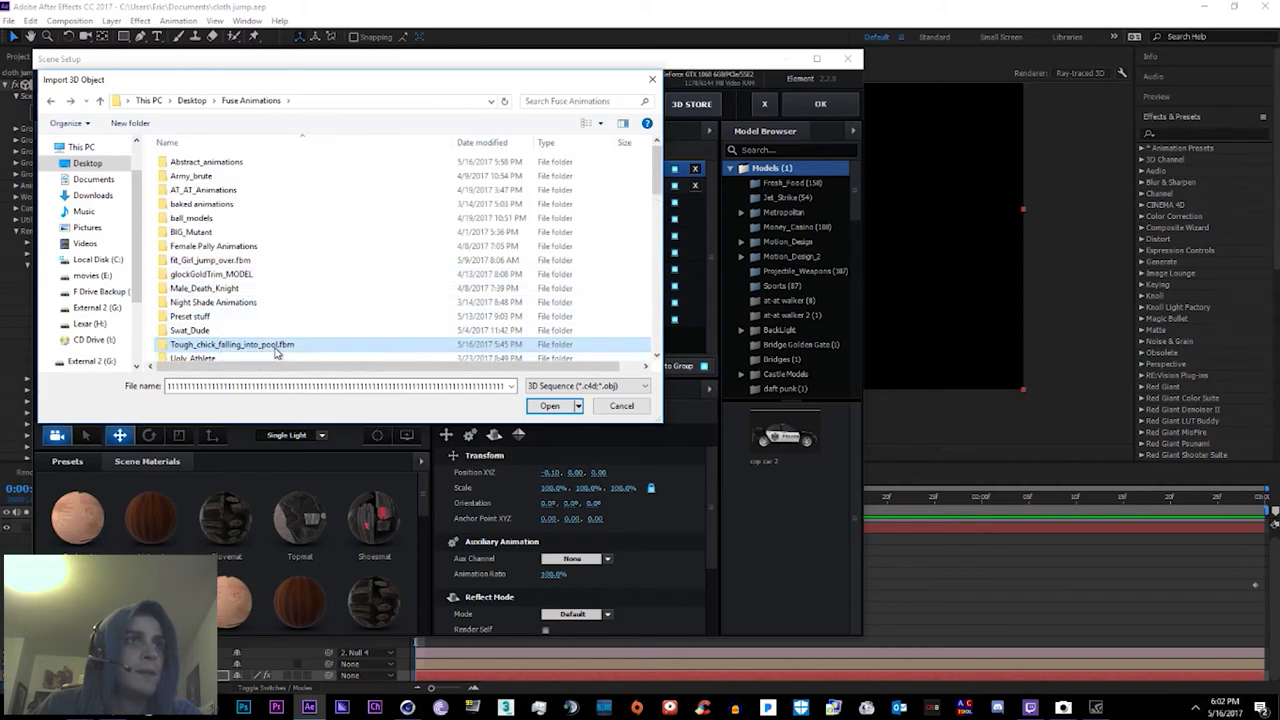
# Step: Cut the Tough_chick_falling_into_pool.fbm folder and open Abstract_animations > Cloth_Jump_2
pyautogui.rightClick(276, 345)
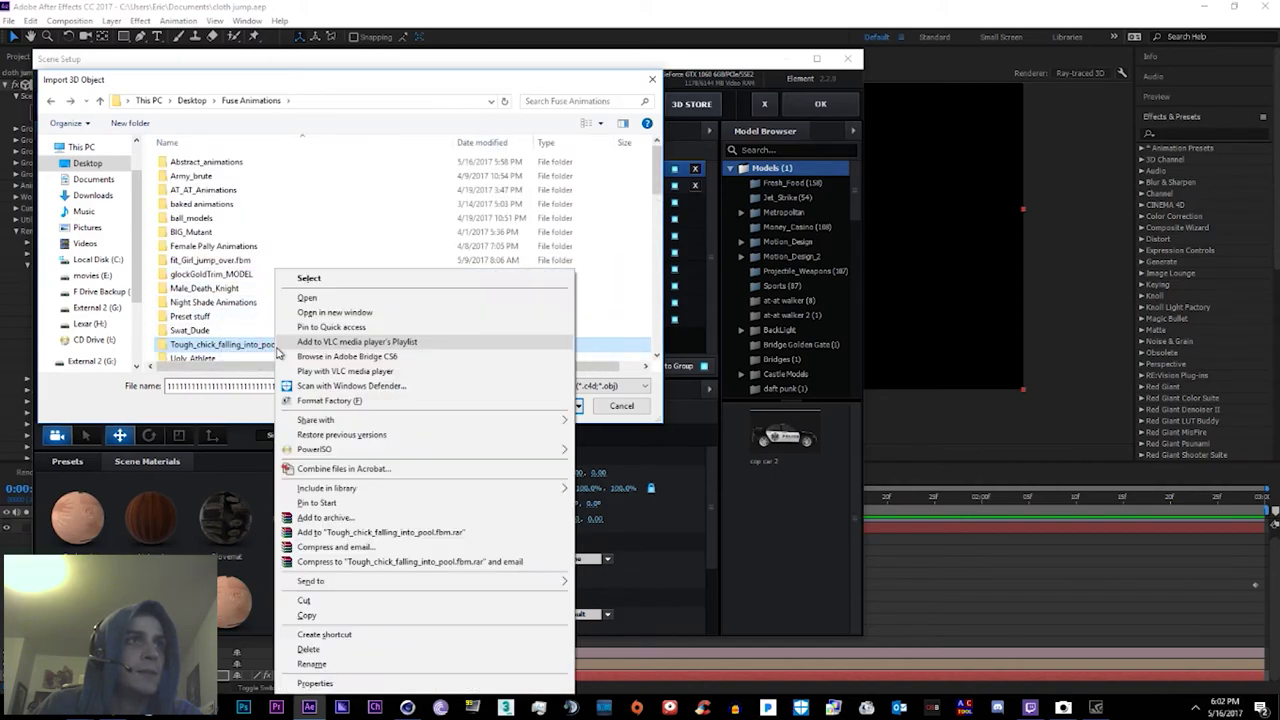
pyautogui.click(311, 600)
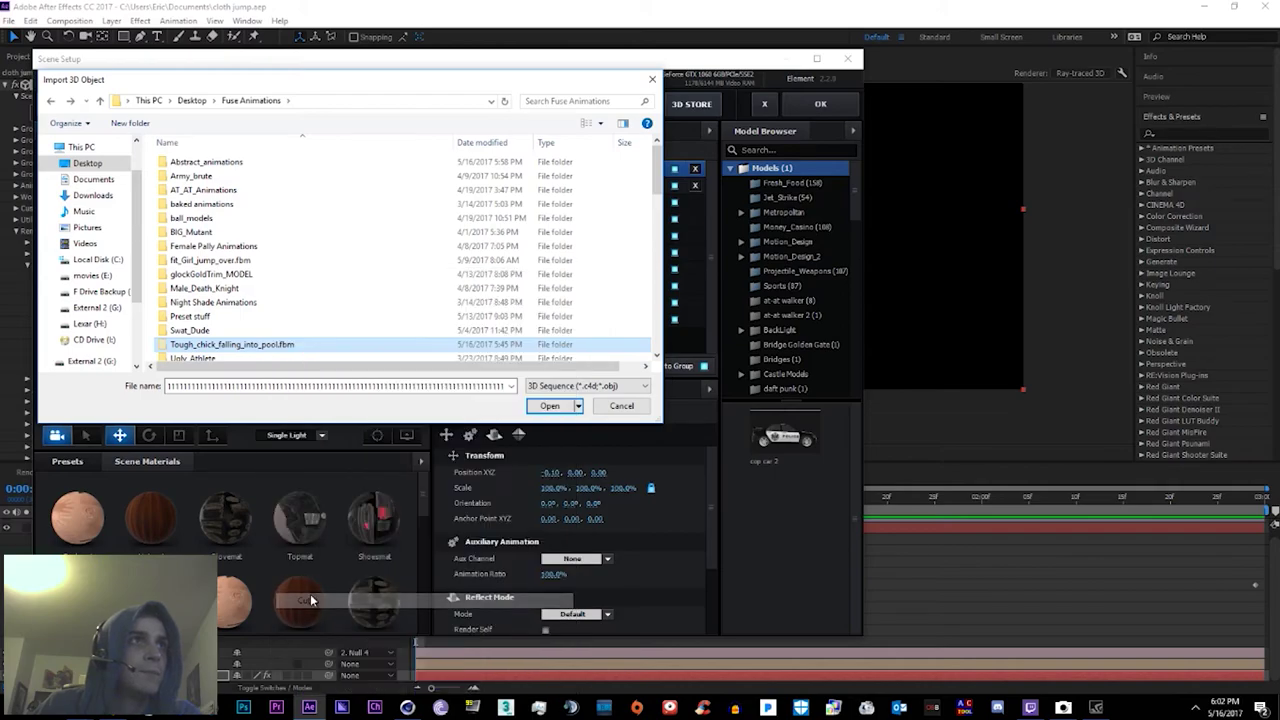
pyautogui.doubleClick(206, 162)
pyautogui.doubleClick(198, 204)
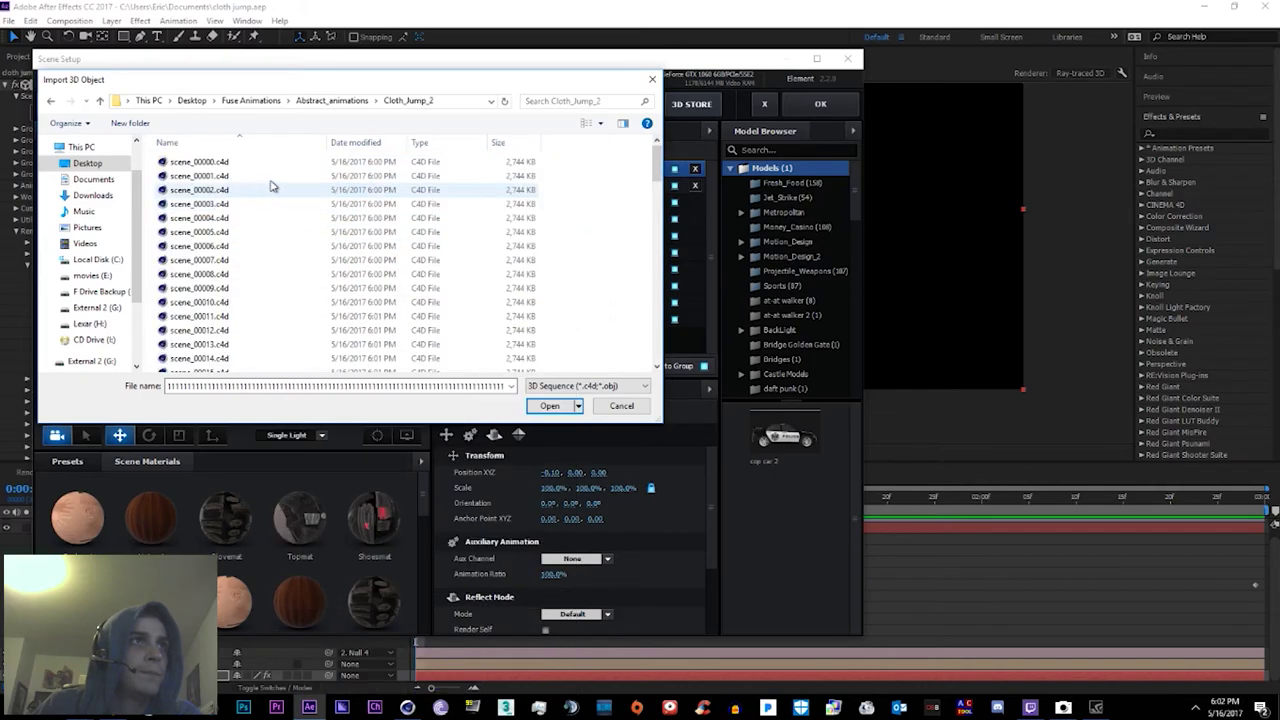
# Step: Paste the texture folder into Cloth_Jump_2 and import the 91-frame scene_00000.c4d sequence
pyautogui.rightClick(279, 178)
pyautogui.click(308, 247)
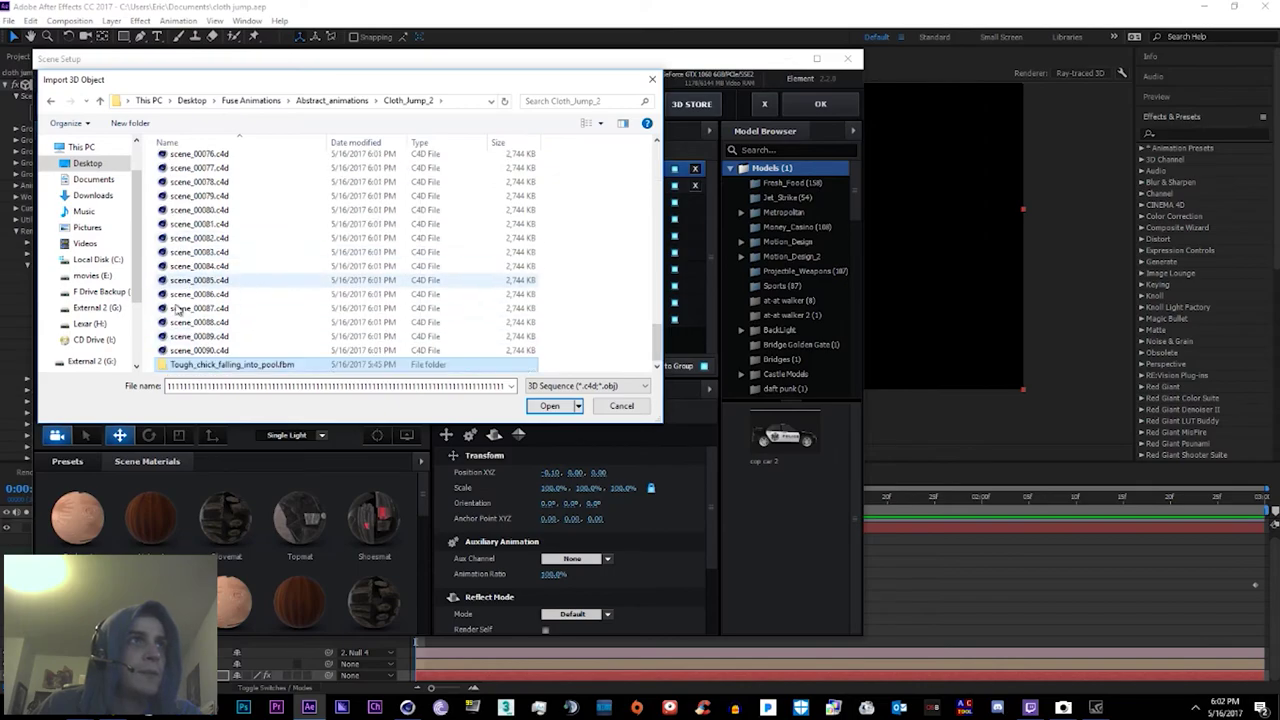
pyautogui.scroll(20, 215, 220)
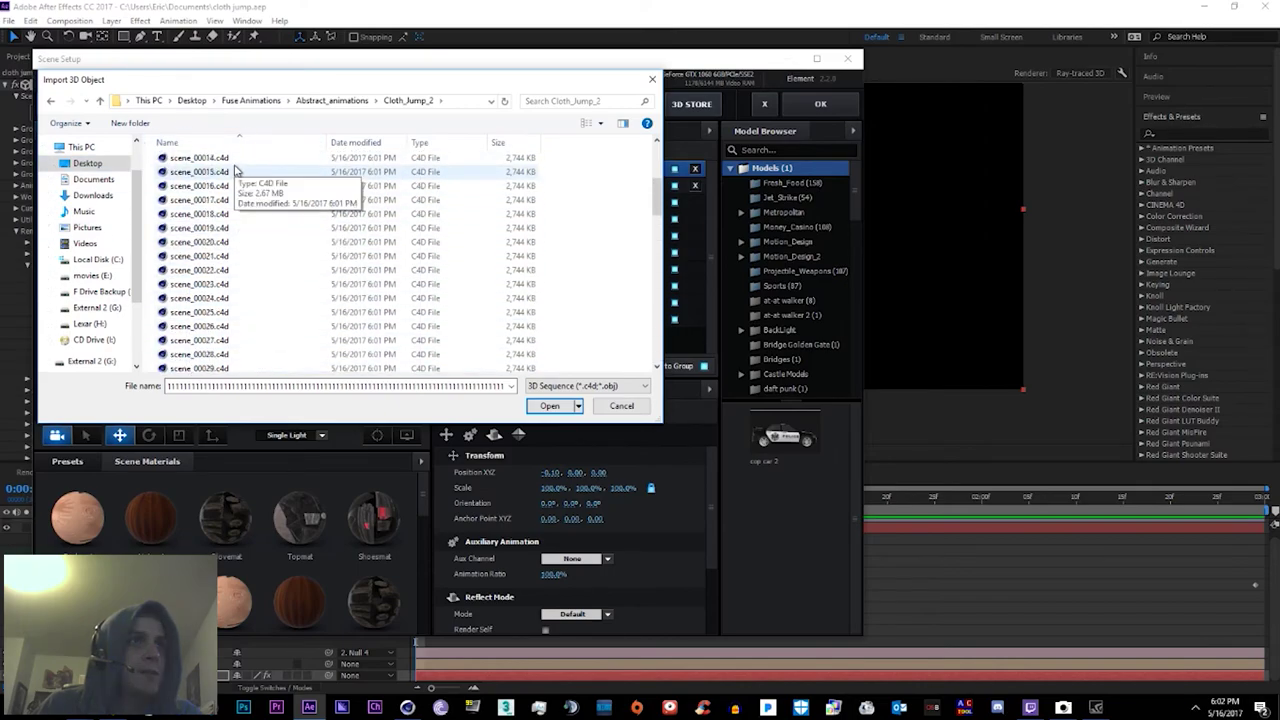
pyautogui.doubleClick(199, 162)
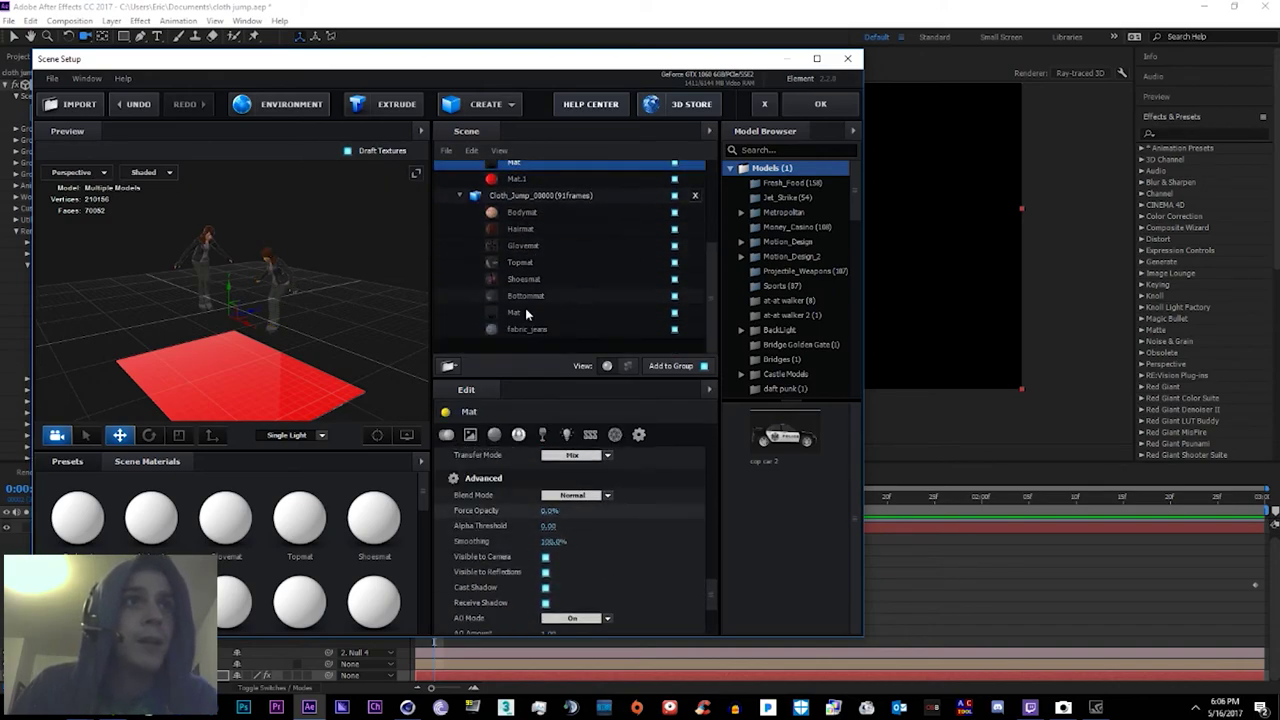
# Step: Confirm Scene Setup with the denim cloth, then orbit the camera to a side view of the figure
pyautogui.click(820, 104)
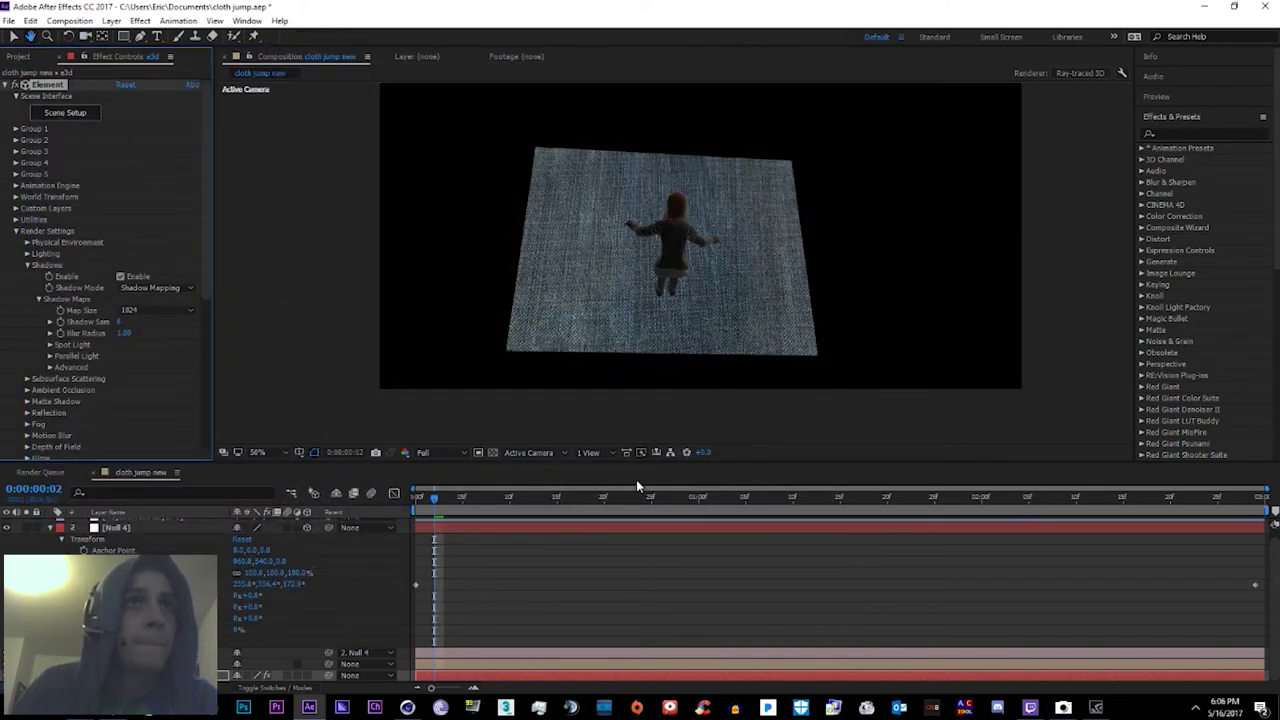
pyautogui.click(600, 523)
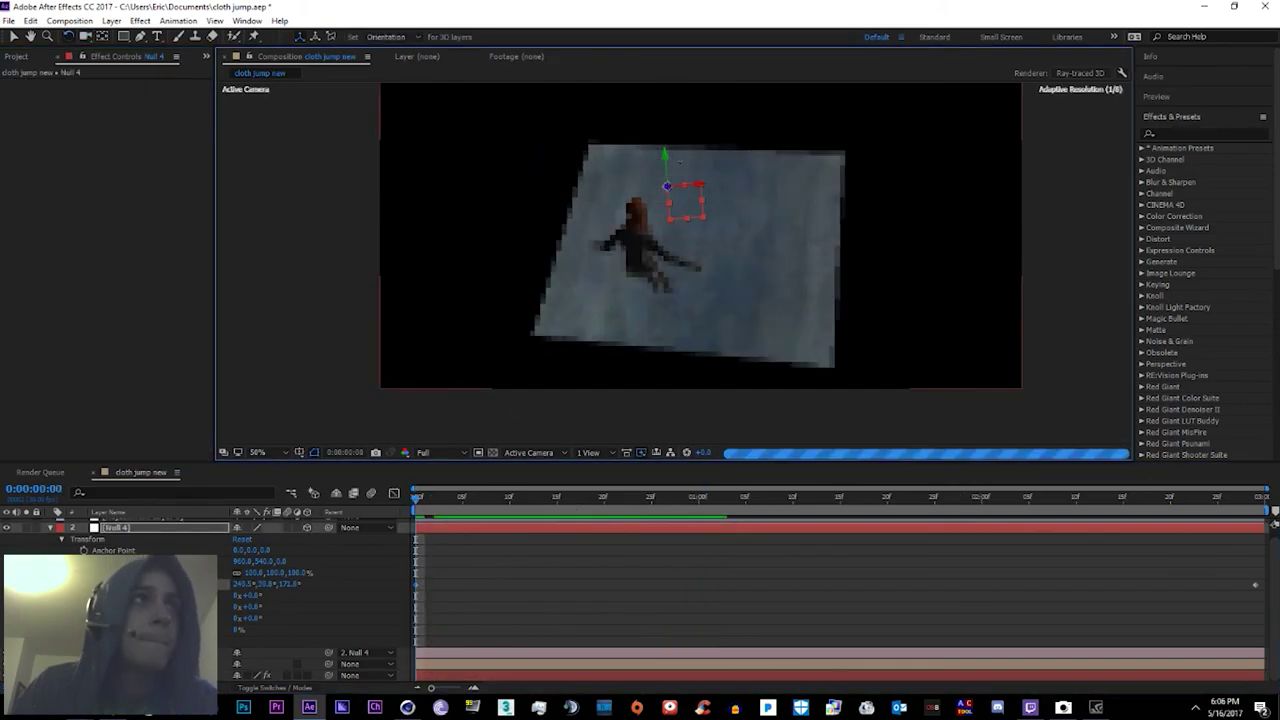
pyautogui.click(68, 36)
pyautogui.click(86, 37)
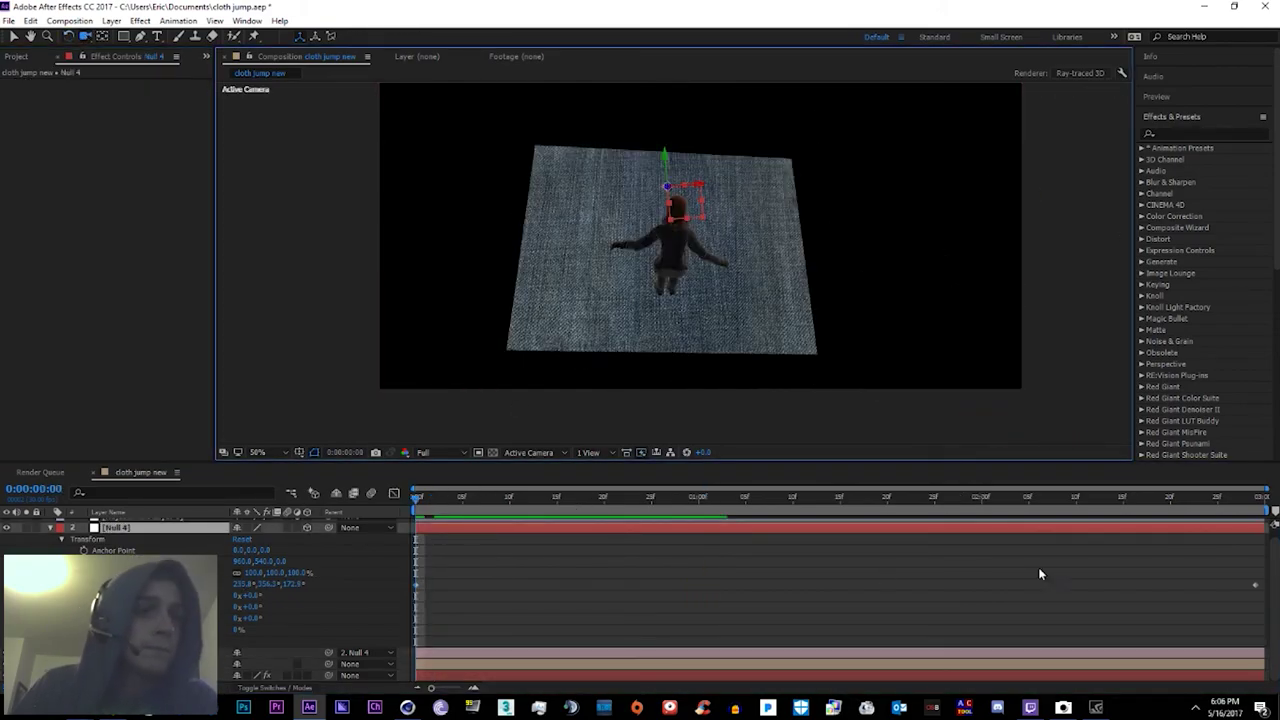
pyautogui.moveTo(705, 250); pyautogui.dragTo(711, 145)
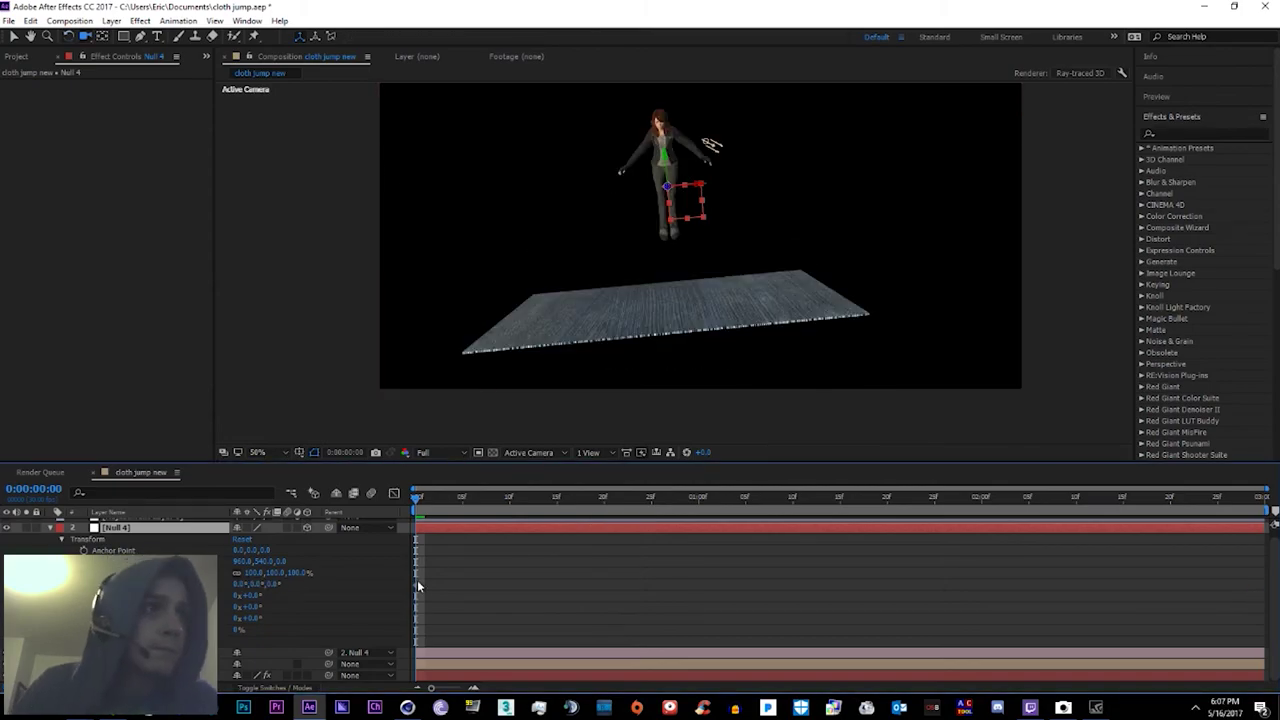
pyautogui.click(50, 527)
# Step: Select Camera 1, preview the cloth, and orbit the camera around the draped cloth
pyautogui.click(527, 545)
pyautogui.press('space')
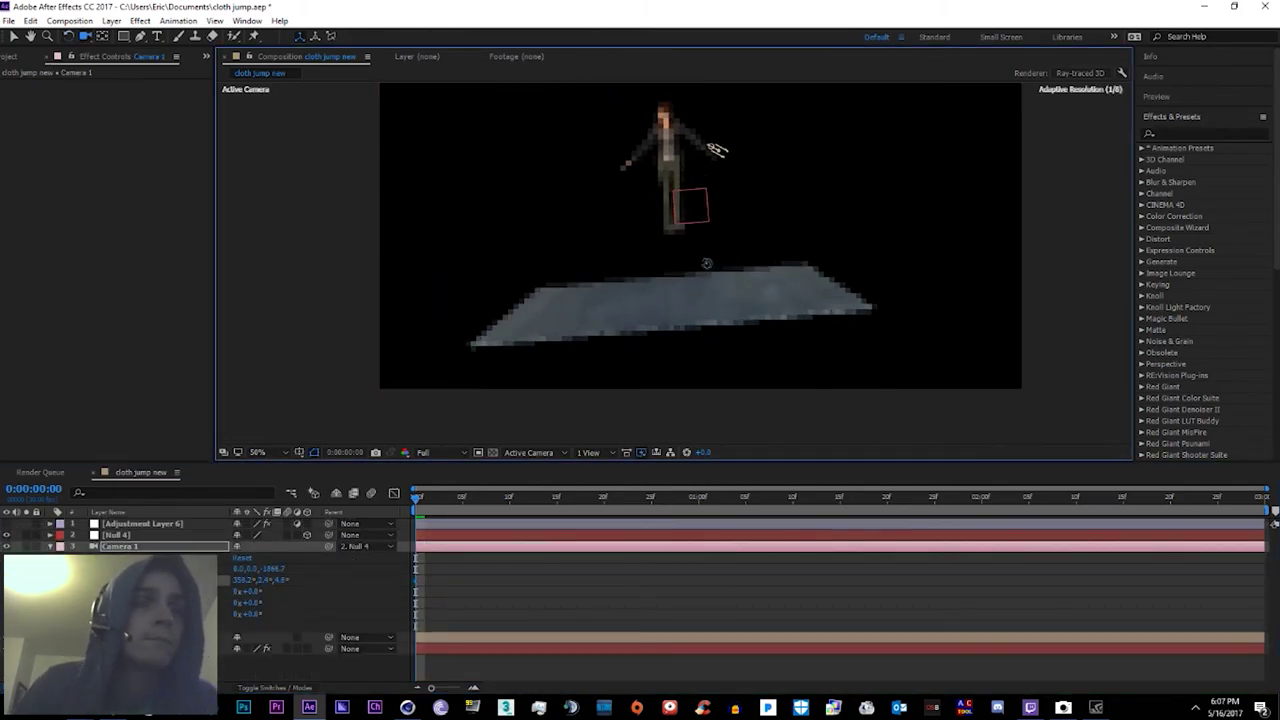
pyautogui.press('space')
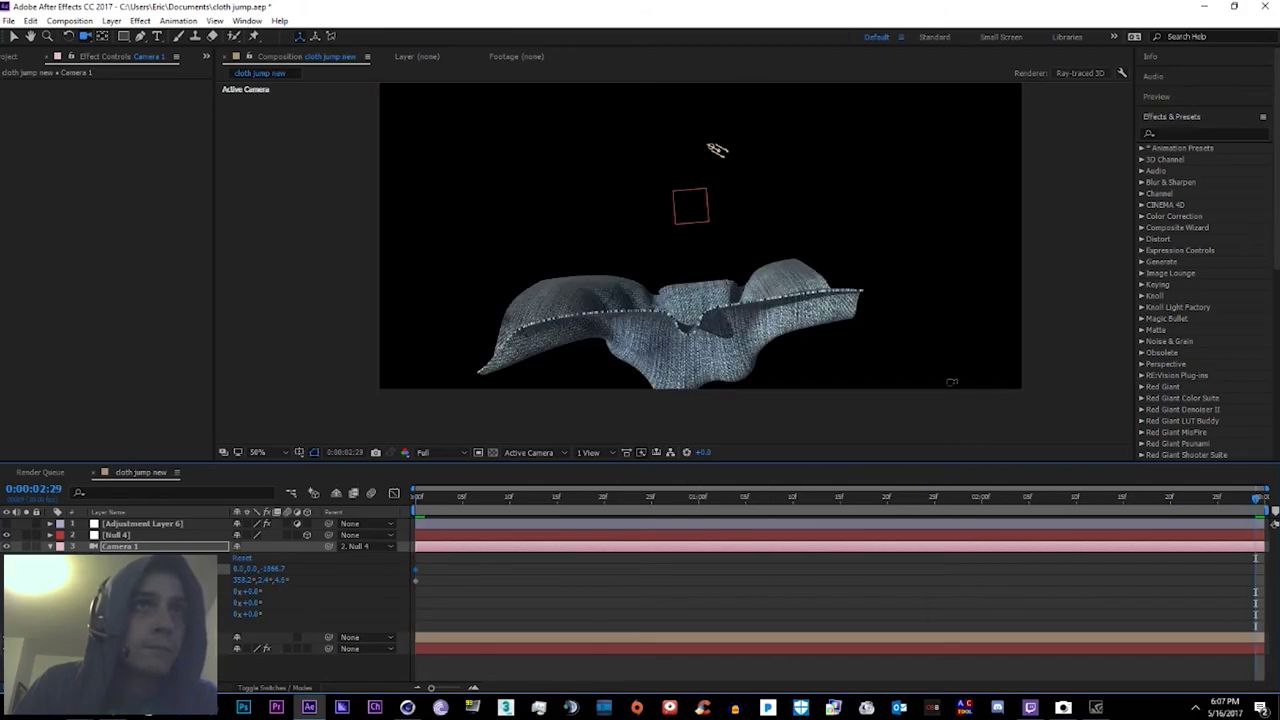
pyautogui.moveTo(700, 300); pyautogui.dragTo(823, 371)
pyautogui.click(86, 36)
pyautogui.click(155, 50)
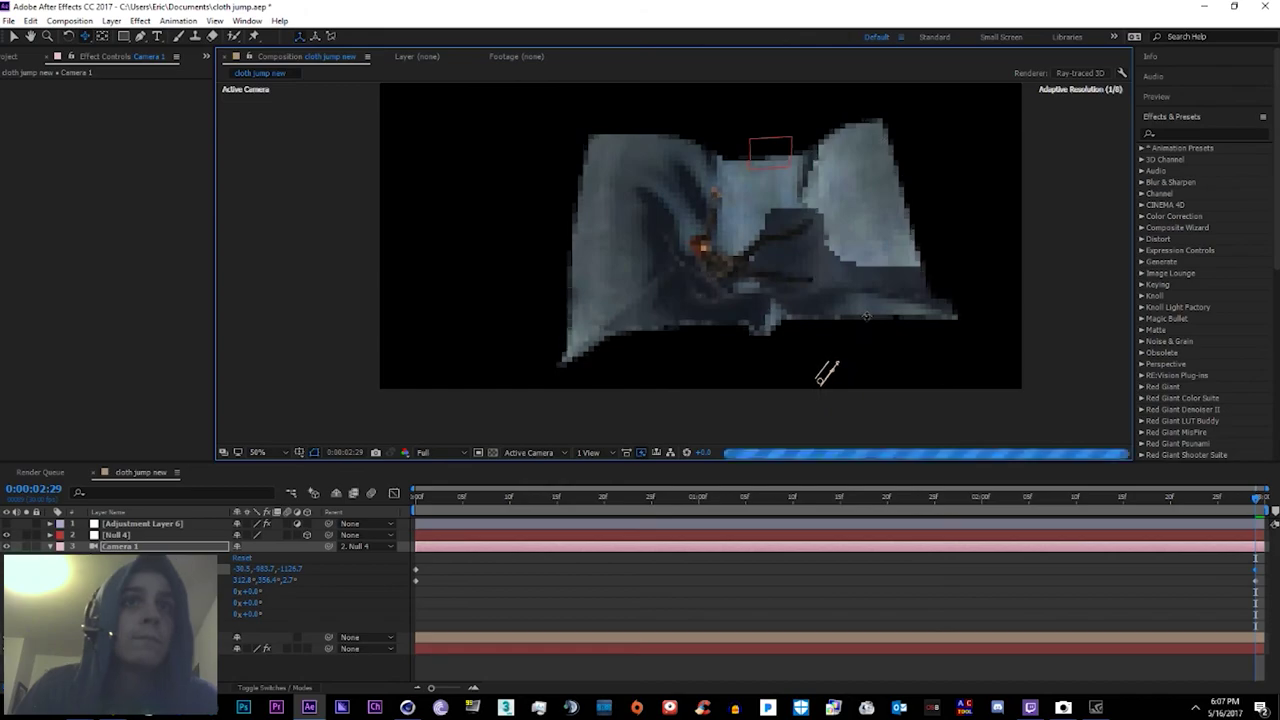
# Step: Replay the preview at 25% zoom, then select Adjustment Layer 6 and scrub the fall
pyautogui.press('space')
pyautogui.press(',')
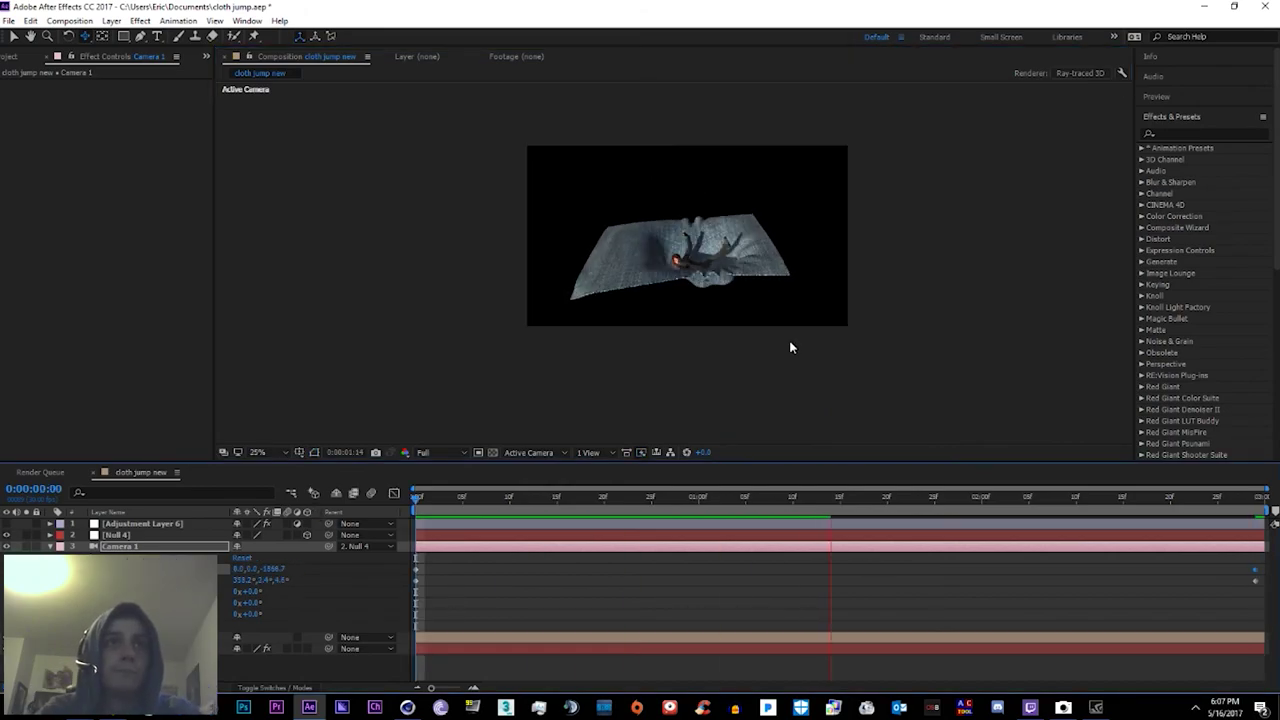
pyautogui.press('space')
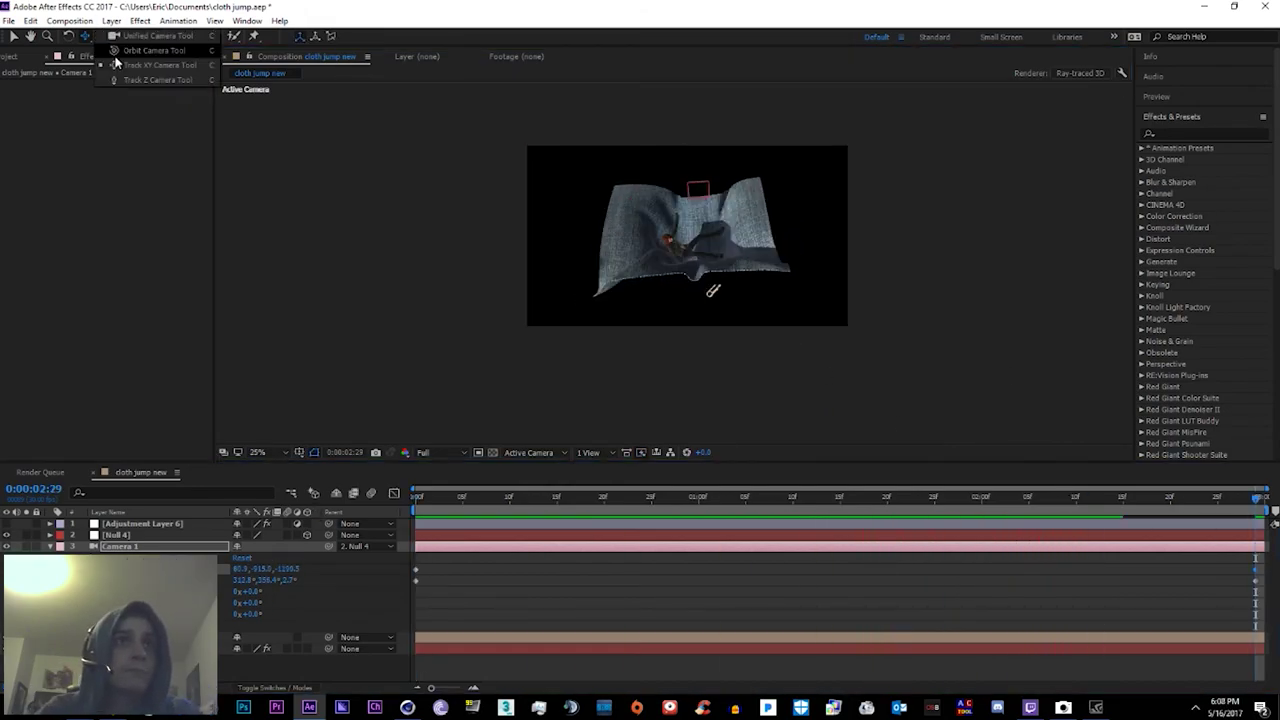
pyautogui.press('space')
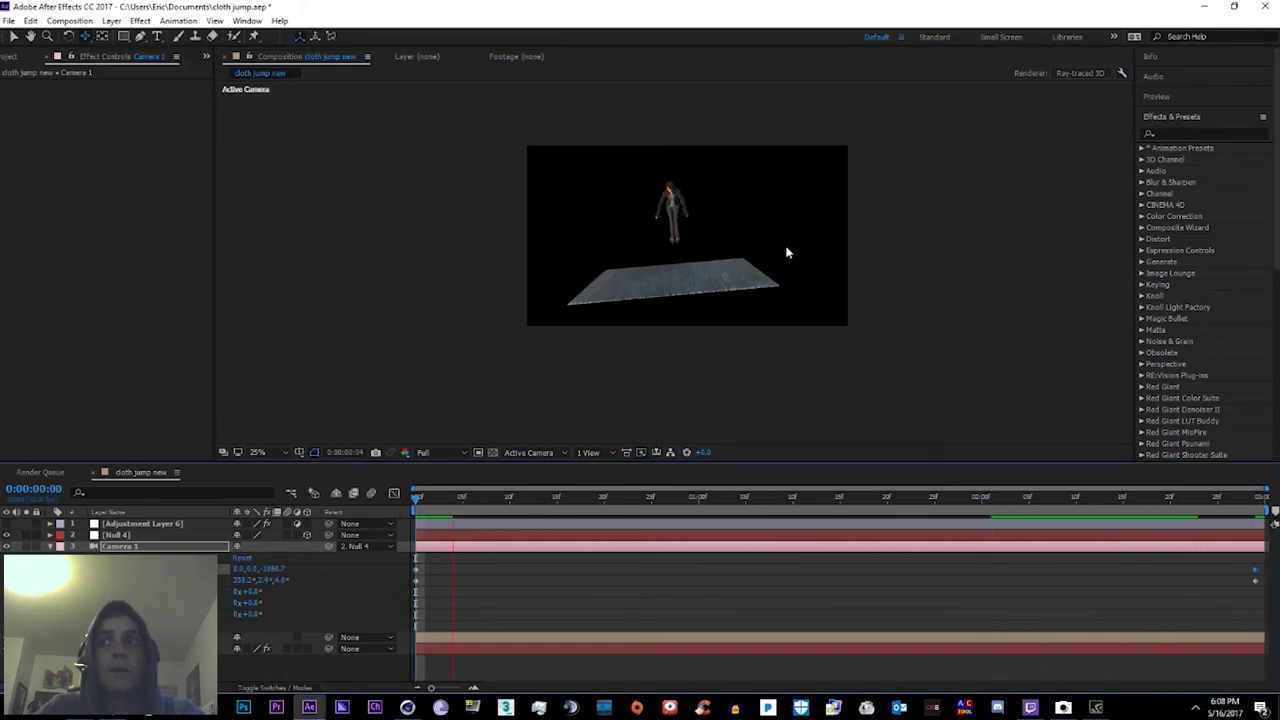
pyautogui.click(701, 188)
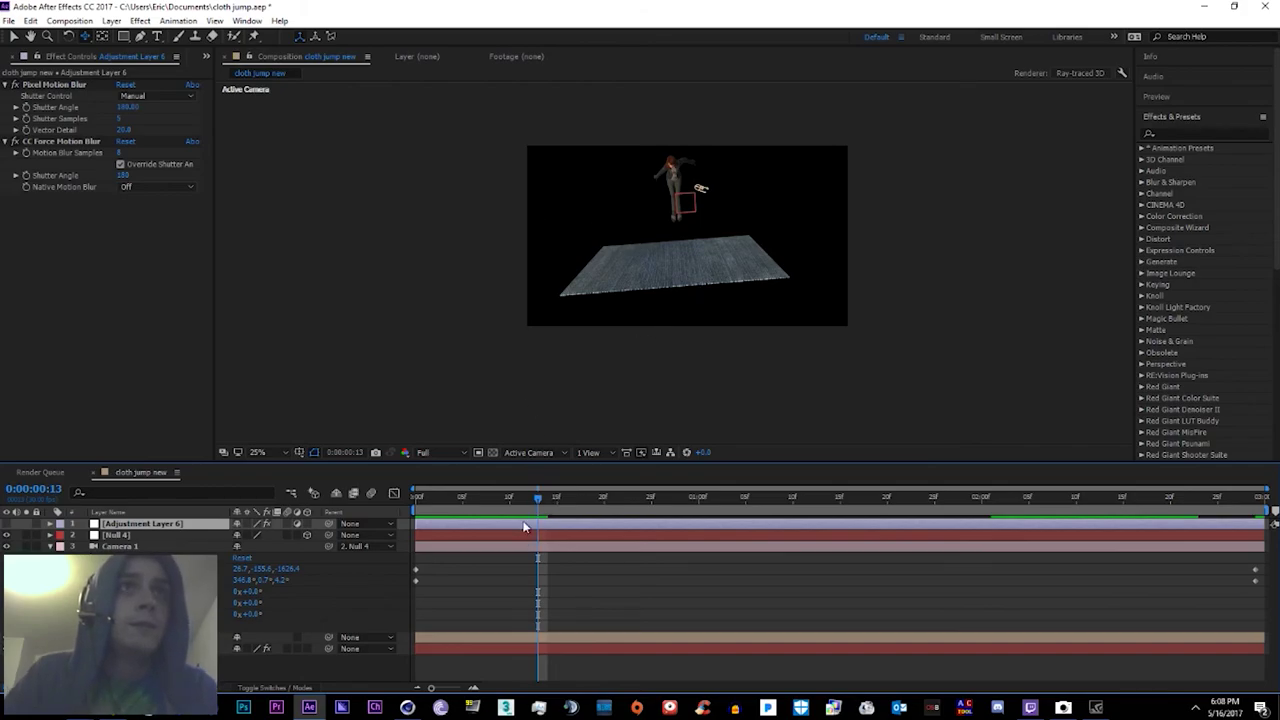
pyautogui.moveTo(480, 497); pyautogui.dragTo(690, 505)
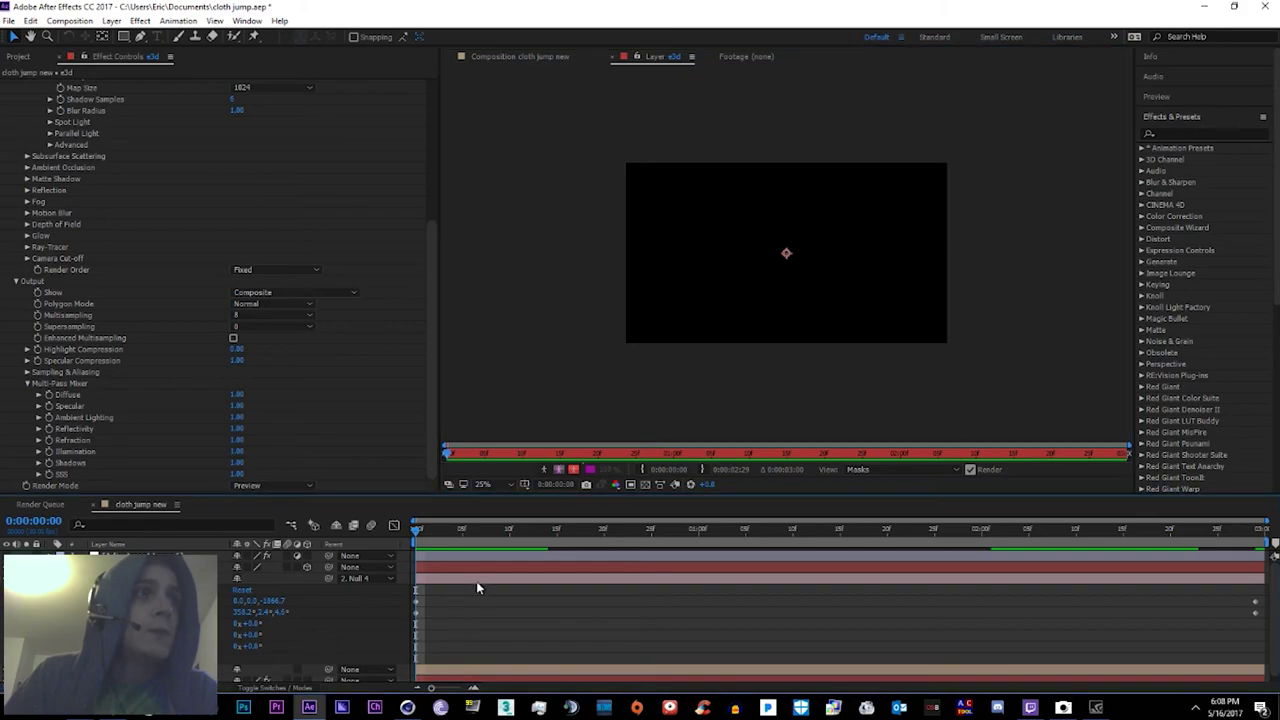
pyautogui.click(477, 579)
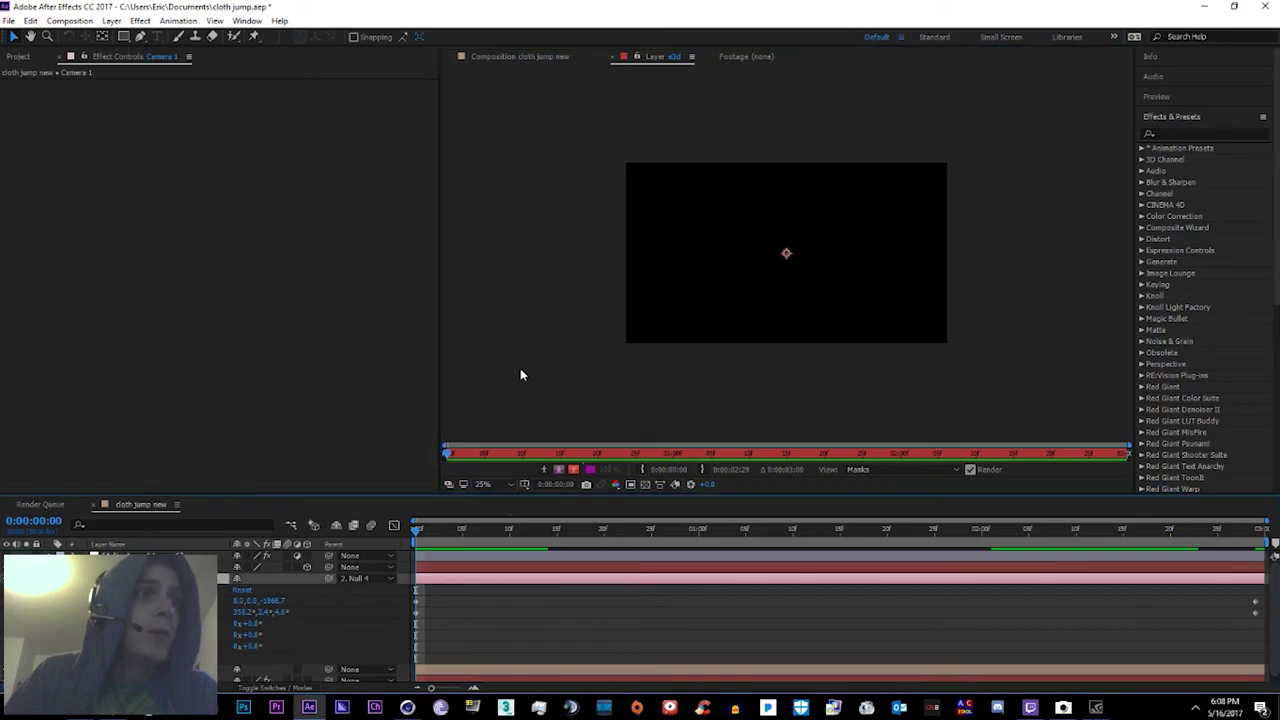
pyautogui.click(536, 58)
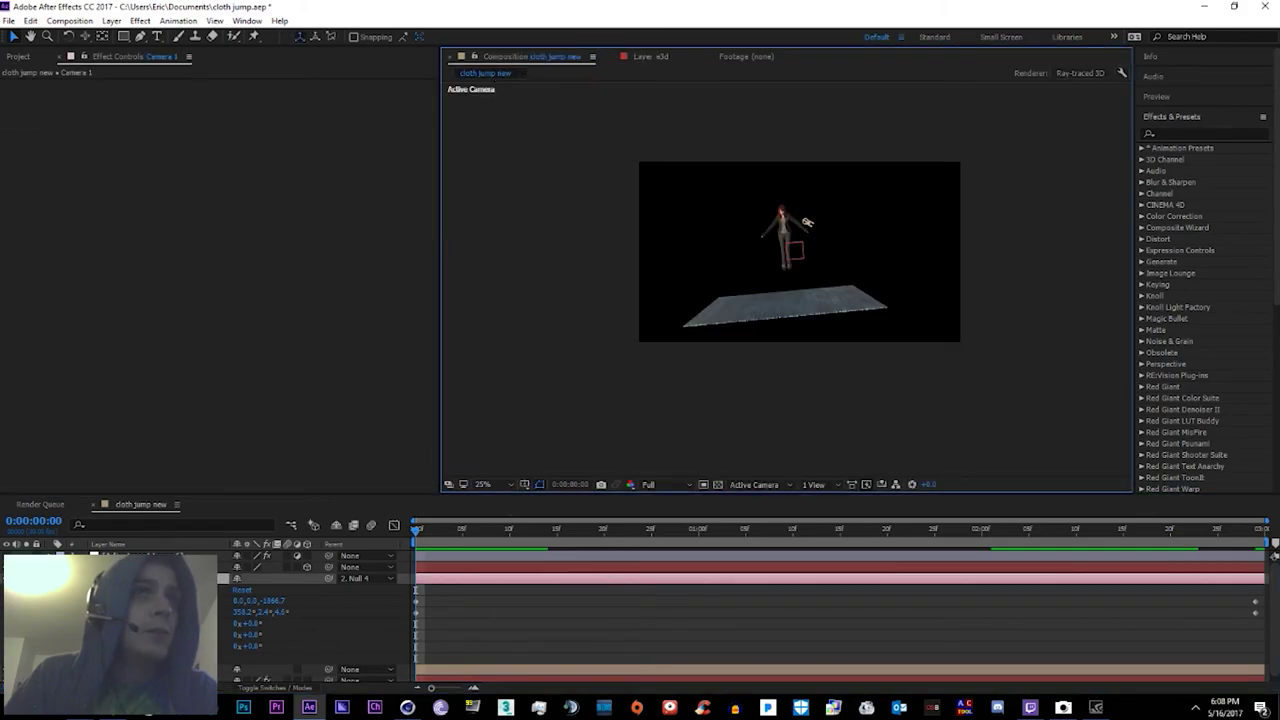
pyautogui.click(807, 221)
pyautogui.scroll(-5, 426, 319)
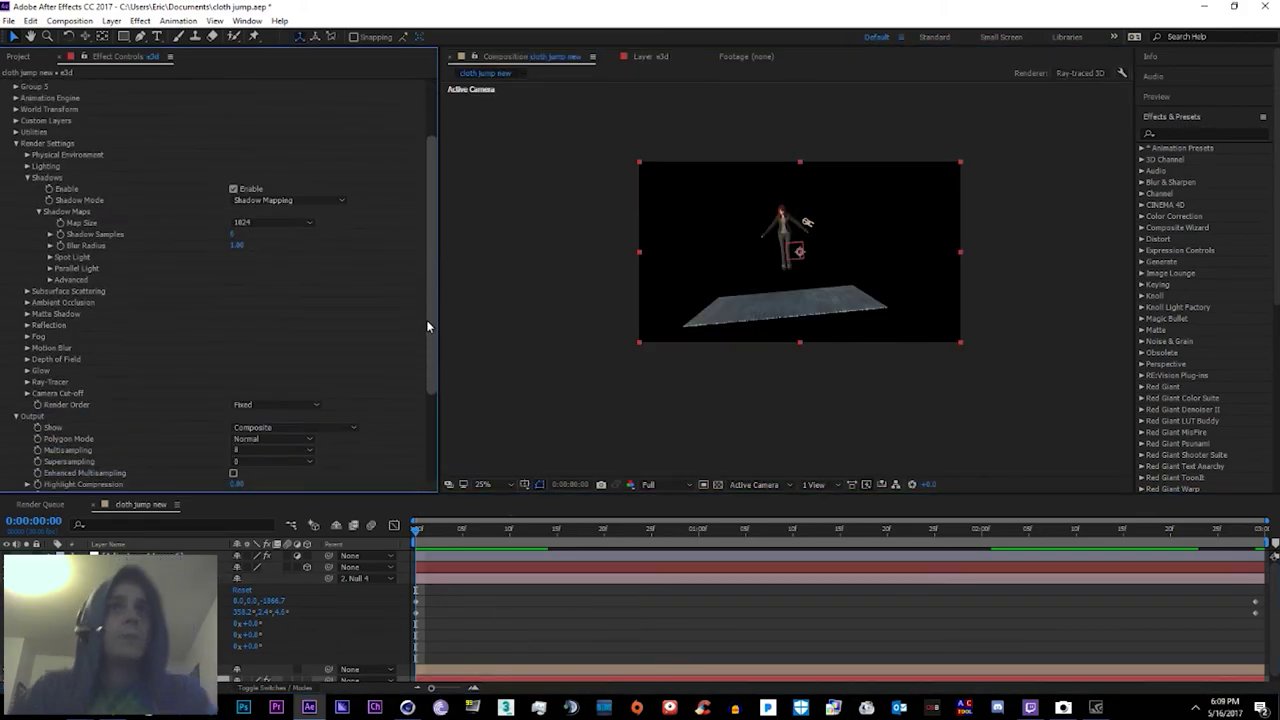
pyautogui.click(683, 254)
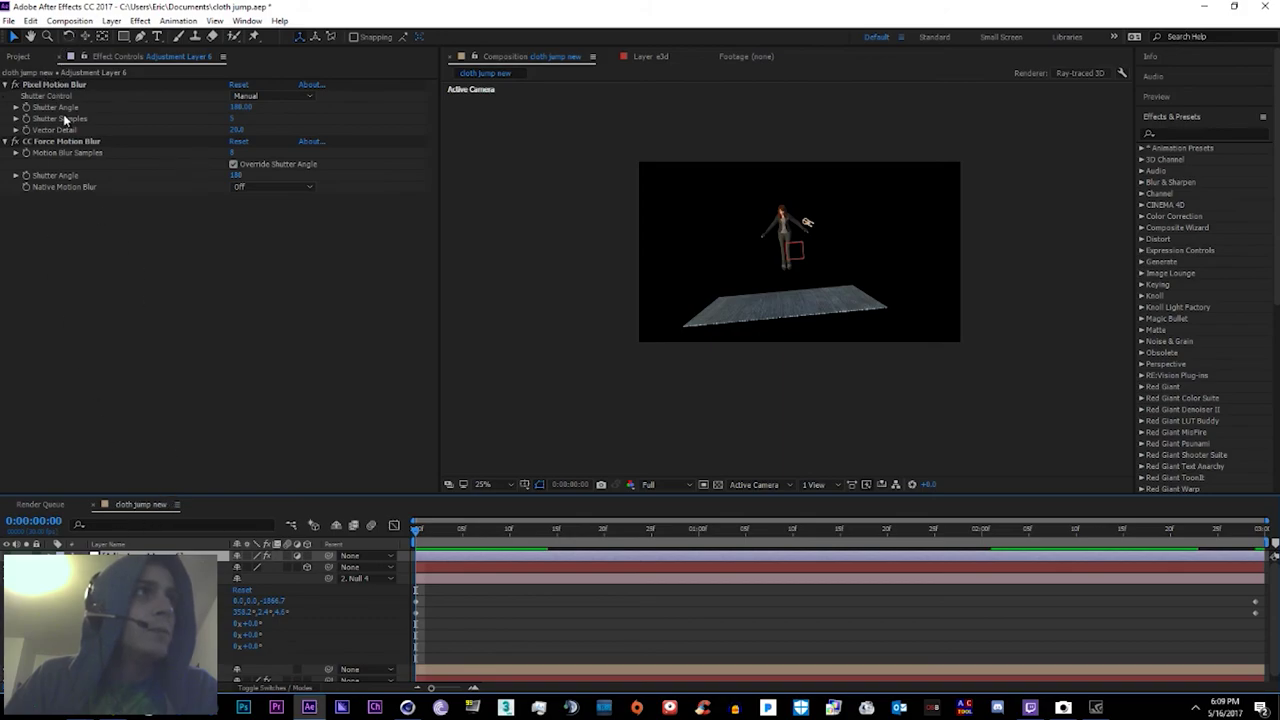
pyautogui.click(57, 86)
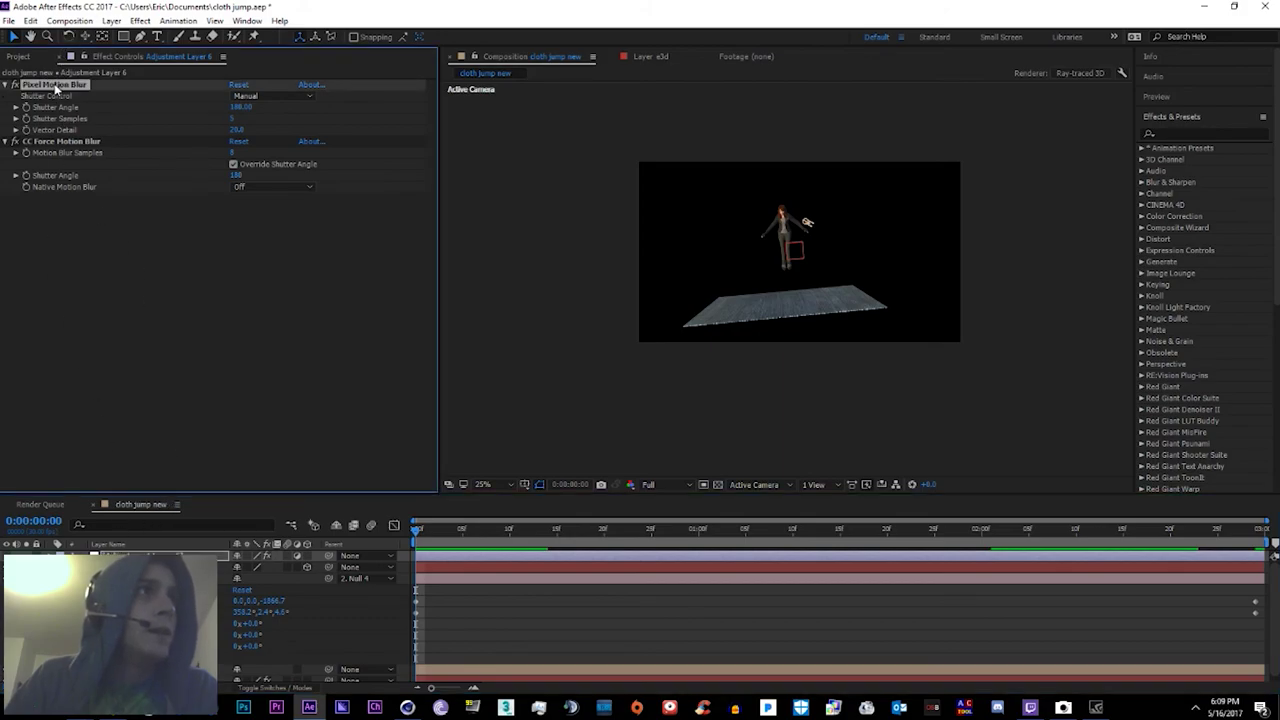
pyautogui.click(73, 143)
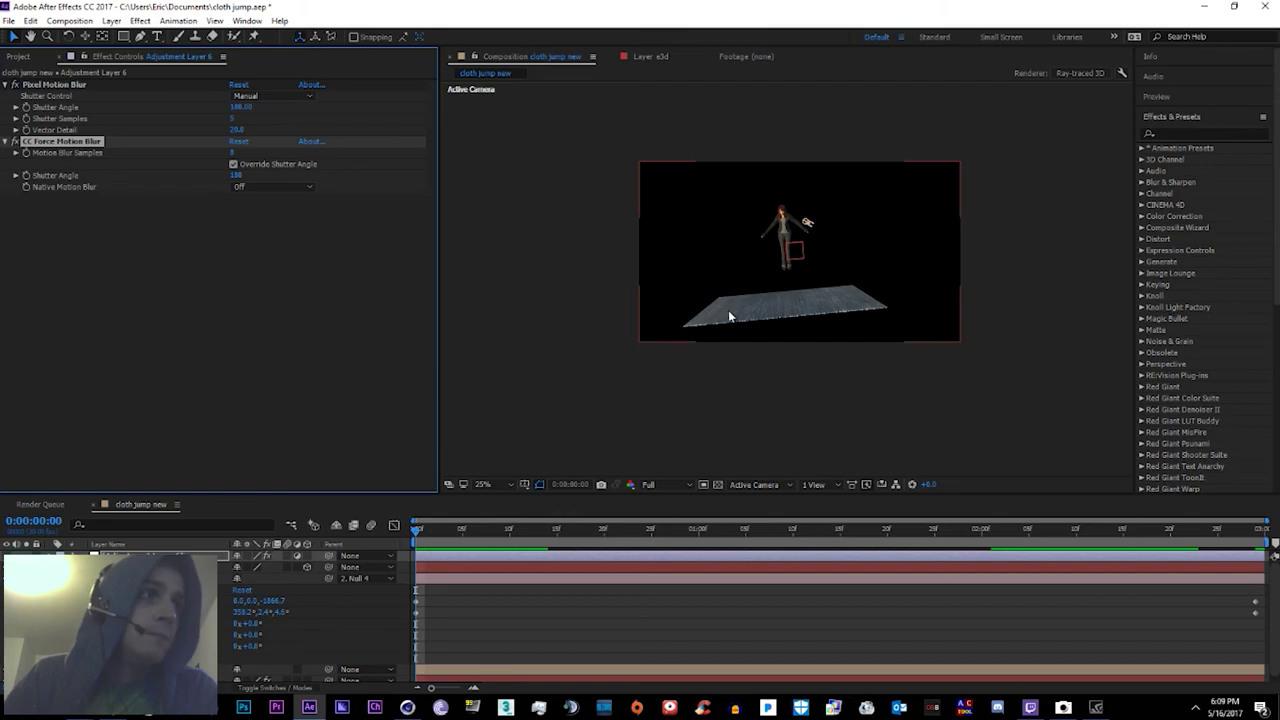
pyautogui.press('.')
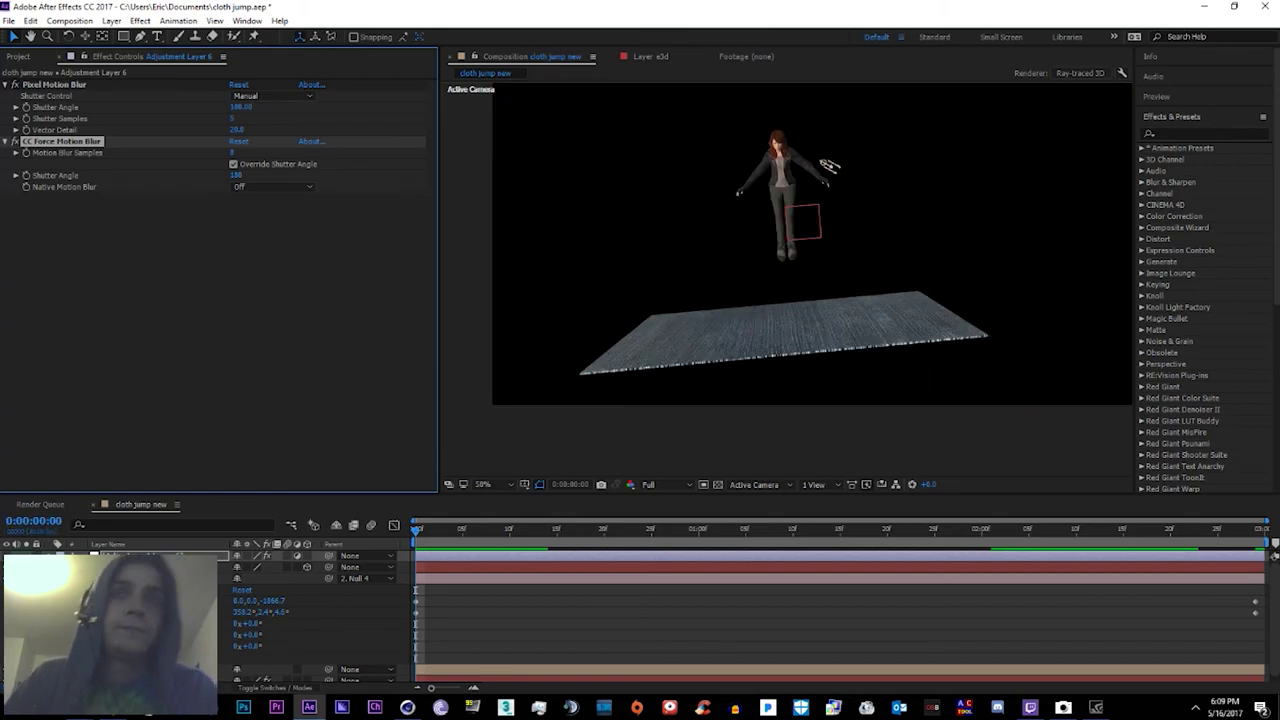
pyautogui.click(780, 240)
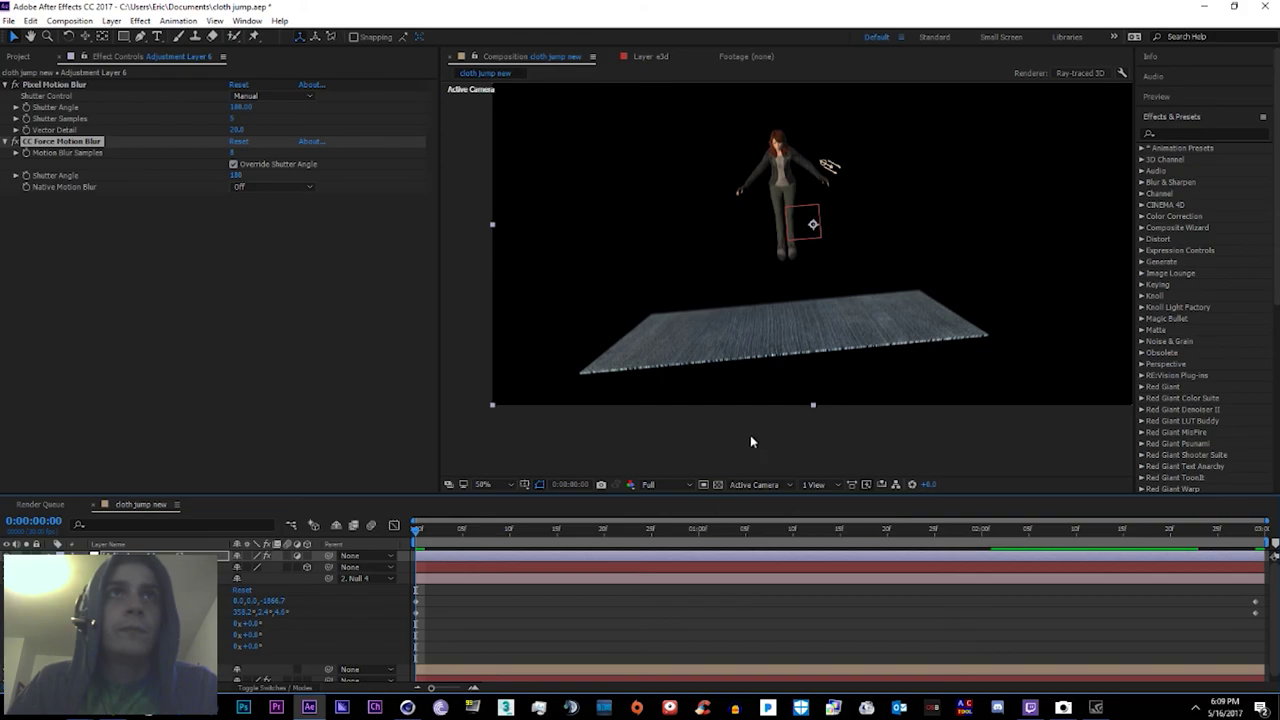
pyautogui.click(777, 379)
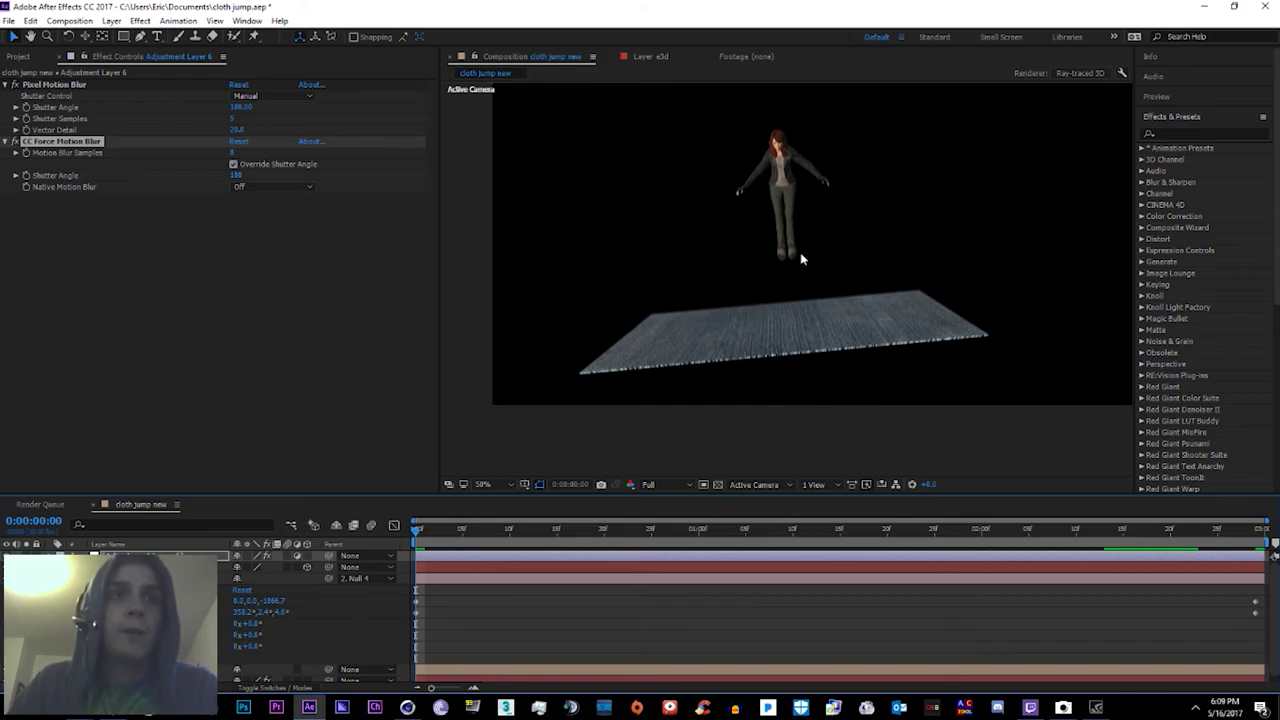
# Step: Jump to 0:00:01:02 and toggle the viewer zoom between 25% and 50%, ending at 25%
pyautogui.click(716, 528)
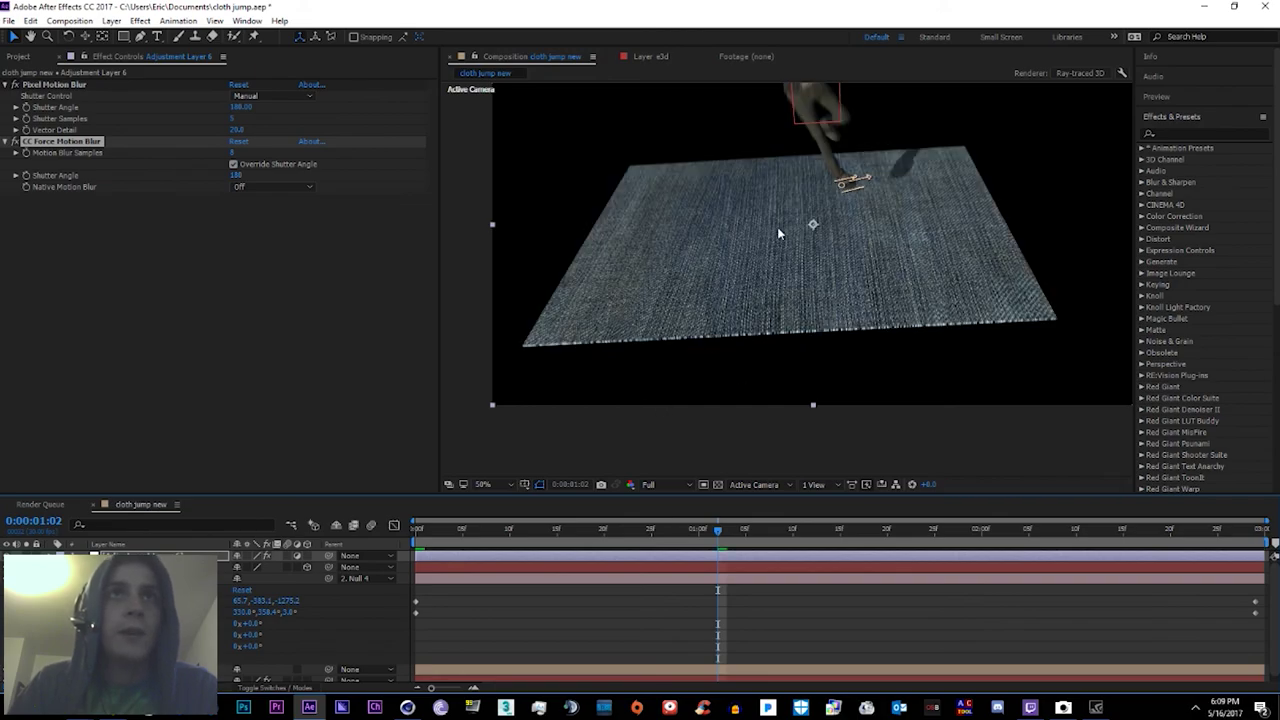
pyautogui.press(',')
pyautogui.press('.')
pyautogui.press(',')
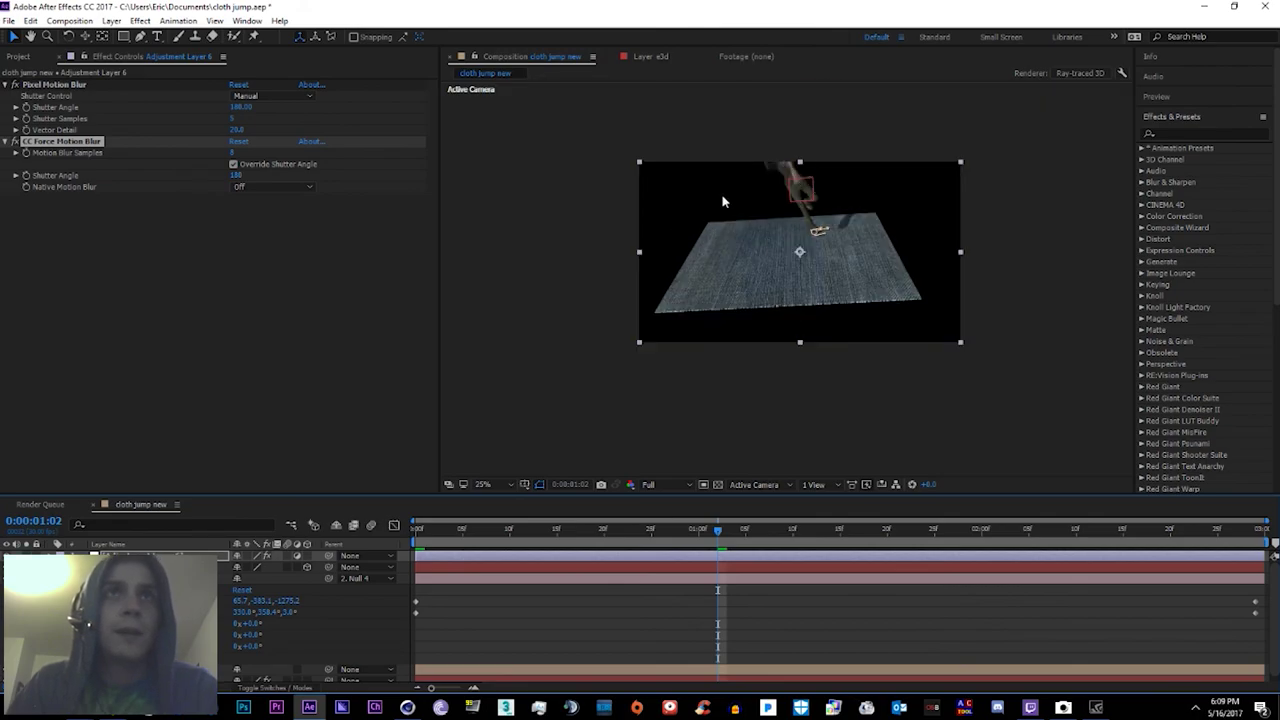
pyautogui.press('.')
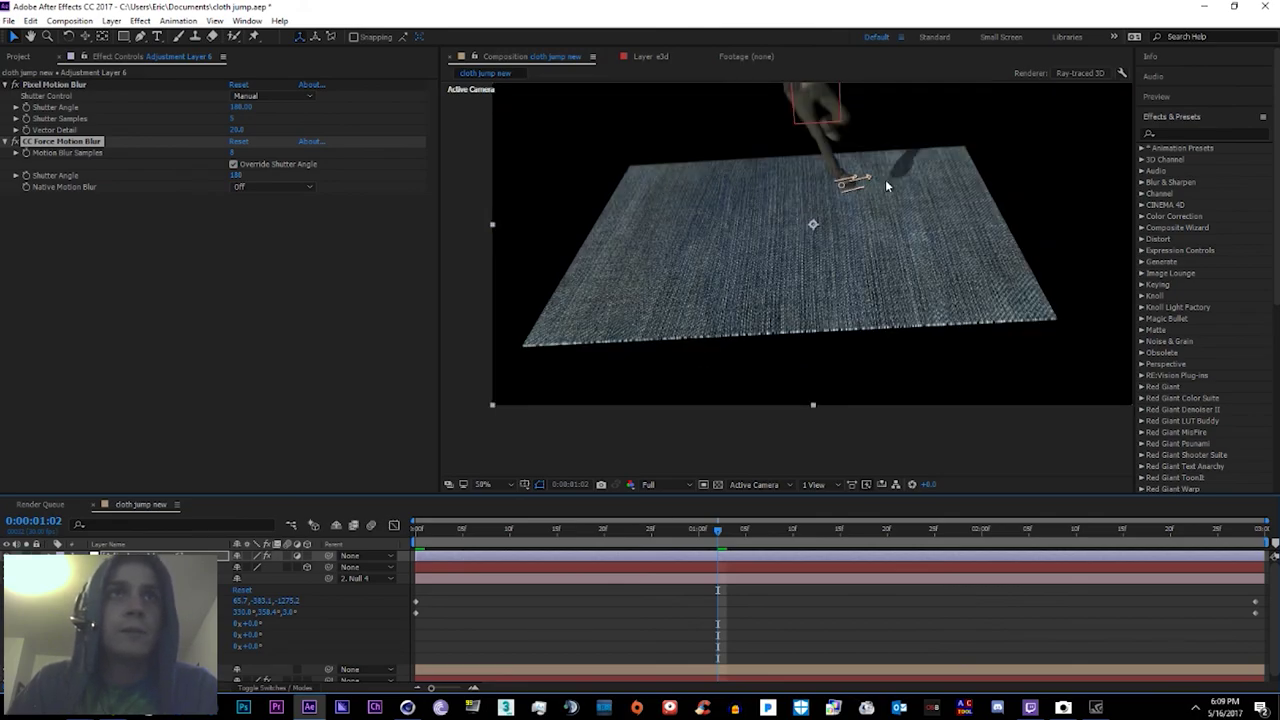
pyautogui.press(',')
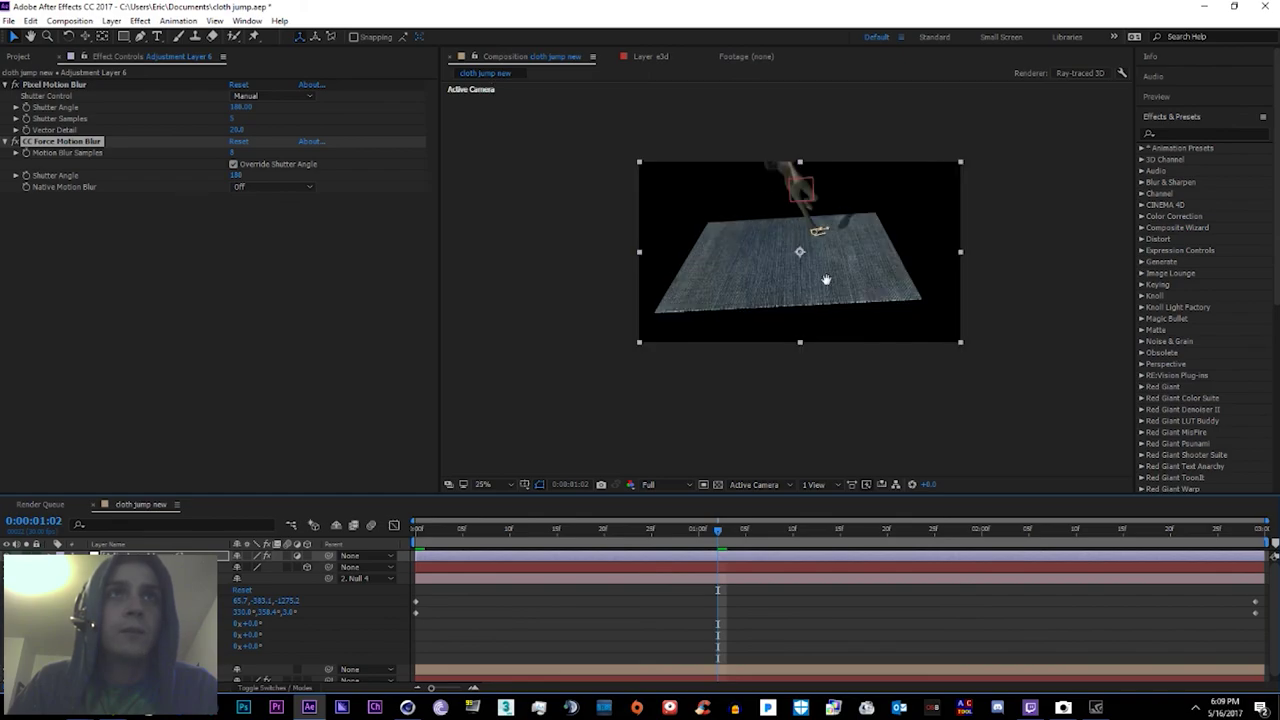